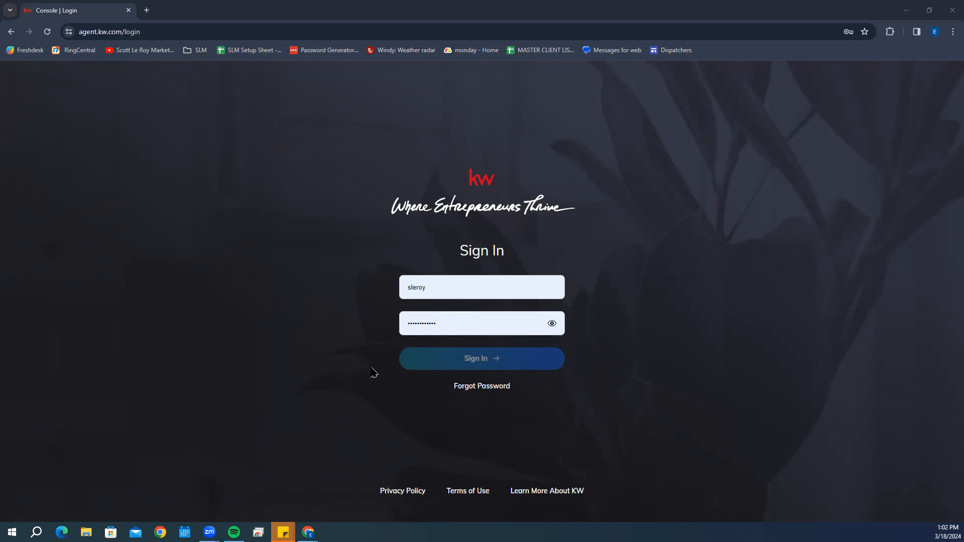
Sign in with the prefilled credentials and view the categories available for filtering notifications
{"action": "left_click", "coordinate": [504, 361]}
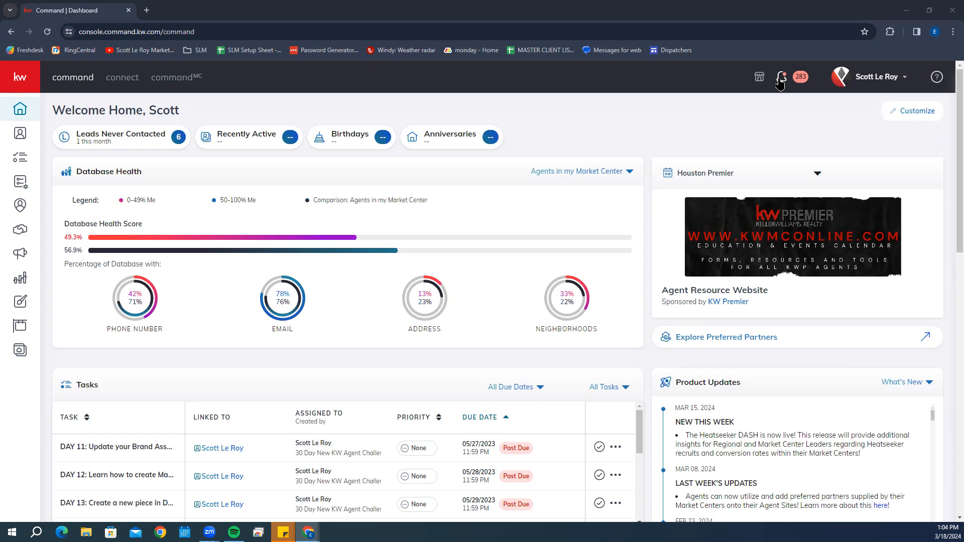
{"action": "left_click", "coordinate": [780, 82]}
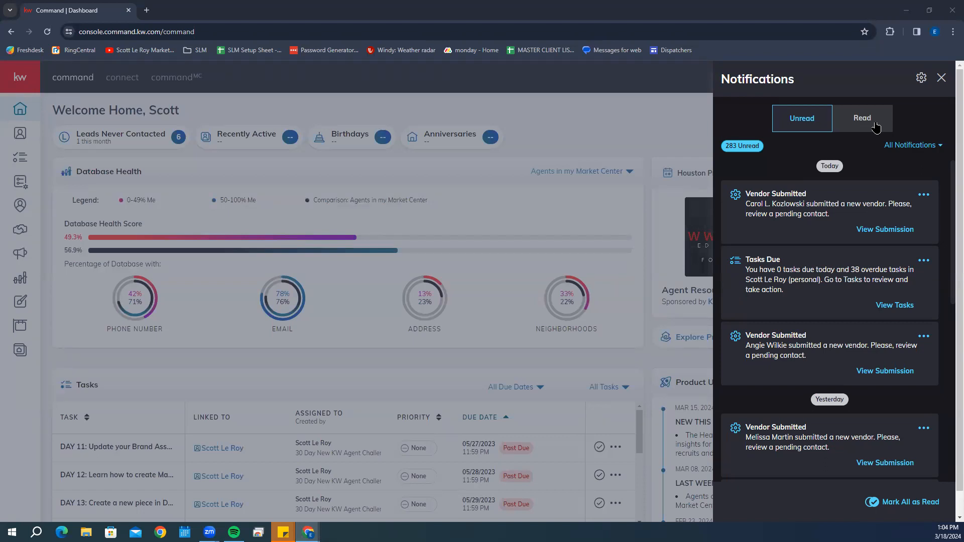
{"action": "left_click", "coordinate": [902, 150]}
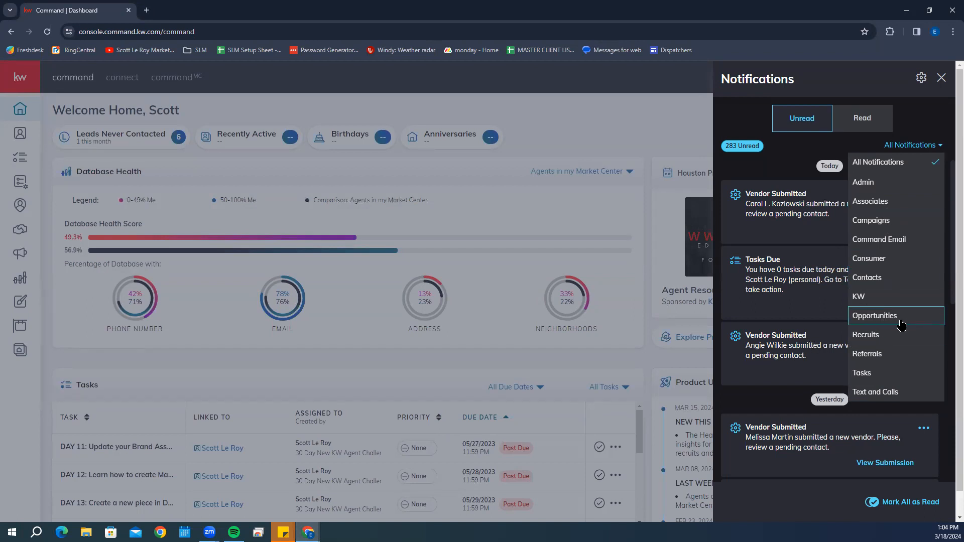
{"action": "left_click", "coordinate": [942, 79]}
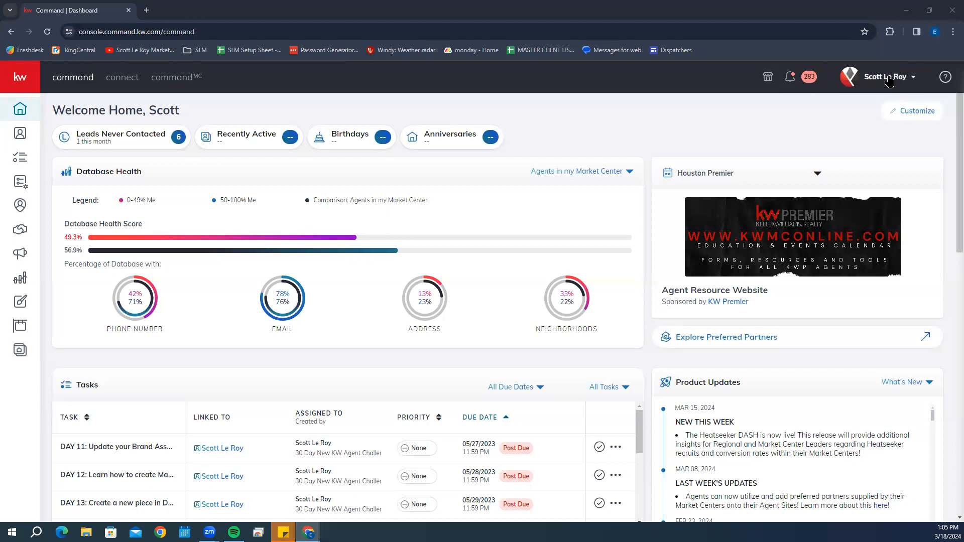
Open the KW Support chat from the help information and view the ways to get in touch
{"action": "left_click", "coordinate": [946, 77]}
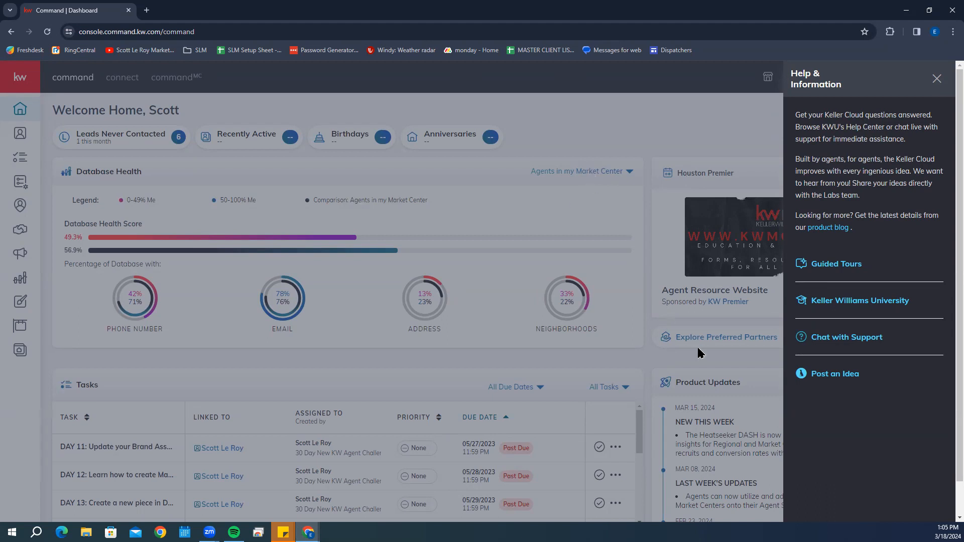
{"action": "left_click", "coordinate": [869, 341]}
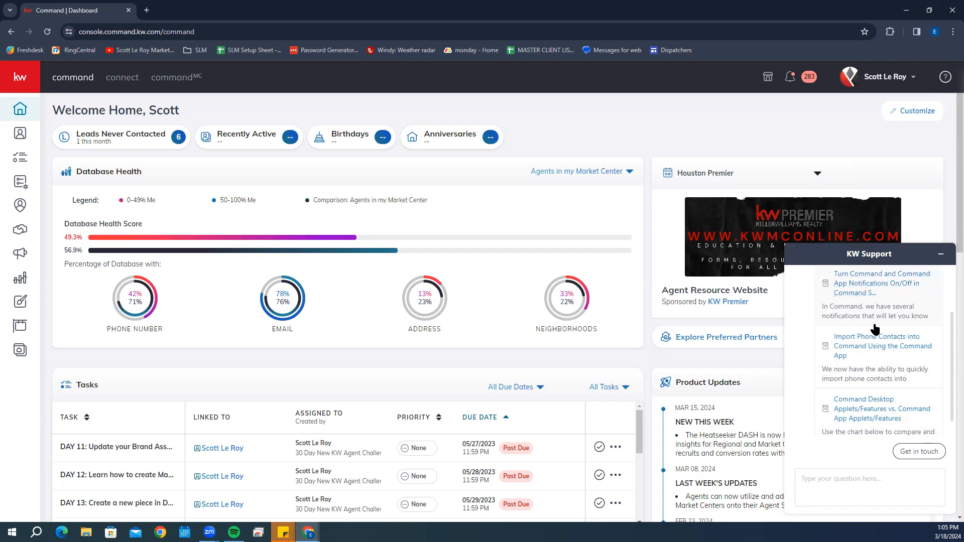
{"action": "left_click", "coordinate": [926, 453]}
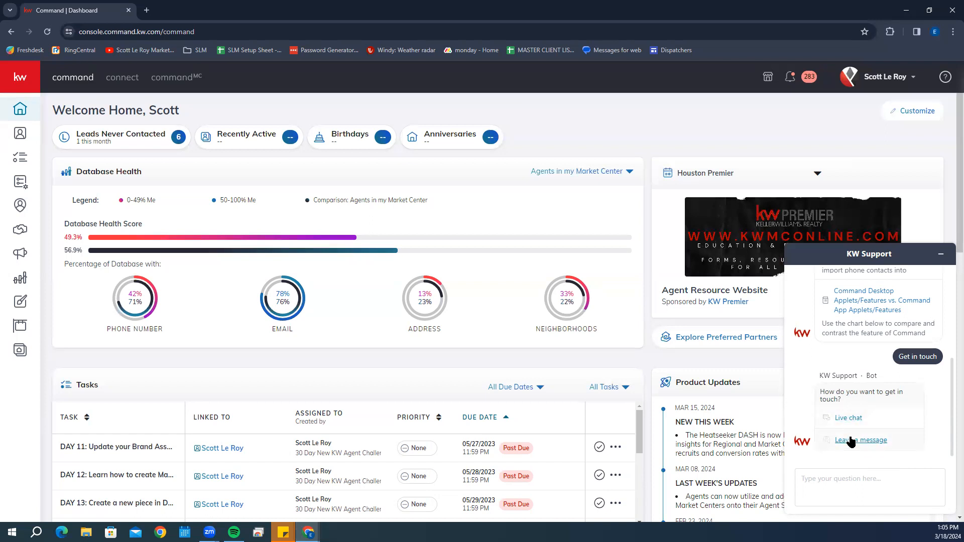
{"action": "left_click", "coordinate": [941, 254]}
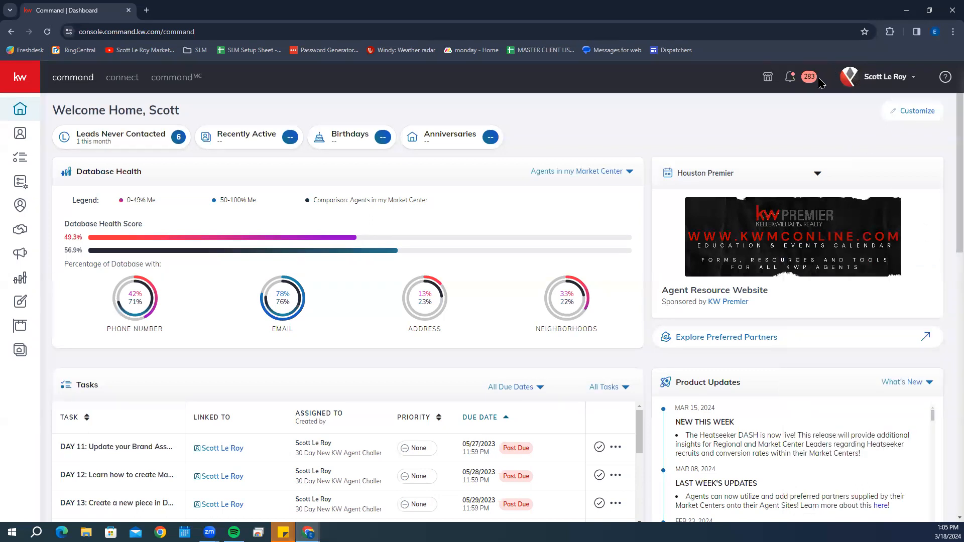
Open My Profile and review the public About Me and contact details, with display on kw.com set to No
{"action": "left_click", "coordinate": [881, 78]}
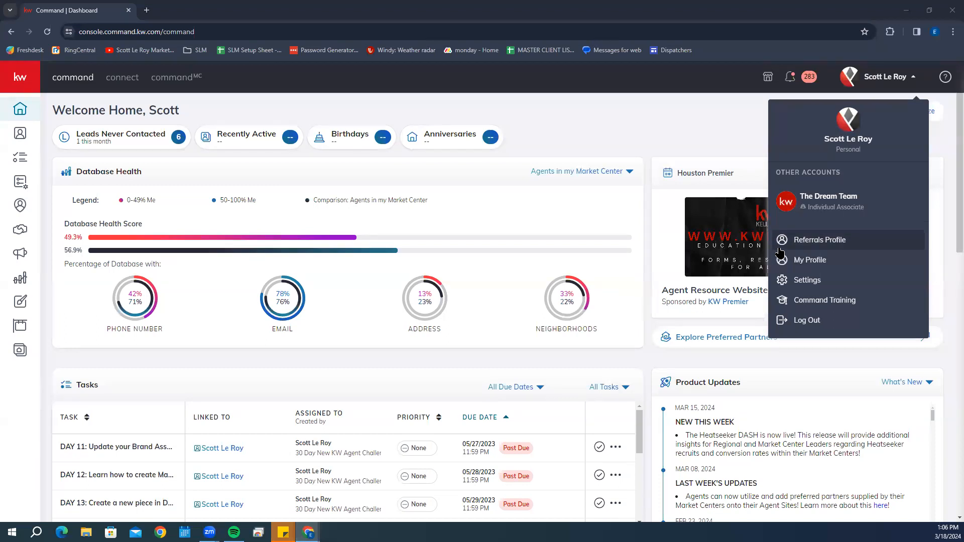
{"action": "left_click", "coordinate": [830, 261]}
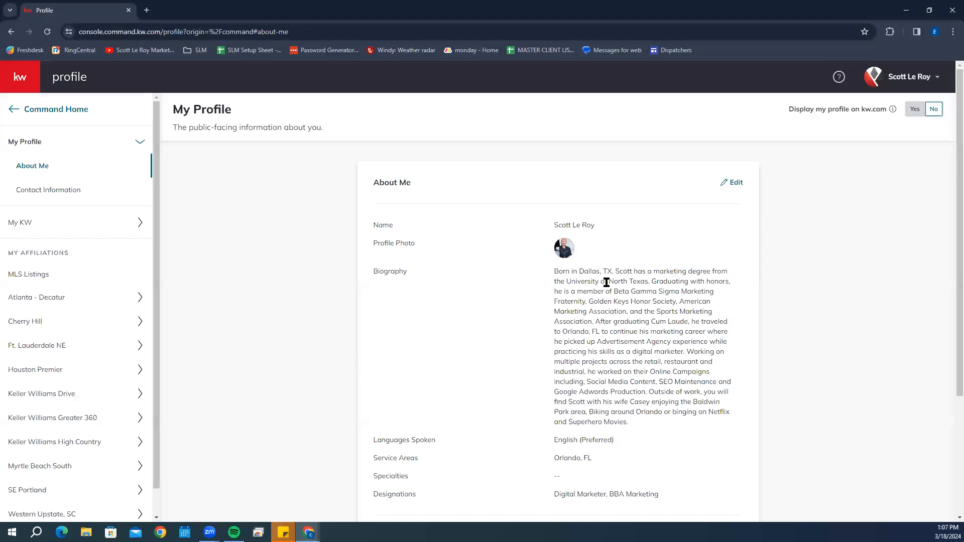
{"action": "scroll", "coordinate": [570, 281], "scroll_direction": "down", "scroll_amount": 2}
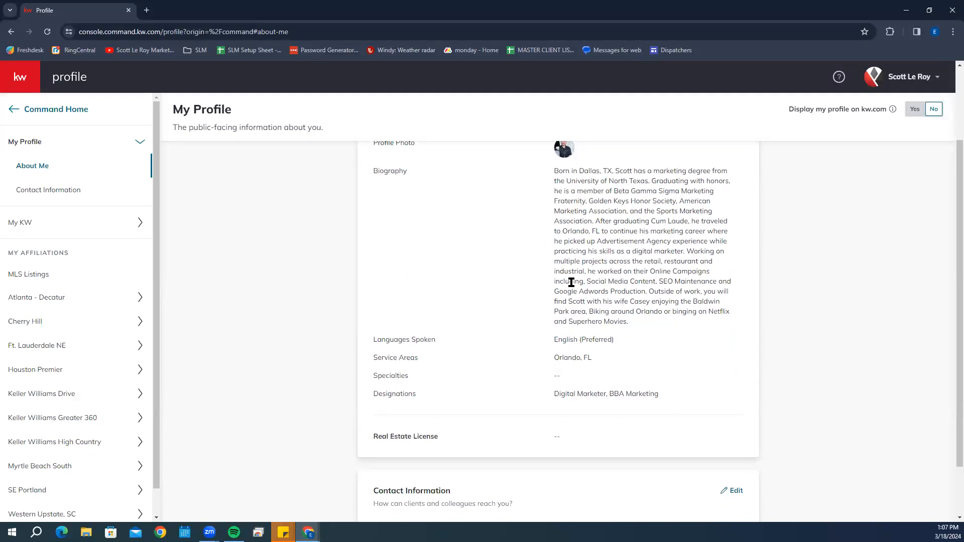
{"action": "scroll", "coordinate": [526, 239], "scroll_direction": "up", "scroll_amount": 2}
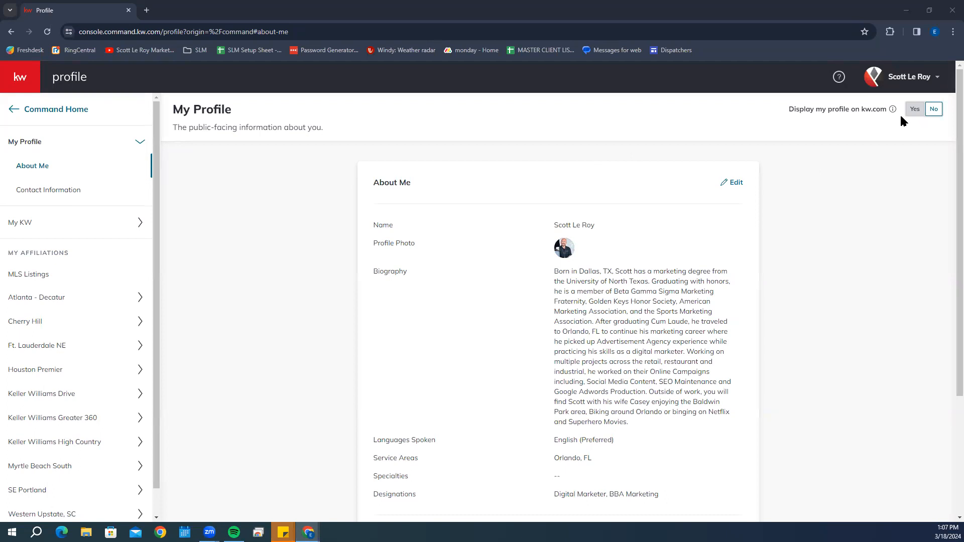
{"action": "left_click", "coordinate": [931, 112]}
{"action": "scroll", "coordinate": [591, 304], "scroll_direction": "down", "scroll_amount": 3}
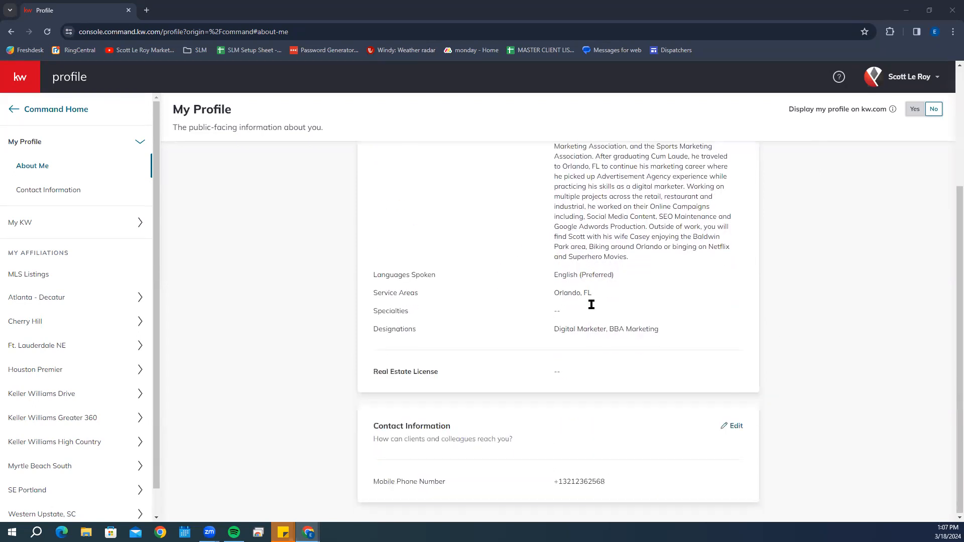
Review the internal My KW information, from system and personal details through profit share bank account, sponsor and primary market center
{"action": "left_click", "coordinate": [29, 226]}
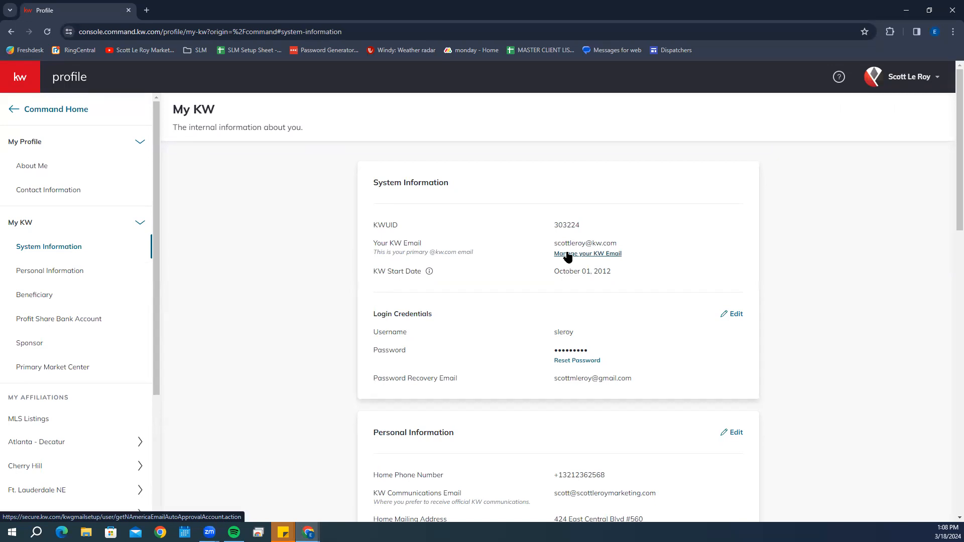
{"action": "scroll", "coordinate": [561, 262], "scroll_direction": "down", "scroll_amount": 2}
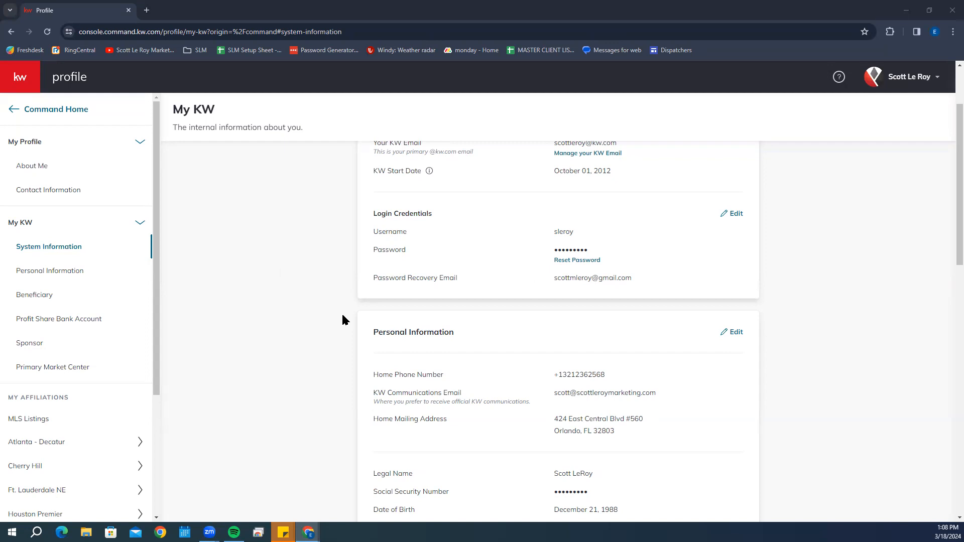
{"action": "scroll", "coordinate": [582, 304], "scroll_direction": "down", "scroll_amount": 2}
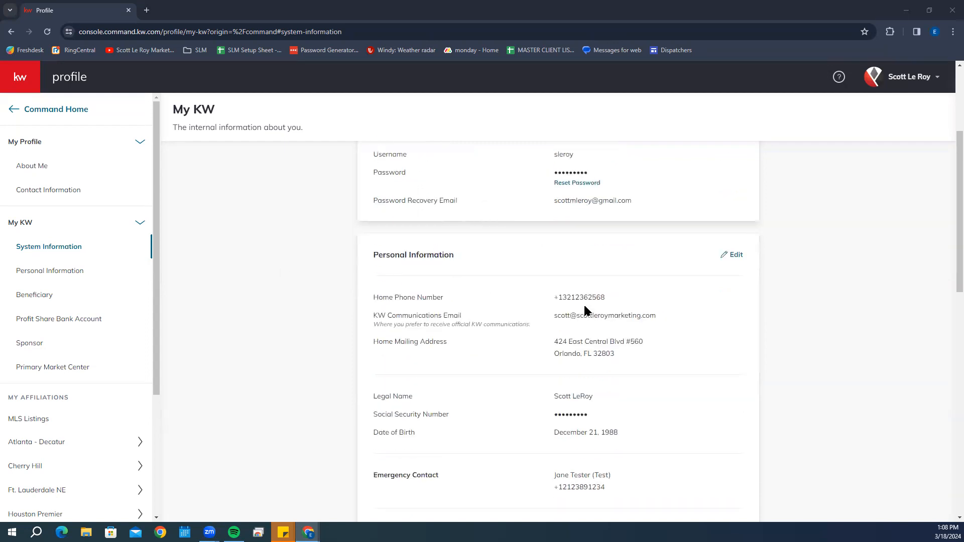
{"action": "scroll", "coordinate": [583, 306], "scroll_direction": "down", "scroll_amount": 3}
{"action": "scroll", "coordinate": [510, 192], "scroll_direction": "up", "scroll_amount": 2}
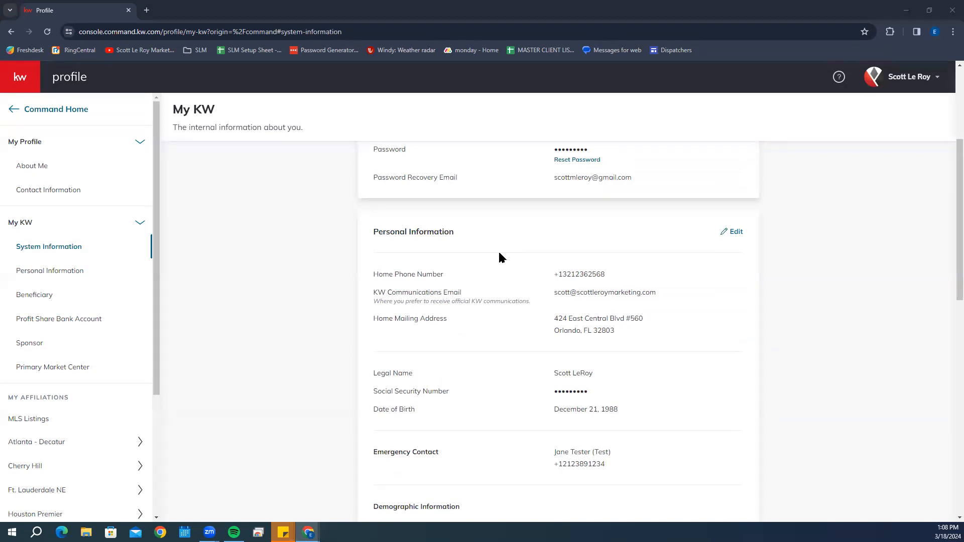
{"action": "scroll", "coordinate": [499, 257], "scroll_direction": "down", "scroll_amount": 1}
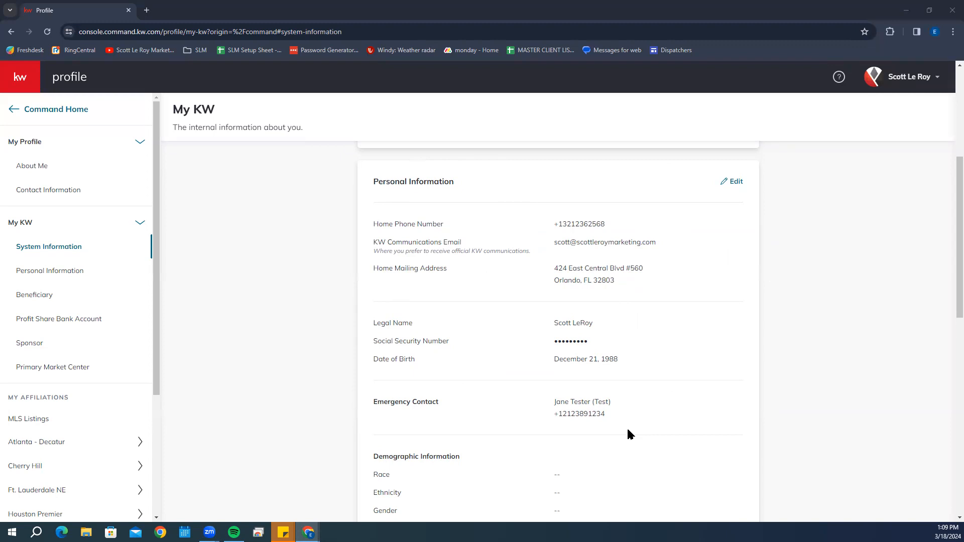
{"action": "scroll", "coordinate": [627, 429], "scroll_direction": "down", "scroll_amount": 4}
{"action": "scroll", "coordinate": [532, 311], "scroll_direction": "down", "scroll_amount": 2}
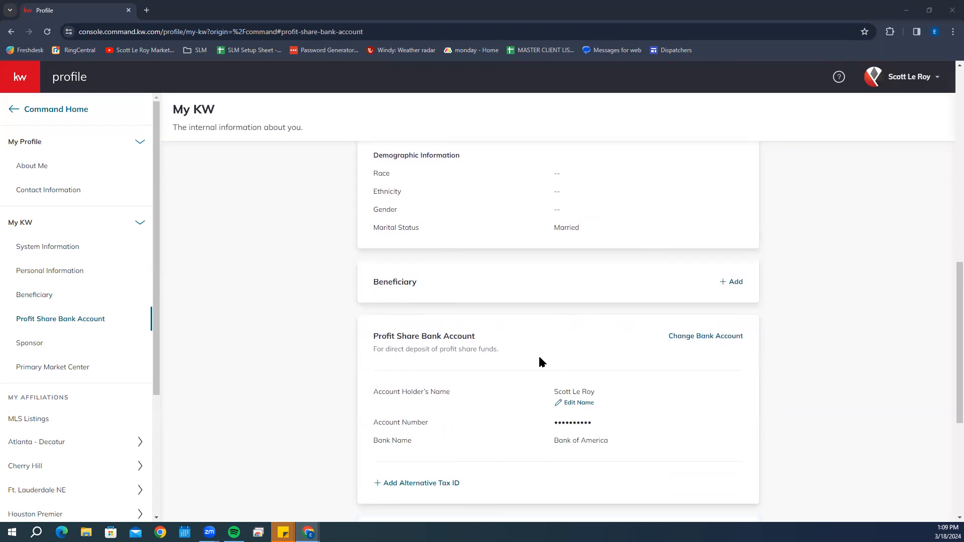
{"action": "scroll", "coordinate": [520, 358], "scroll_direction": "down", "scroll_amount": 4}
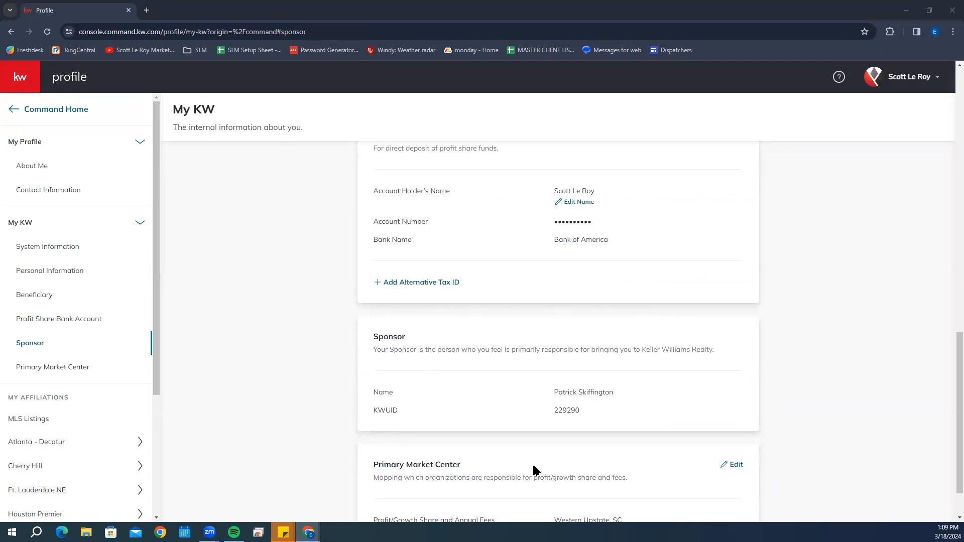
{"action": "scroll", "coordinate": [510, 323], "scroll_direction": "down", "scroll_amount": 2}
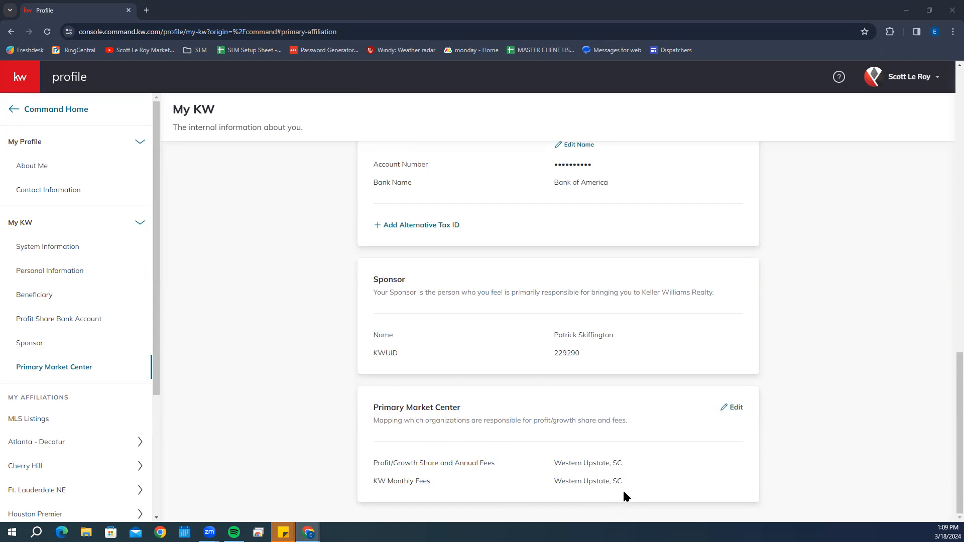
View the MLS Listings IDs and the Atlanta - Decatur role under My Affiliations
{"action": "scroll", "coordinate": [122, 268], "scroll_direction": "down", "scroll_amount": 3}
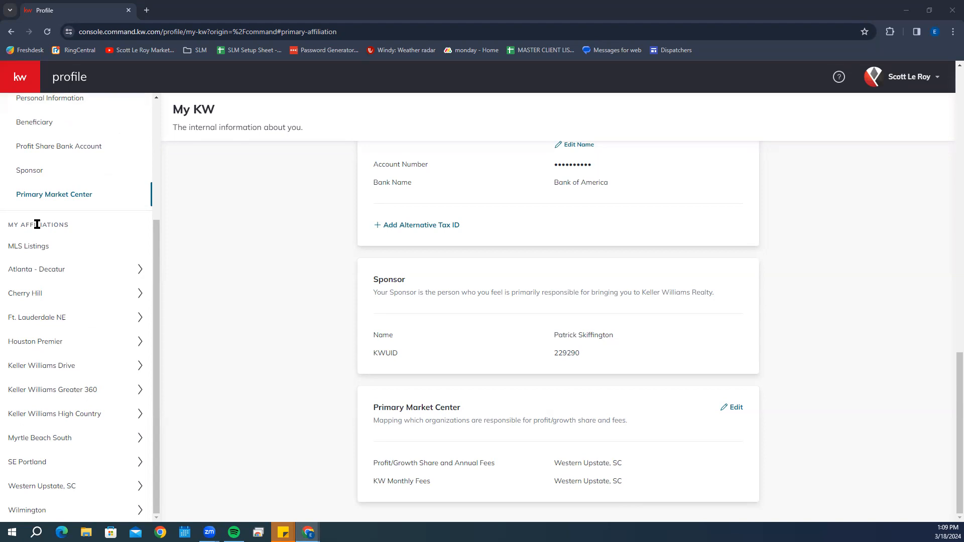
{"action": "left_click", "coordinate": [69, 247]}
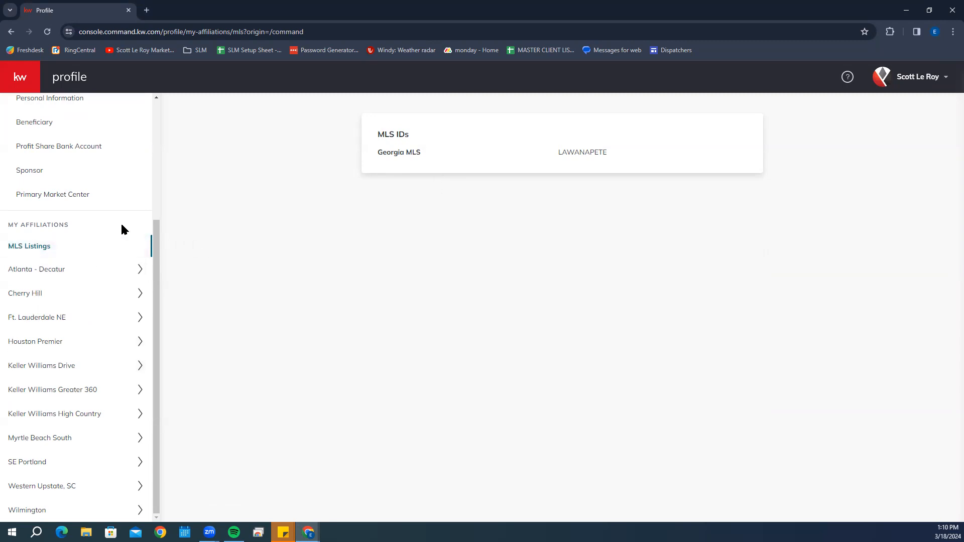
{"action": "left_click", "coordinate": [26, 271]}
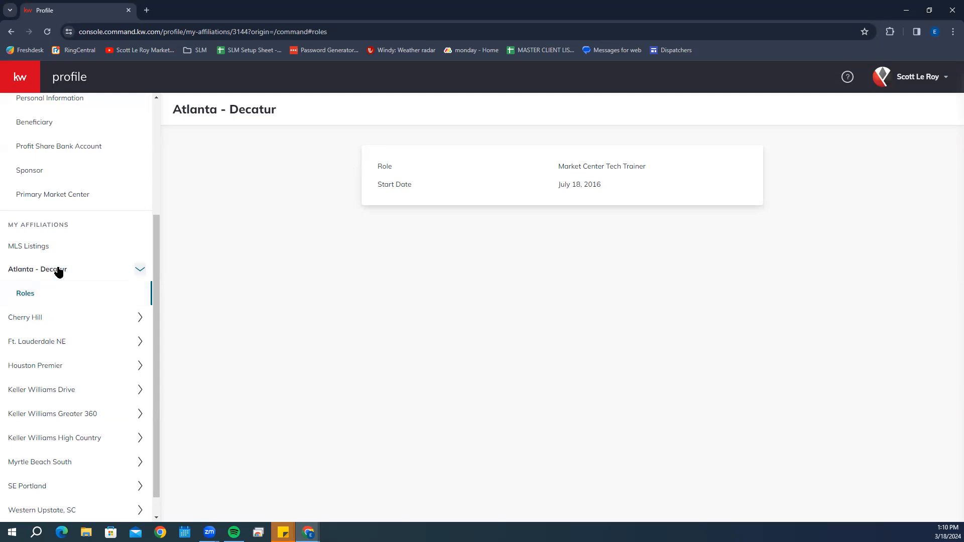
{"action": "left_click", "coordinate": [140, 269]}
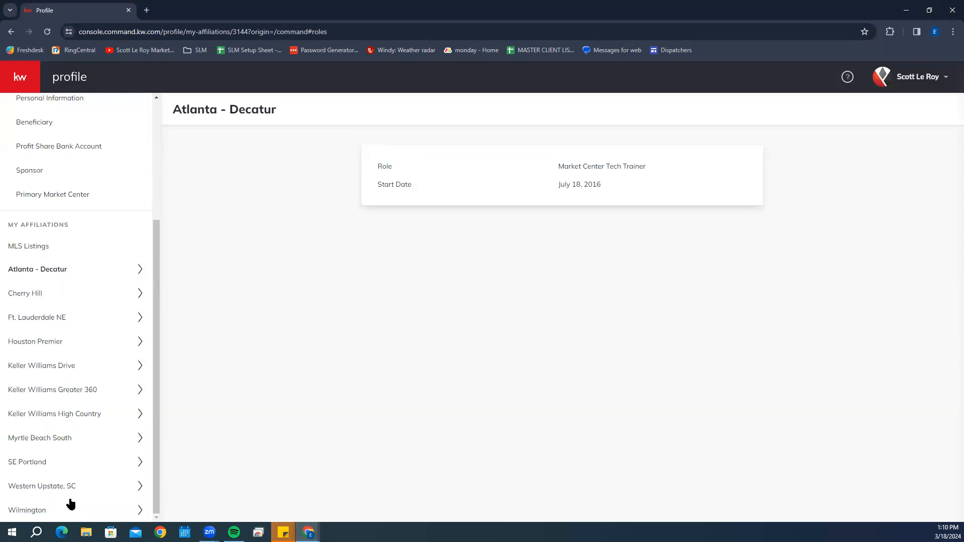
{"action": "scroll", "coordinate": [127, 252], "scroll_direction": "up", "scroll_amount": 4}
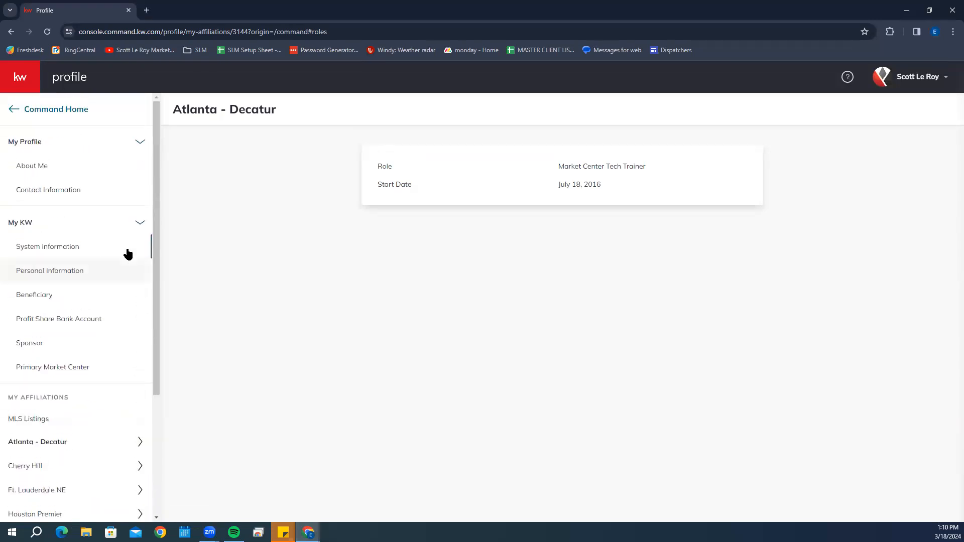
Return to Command Home and open the account's Settings page
{"action": "left_click", "coordinate": [876, 78]}
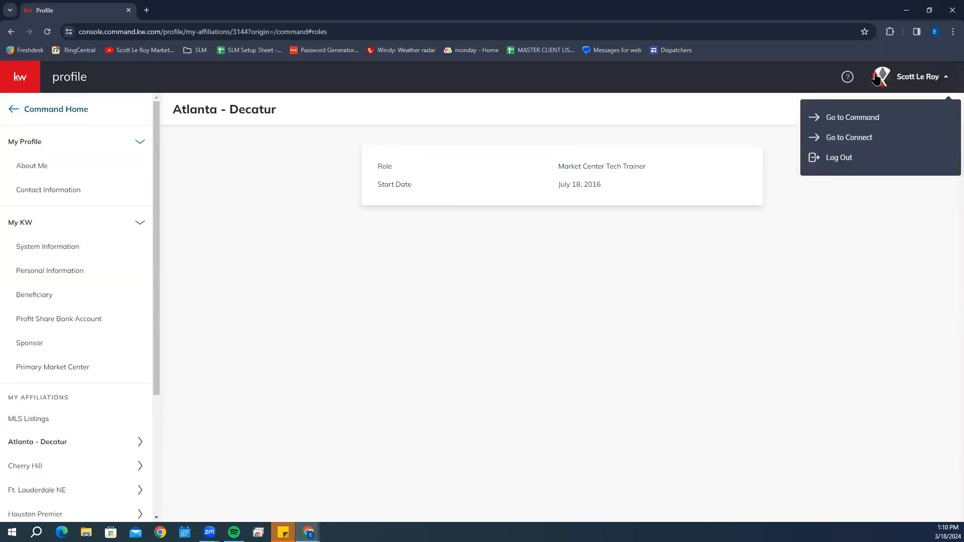
{"action": "left_click", "coordinate": [51, 115]}
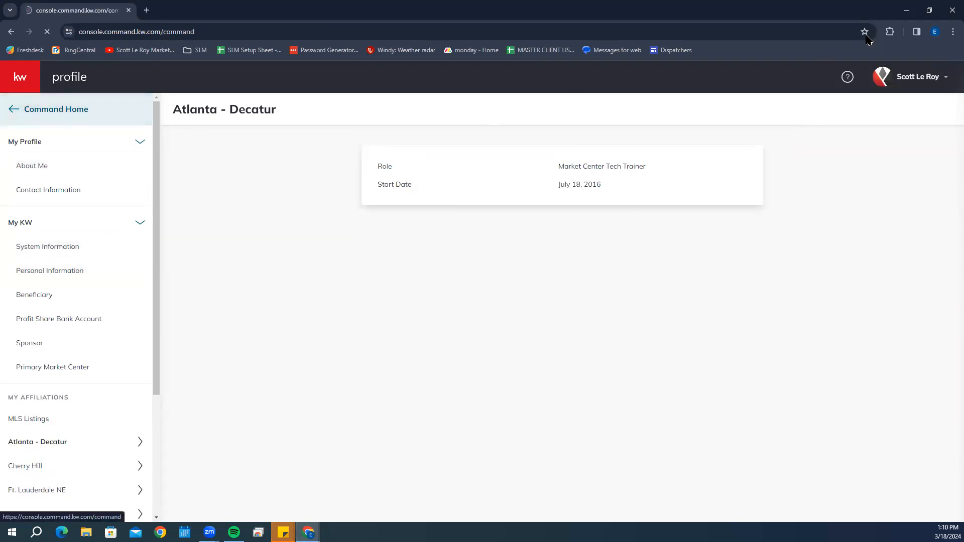
{"action": "left_click", "coordinate": [879, 77]}
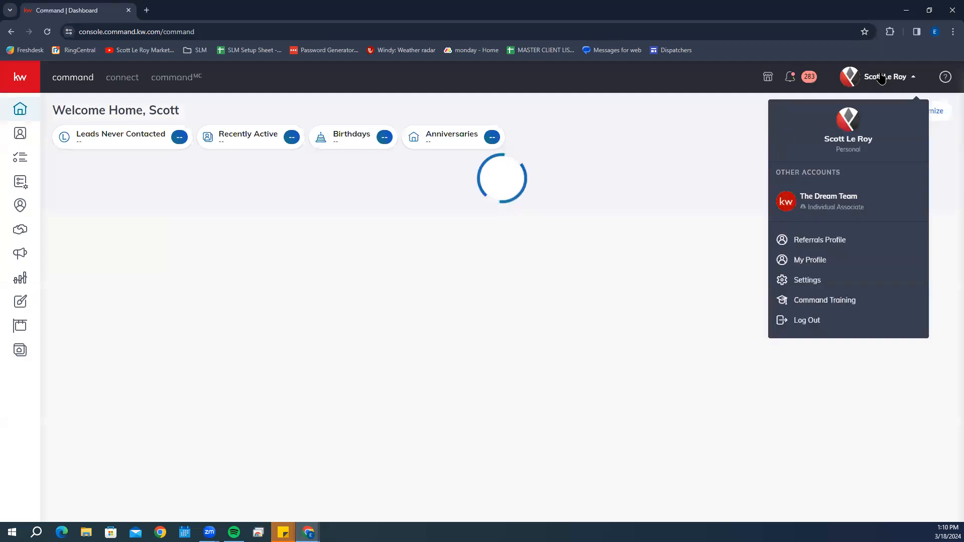
{"action": "left_click", "coordinate": [836, 287]}
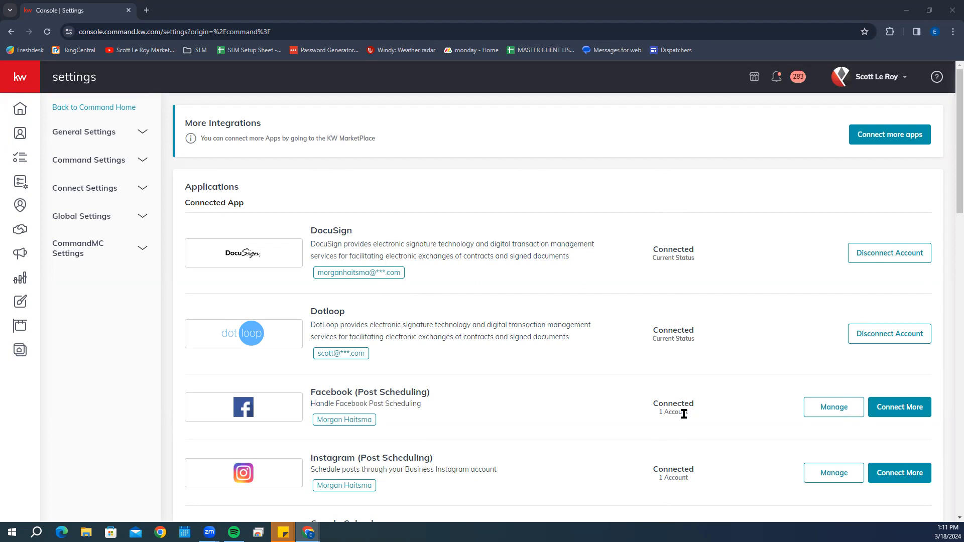
Review the Applications list from the connected apps through Social, Productivity and Marketing Automation to Email Services
{"action": "scroll", "coordinate": [697, 392], "scroll_direction": "up", "scroll_amount": 3}
{"action": "scroll", "coordinate": [889, 262], "scroll_direction": "down", "scroll_amount": 3}
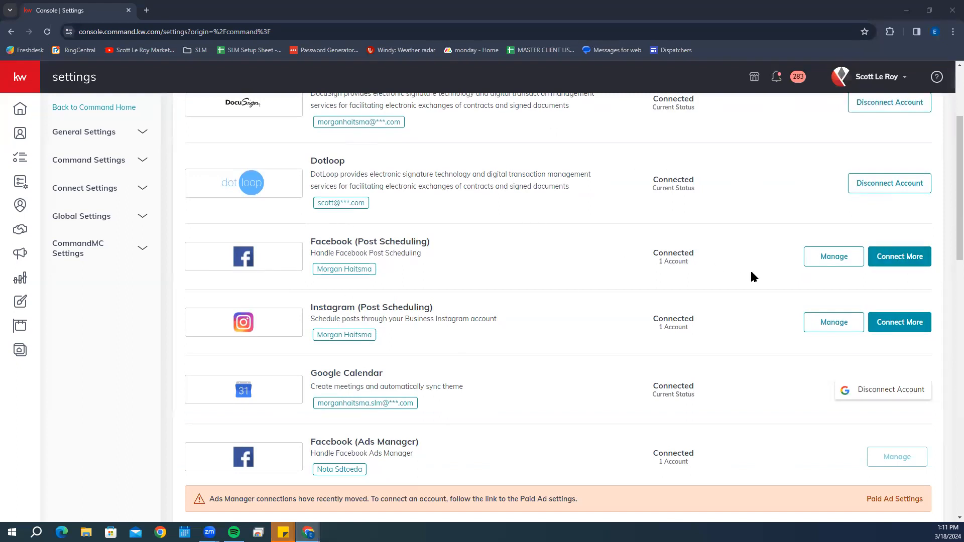
{"action": "scroll", "coordinate": [751, 275], "scroll_direction": "down", "scroll_amount": 2}
{"action": "scroll", "coordinate": [777, 275], "scroll_direction": "down", "scroll_amount": 3}
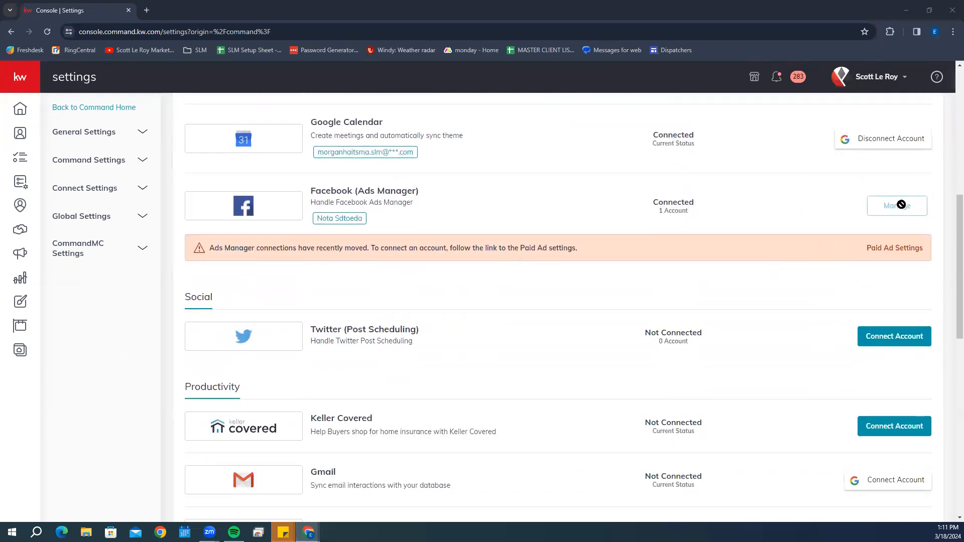
{"action": "scroll", "coordinate": [469, 240], "scroll_direction": "down", "scroll_amount": 3}
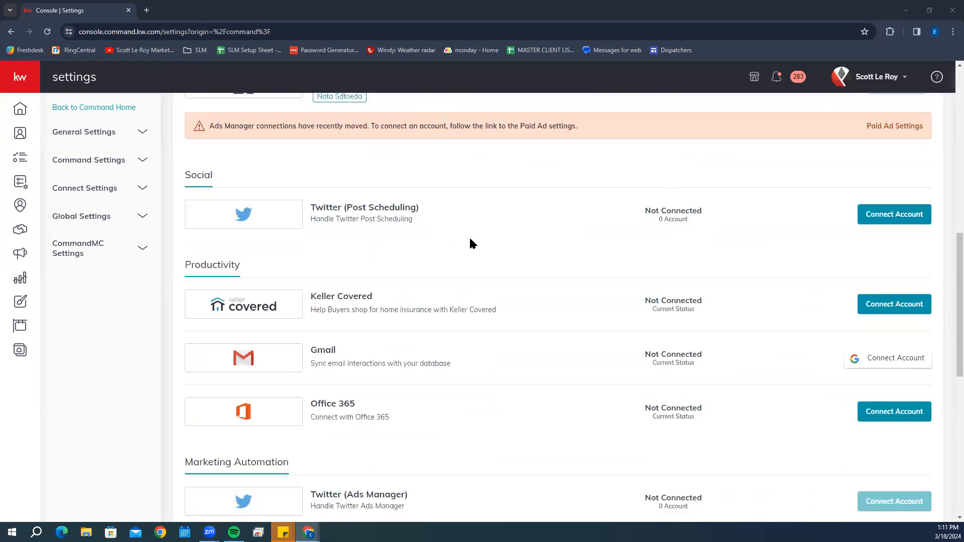
{"action": "scroll", "coordinate": [471, 243], "scroll_direction": "down", "scroll_amount": 4}
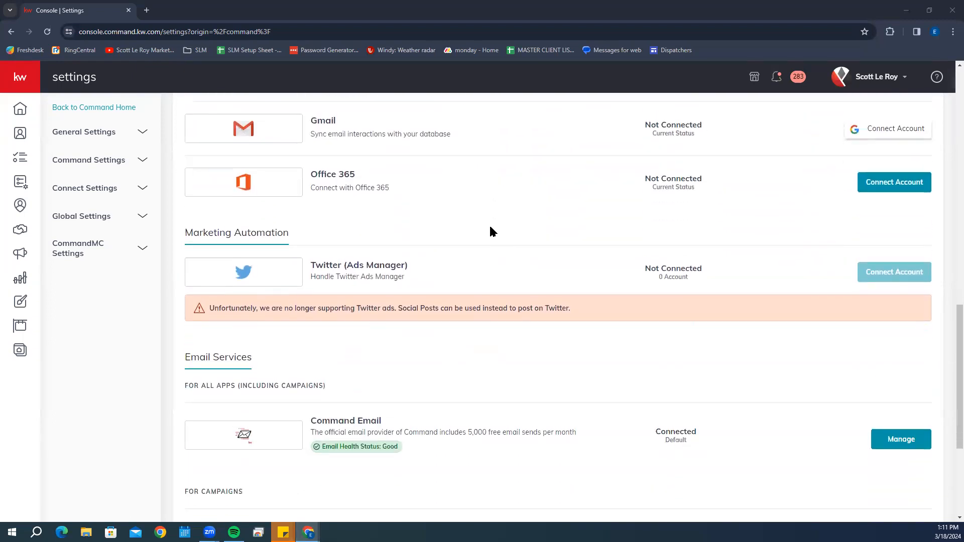
{"action": "scroll", "coordinate": [491, 231], "scroll_direction": "down", "scroll_amount": 1}
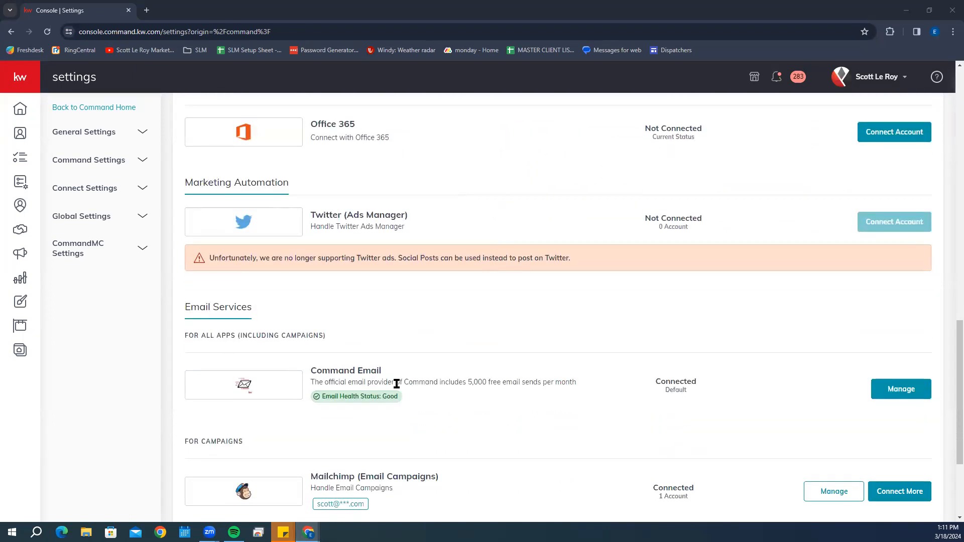
Open the Command Email management window and view the available Reply-To Email addresses without changing the selection
{"action": "left_click", "coordinate": [914, 393]}
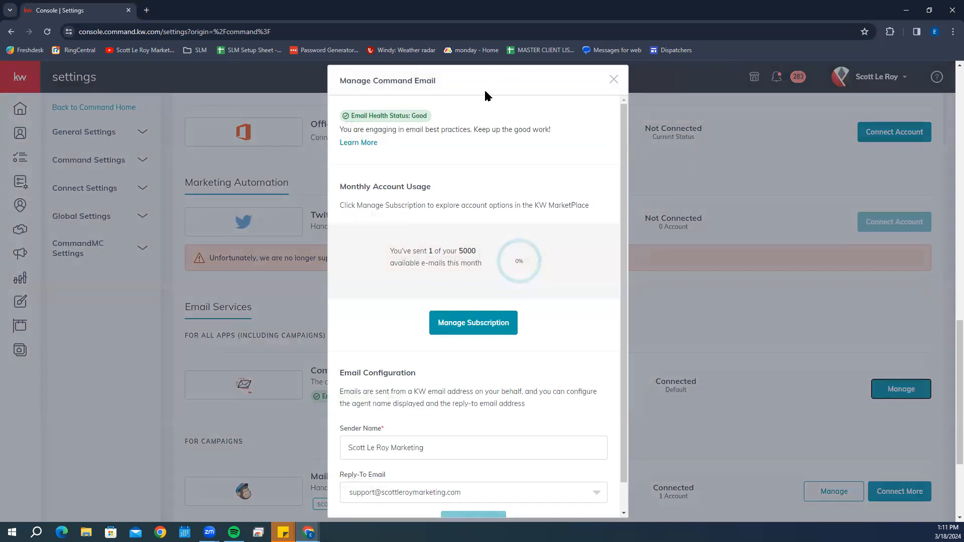
{"action": "scroll", "coordinate": [552, 301], "scroll_direction": "down", "scroll_amount": 1}
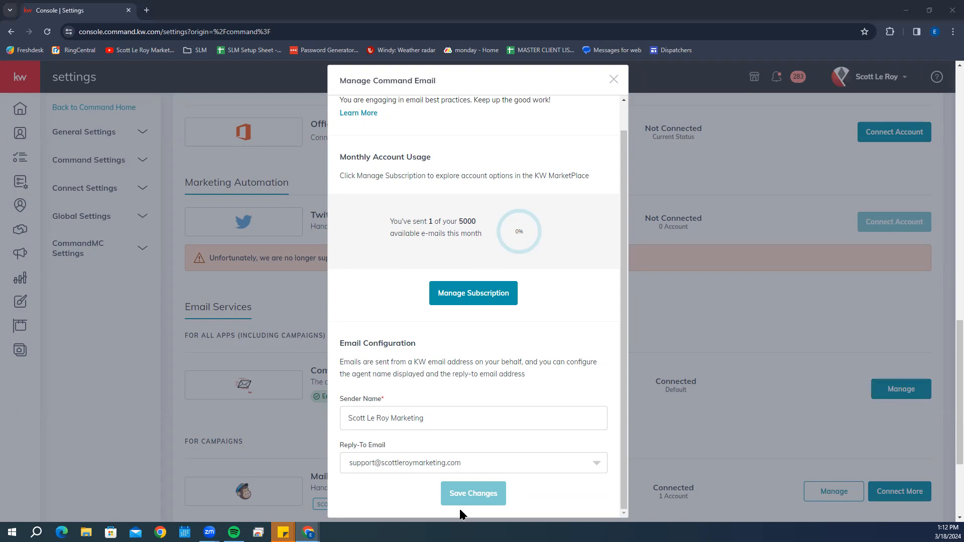
{"action": "left_click", "coordinate": [463, 457]}
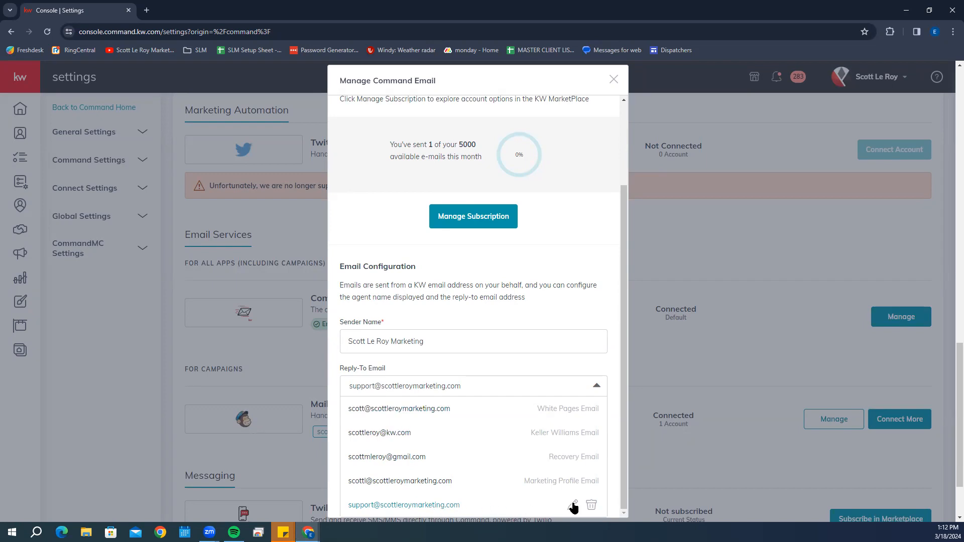
{"action": "left_click", "coordinate": [534, 255]}
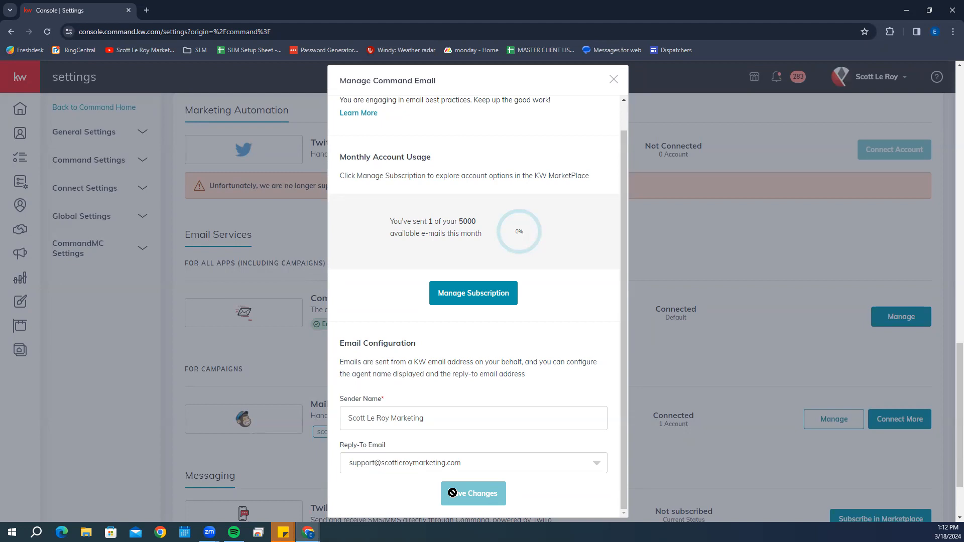
Review Command Email's health status, monthly account usage and email configuration, and close its management window
{"action": "scroll", "coordinate": [490, 495], "scroll_direction": "up", "scroll_amount": 1}
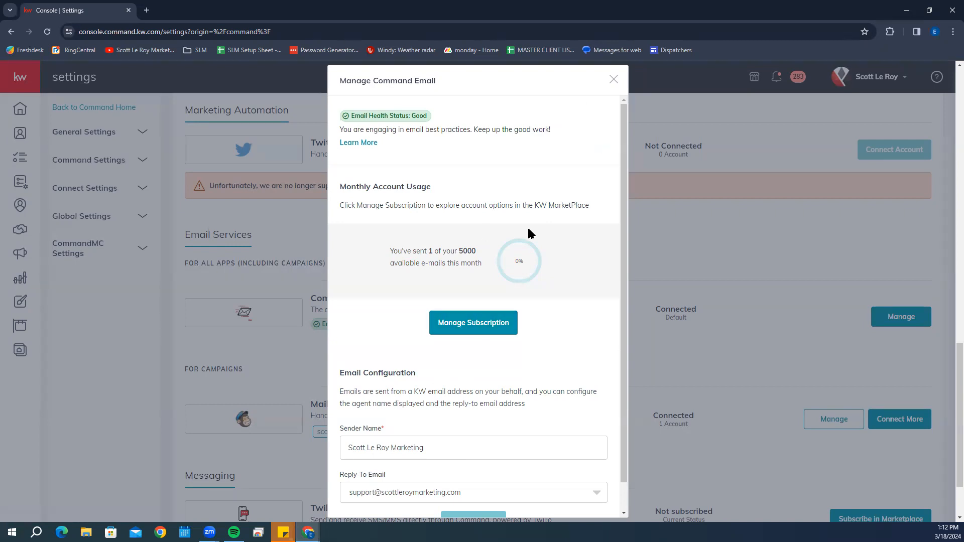
{"action": "scroll", "coordinate": [527, 226], "scroll_direction": "up", "scroll_amount": 5}
{"action": "scroll", "coordinate": [530, 234], "scroll_direction": "up", "scroll_amount": 1}
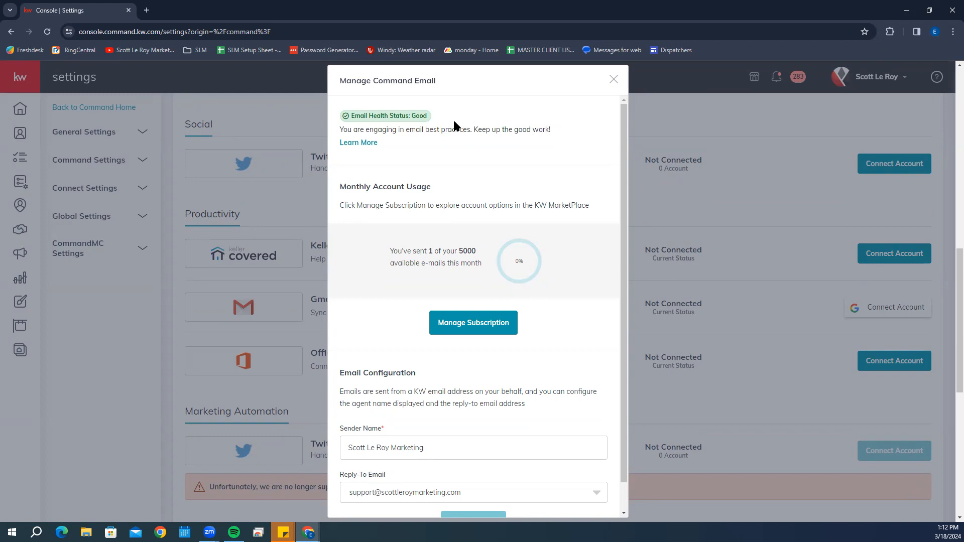
{"action": "scroll", "coordinate": [473, 211], "scroll_direction": "down", "scroll_amount": 1}
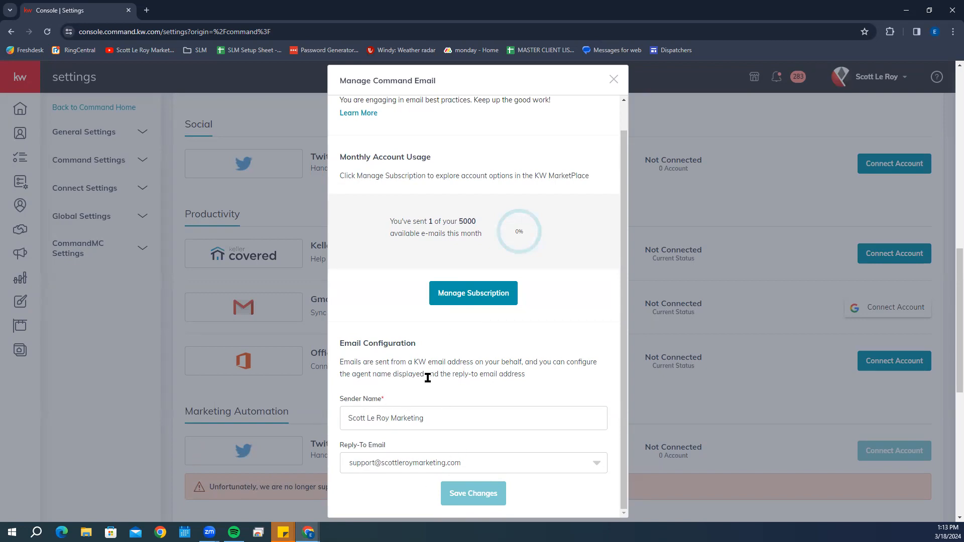
{"action": "scroll", "coordinate": [442, 333], "scroll_direction": "up", "scroll_amount": 1}
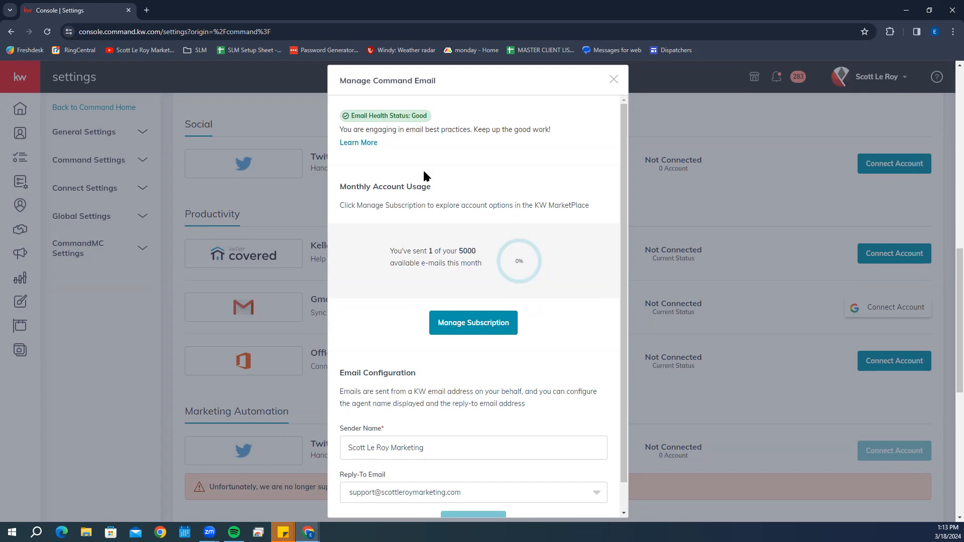
{"action": "left_click", "coordinate": [613, 80]}
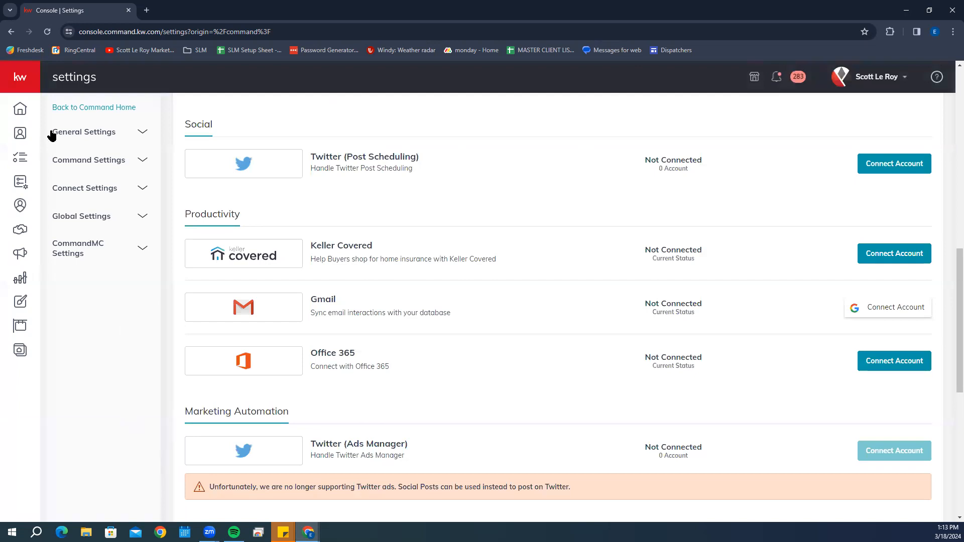
View the options under General Settings and Command Settings, including the Contacts subsection
{"action": "left_click", "coordinate": [115, 137]}
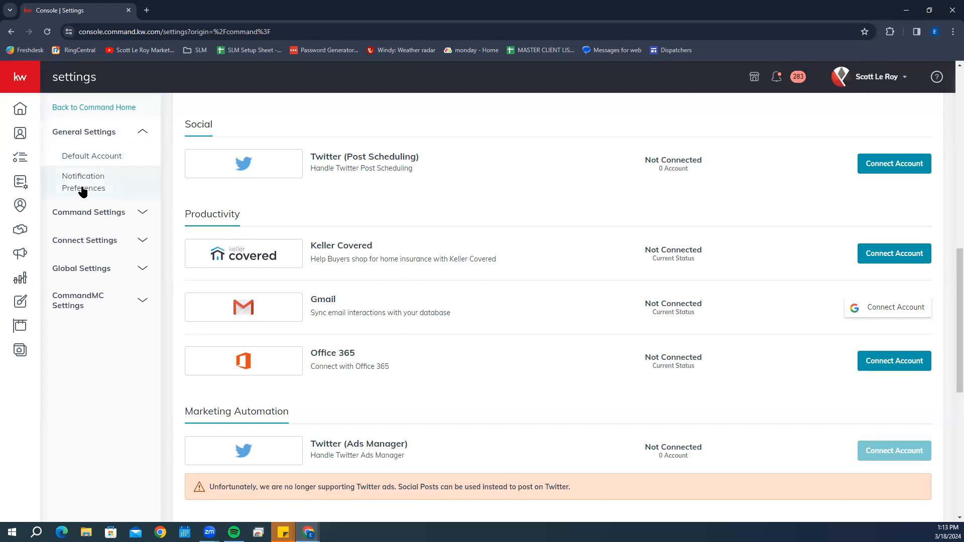
{"action": "left_click", "coordinate": [138, 133]}
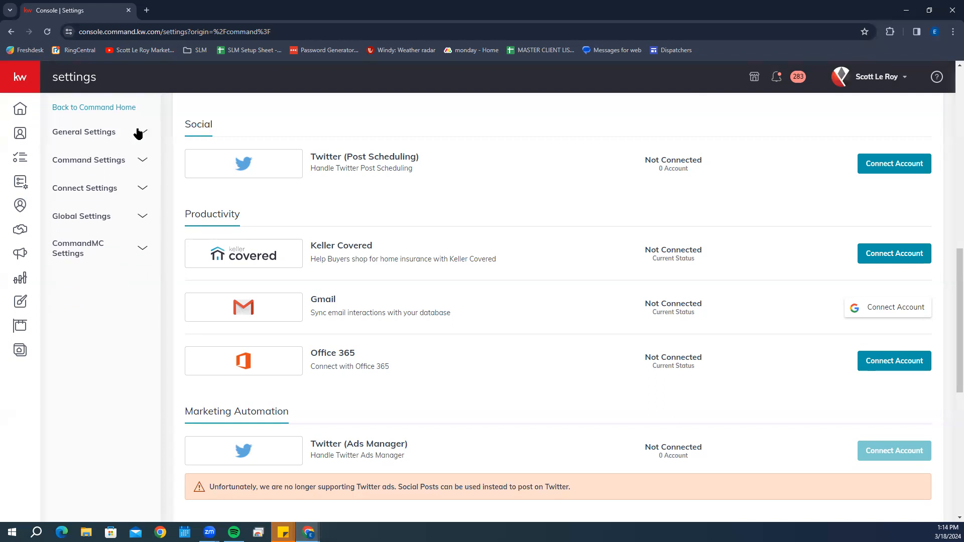
{"action": "left_click", "coordinate": [83, 161]}
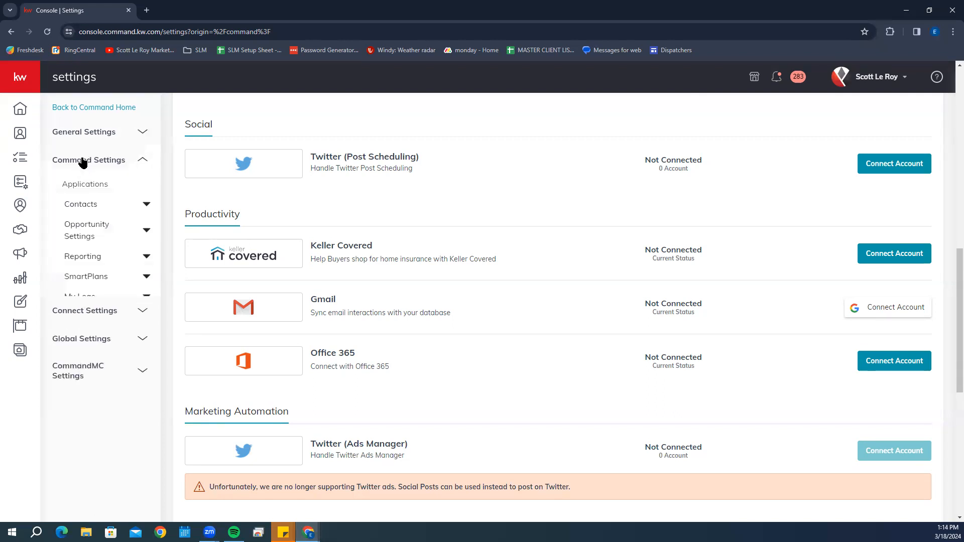
{"action": "left_click", "coordinate": [92, 203]}
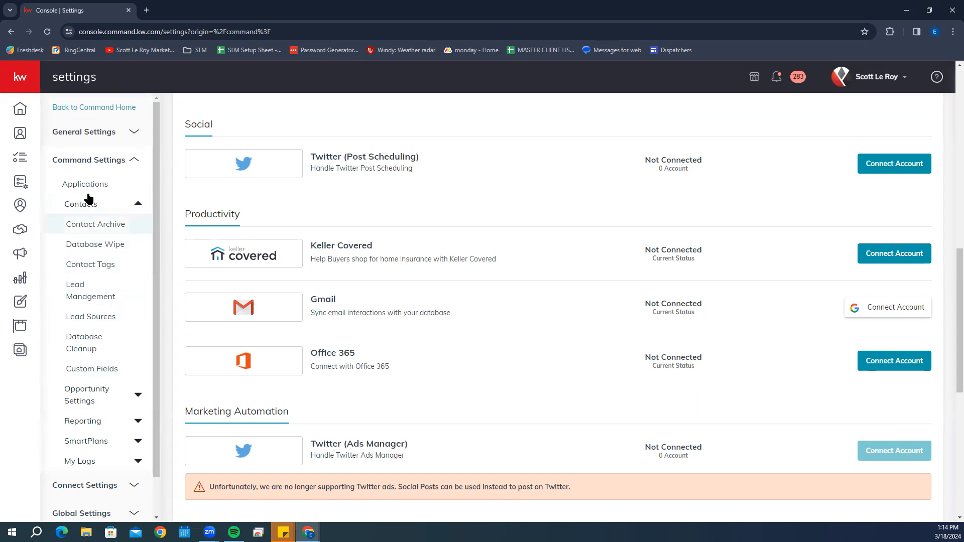
{"action": "left_click", "coordinate": [135, 205]}
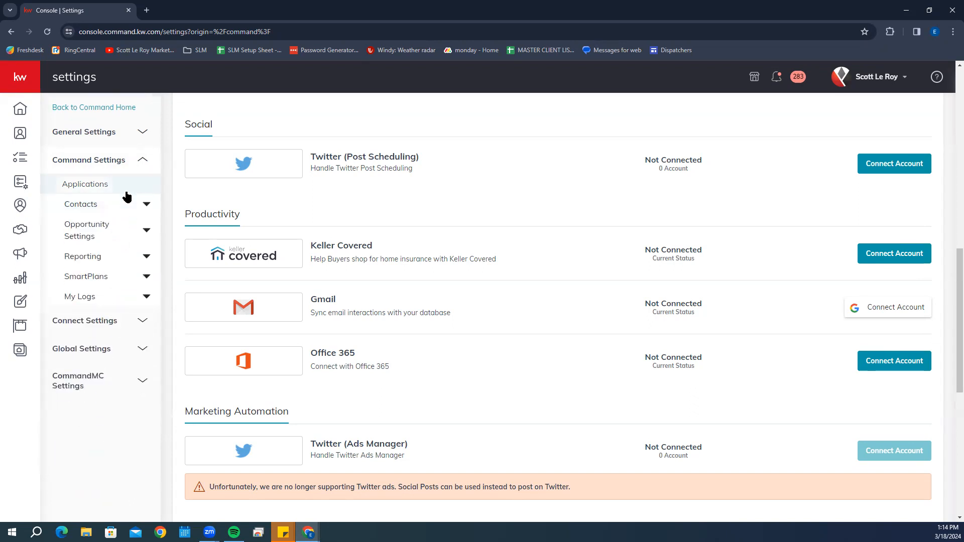
Open the Marketing Profile under Connect Settings and collapse the Command Settings group
{"action": "left_click", "coordinate": [104, 326]}
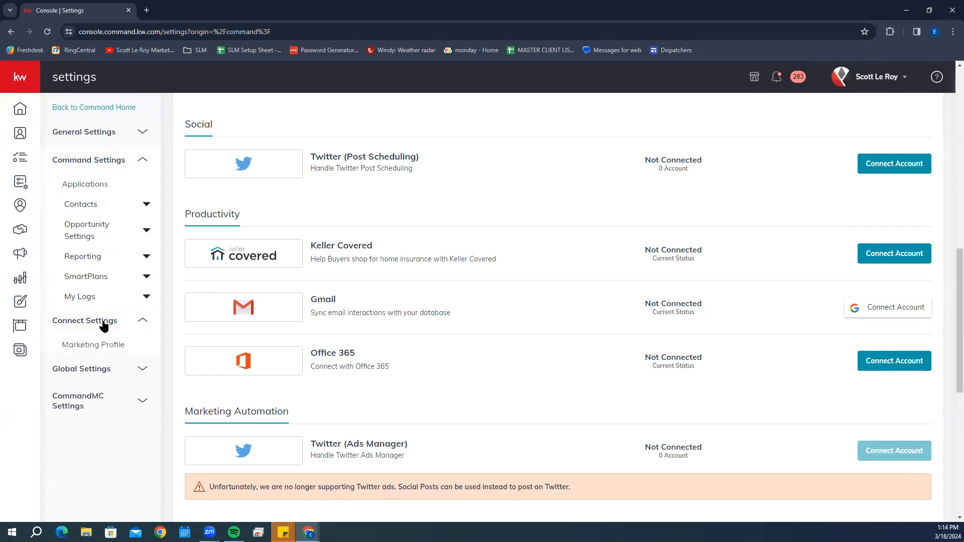
{"action": "left_click", "coordinate": [109, 349]}
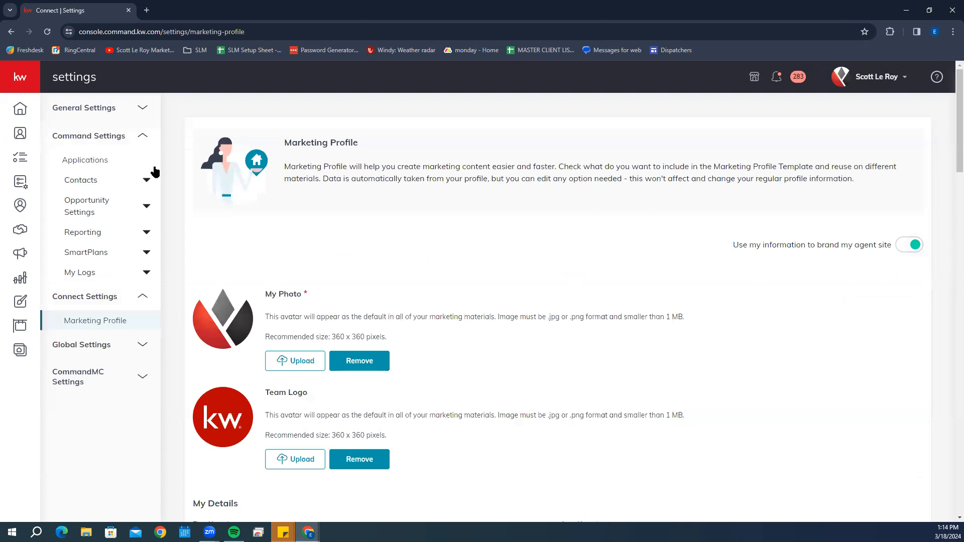
{"action": "left_click", "coordinate": [144, 138]}
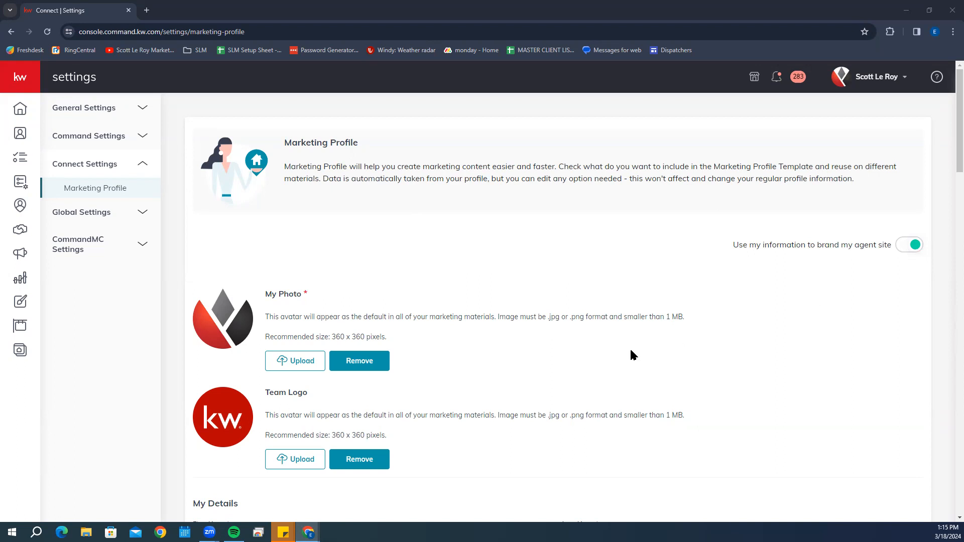
Review the Marketing Profile's photo, team logo and My Details fields, down to Designations/Credentials
{"action": "scroll", "coordinate": [633, 355], "scroll_direction": "down", "scroll_amount": 3}
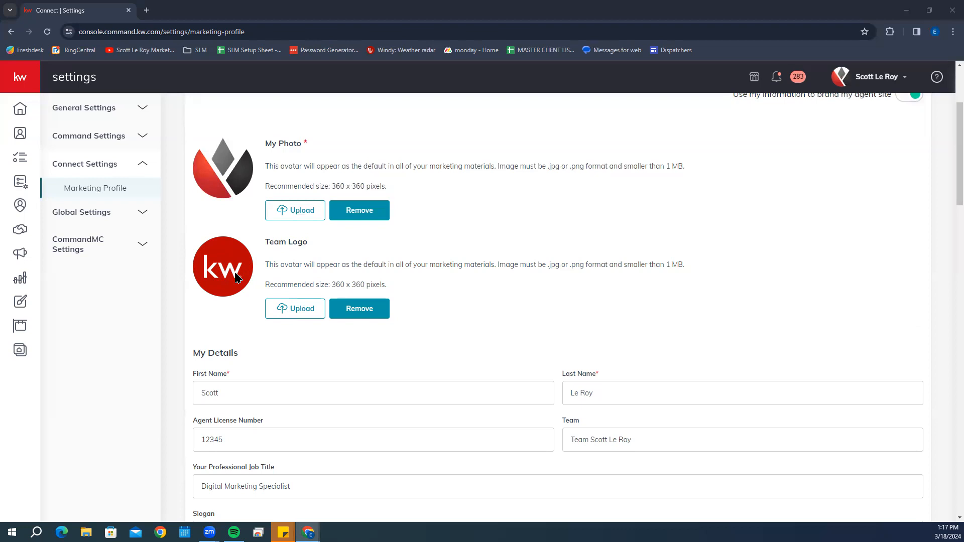
{"action": "scroll", "coordinate": [210, 264], "scroll_direction": "down", "scroll_amount": 3}
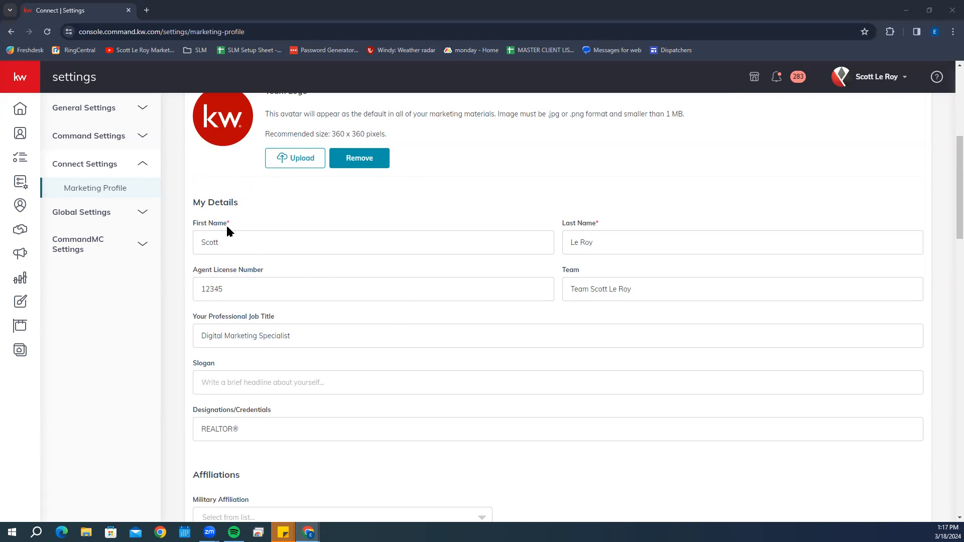
{"action": "scroll", "coordinate": [593, 244], "scroll_direction": "down", "scroll_amount": 2}
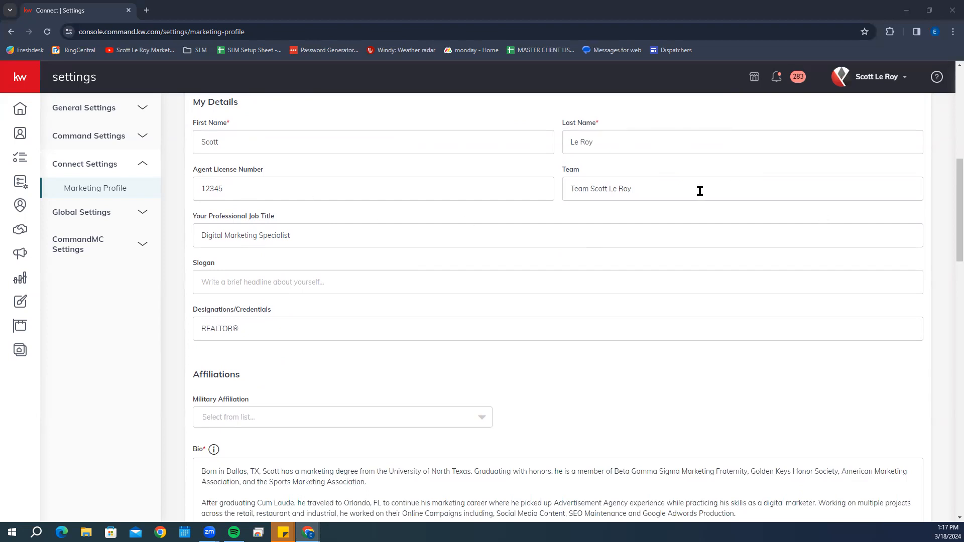
{"action": "scroll", "coordinate": [241, 243], "scroll_direction": "down", "scroll_amount": 3}
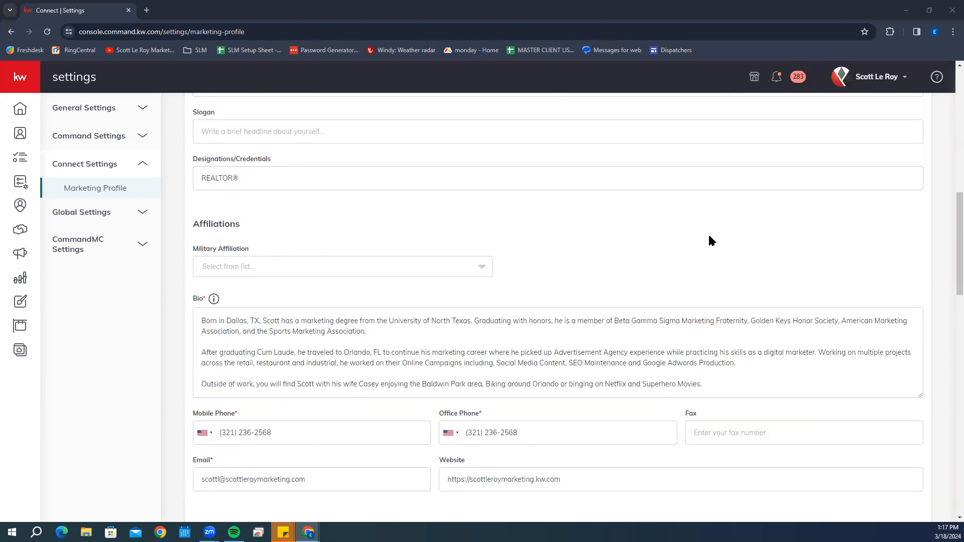
View the Military Affiliation choices and close the list without selecting one
{"action": "left_click", "coordinate": [246, 271]}
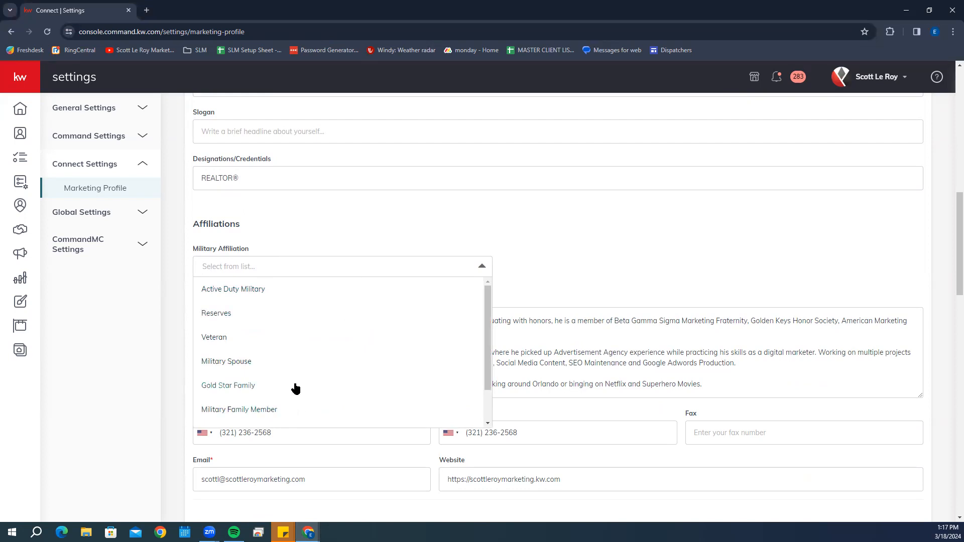
{"action": "scroll", "coordinate": [295, 389], "scroll_direction": "down", "scroll_amount": 1}
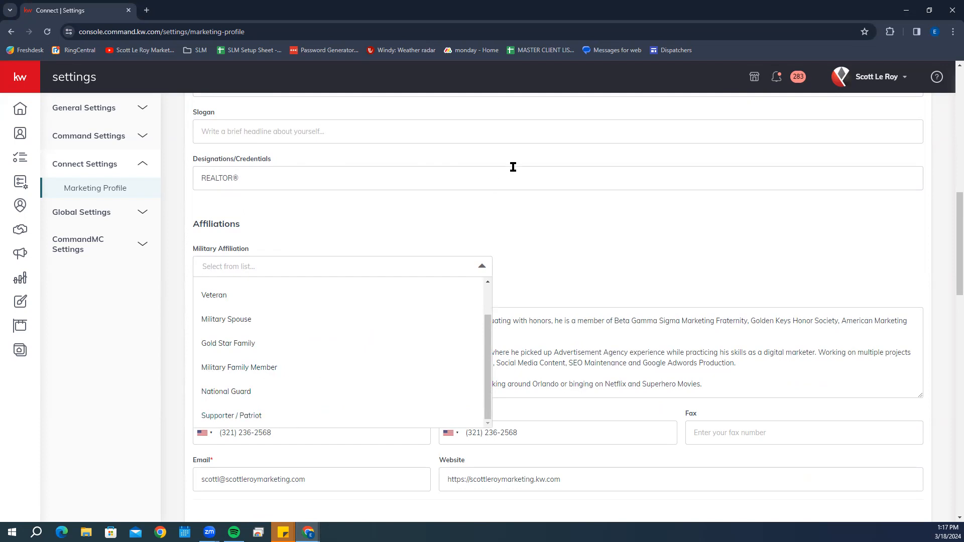
{"action": "left_click", "coordinate": [525, 222]}
Review the bio, phone, email and website fields and the Market Center / Brokerage logo and office details
{"action": "scroll", "coordinate": [524, 222], "scroll_direction": "down", "scroll_amount": 3}
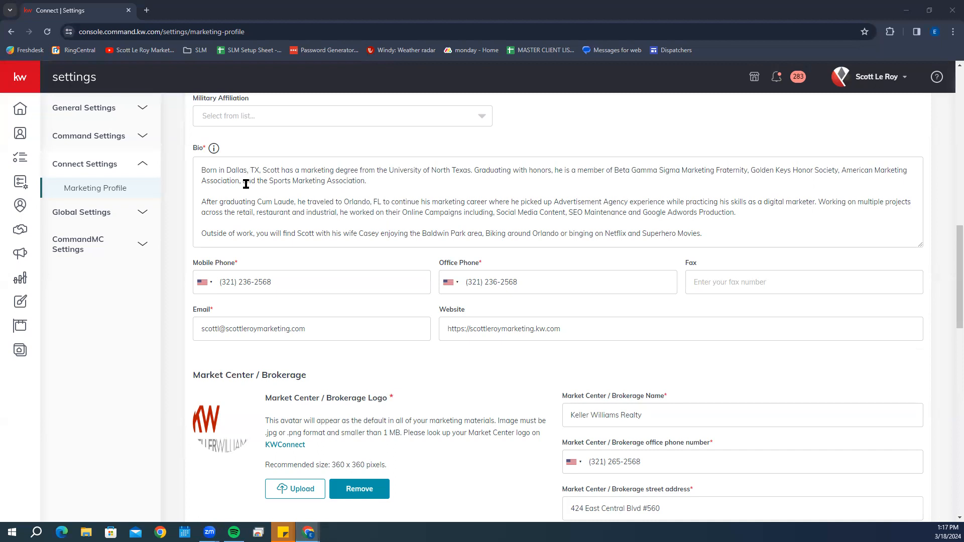
{"action": "scroll", "coordinate": [254, 193], "scroll_direction": "down", "scroll_amount": 1}
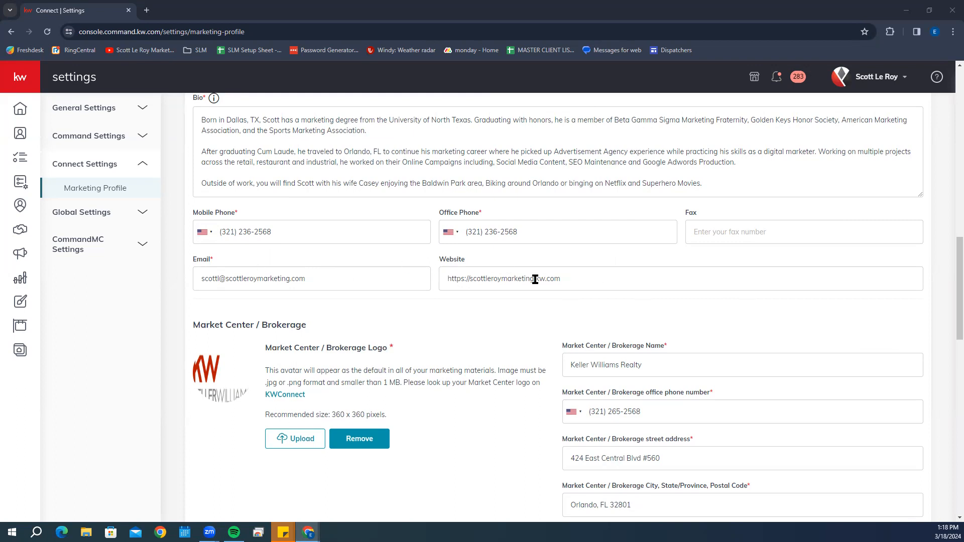
{"action": "scroll", "coordinate": [354, 270], "scroll_direction": "down", "scroll_amount": 3}
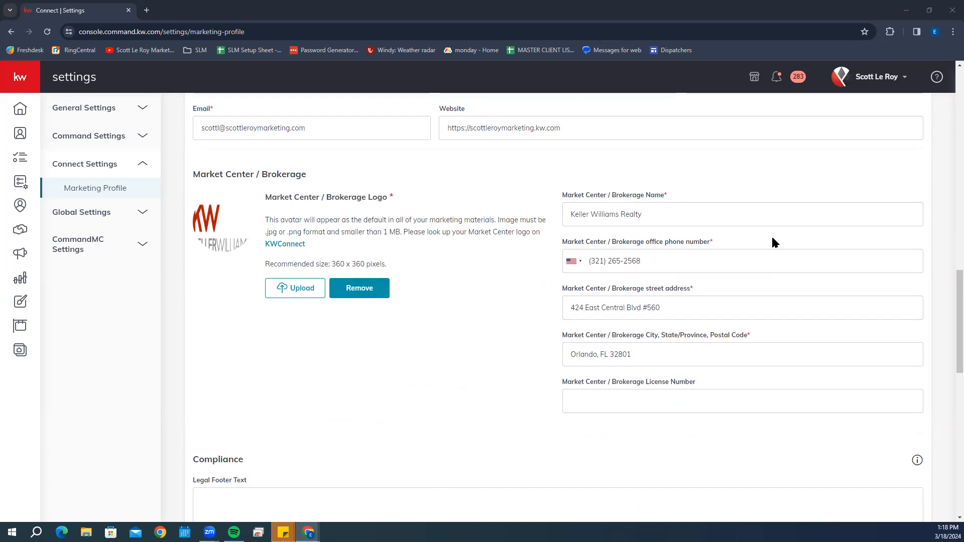
{"action": "right_click", "coordinate": [330, 173]}
{"action": "left_click", "coordinate": [472, 436]}
Review the Compliance legal footer, Social links and Google Analytics ID sections, and return to Command Home
{"action": "scroll", "coordinate": [471, 304], "scroll_direction": "down", "scroll_amount": 5}
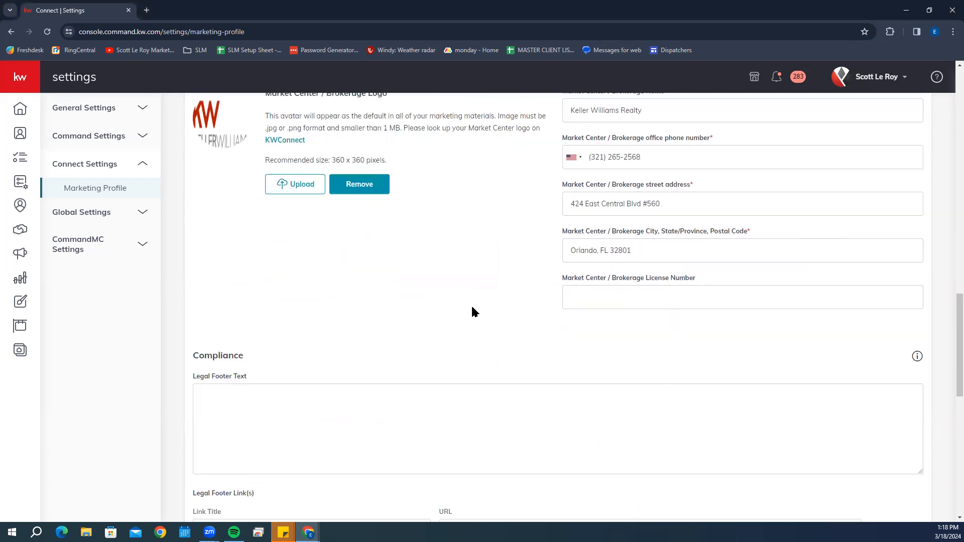
{"action": "scroll", "coordinate": [447, 289], "scroll_direction": "down", "scroll_amount": 1}
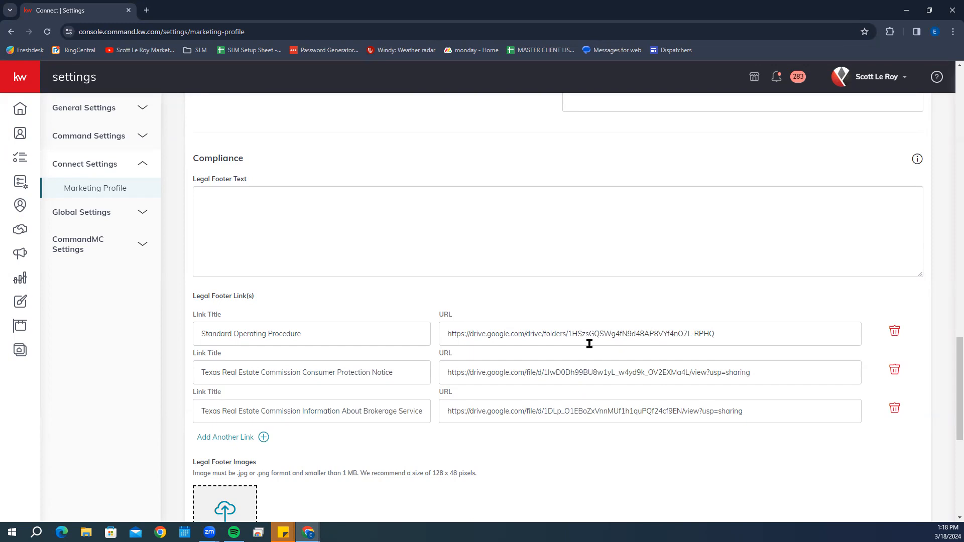
{"action": "scroll", "coordinate": [589, 343], "scroll_direction": "down", "scroll_amount": 6}
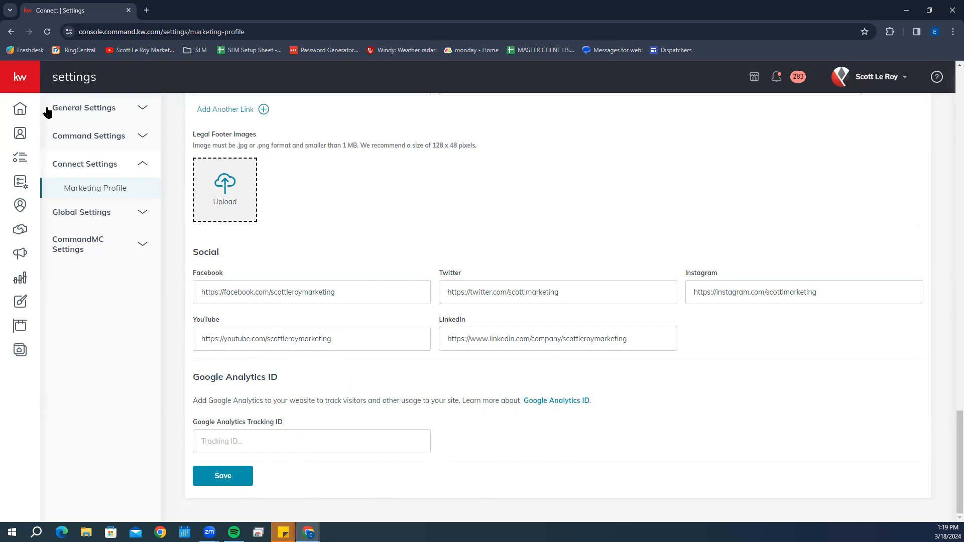
{"action": "left_click", "coordinate": [26, 114]}
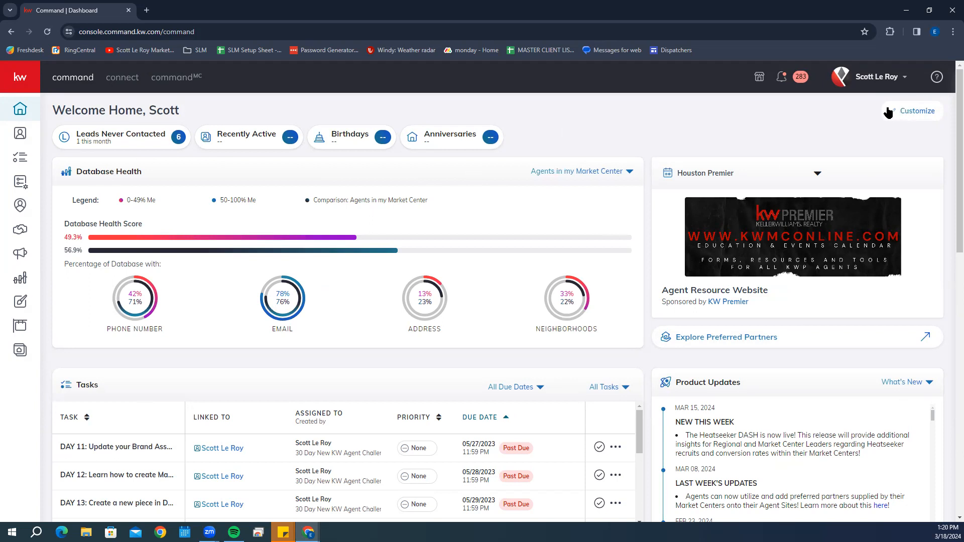
Review the home dashboard's widget selection and arrangement in the customization settings, and apply the layout without changes
{"action": "left_click", "coordinate": [922, 115]}
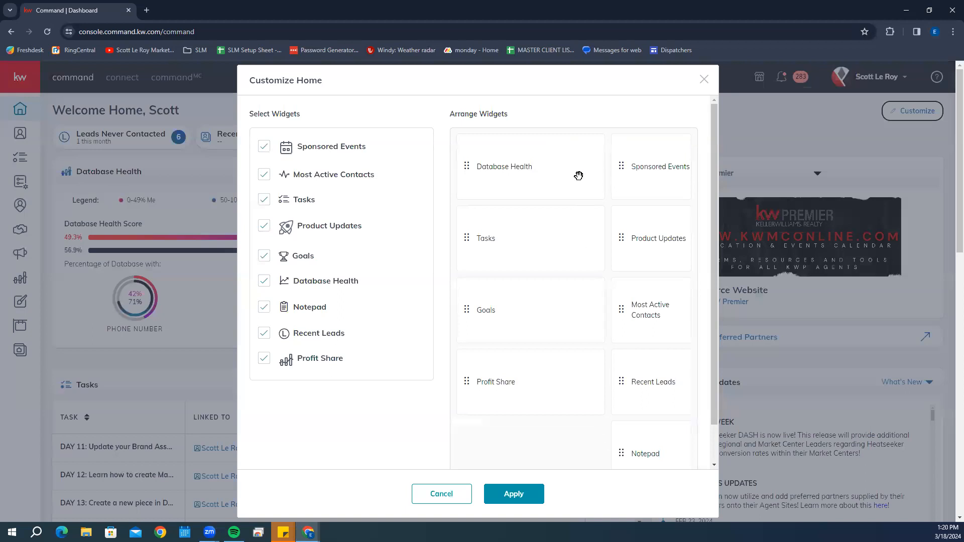
{"action": "scroll", "coordinate": [578, 176], "scroll_direction": "down", "scroll_amount": 1}
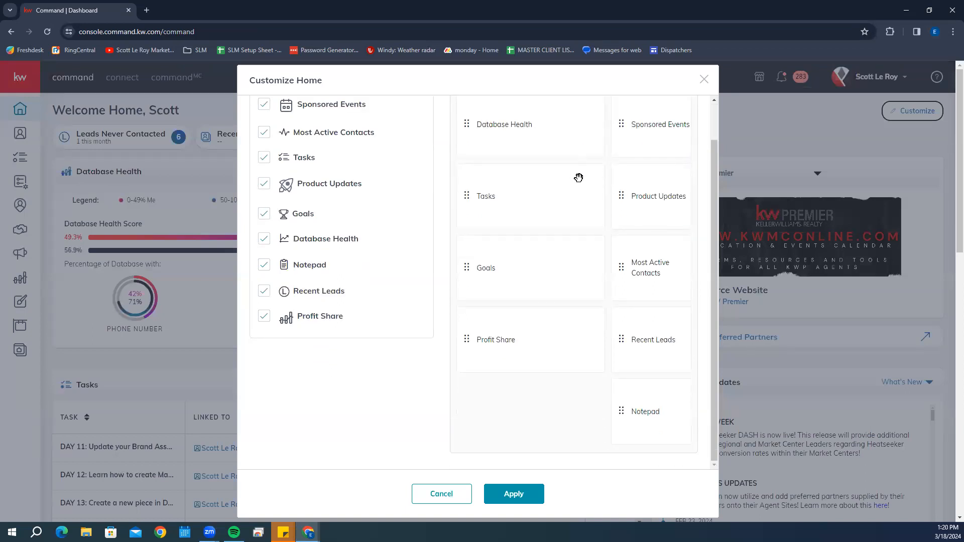
{"action": "scroll", "coordinate": [578, 178], "scroll_direction": "up", "scroll_amount": 1}
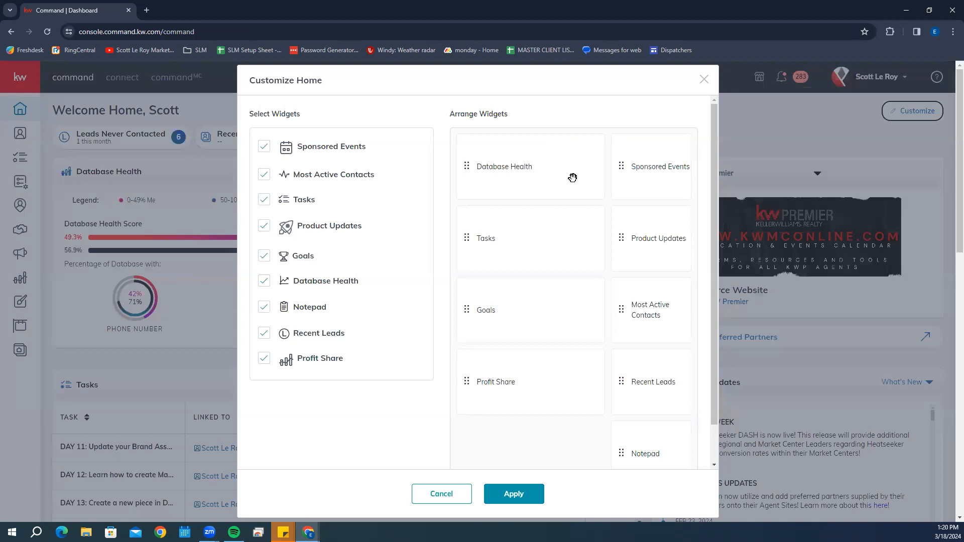
{"action": "scroll", "coordinate": [635, 400], "scroll_direction": "down", "scroll_amount": 1}
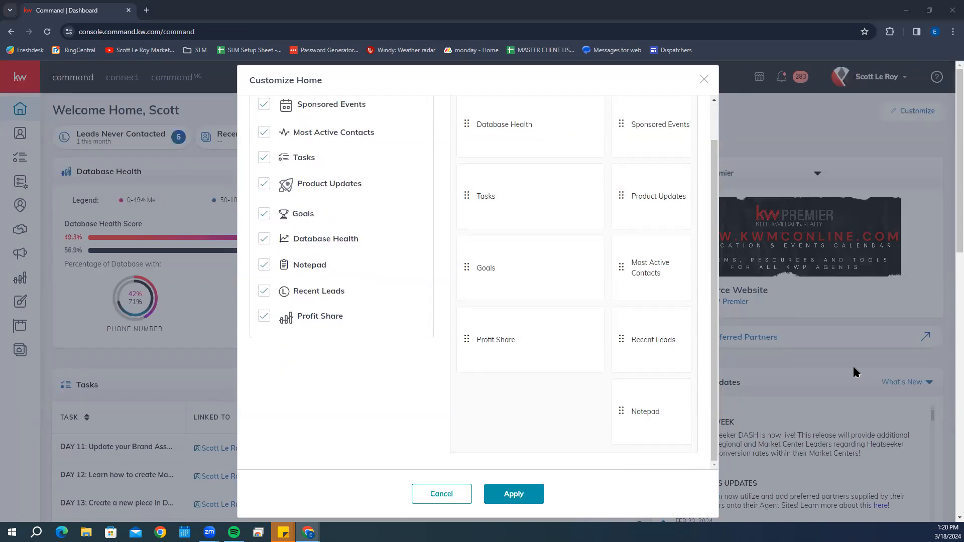
{"action": "mouse_move", "coordinate": [669, 407]}
{"action": "left_mouse_down"}
{"action": "mouse_move", "coordinate": [624, 256]}
{"action": "mouse_move", "coordinate": [654, 421]}
{"action": "mouse_move", "coordinate": [654, 403]}
{"action": "left_mouse_up"}
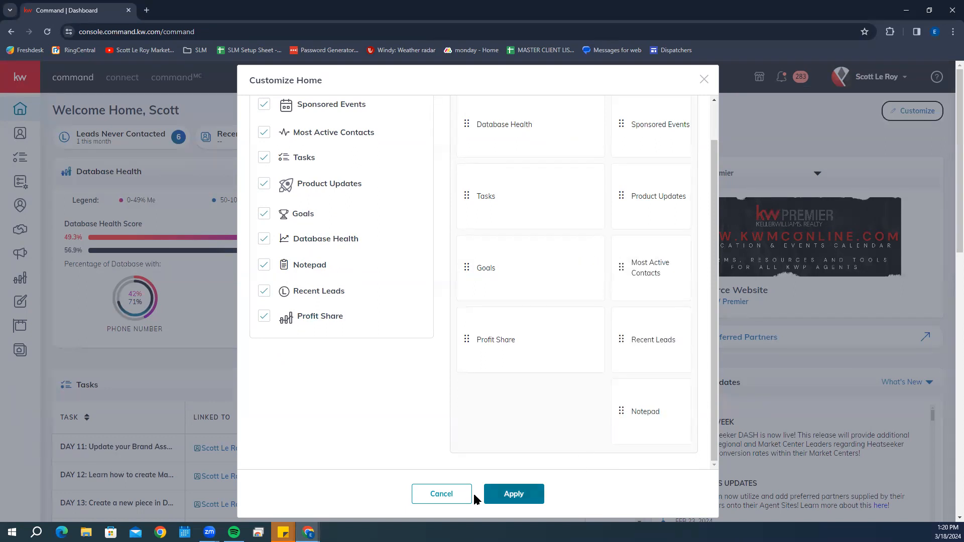
{"action": "left_click", "coordinate": [526, 497]}
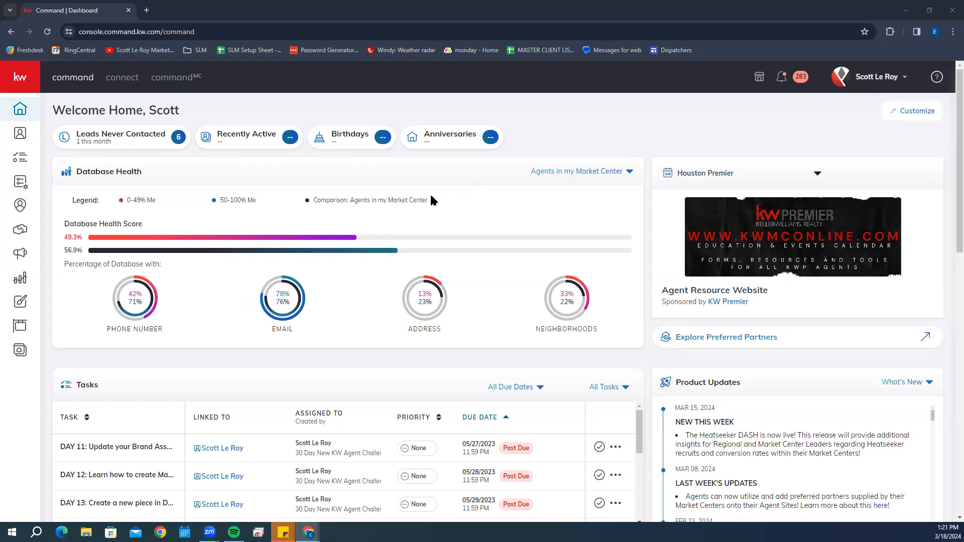
View the comparison group choices for Database Health and close the list without selecting one
{"action": "left_click", "coordinate": [561, 172]}
{"action": "left_click", "coordinate": [464, 199]}
{"action": "left_click", "coordinate": [557, 173]}
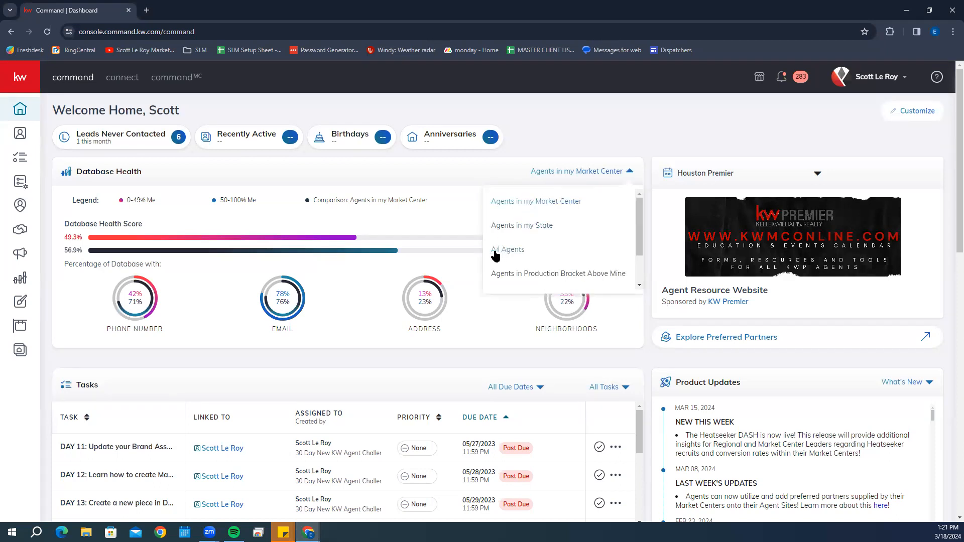
{"action": "left_click", "coordinate": [435, 218]}
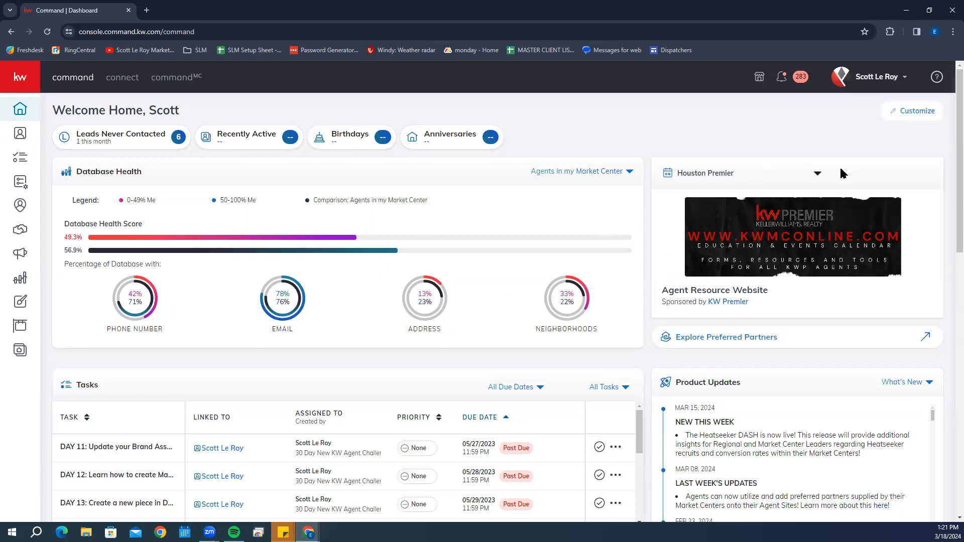
Look through the market centers in the Sponsored Events widget and select Atlanta - Decatur
{"action": "left_click", "coordinate": [816, 176]}
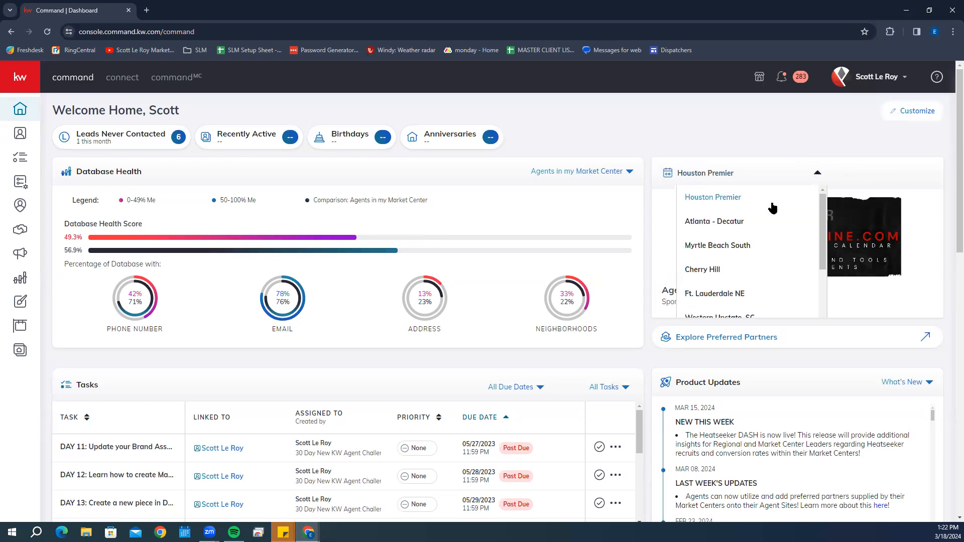
{"action": "scroll", "coordinate": [771, 206], "scroll_direction": "down", "scroll_amount": 5}
{"action": "scroll", "coordinate": [751, 271], "scroll_direction": "up", "scroll_amount": 5}
{"action": "left_click", "coordinate": [732, 226]}
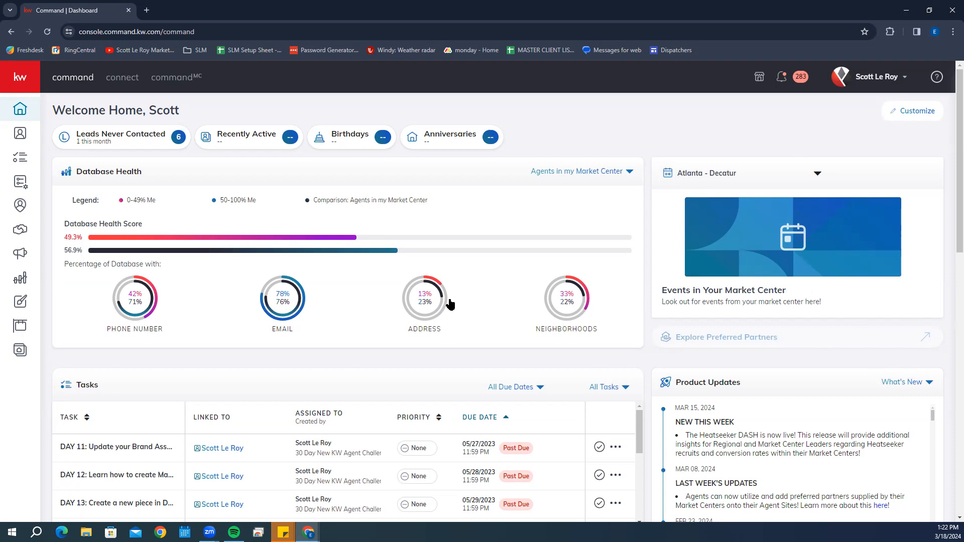
Read the What's Next entries for Q1 and Q2 2024 in Product Updates, and return to What's New
{"action": "scroll", "coordinate": [440, 304], "scroll_direction": "down", "scroll_amount": 5}
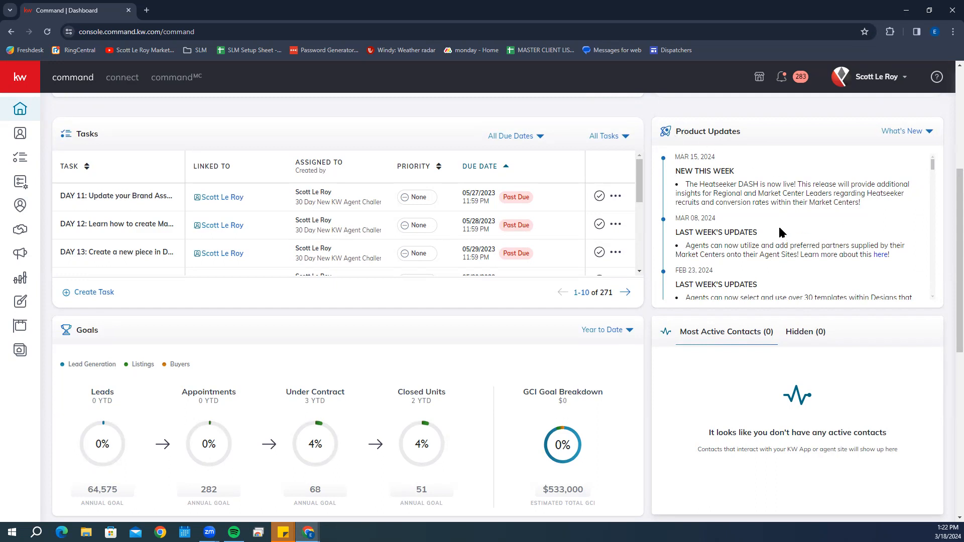
{"action": "scroll", "coordinate": [776, 225], "scroll_direction": "down", "scroll_amount": 2}
{"action": "scroll", "coordinate": [776, 225], "scroll_direction": "up", "scroll_amount": 2}
{"action": "left_click", "coordinate": [909, 135]}
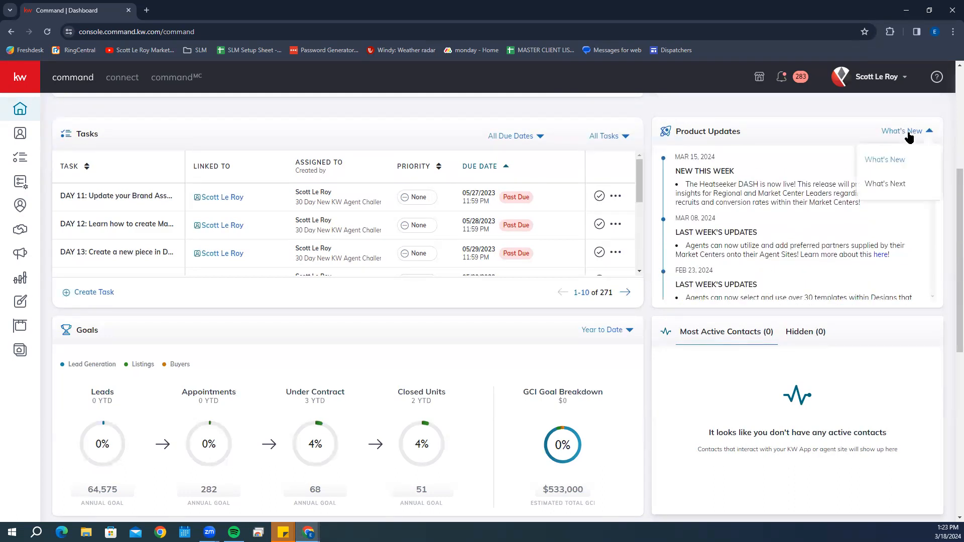
{"action": "left_click", "coordinate": [884, 185]}
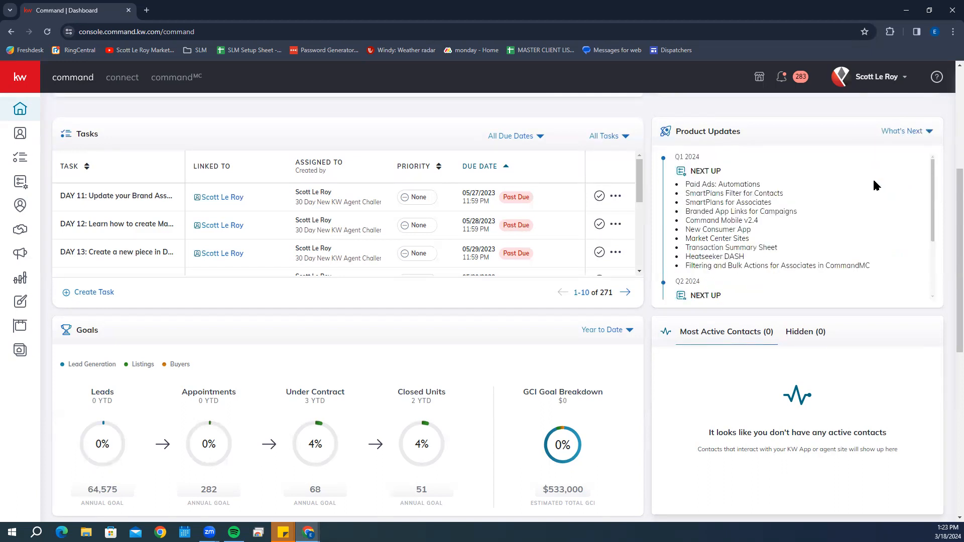
{"action": "scroll", "coordinate": [713, 187], "scroll_direction": "down", "scroll_amount": 2}
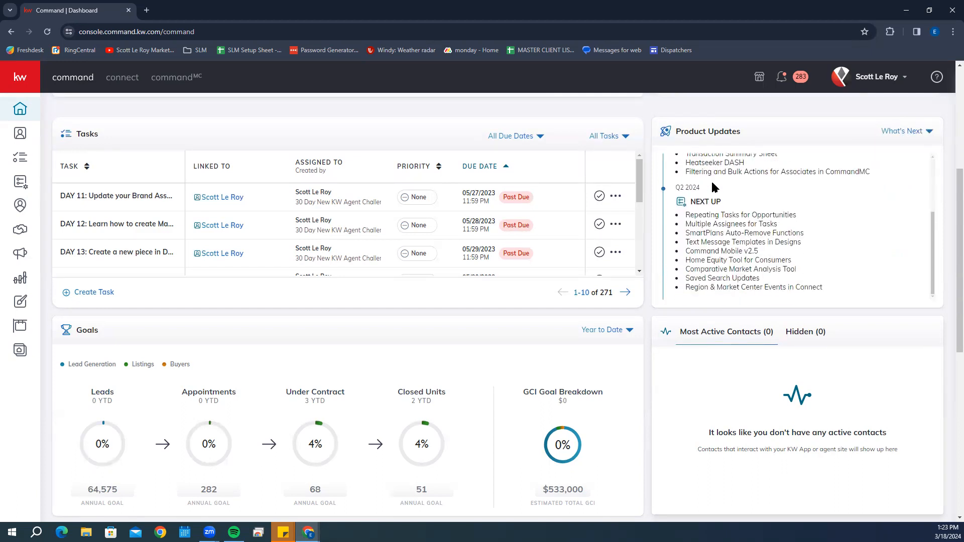
{"action": "scroll", "coordinate": [712, 229], "scroll_direction": "down", "scroll_amount": 4}
{"action": "scroll", "coordinate": [763, 236], "scroll_direction": "up", "scroll_amount": 4}
{"action": "left_click", "coordinate": [909, 131]}
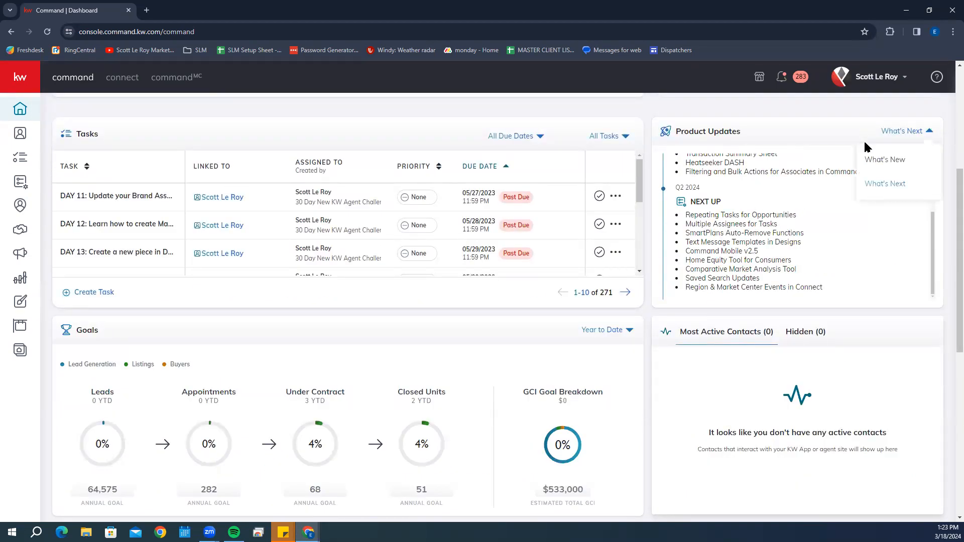
{"action": "left_click", "coordinate": [883, 159]}
Review the Goals, Most Active Contacts, My Profit Share and Recent Leads widgets on the dashboard
{"action": "scroll", "coordinate": [216, 363], "scroll_direction": "down", "scroll_amount": 3}
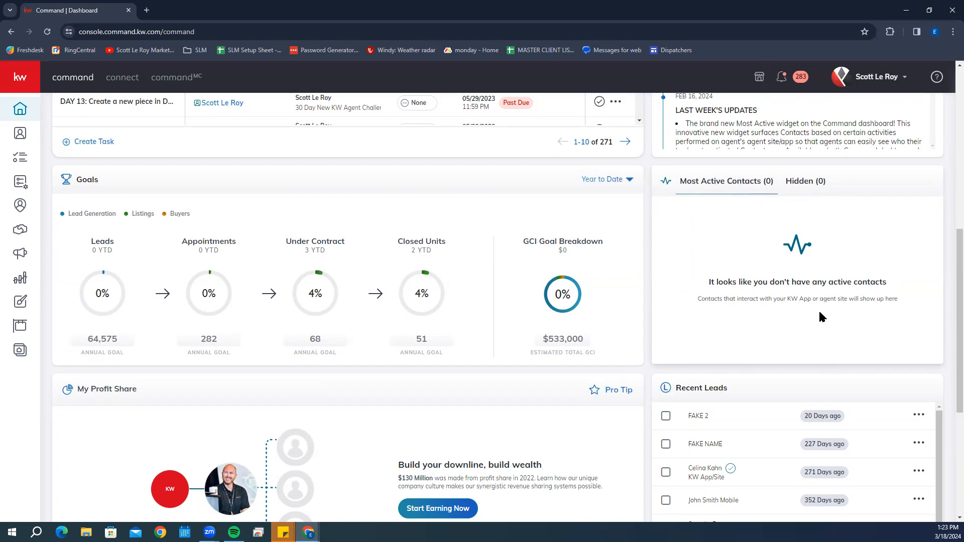
{"action": "scroll", "coordinate": [818, 309], "scroll_direction": "down", "scroll_amount": 5}
{"action": "scroll", "coordinate": [817, 311], "scroll_direction": "up", "scroll_amount": 1}
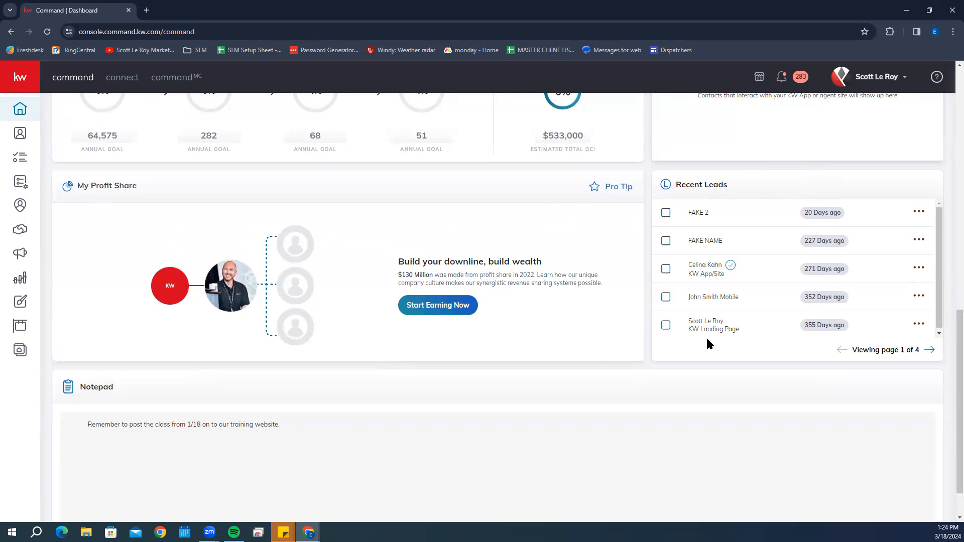
{"action": "scroll", "coordinate": [824, 202], "scroll_direction": "up", "scroll_amount": 1}
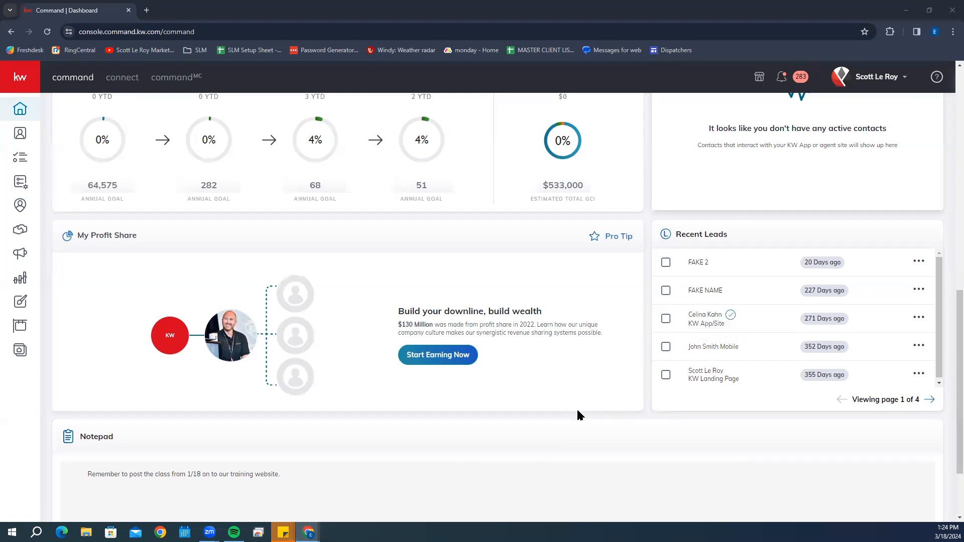
Enter the sample text "hfh" in the dashboard's Notepad and delete it again
{"action": "scroll", "coordinate": [576, 414], "scroll_direction": "down", "scroll_amount": 2}
{"action": "left_click", "coordinate": [488, 409]}
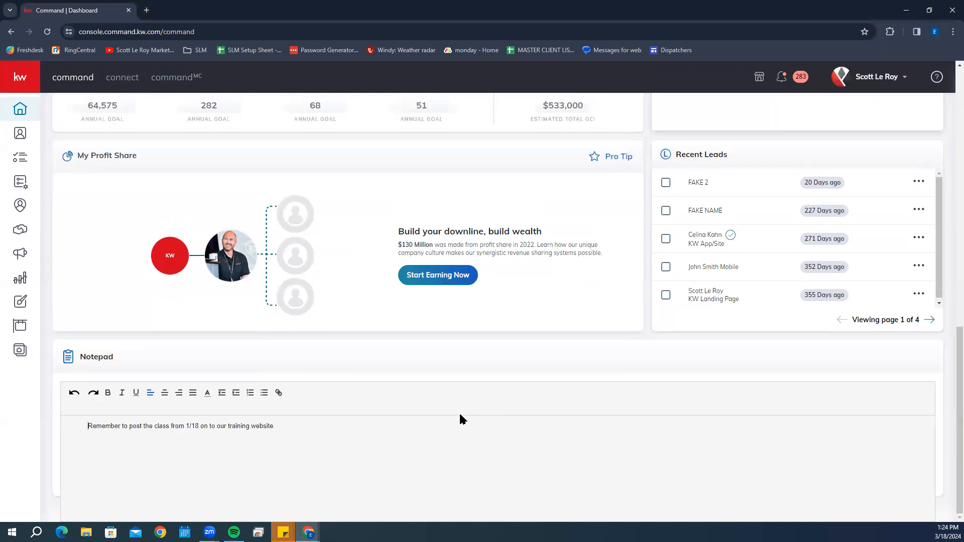
{"action": "type", "text": "hfh"}
{"action": "key", "text": "BackSpace"}
{"action": "key", "text": "BackSpace"}
{"action": "key", "text": "BackSpace"}
{"action": "key", "text": "BackSpace"}
Expand the main navigation to view its section names, and collapse it again
{"action": "scroll", "coordinate": [377, 432], "scroll_direction": "up", "scroll_amount": 10}
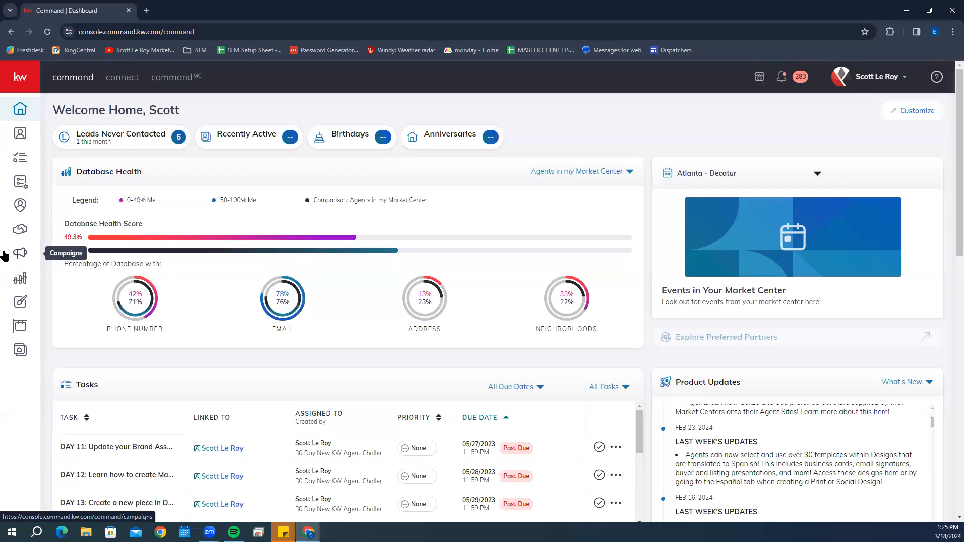
{"action": "left_click", "coordinate": [30, 80]}
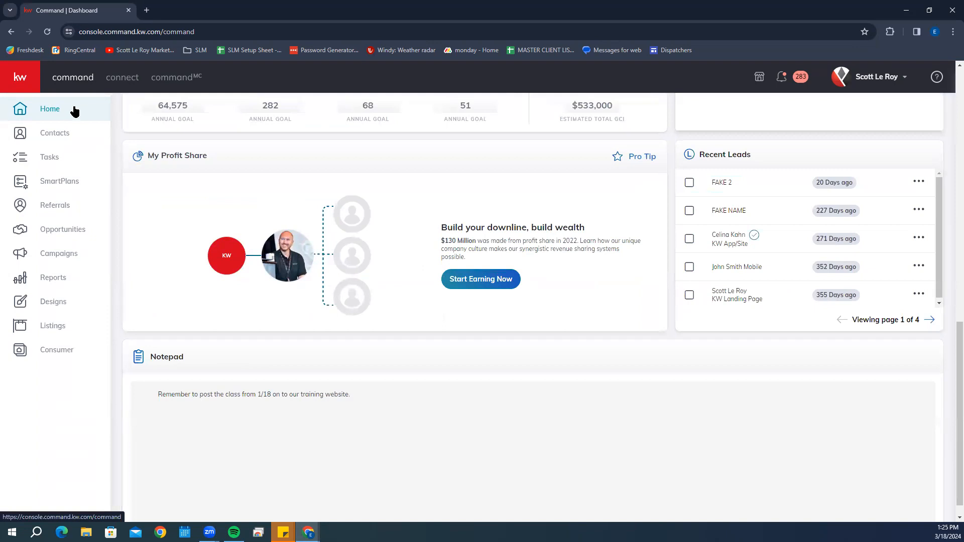
{"action": "left_click", "coordinate": [29, 84]}
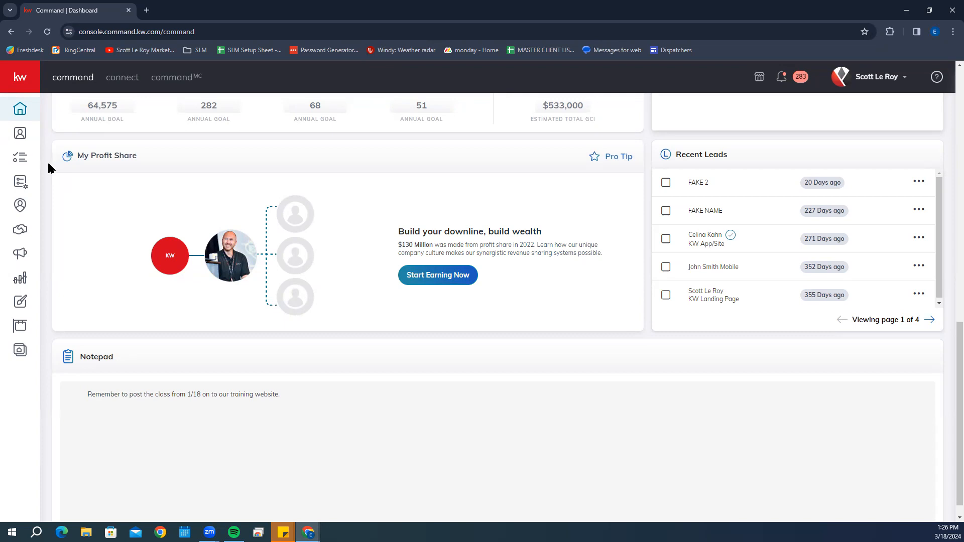
In Contacts, clear and apply all filters, and switch the SmartView from Class to All Contacts
{"action": "left_click", "coordinate": [31, 141]}
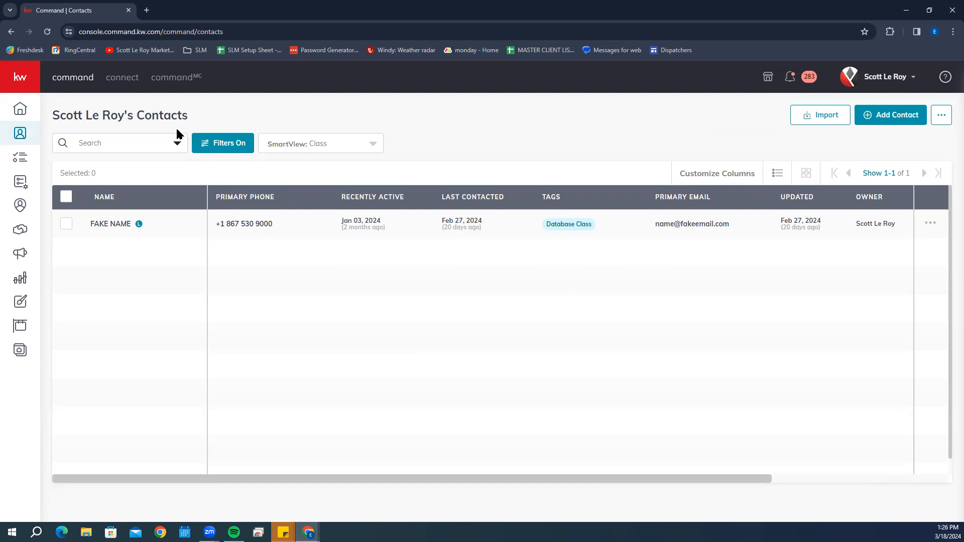
{"action": "left_click", "coordinate": [216, 142]}
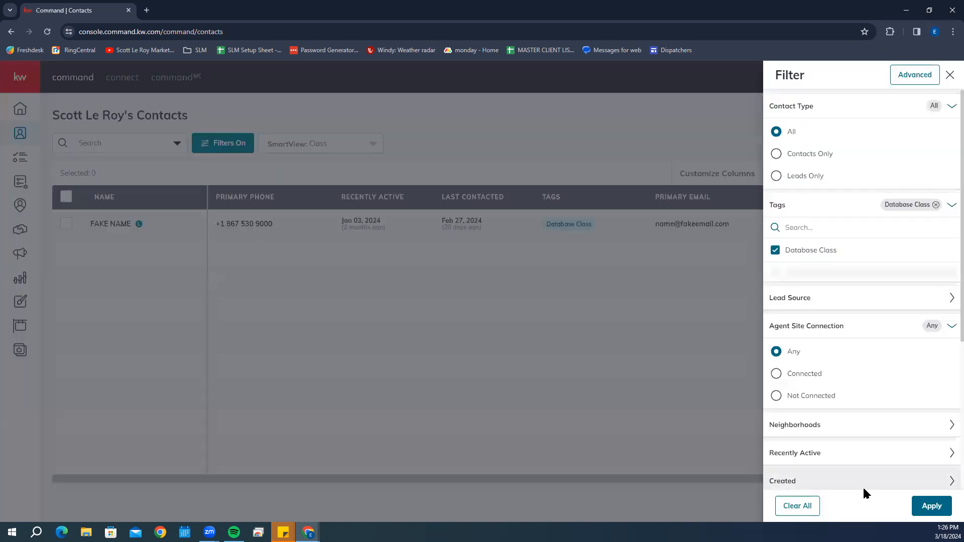
{"action": "left_click", "coordinate": [797, 506]}
{"action": "left_click", "coordinate": [932, 505]}
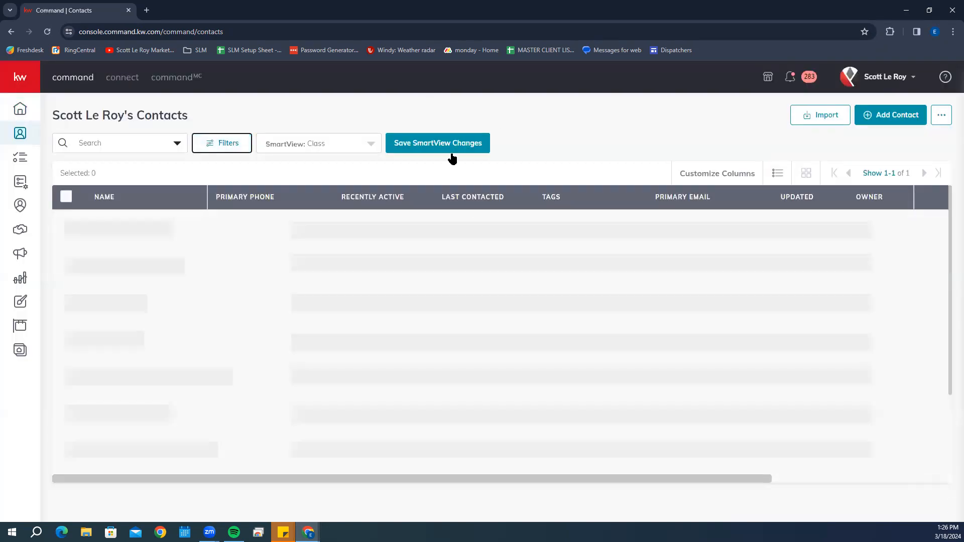
{"action": "left_click", "coordinate": [338, 145]}
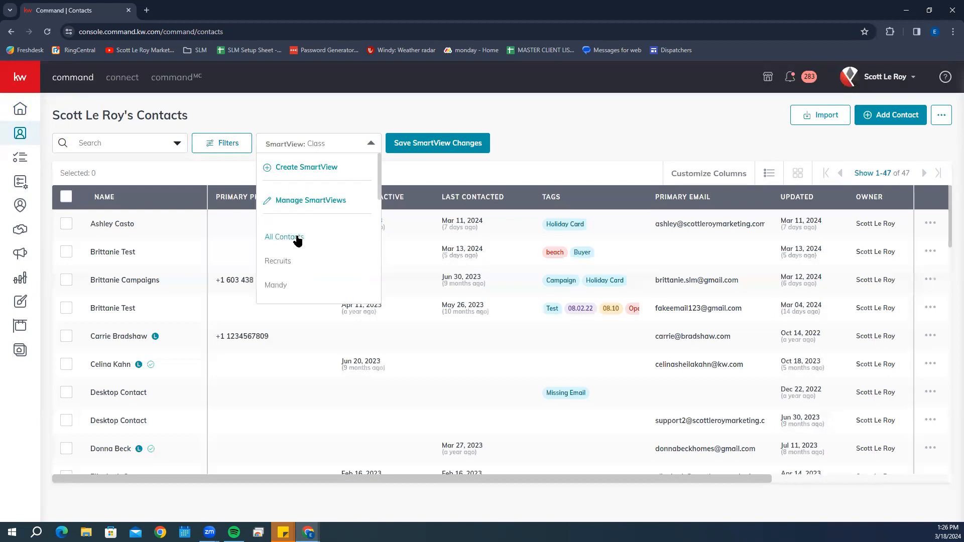
{"action": "left_click", "coordinate": [284, 237]}
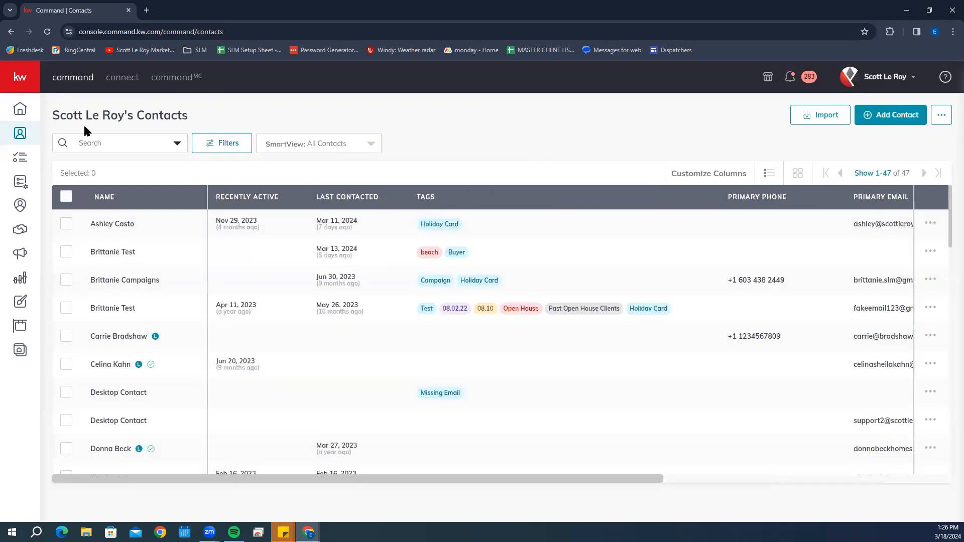
View the contact search scope choices and the available contact filters, and close both without changing anything
{"action": "left_click", "coordinate": [116, 145]}
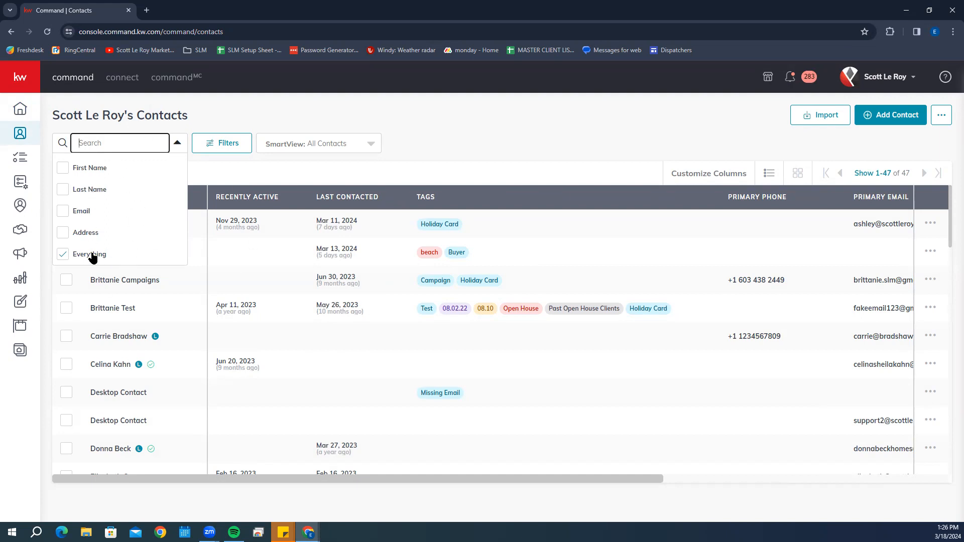
{"action": "left_click", "coordinate": [286, 167]}
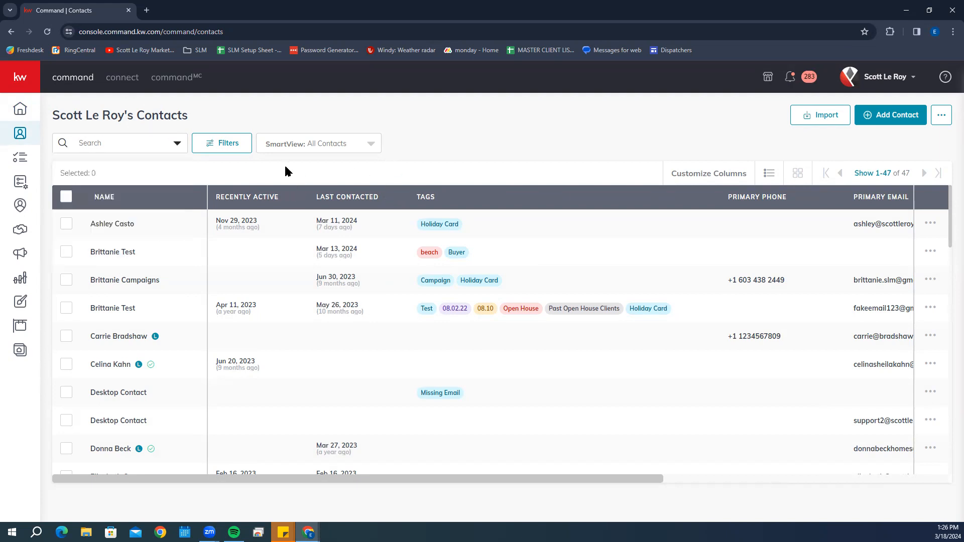
{"action": "left_click", "coordinate": [215, 146]}
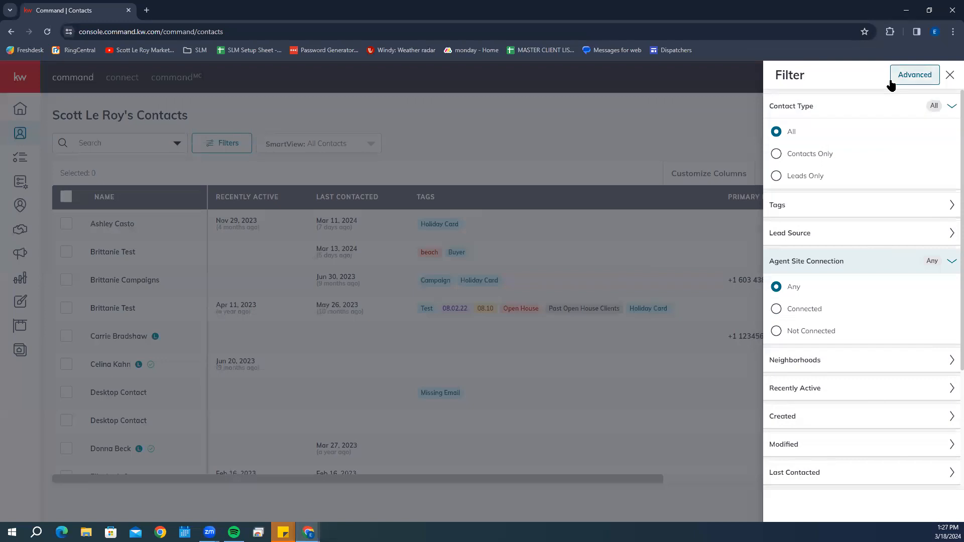
{"action": "left_click", "coordinate": [948, 75]}
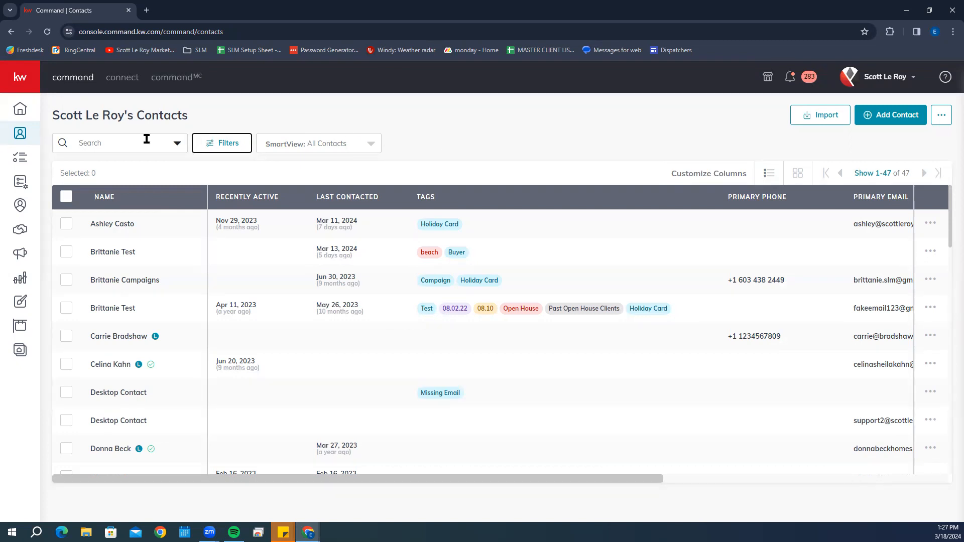
Preview the saved SmartView listed just after Recruits, and return the contact list to All Contacts
{"action": "left_click", "coordinate": [332, 151]}
{"action": "scroll", "coordinate": [306, 248], "scroll_direction": "down", "scroll_amount": 2}
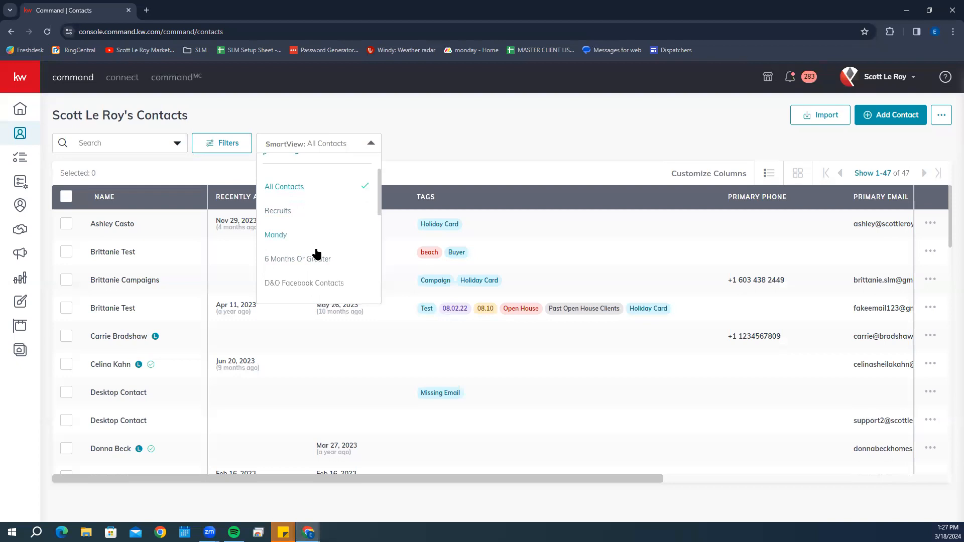
{"action": "left_click", "coordinate": [299, 235]}
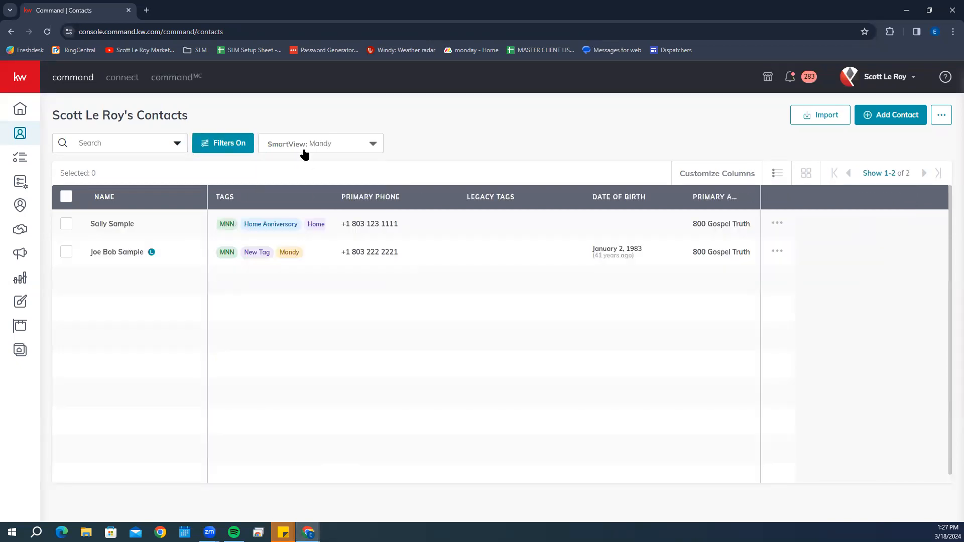
{"action": "left_click", "coordinate": [303, 151]}
{"action": "left_click", "coordinate": [301, 237]}
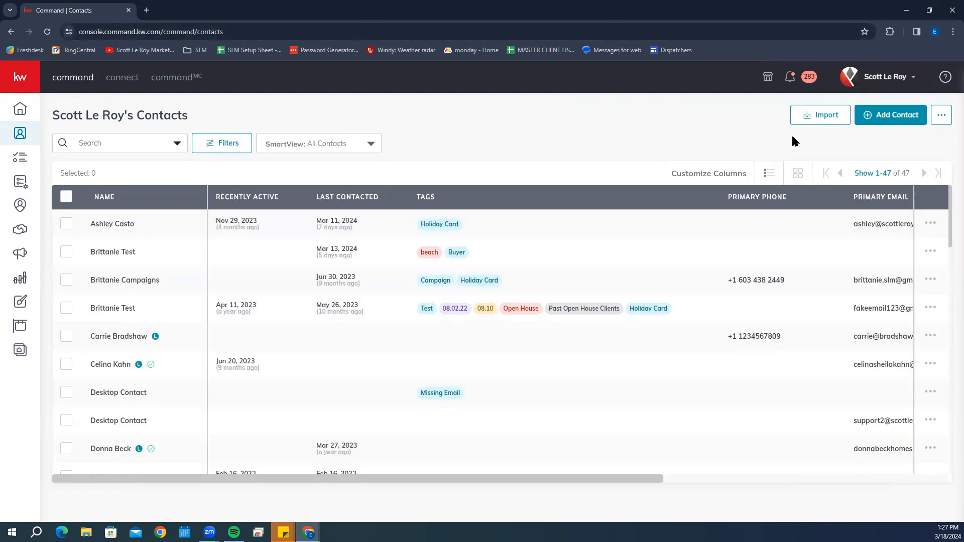
Review the file upload area and rules for importing contacts, and close the dialog without importing anything
{"action": "left_click", "coordinate": [808, 115]}
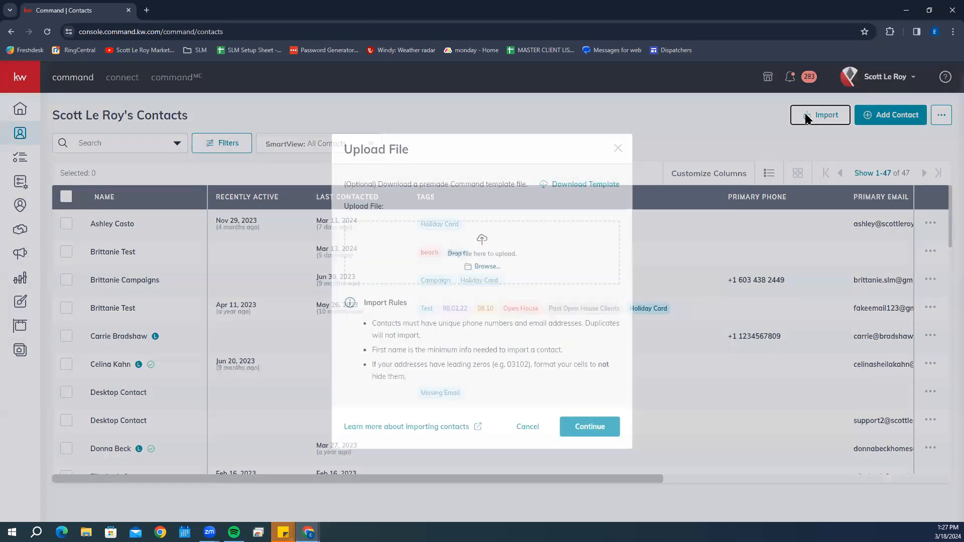
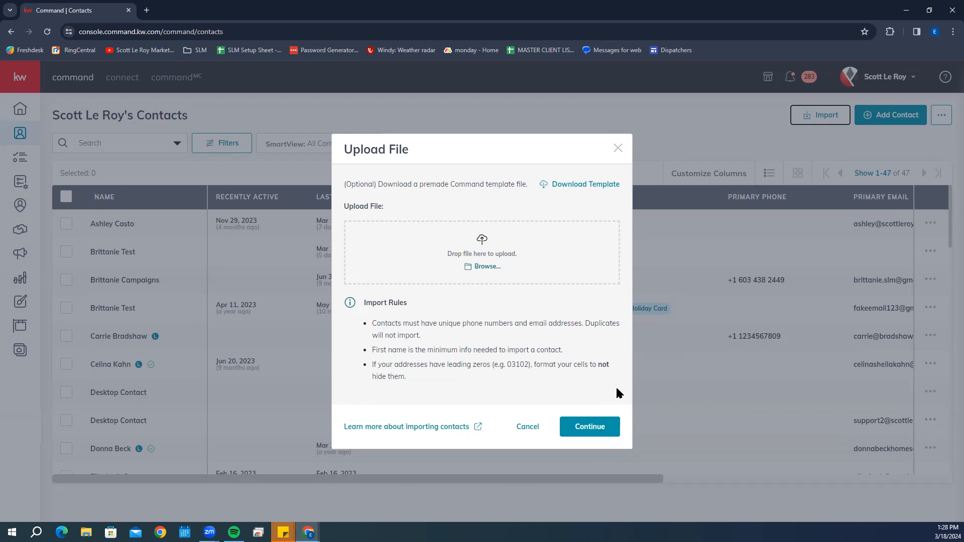
{"action": "left_click", "coordinate": [617, 148]}
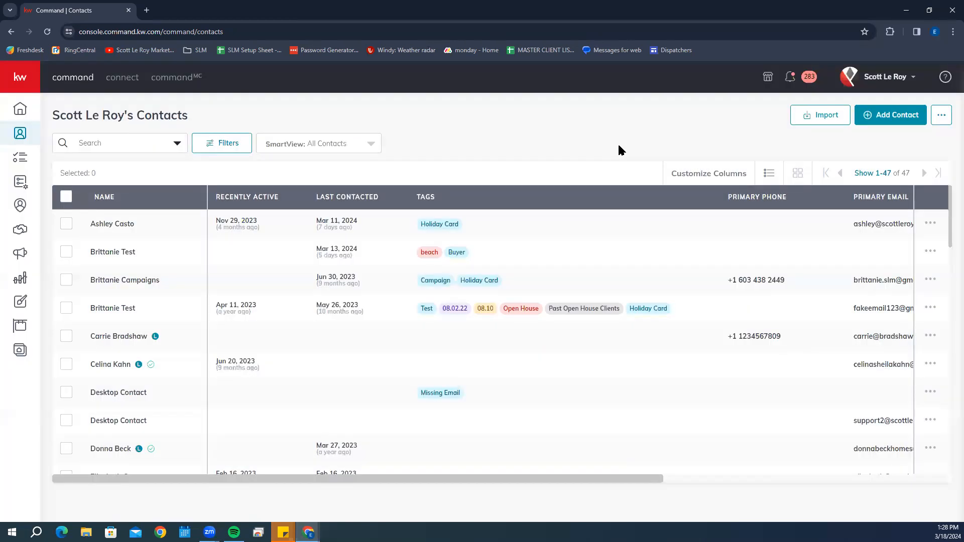
View the new-contact form with its Additional Contact Information and About fields expanded, and cancel without creating a contact
{"action": "left_click", "coordinate": [873, 119]}
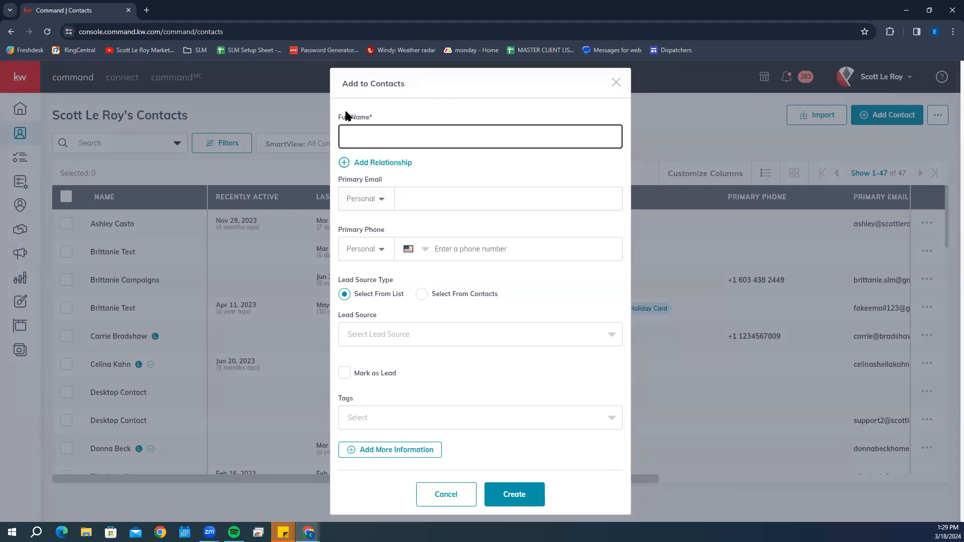
{"action": "left_click", "coordinate": [376, 165]}
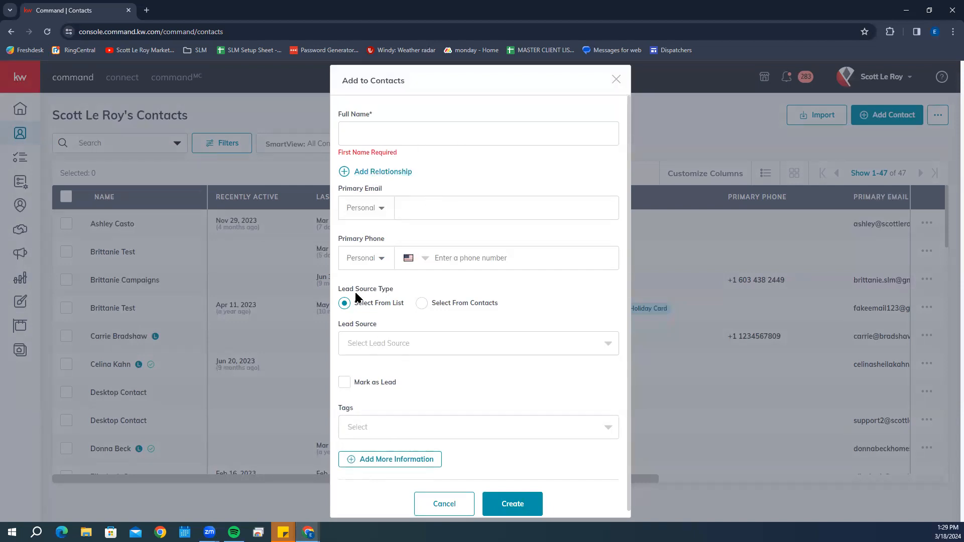
{"action": "scroll", "coordinate": [347, 290], "scroll_direction": "down", "scroll_amount": 1}
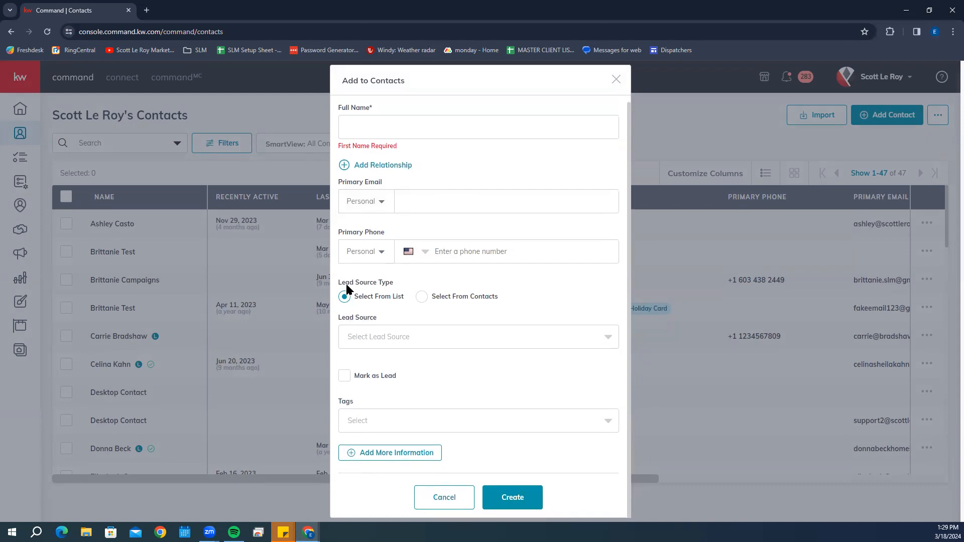
{"action": "left_click", "coordinate": [376, 454]}
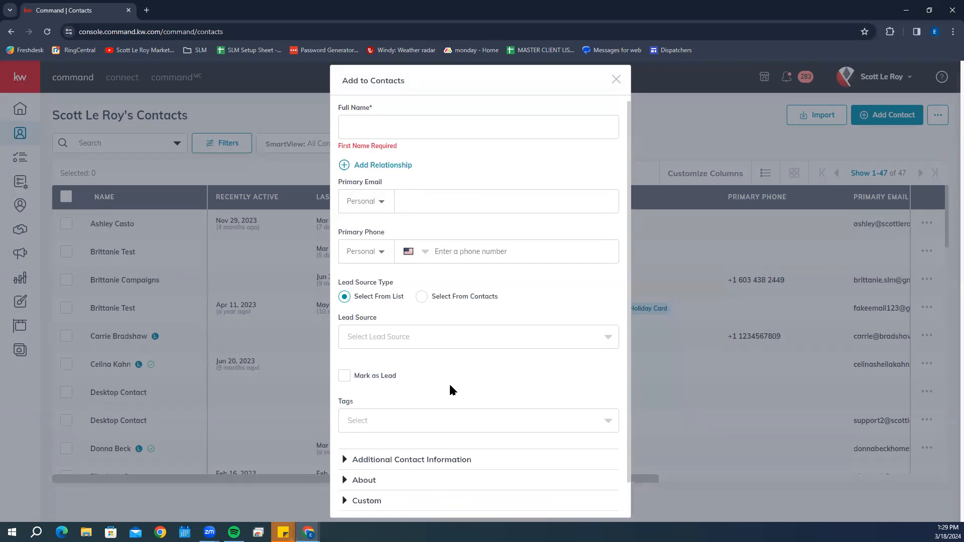
{"action": "scroll", "coordinate": [384, 411], "scroll_direction": "down", "scroll_amount": 1}
{"action": "left_click", "coordinate": [385, 426]}
{"action": "scroll", "coordinate": [527, 369], "scroll_direction": "down", "scroll_amount": 5}
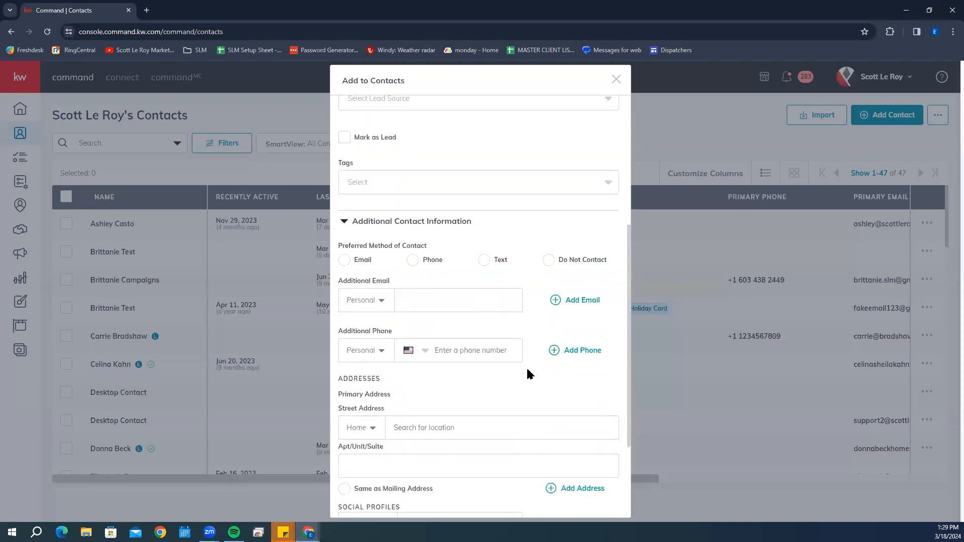
{"action": "left_click", "coordinate": [357, 442]}
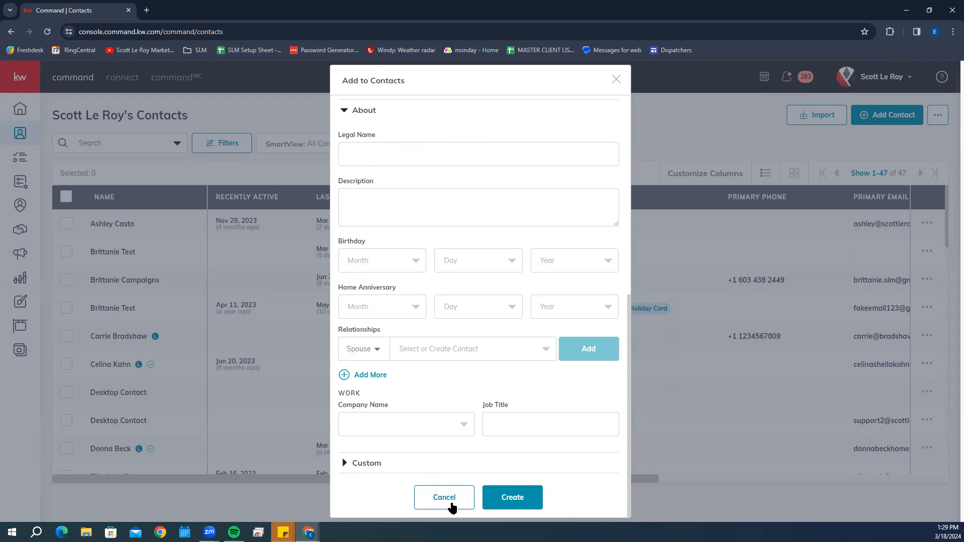
{"action": "left_click", "coordinate": [452, 506]}
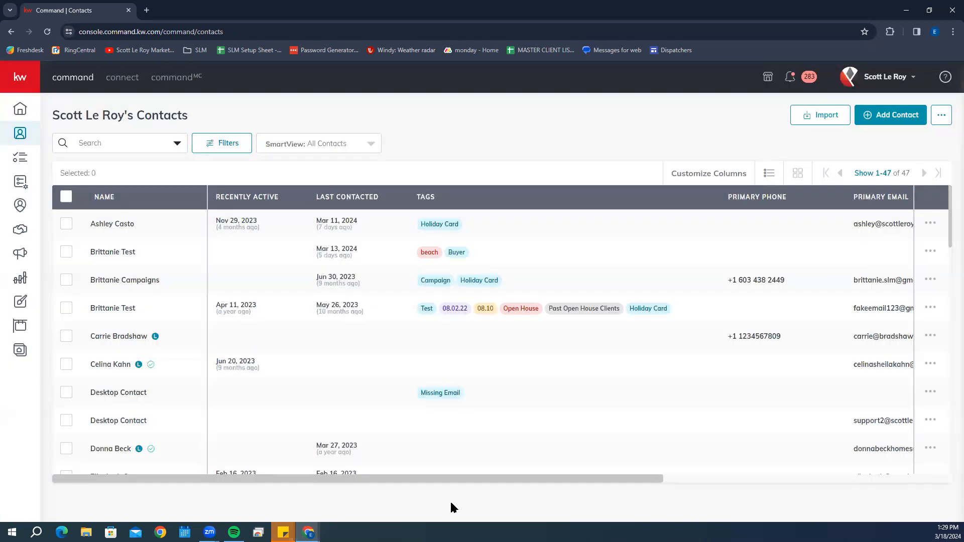
View the duplicate check and export options for contacts, and the column customization choices, without applying any change
{"action": "left_click", "coordinate": [942, 117]}
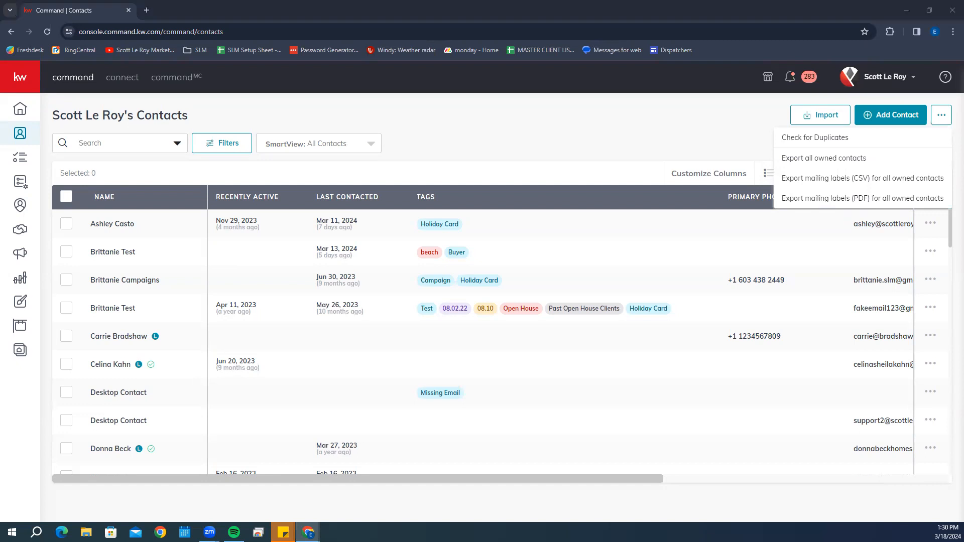
{"action": "left_click", "coordinate": [675, 134]}
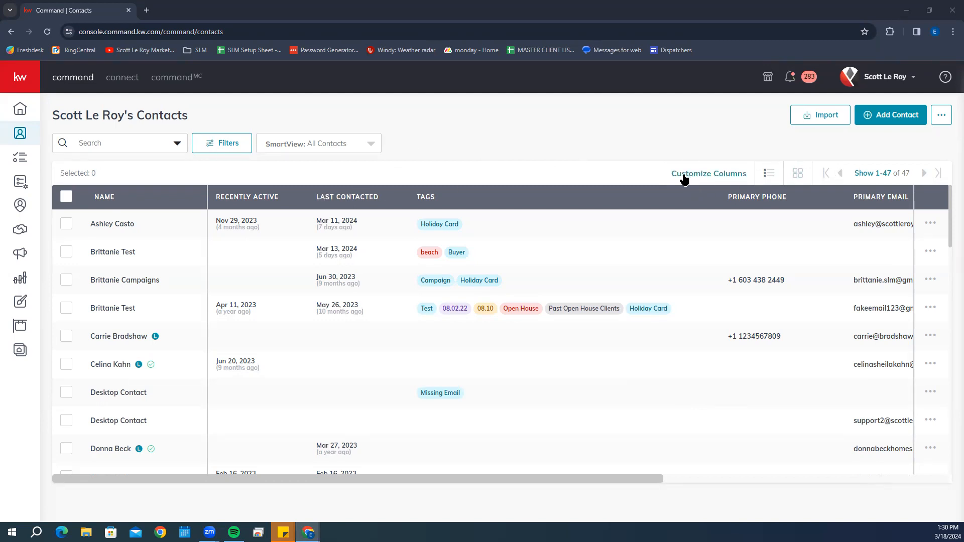
{"action": "left_click", "coordinate": [719, 176]}
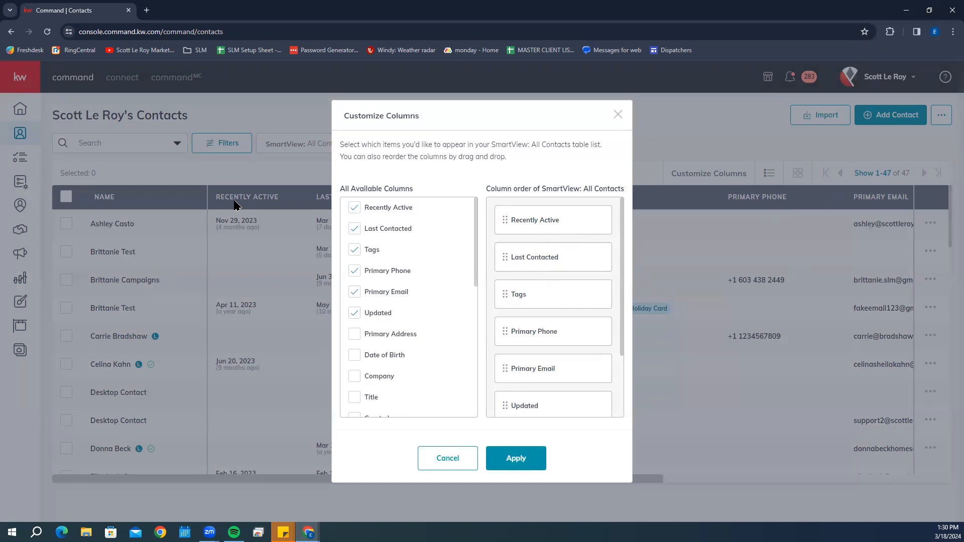
{"action": "mouse_move", "coordinate": [557, 309]}
{"action": "left_mouse_down"}
{"action": "mouse_move", "coordinate": [552, 218]}
{"action": "mouse_move", "coordinate": [554, 326]}
{"action": "left_mouse_up"}
{"action": "left_click", "coordinate": [461, 457]}
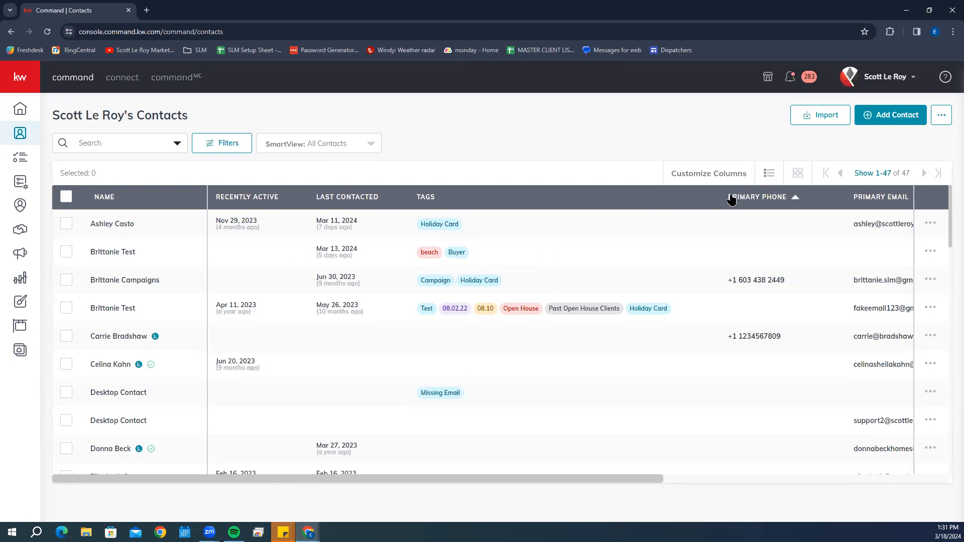
Resize the Tags column in the contact table, narrowing it and widening it again until most tags fit
{"action": "left_click_drag", "start_coordinate": [716, 198], "coordinate": [505, 209]}
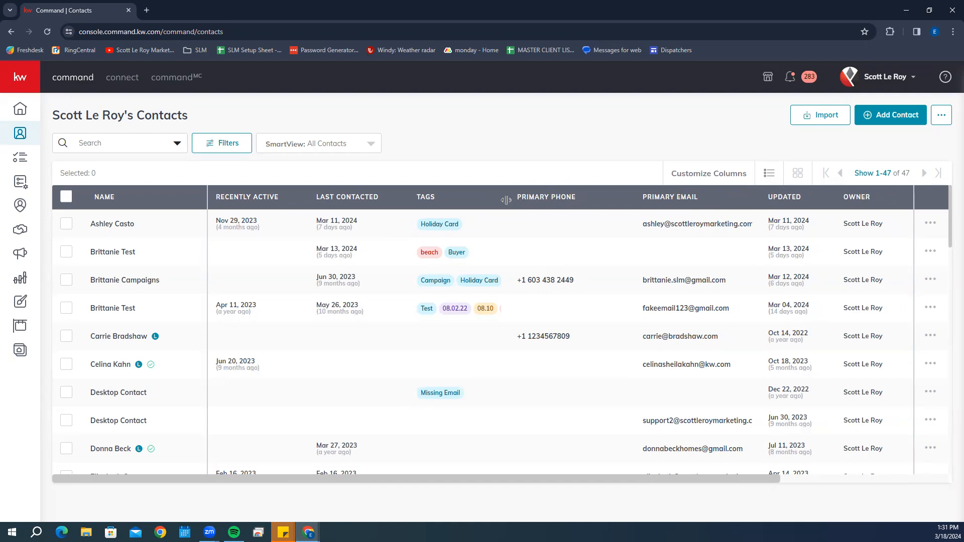
{"action": "left_click_drag", "start_coordinate": [503, 199], "coordinate": [689, 197]}
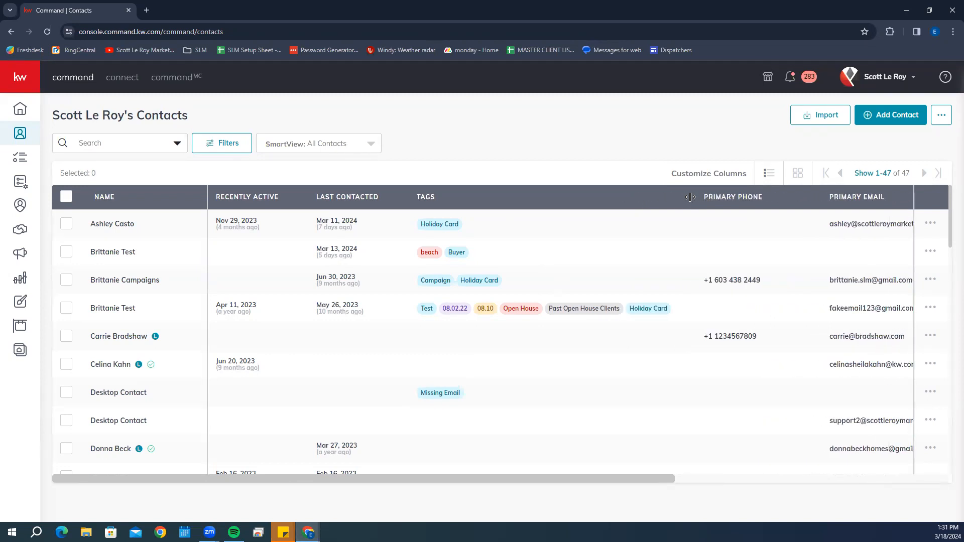
{"action": "left_click_drag", "start_coordinate": [689, 197], "coordinate": [663, 200]}
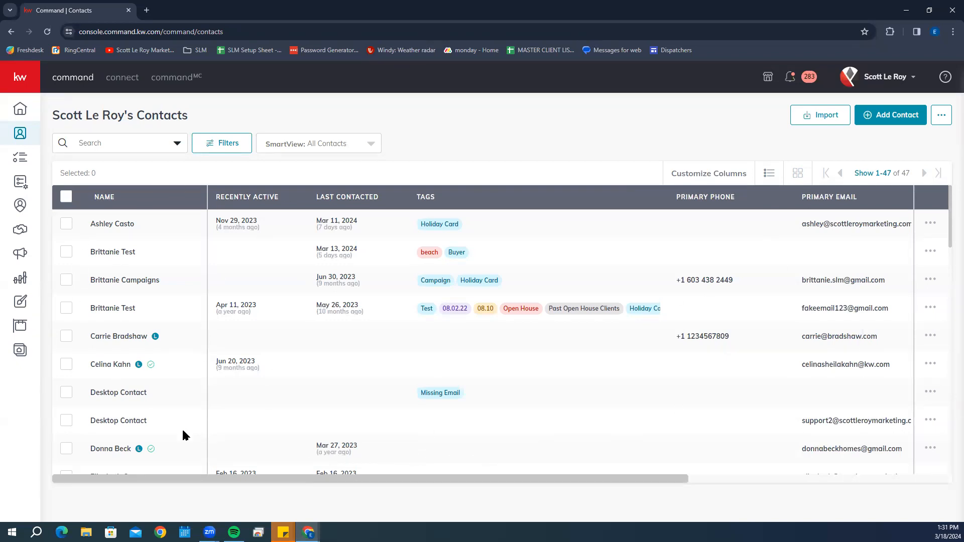
Preview the contacts in the card layout, and return to the table layout to browse the list
{"action": "left_click", "coordinate": [797, 179]}
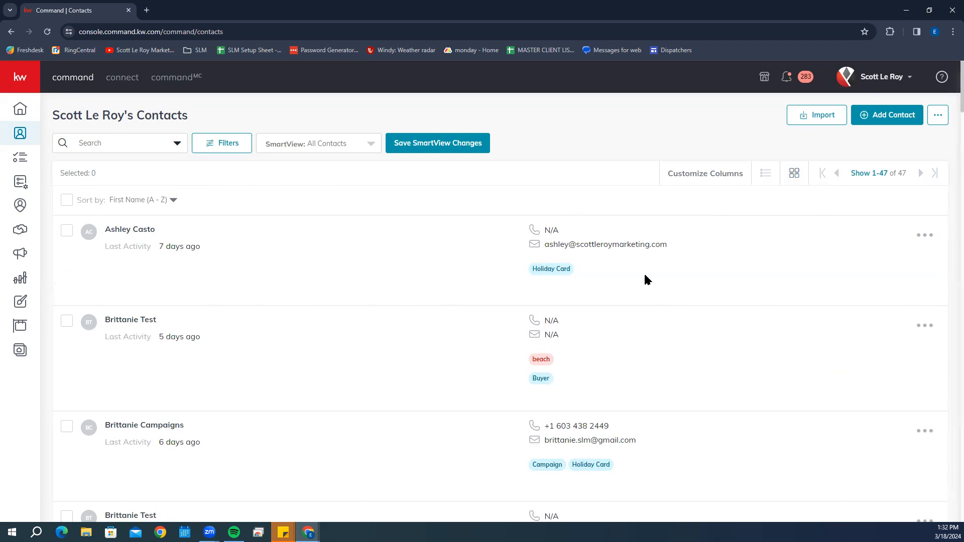
{"action": "scroll", "coordinate": [574, 222], "scroll_direction": "down", "scroll_amount": 2}
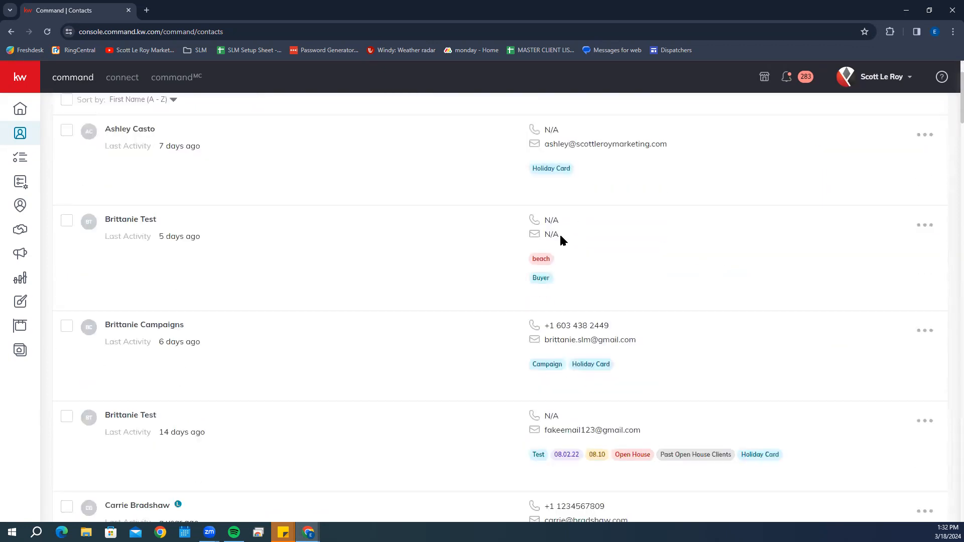
{"action": "scroll", "coordinate": [673, 236], "scroll_direction": "up", "scroll_amount": 2}
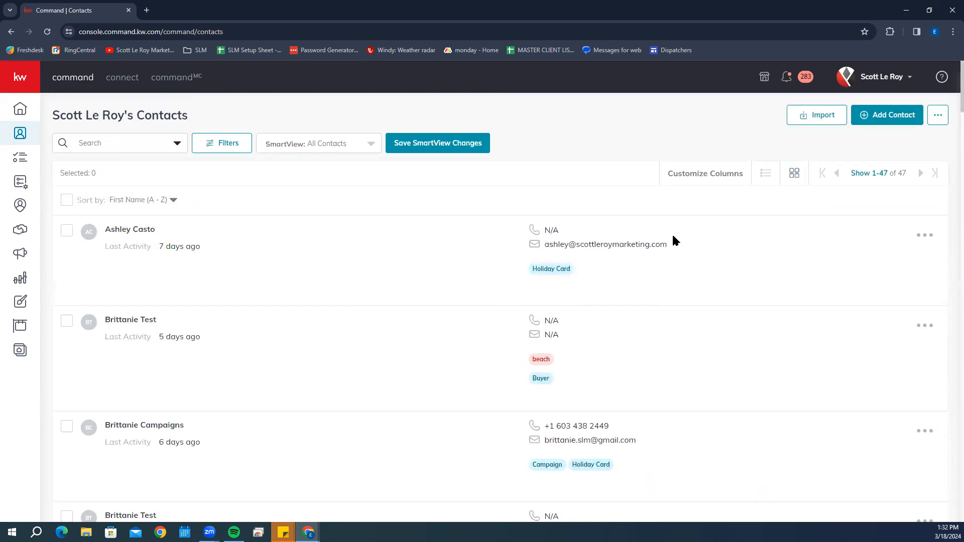
{"action": "left_click", "coordinate": [767, 173]}
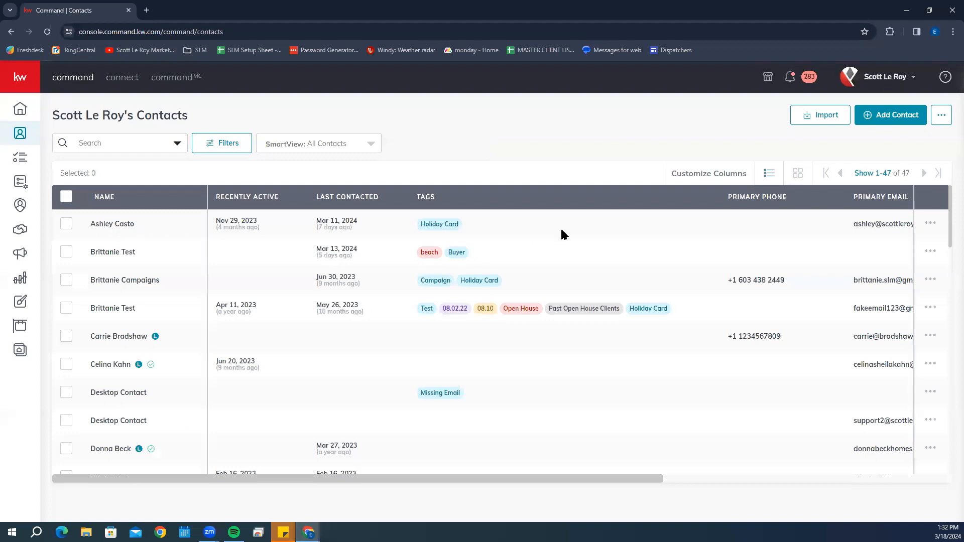
{"action": "scroll", "coordinate": [376, 342], "scroll_direction": "down", "scroll_amount": 8}
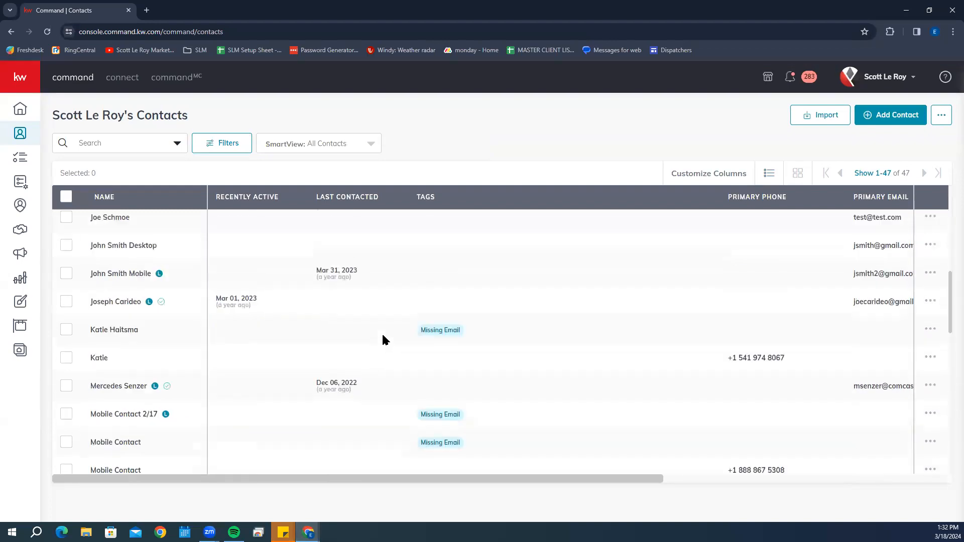
{"action": "scroll", "coordinate": [389, 343], "scroll_direction": "up", "scroll_amount": 8}
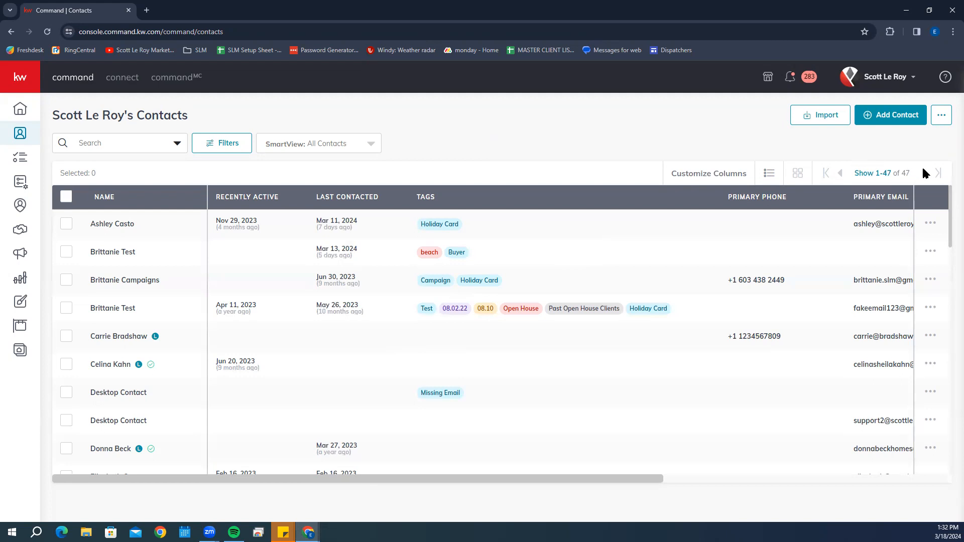
Try 10 contacts per page and advance one page, and set the list back to 500 contacts per page
{"action": "left_click", "coordinate": [881, 174]}
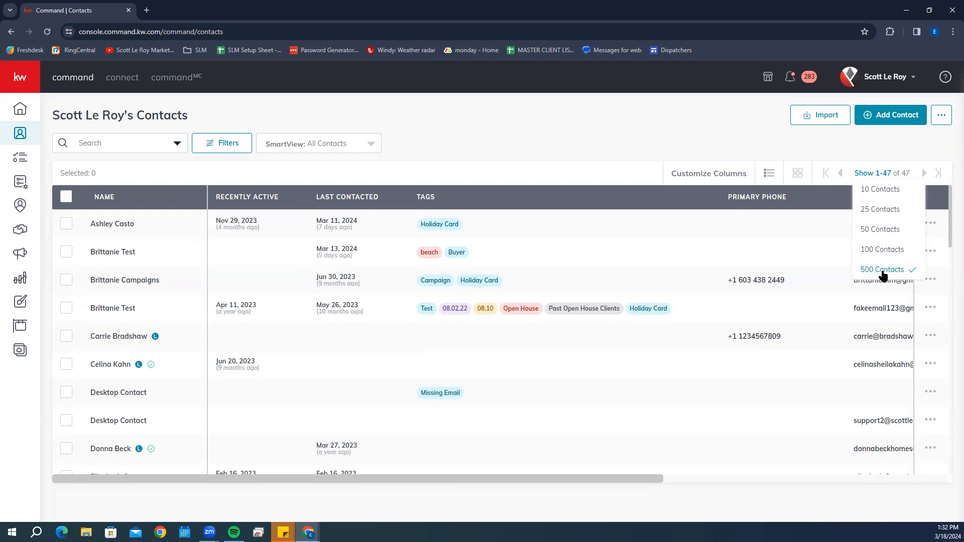
{"action": "left_click", "coordinate": [891, 193]}
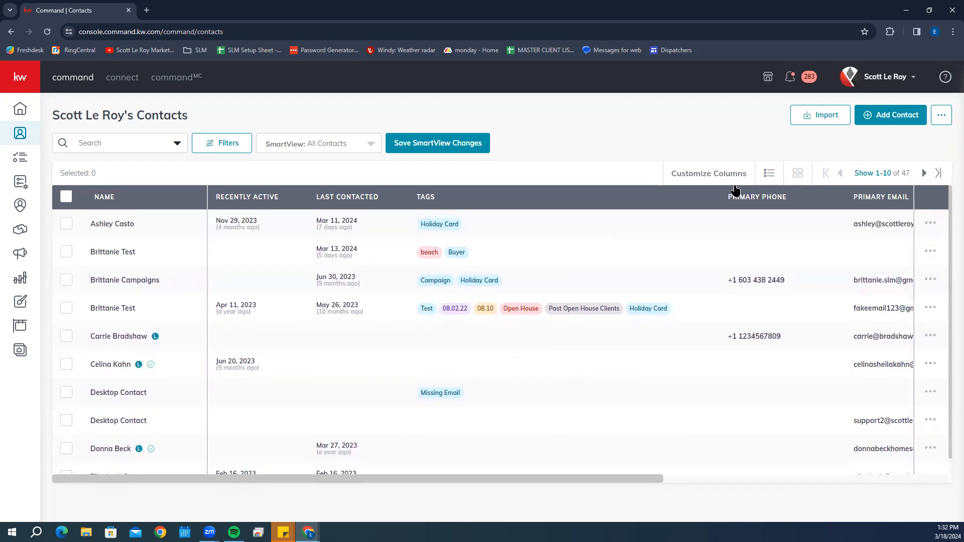
{"action": "left_click", "coordinate": [923, 175]}
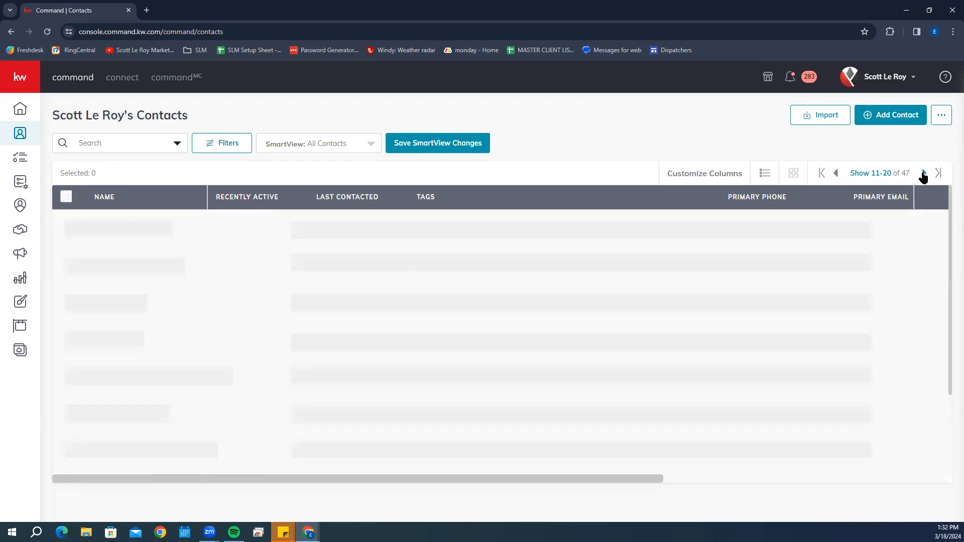
{"action": "left_click", "coordinate": [856, 173]}
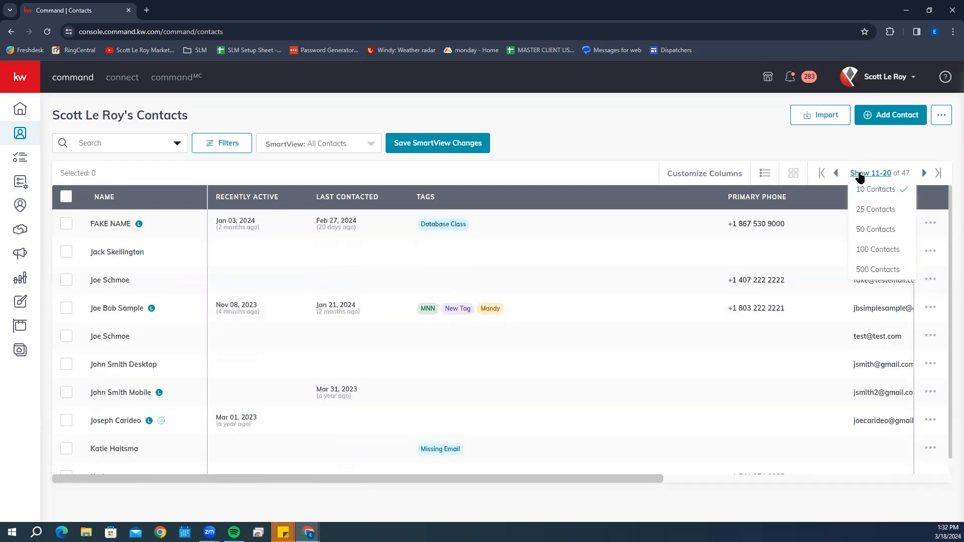
{"action": "left_click", "coordinate": [886, 272]}
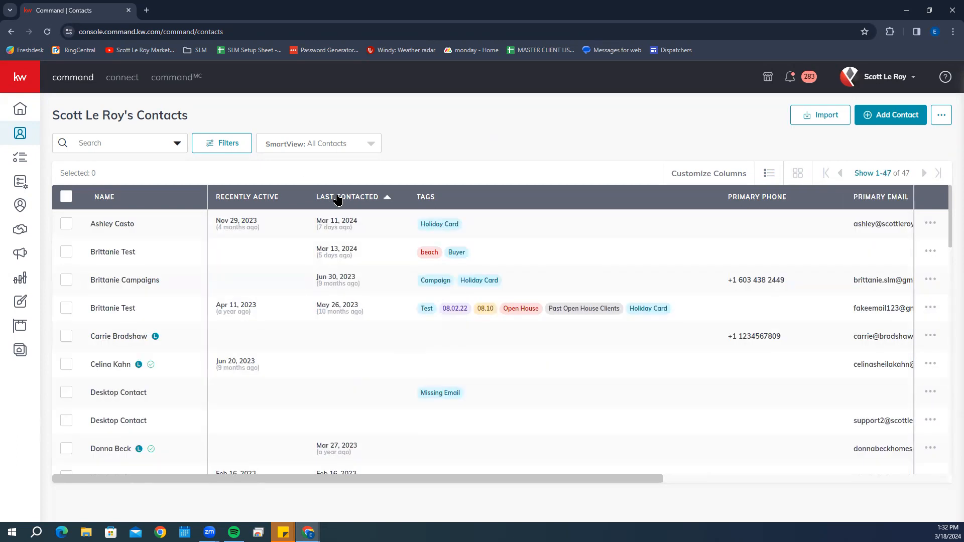
{"action": "scroll", "coordinate": [324, 224], "scroll_direction": "down", "scroll_amount": 10}
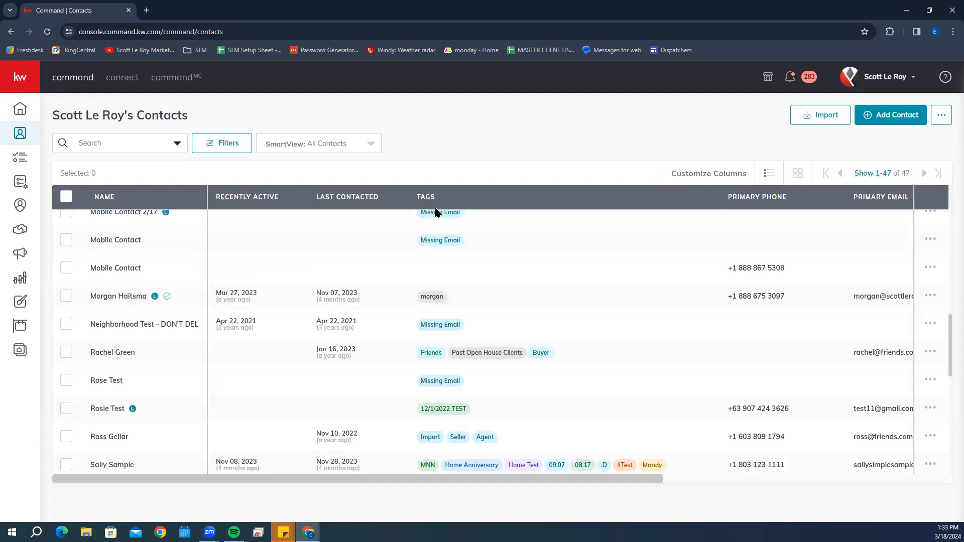
{"action": "scroll", "coordinate": [460, 241], "scroll_direction": "up", "scroll_amount": 10}
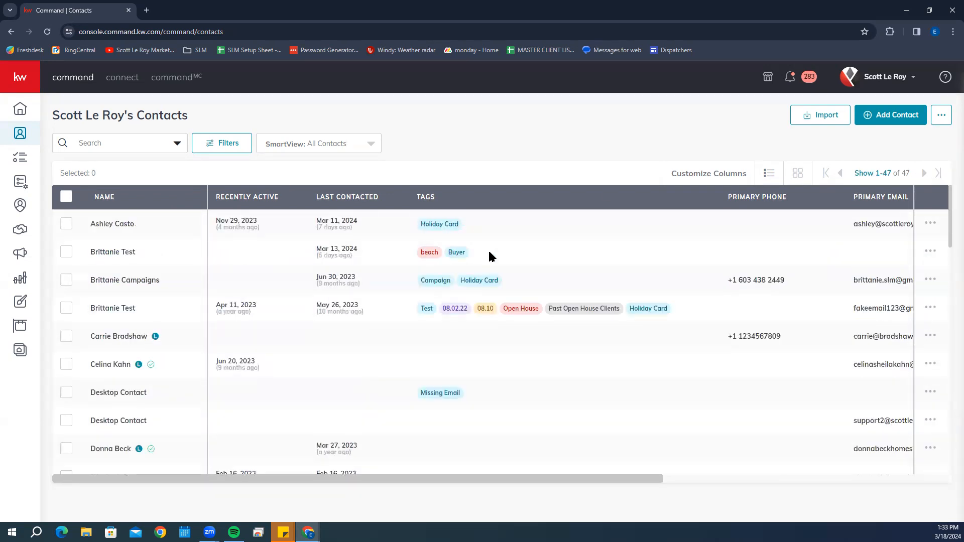
Open the sixth contact's record, review its Timeline activity and Saved Searches, and return to the Timeline
{"action": "left_click", "coordinate": [117, 365]}
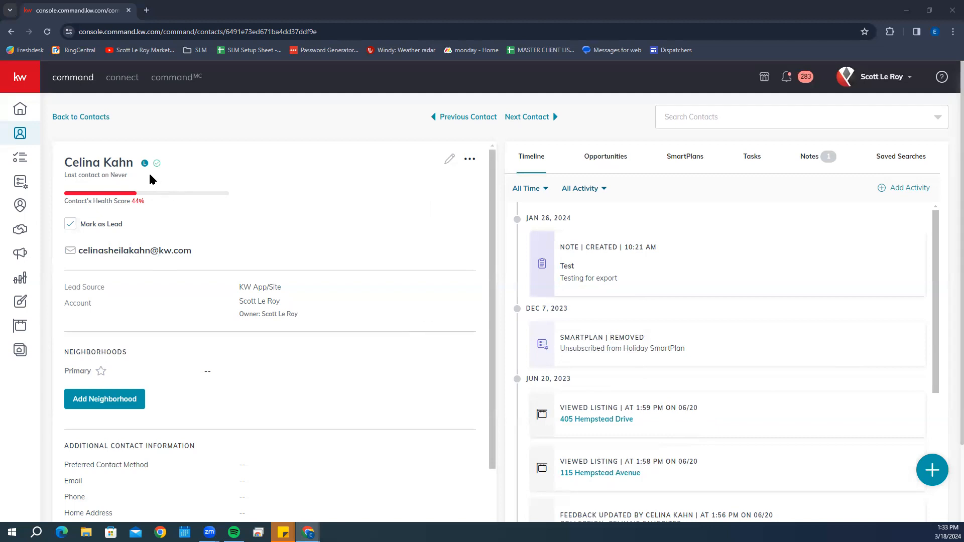
{"action": "scroll", "coordinate": [676, 273], "scroll_direction": "down", "scroll_amount": 2}
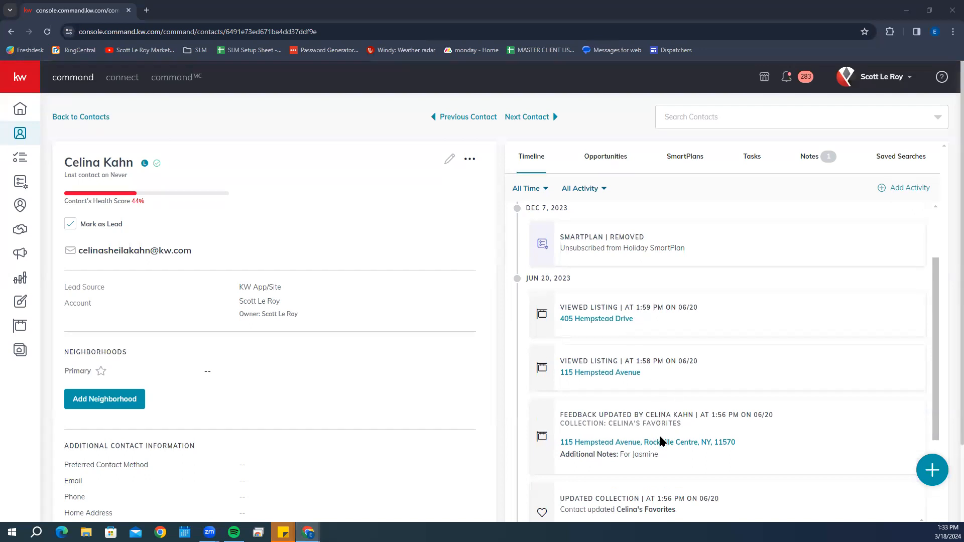
{"action": "scroll", "coordinate": [660, 441], "scroll_direction": "down", "scroll_amount": 1}
{"action": "scroll", "coordinate": [633, 411], "scroll_direction": "up", "scroll_amount": 3}
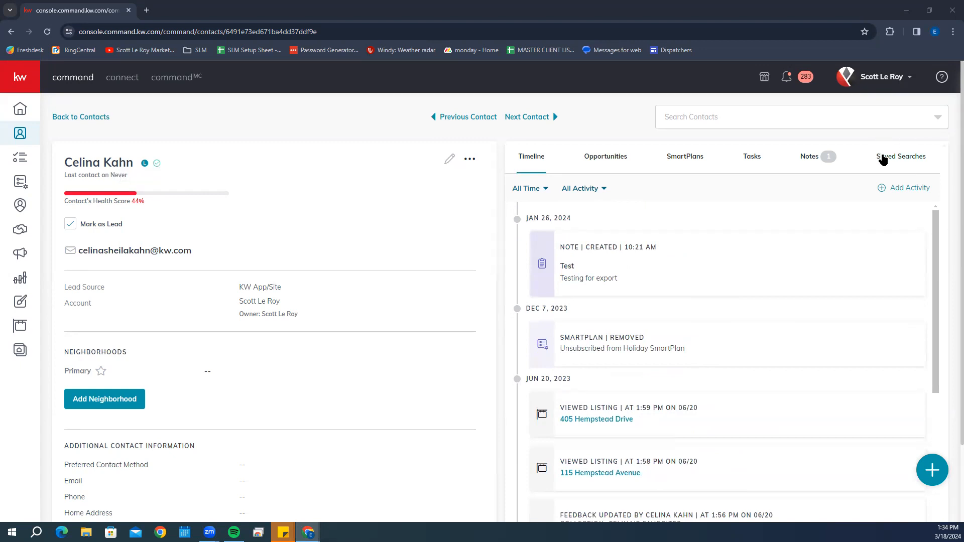
{"action": "left_click", "coordinate": [883, 159]}
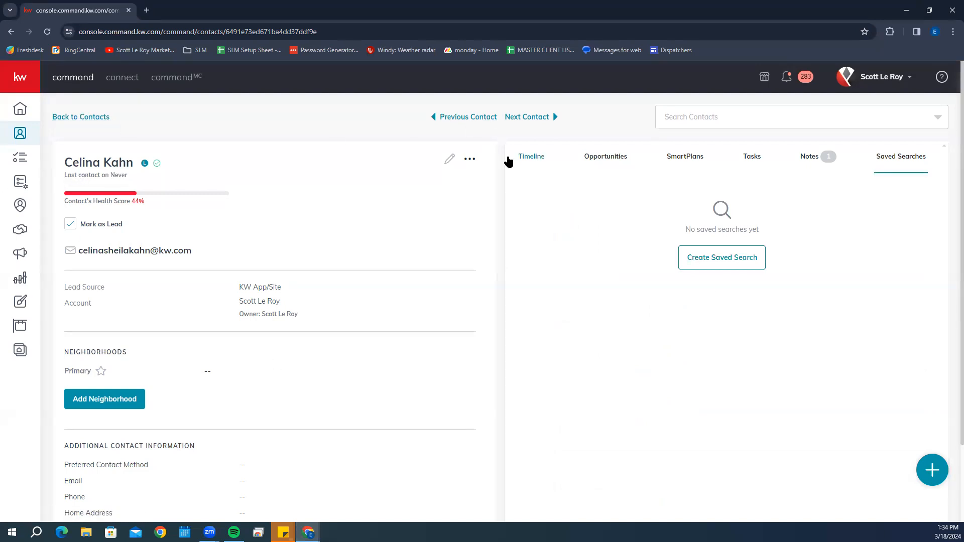
{"action": "left_click", "coordinate": [527, 156]}
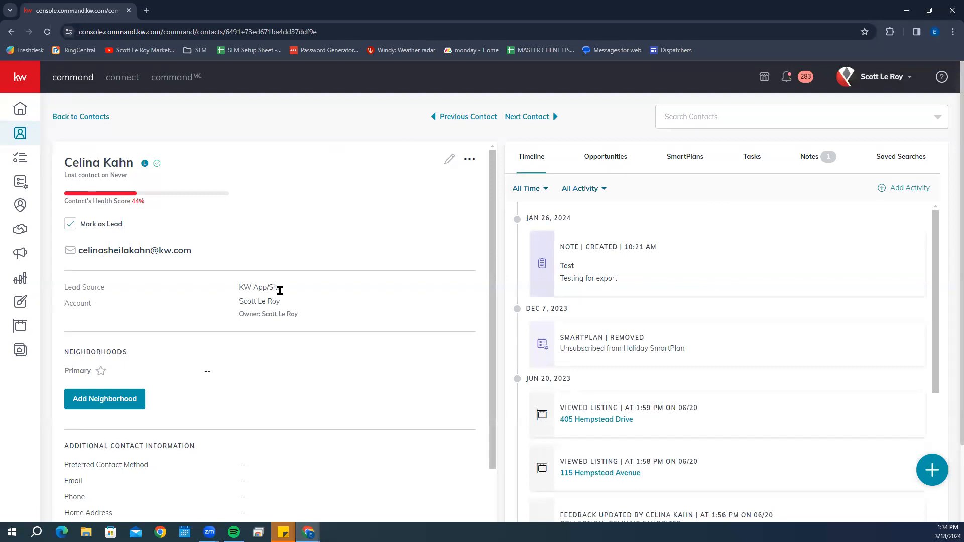
Review the open contact's details, from lead source and neighborhoods through additional contact information to the About section
{"action": "scroll", "coordinate": [152, 312], "scroll_direction": "down", "scroll_amount": 2}
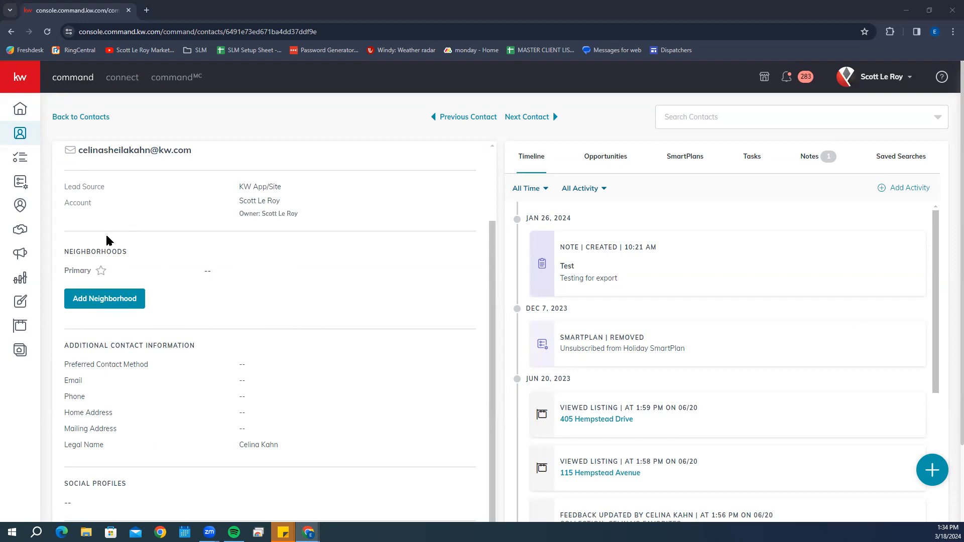
{"action": "scroll", "coordinate": [195, 291], "scroll_direction": "down", "scroll_amount": 1}
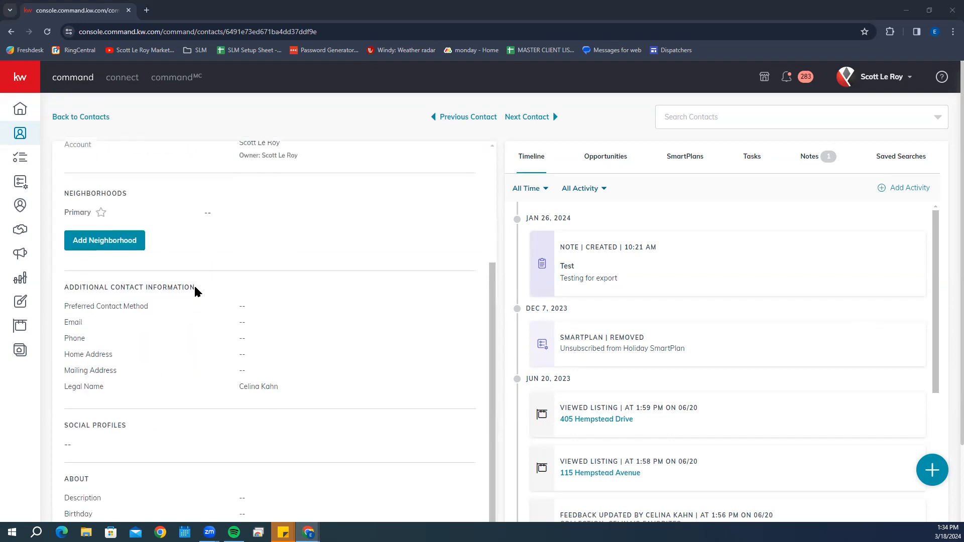
{"action": "scroll", "coordinate": [338, 218], "scroll_direction": "down", "scroll_amount": 2}
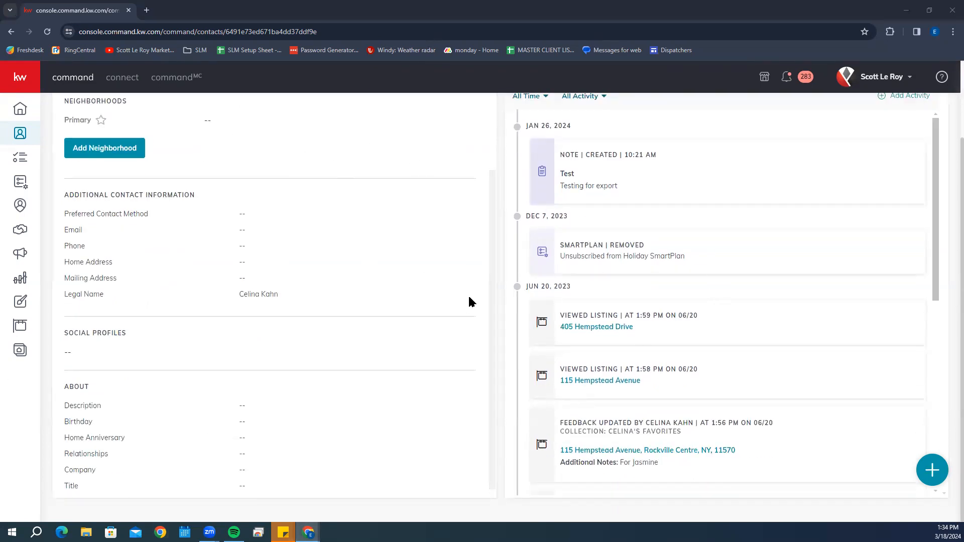
{"action": "scroll", "coordinate": [558, 280], "scroll_direction": "up", "scroll_amount": 2}
Examine the contact's Timeline back to the agent site registration entry, and return to the start of the record
{"action": "scroll", "coordinate": [688, 285], "scroll_direction": "down", "scroll_amount": 10}
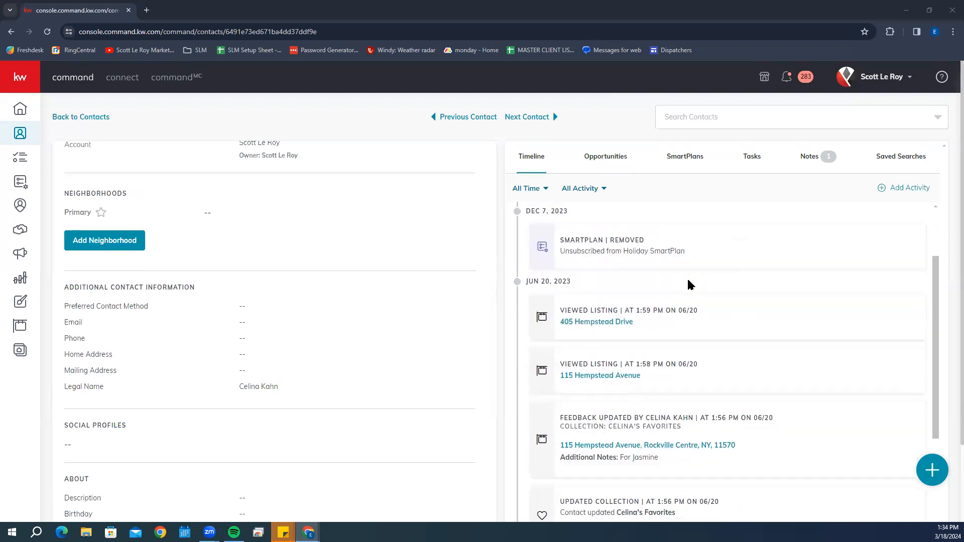
{"action": "scroll", "coordinate": [688, 285], "scroll_direction": "up", "scroll_amount": 10}
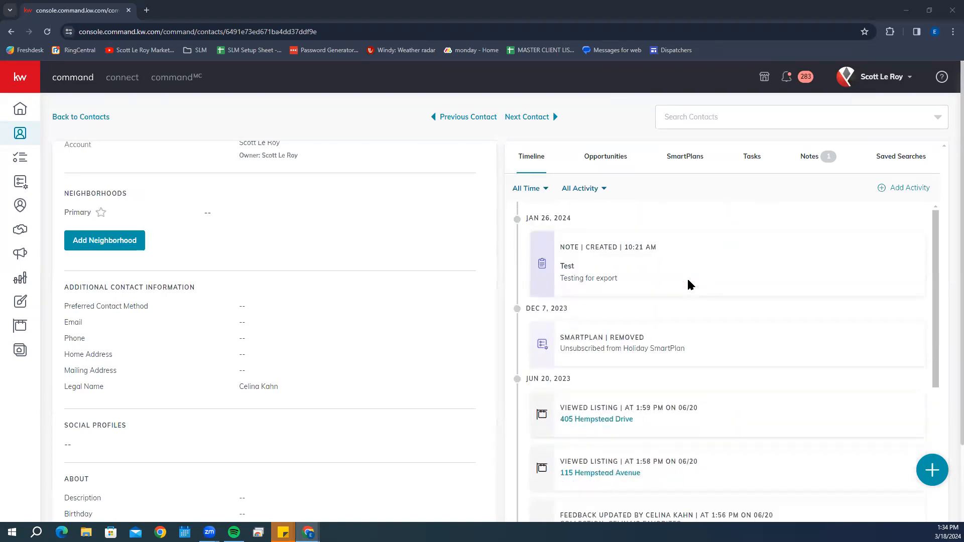
{"action": "scroll", "coordinate": [688, 285], "scroll_direction": "down", "scroll_amount": 10}
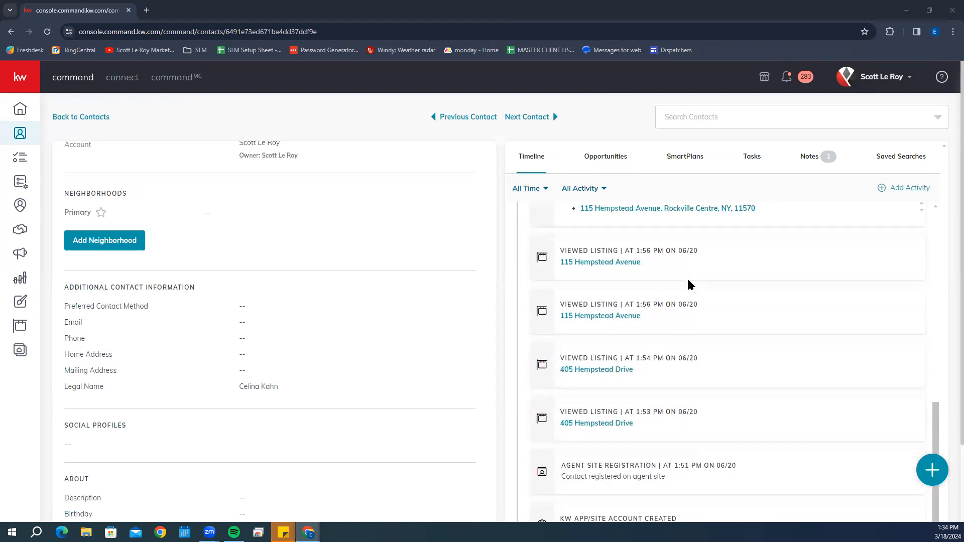
{"action": "scroll", "coordinate": [493, 358], "scroll_direction": "down", "scroll_amount": 2}
{"action": "scroll", "coordinate": [668, 371], "scroll_direction": "up", "scroll_amount": 3}
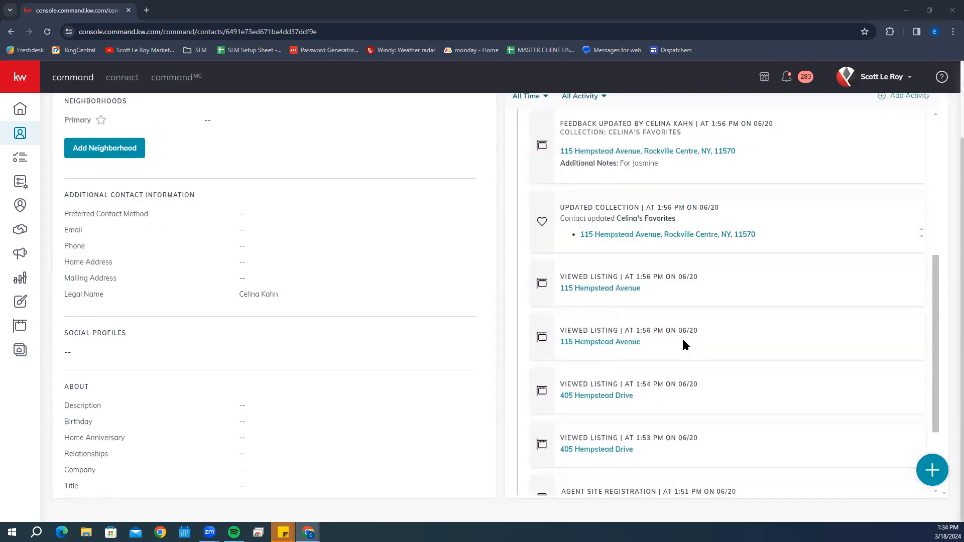
{"action": "scroll", "coordinate": [606, 335], "scroll_direction": "up", "scroll_amount": 5}
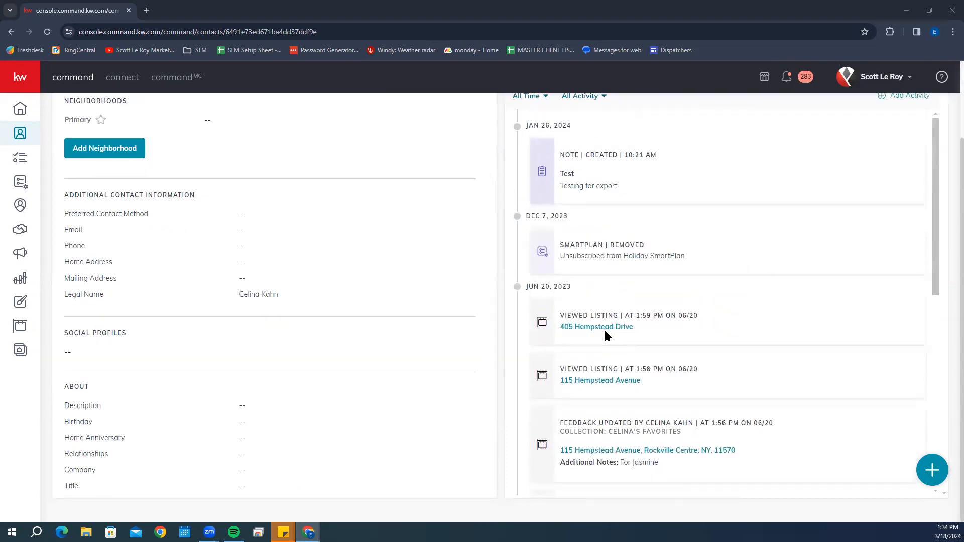
{"action": "scroll", "coordinate": [297, 270], "scroll_direction": "up", "scroll_amount": 3}
{"action": "scroll", "coordinate": [729, 359], "scroll_direction": "up", "scroll_amount": 2}
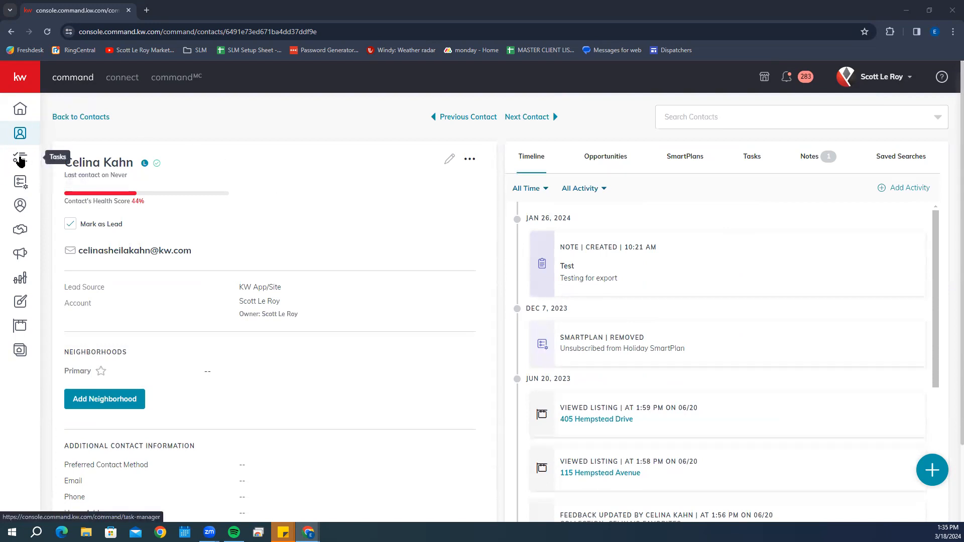
Open the Tasks page, reload it, and review the fields of the new-task form without creating a task
{"action": "left_click", "coordinate": [20, 160]}
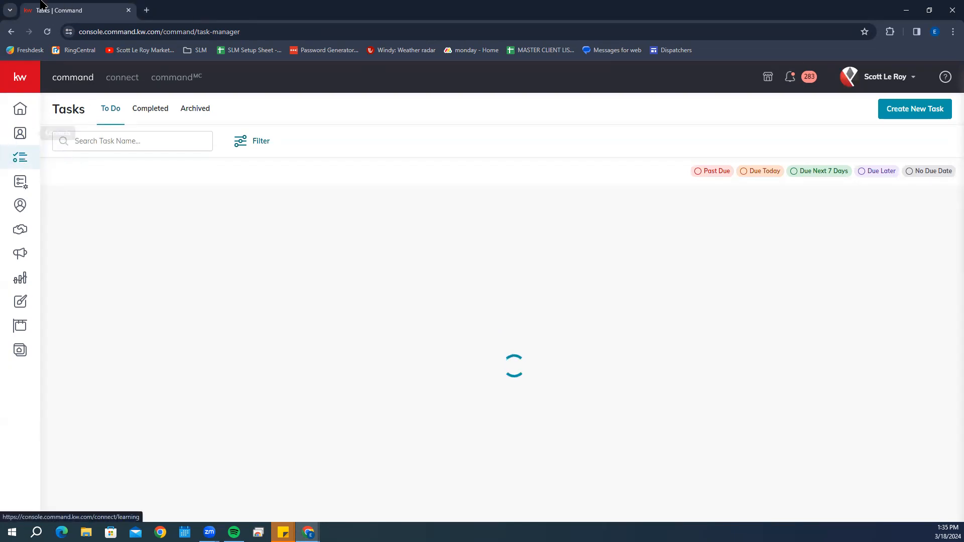
{"action": "left_click", "coordinate": [51, 30]}
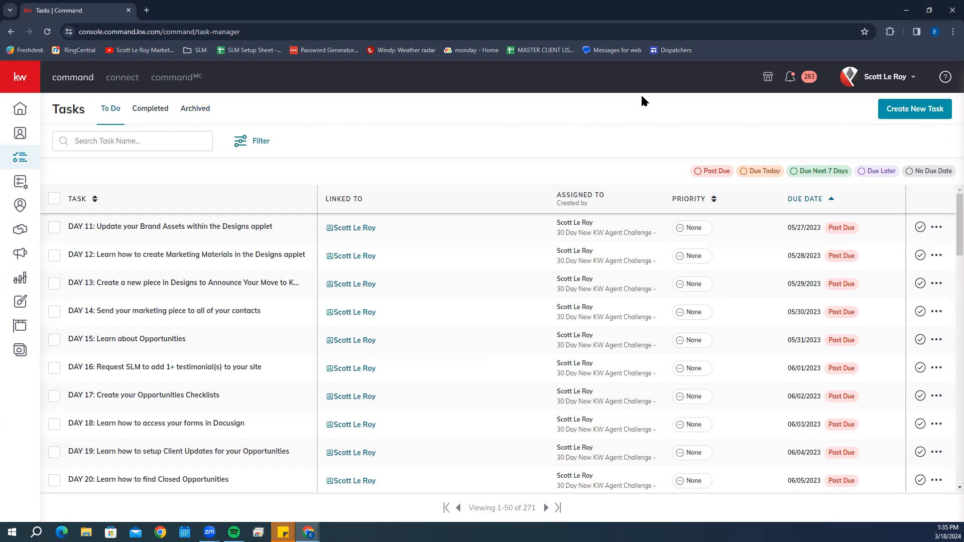
{"action": "left_click", "coordinate": [885, 109]}
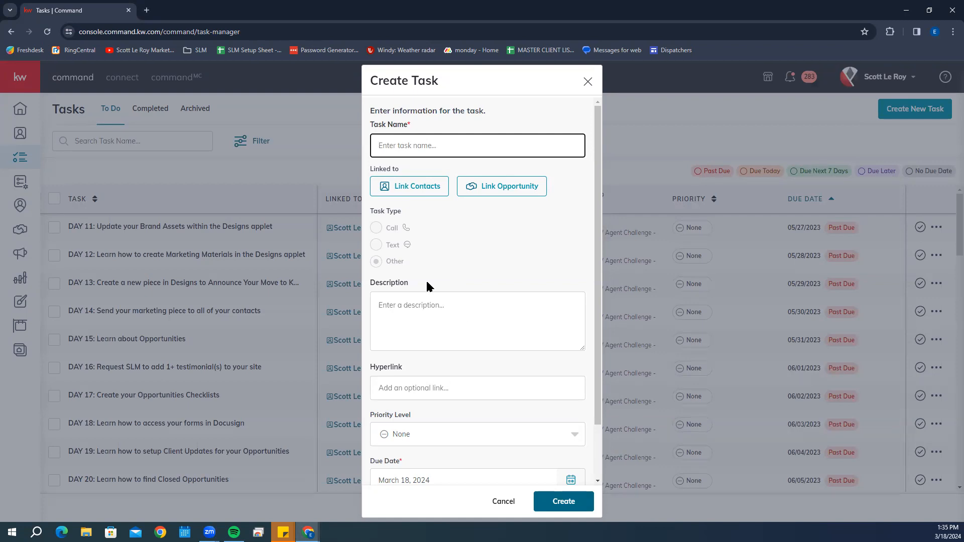
{"action": "scroll", "coordinate": [423, 260], "scroll_direction": "down", "scroll_amount": 1}
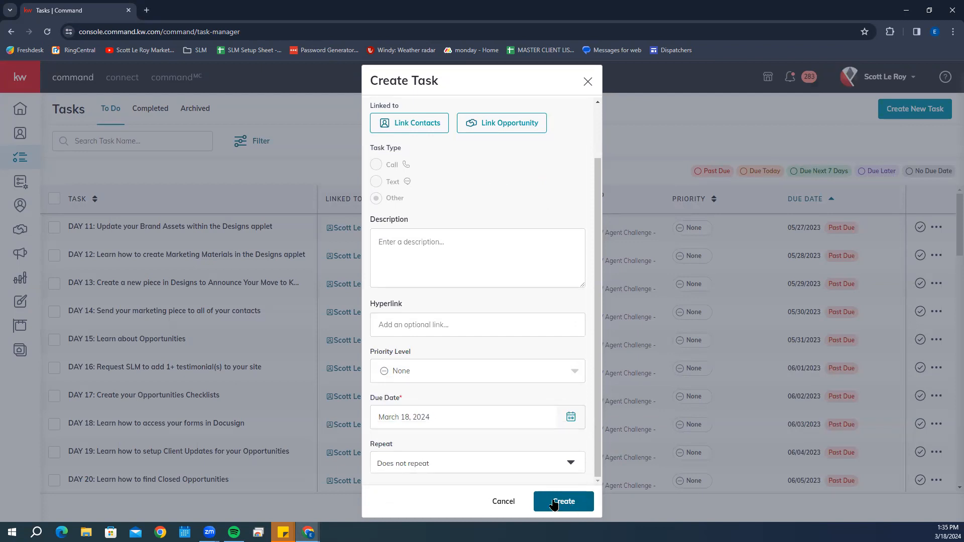
{"action": "left_click", "coordinate": [501, 500]}
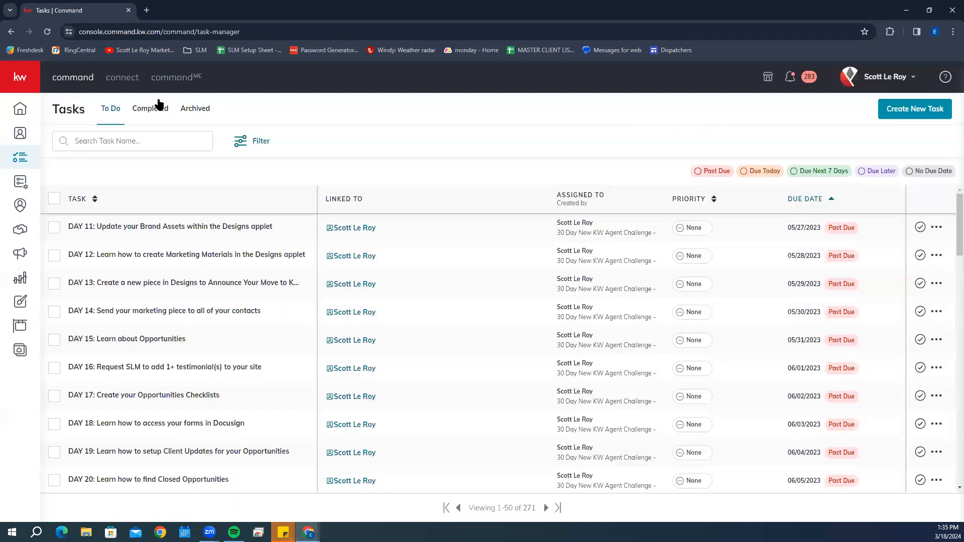
Review the task filter options from Due Date to Created By, and close them without applying any
{"action": "left_click", "coordinate": [110, 141]}
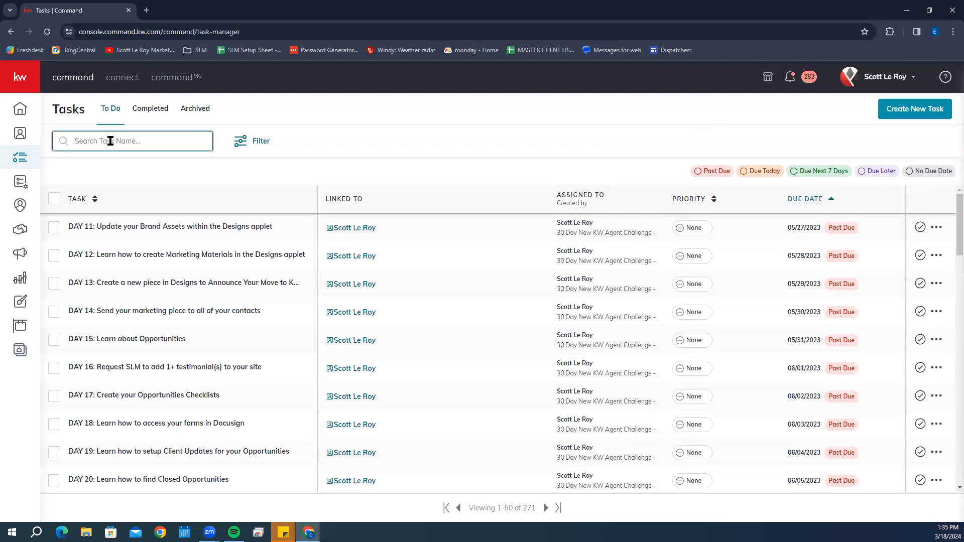
{"action": "left_click", "coordinate": [251, 142]}
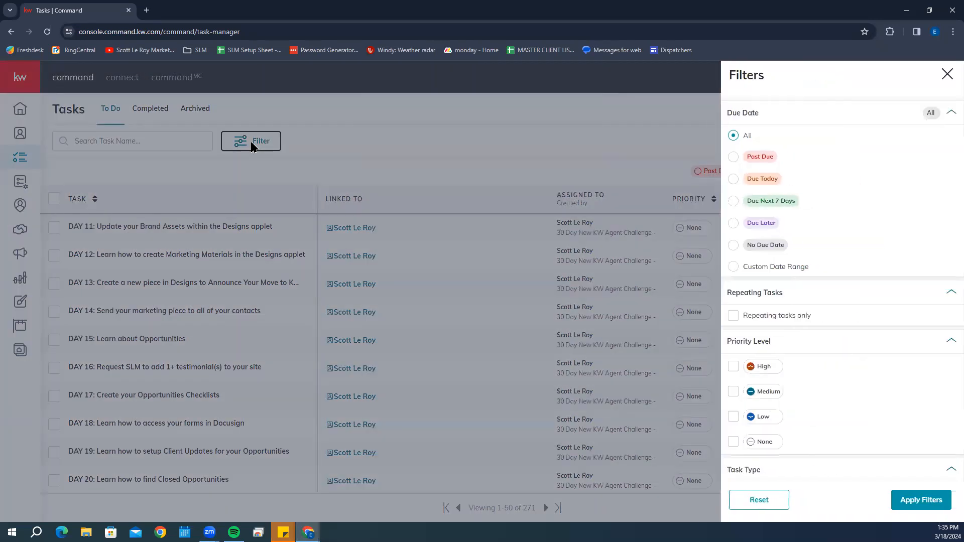
{"action": "scroll", "coordinate": [768, 150], "scroll_direction": "down", "scroll_amount": 5}
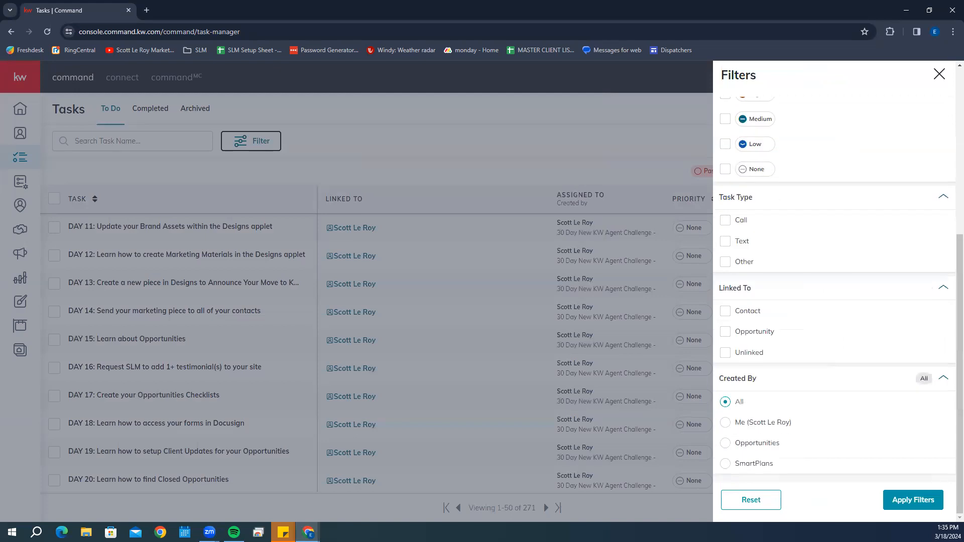
{"action": "left_click", "coordinate": [939, 76]}
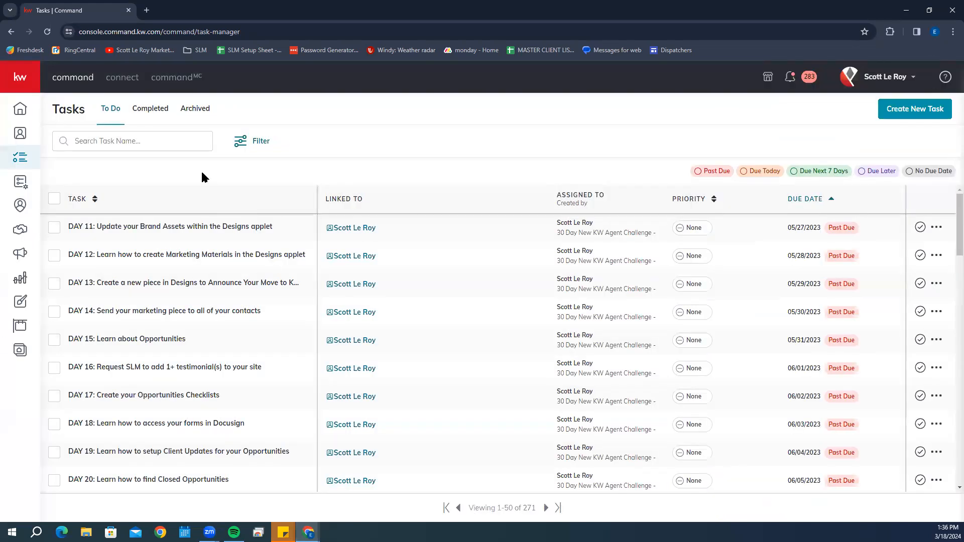
Browse the To Do tasks, sort them by due date in descending order, and look through the reordered list
{"action": "scroll", "coordinate": [188, 258], "scroll_direction": "down", "scroll_amount": 9}
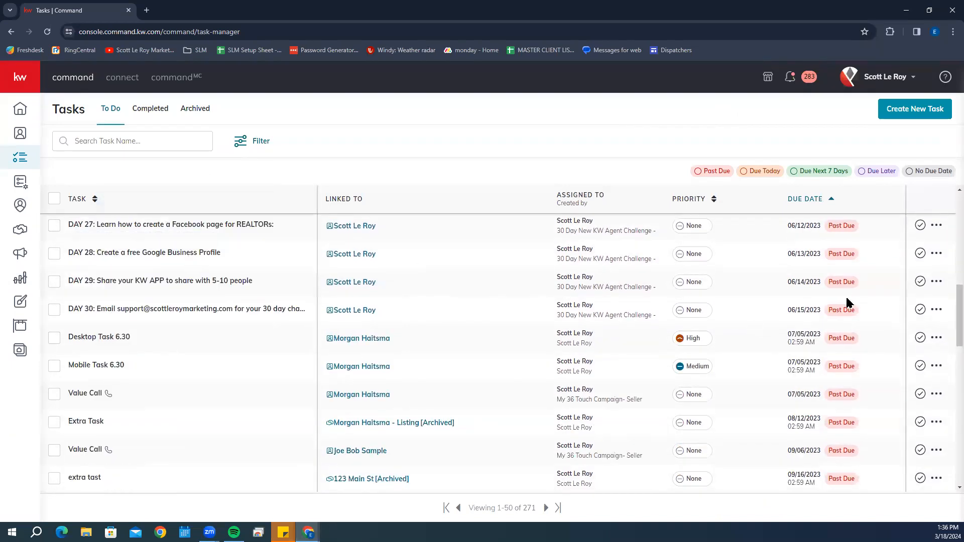
{"action": "scroll", "coordinate": [846, 297], "scroll_direction": "up", "scroll_amount": 3}
{"action": "scroll", "coordinate": [836, 308], "scroll_direction": "down", "scroll_amount": 4}
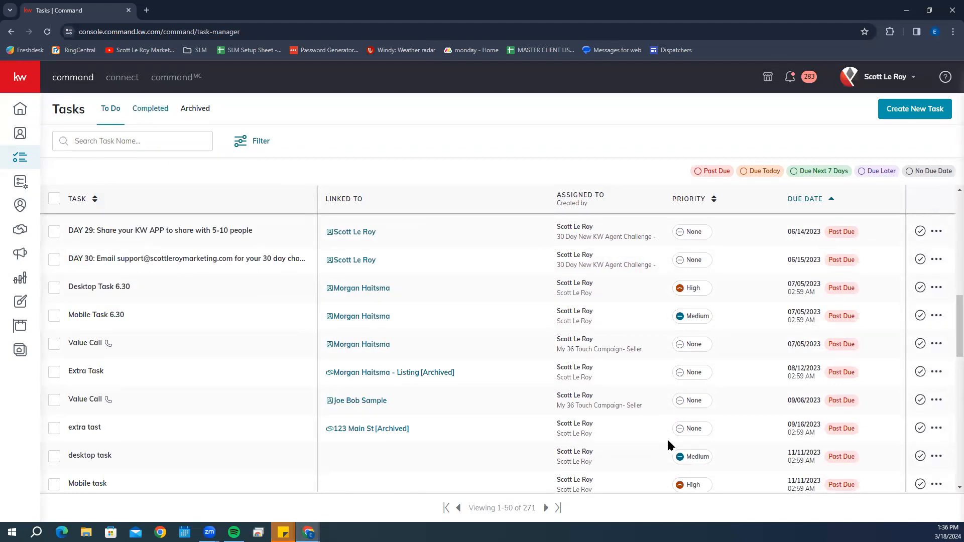
{"action": "scroll", "coordinate": [667, 445], "scroll_direction": "down", "scroll_amount": 4}
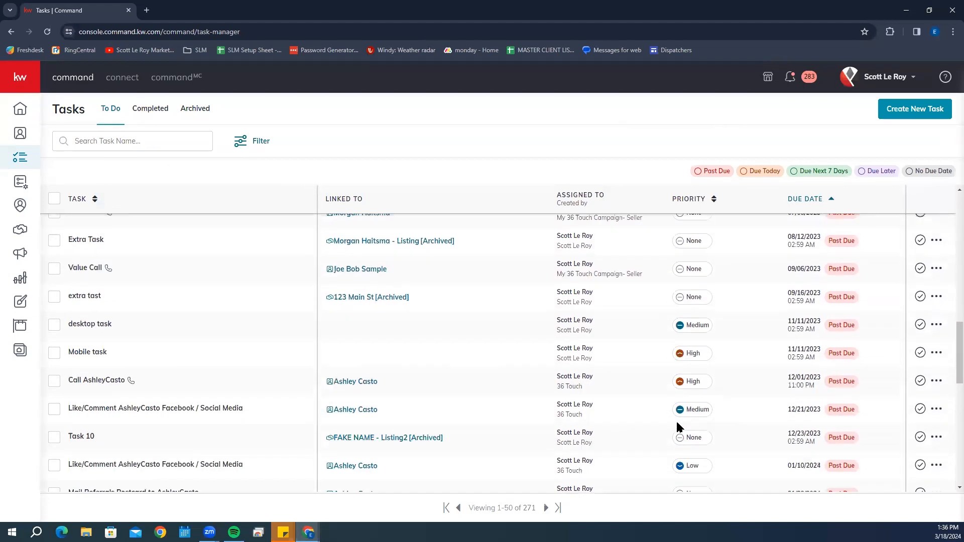
{"action": "left_click", "coordinate": [831, 200]}
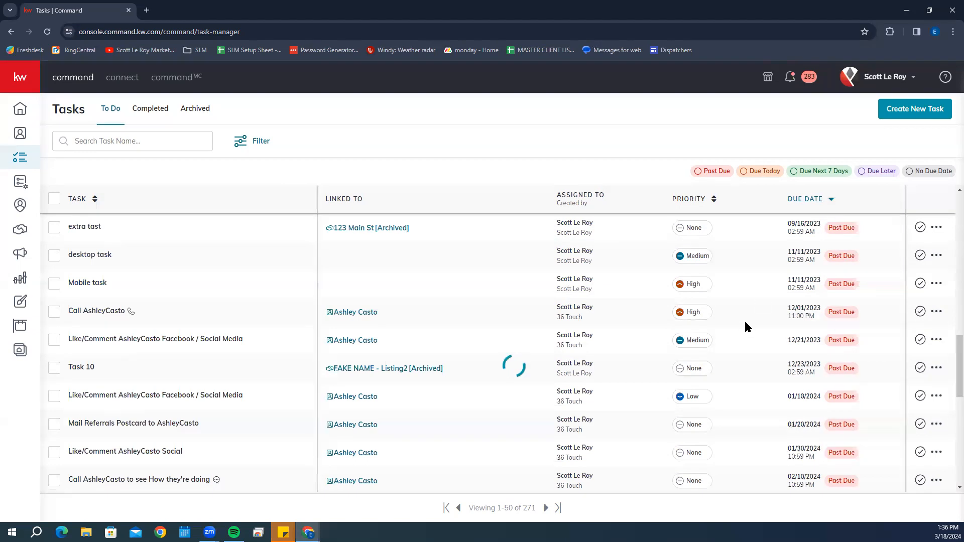
{"action": "scroll", "coordinate": [745, 327], "scroll_direction": "up", "scroll_amount": 10}
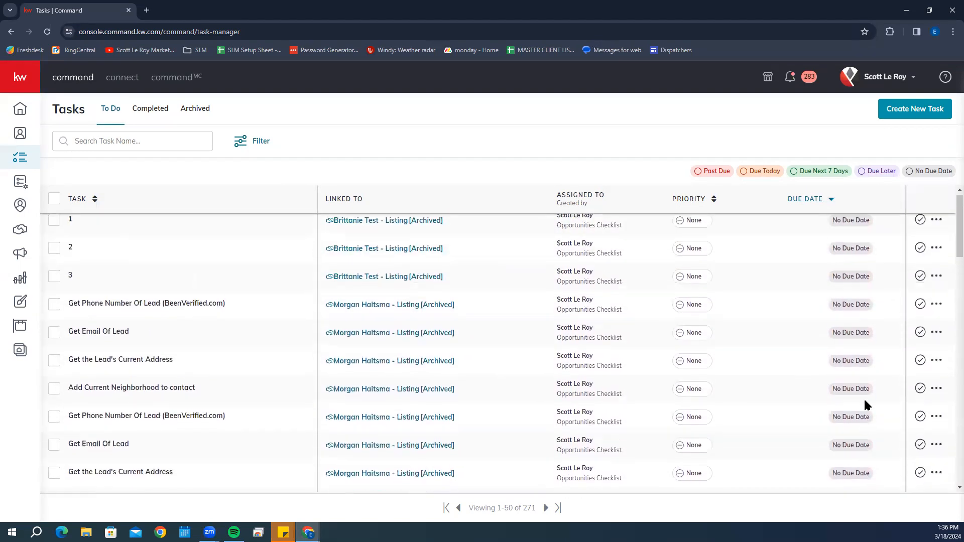
{"action": "scroll", "coordinate": [866, 228], "scroll_direction": "down", "scroll_amount": 10}
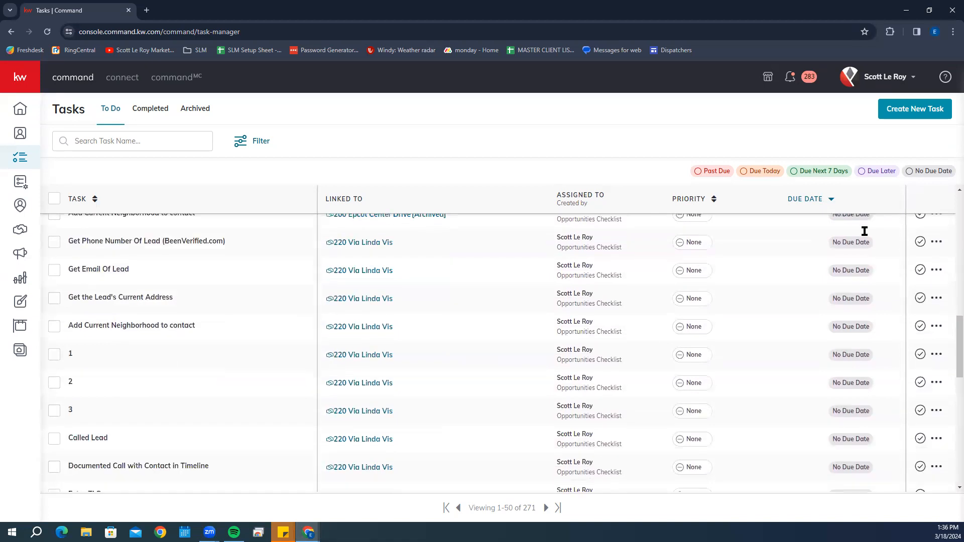
{"action": "scroll", "coordinate": [865, 231], "scroll_direction": "down", "scroll_amount": 4}
{"action": "scroll", "coordinate": [839, 301], "scroll_direction": "up", "scroll_amount": 8}
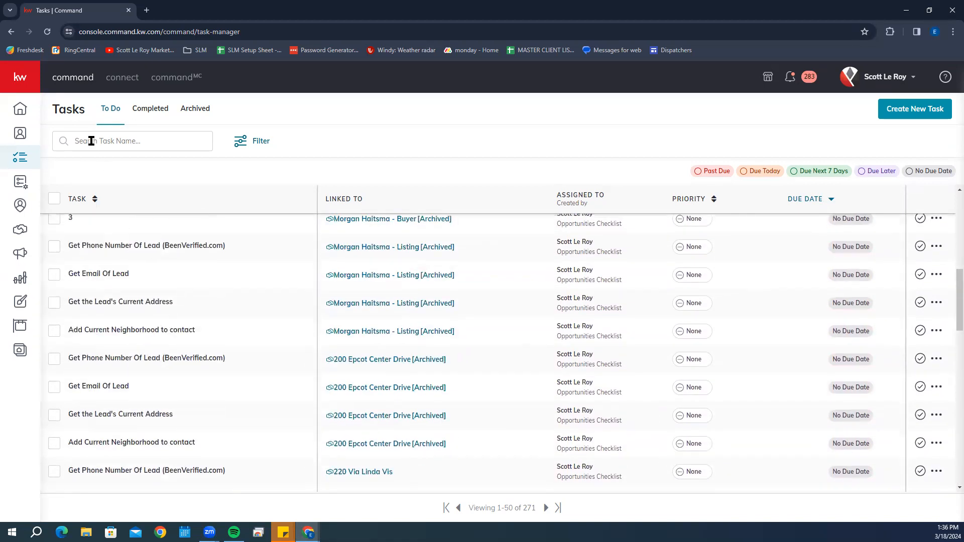
View the list of completed tasks and the list of archived tasks
{"action": "left_click", "coordinate": [152, 111]}
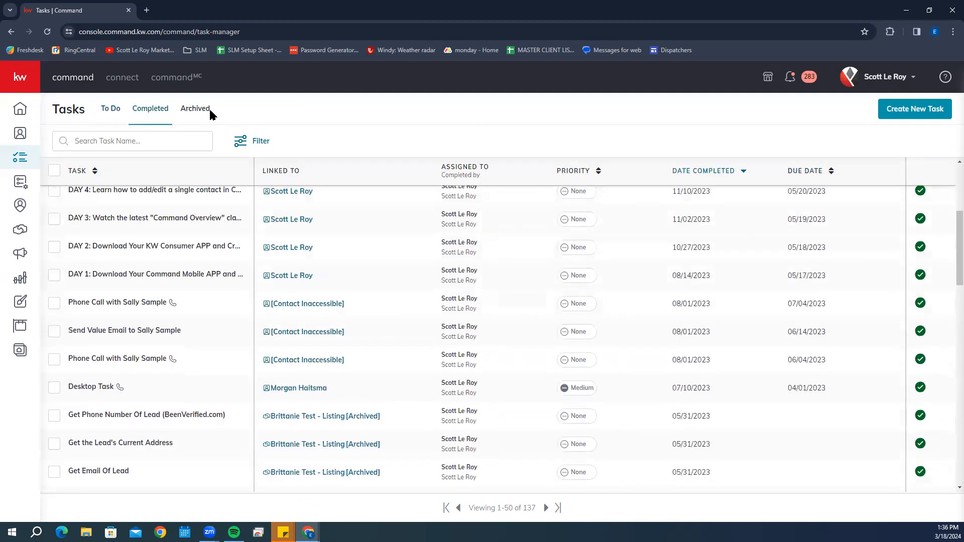
{"action": "left_click", "coordinate": [194, 112]}
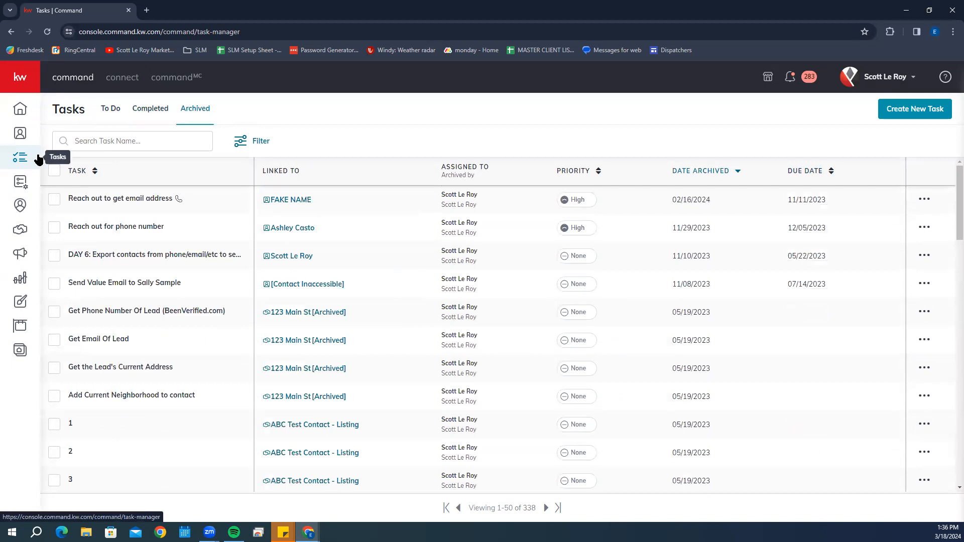
Open the SmartPlans Library and review the steps of the 6 Month "Just Looking" Nurture plan without adding it
{"action": "left_click", "coordinate": [17, 184]}
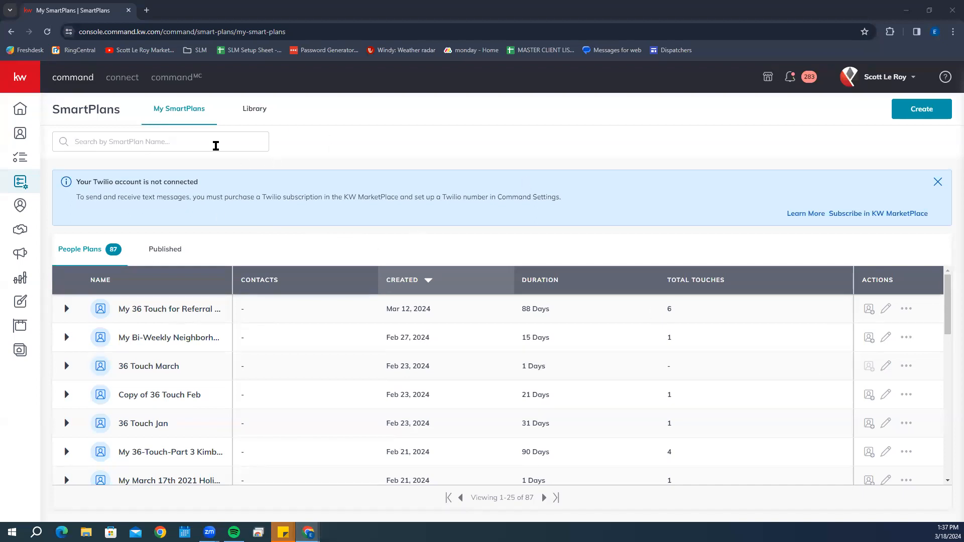
{"action": "left_click", "coordinate": [254, 113]}
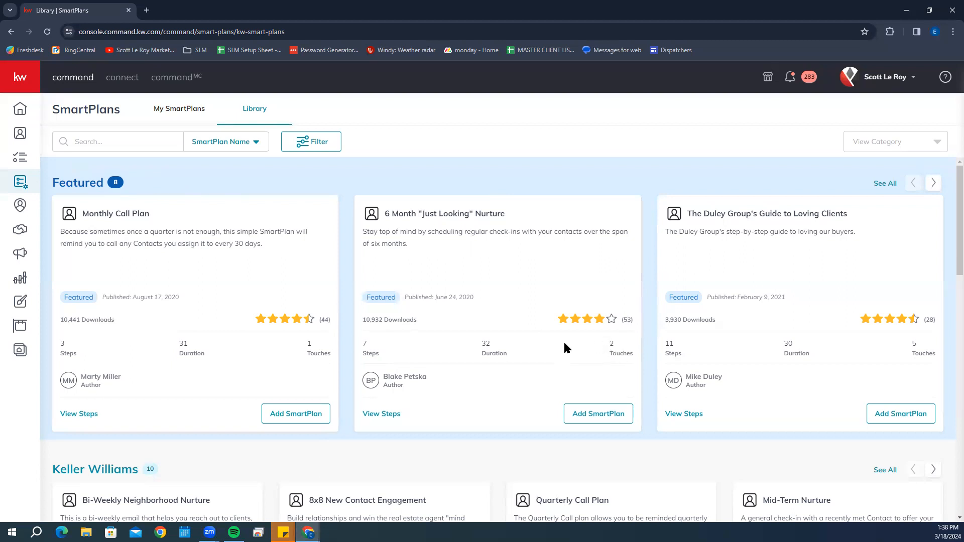
{"action": "left_click", "coordinate": [383, 414]}
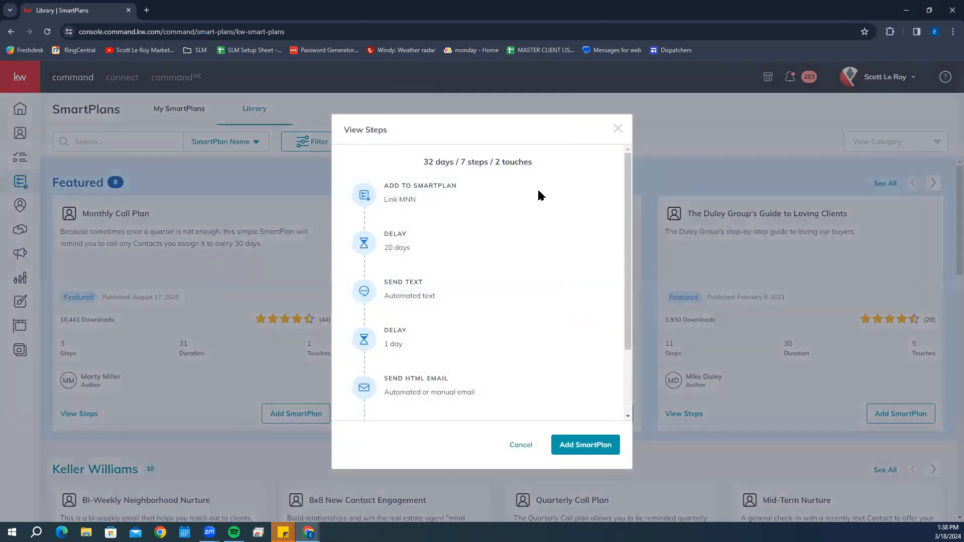
{"action": "mouse_move", "coordinate": [419, 195]}
{"action": "mouse_move", "coordinate": [399, 284]}
{"action": "mouse_move", "coordinate": [472, 290]}
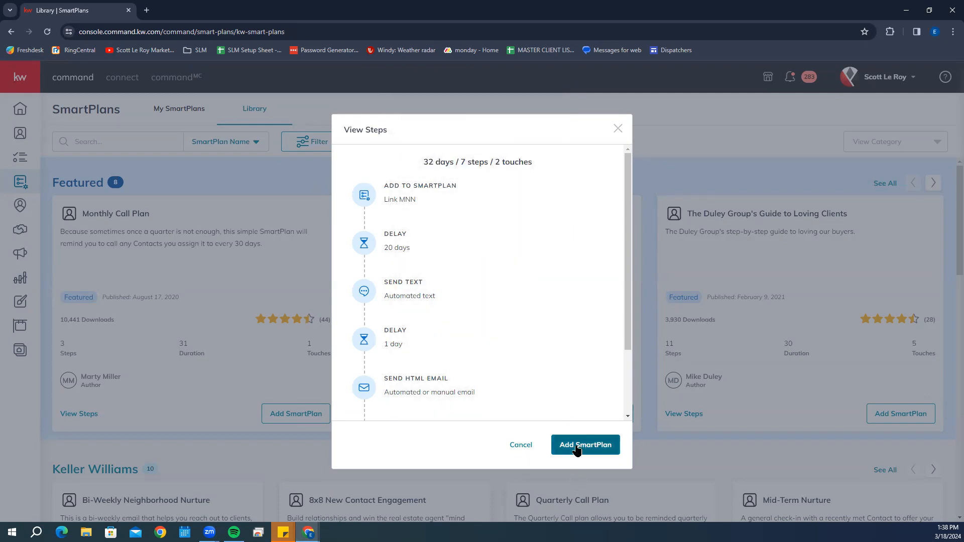
{"action": "left_click", "coordinate": [522, 446]}
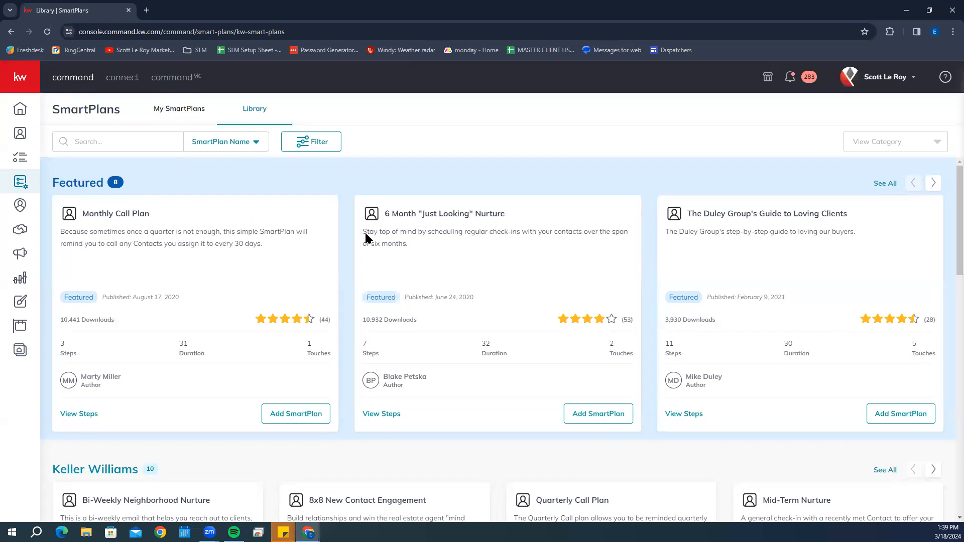
Search the SmartPlans Library by SmartPlan name for "Thanksgiving"
{"action": "left_click", "coordinate": [103, 140]}
{"action": "type", "text": "T"}
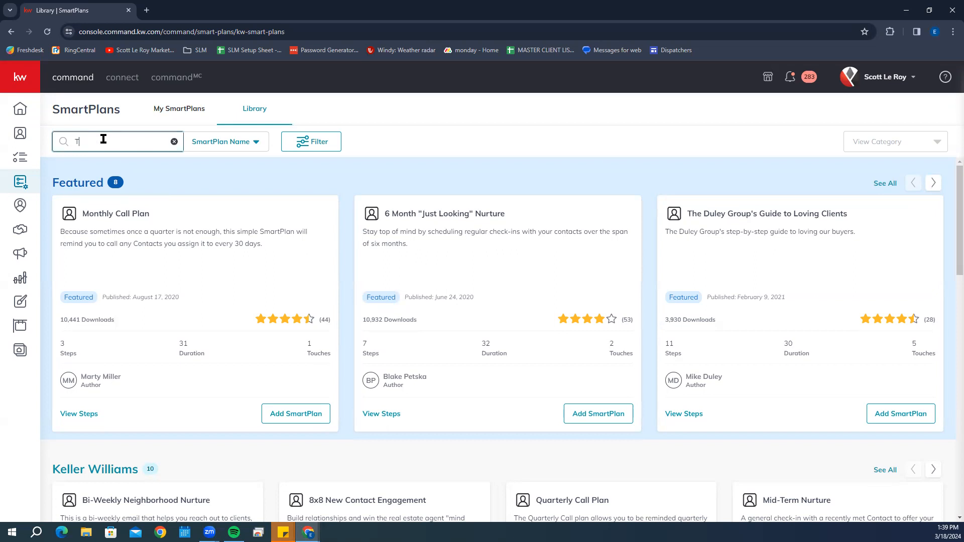
{"action": "type", "text": "hank"}
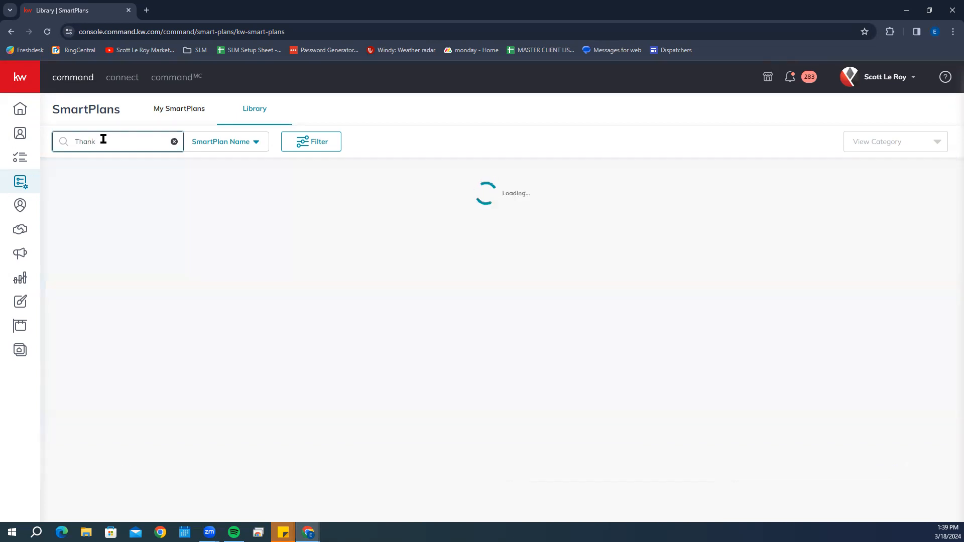
{"action": "type", "text": "sgiving"}
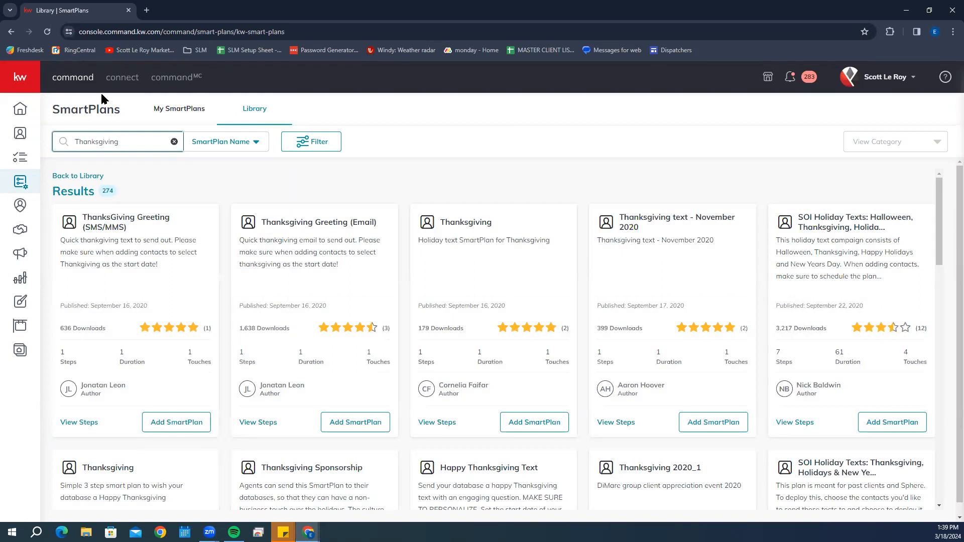
Open My SmartPlans and browse the first and second pages of the People Plans list
{"action": "left_click", "coordinate": [170, 121]}
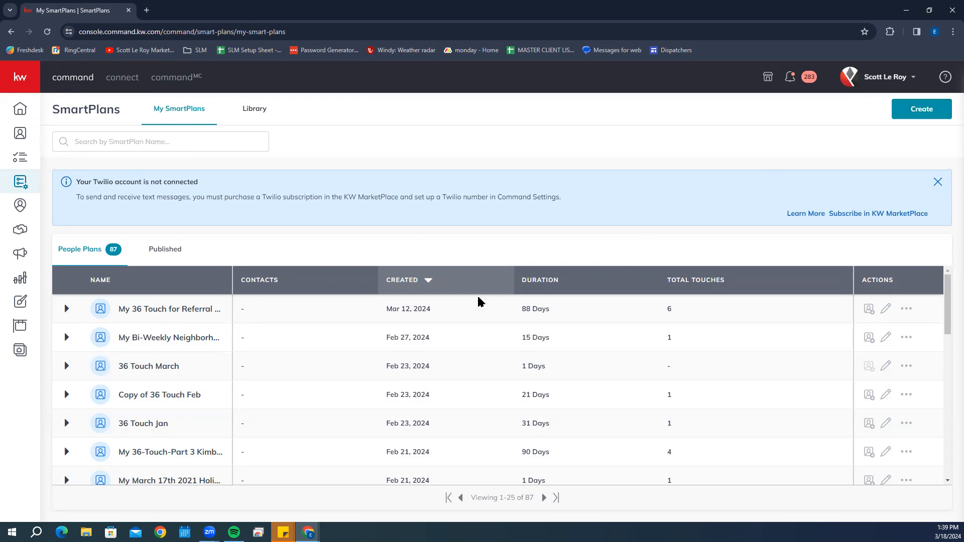
{"action": "scroll", "coordinate": [305, 426], "scroll_direction": "down", "scroll_amount": 10}
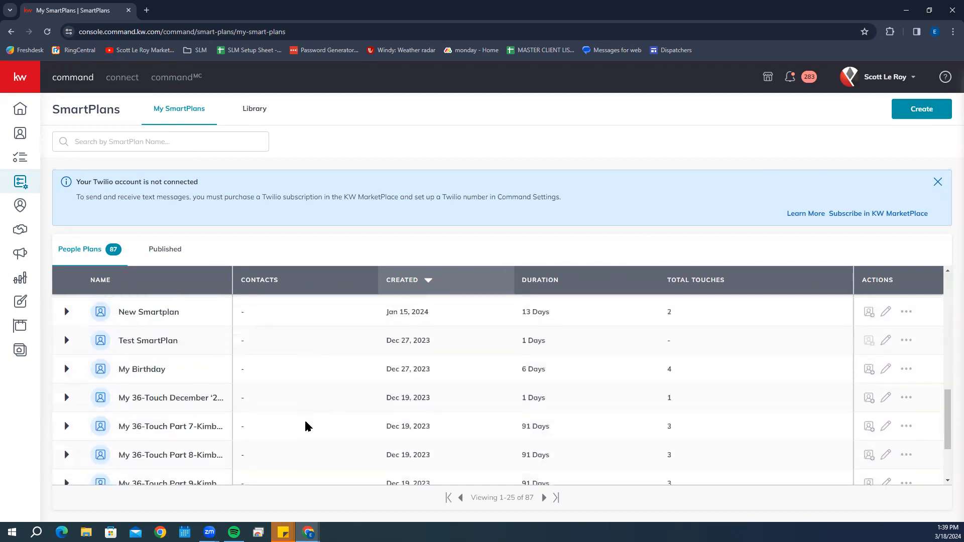
{"action": "scroll", "coordinate": [305, 426], "scroll_direction": "up", "scroll_amount": 5}
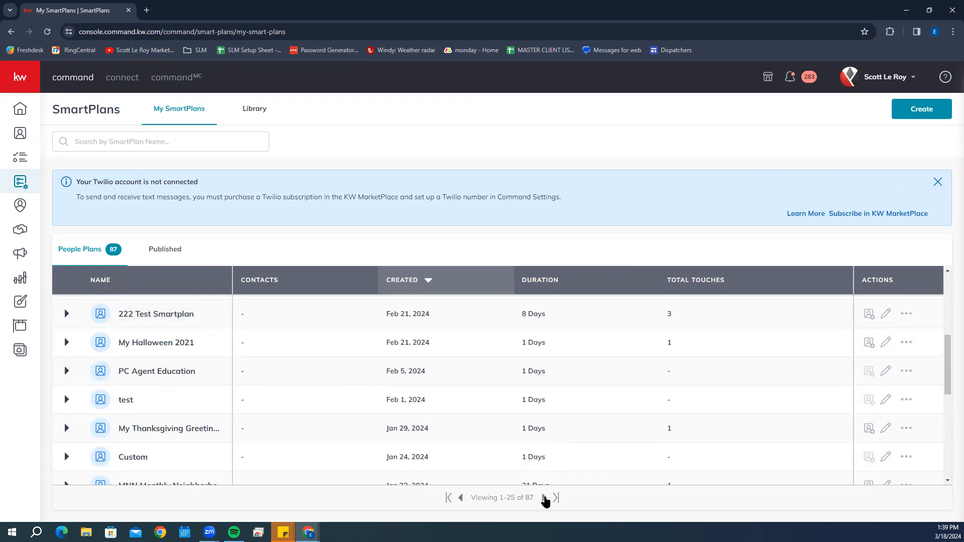
{"action": "scroll", "coordinate": [306, 437], "scroll_direction": "down", "scroll_amount": 4}
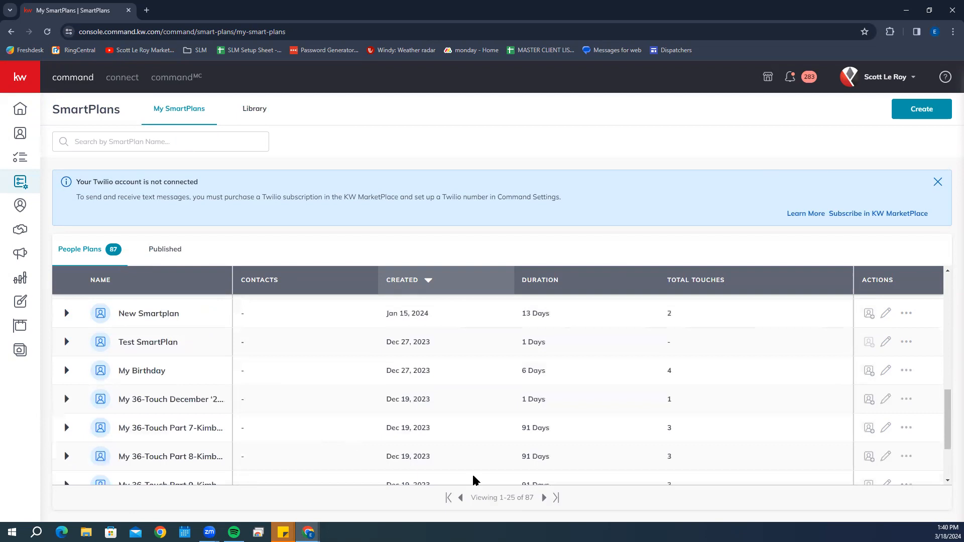
{"action": "left_click", "coordinate": [545, 498]}
{"action": "scroll", "coordinate": [390, 356], "scroll_direction": "down", "scroll_amount": 5}
{"action": "scroll", "coordinate": [391, 357], "scroll_direction": "down", "scroll_amount": 3}
{"action": "scroll", "coordinate": [387, 355], "scroll_direction": "up", "scroll_amount": 1}
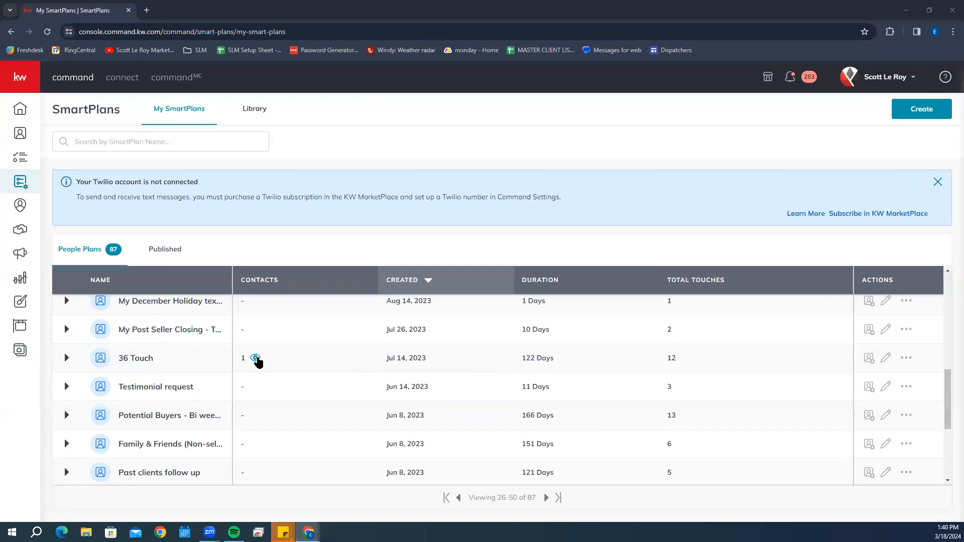
Review the contacts added to the 36 Touch plan, test selecting them without removing anyone, and view the plan's additional actions
{"action": "left_click", "coordinate": [255, 359]}
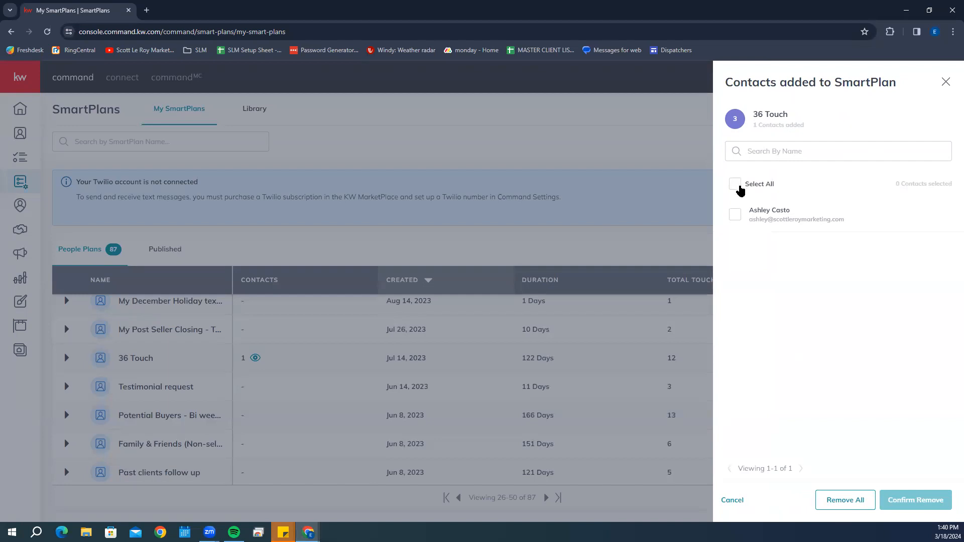
{"action": "left_click", "coordinate": [740, 190]}
{"action": "left_click", "coordinate": [740, 190]}
{"action": "left_click", "coordinate": [735, 216]}
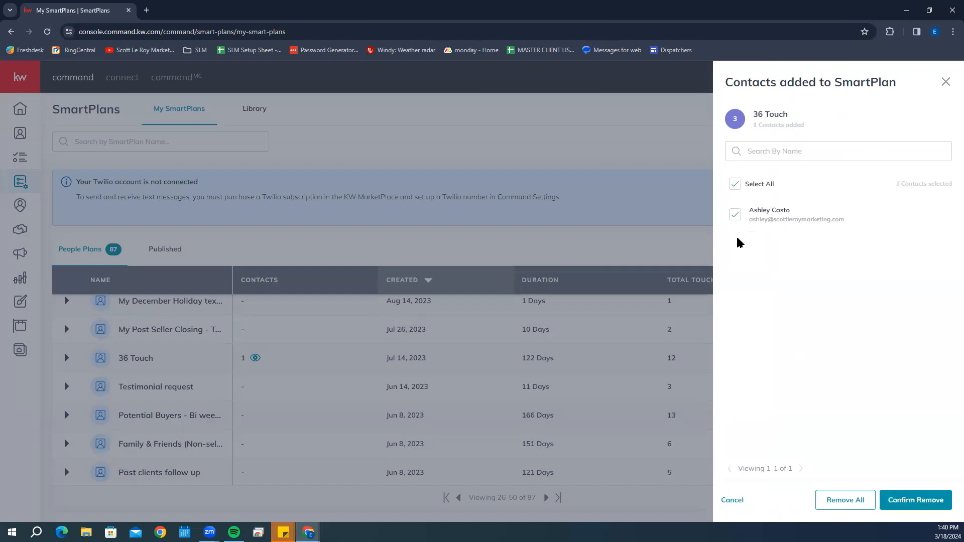
{"action": "left_click", "coordinate": [741, 217]}
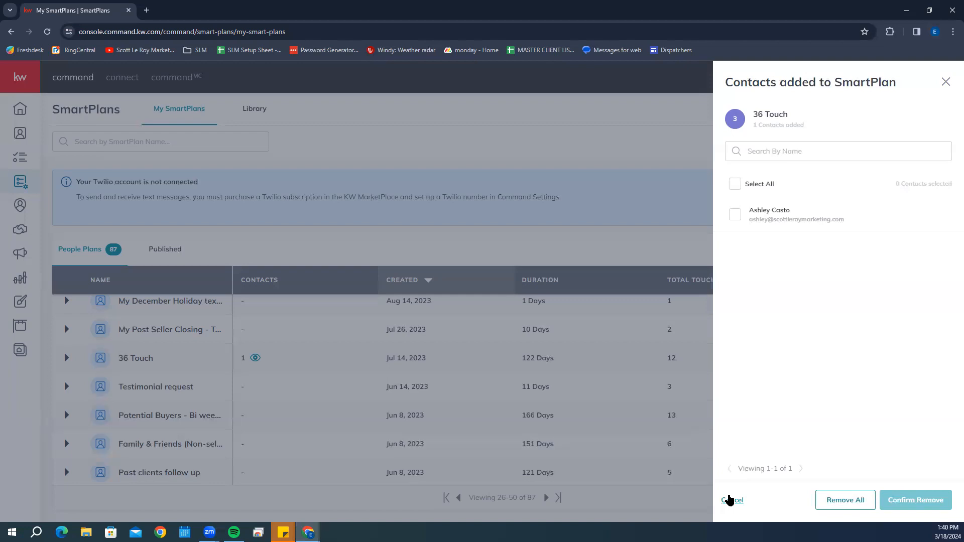
{"action": "left_click", "coordinate": [731, 500]}
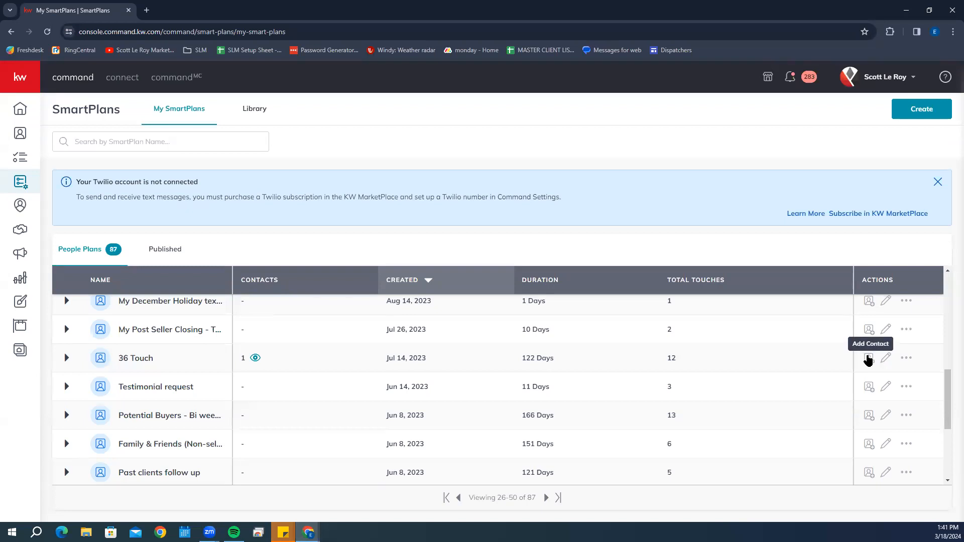
{"action": "left_click", "coordinate": [905, 359]}
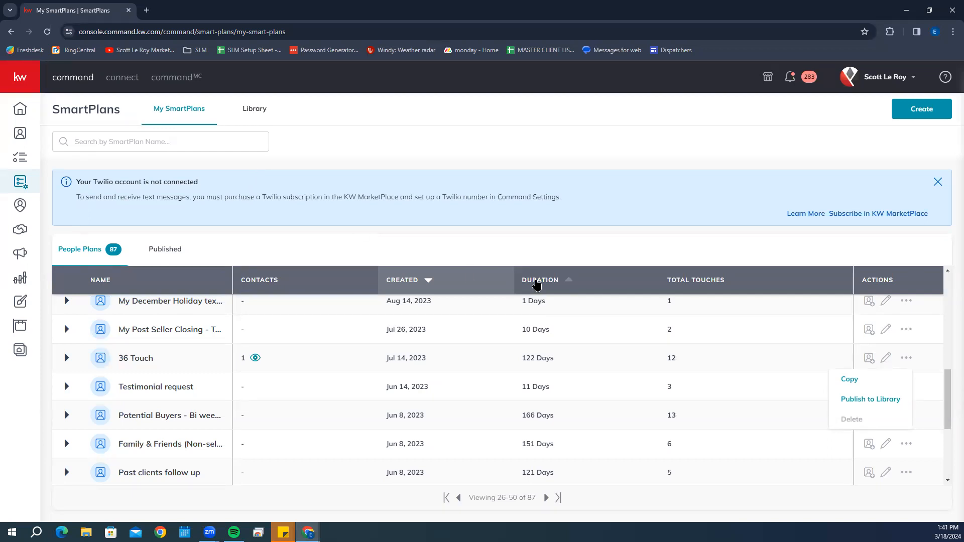
{"action": "left_click", "coordinate": [506, 246]}
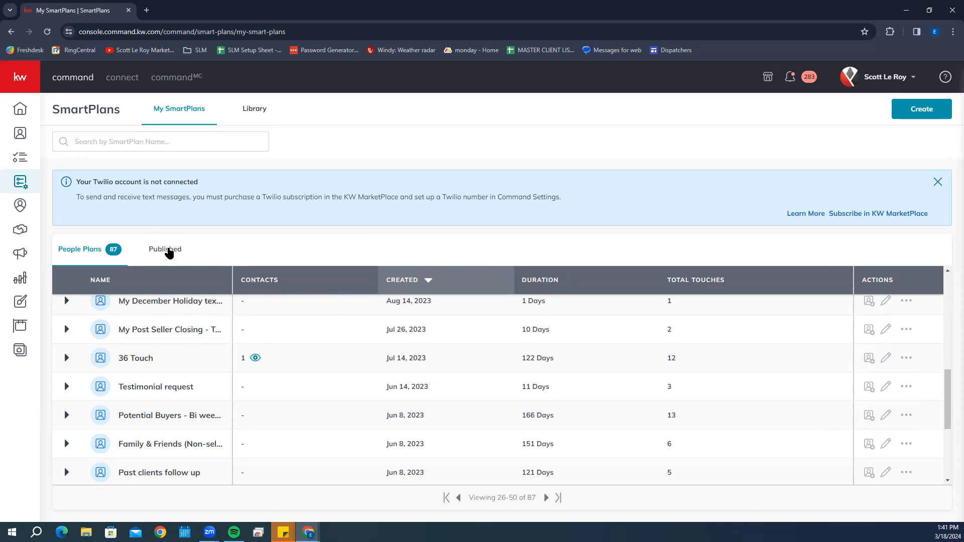
View the published SmartPlans and look through their publish dates, downloads and ratings
{"action": "left_click", "coordinate": [168, 251]}
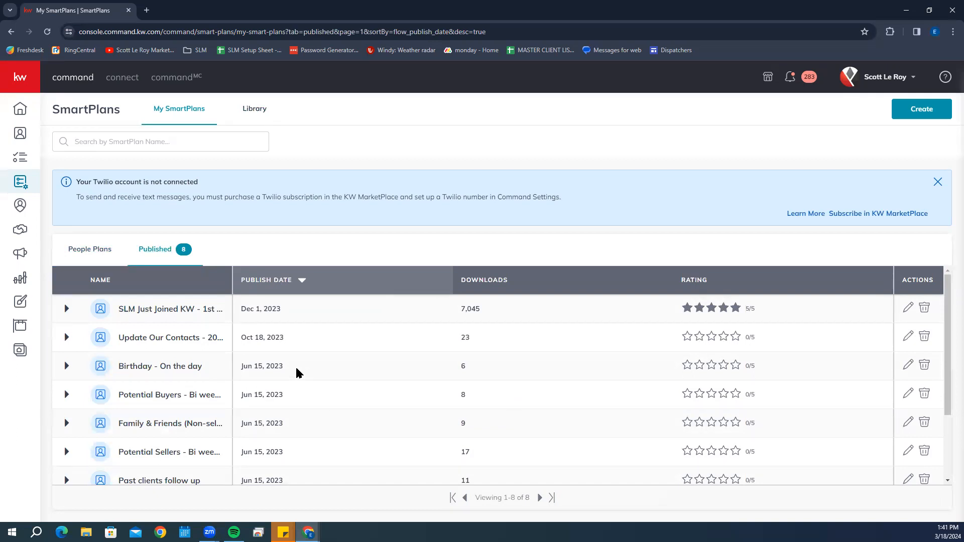
{"action": "scroll", "coordinate": [210, 337], "scroll_direction": "down", "scroll_amount": 3}
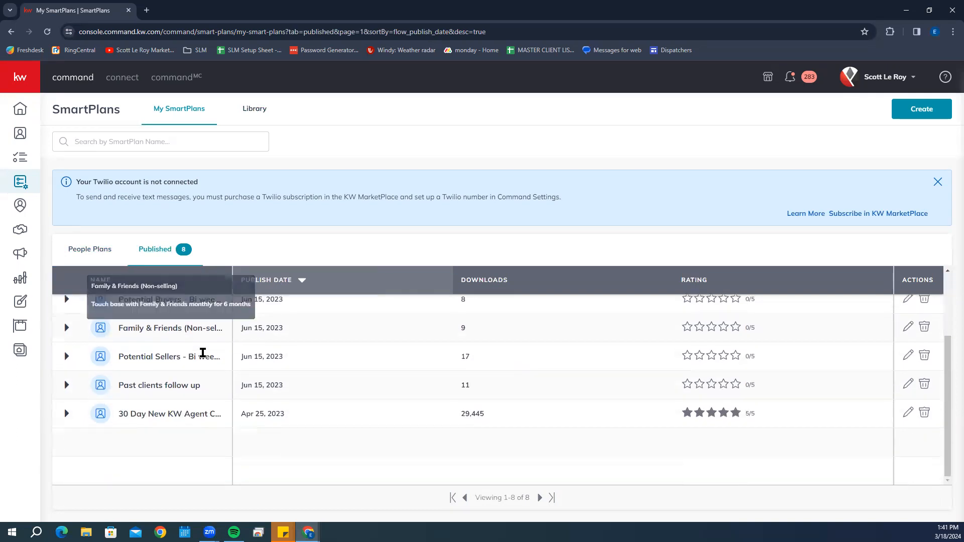
{"action": "scroll", "coordinate": [344, 433], "scroll_direction": "up", "scroll_amount": 3}
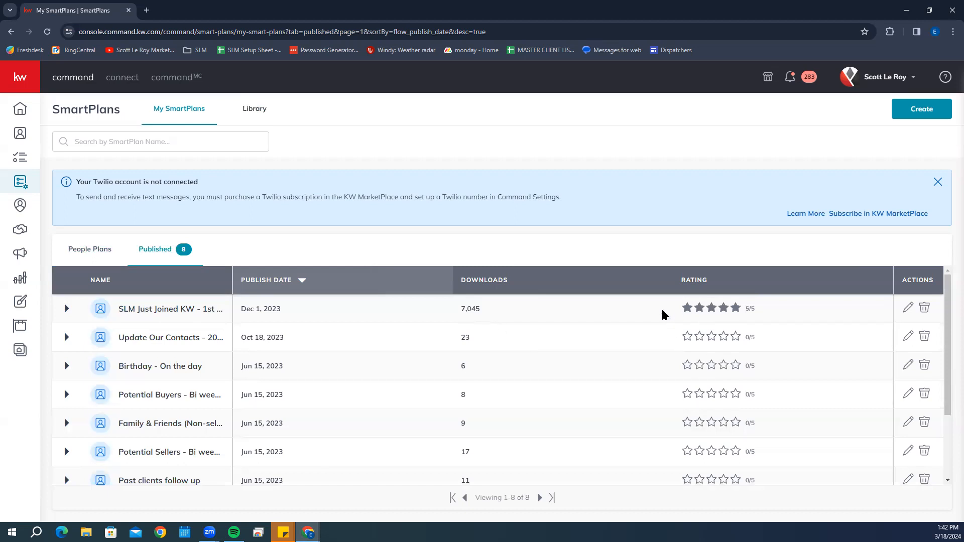
{"action": "scroll", "coordinate": [705, 338], "scroll_direction": "down", "scroll_amount": 3}
{"action": "scroll", "coordinate": [708, 346], "scroll_direction": "up", "scroll_amount": 3}
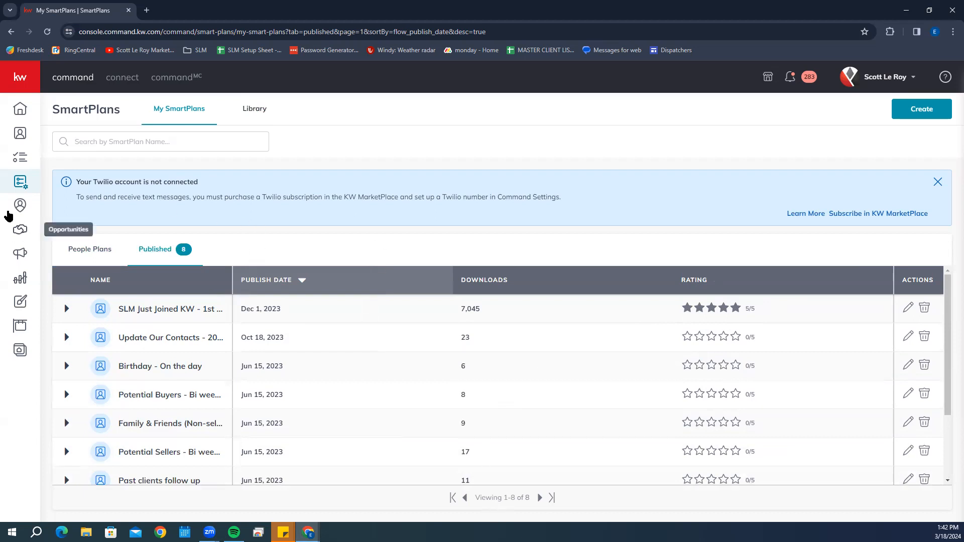
Open Referrals and look through the overview and the agents in My Referral Network
{"action": "left_click", "coordinate": [19, 206]}
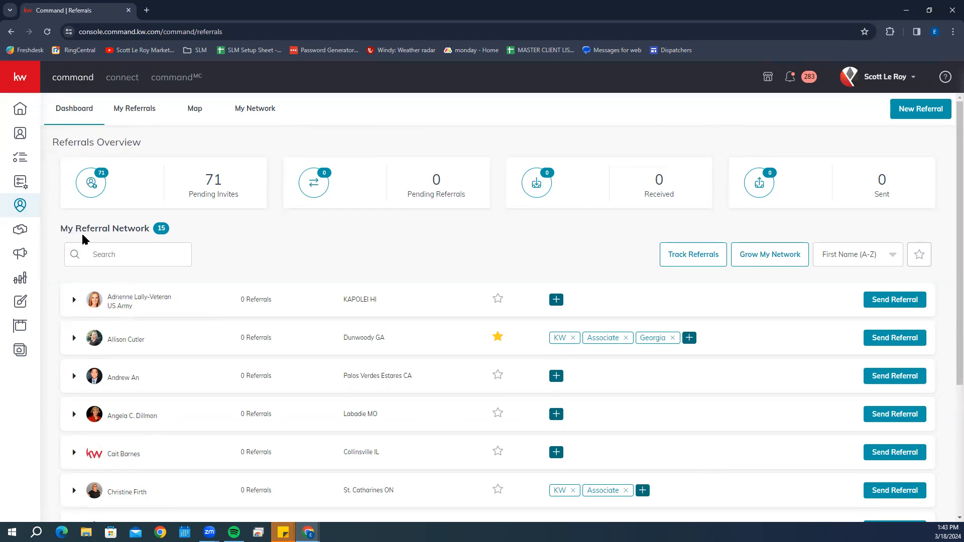
{"action": "scroll", "coordinate": [90, 235], "scroll_direction": "down", "scroll_amount": 3}
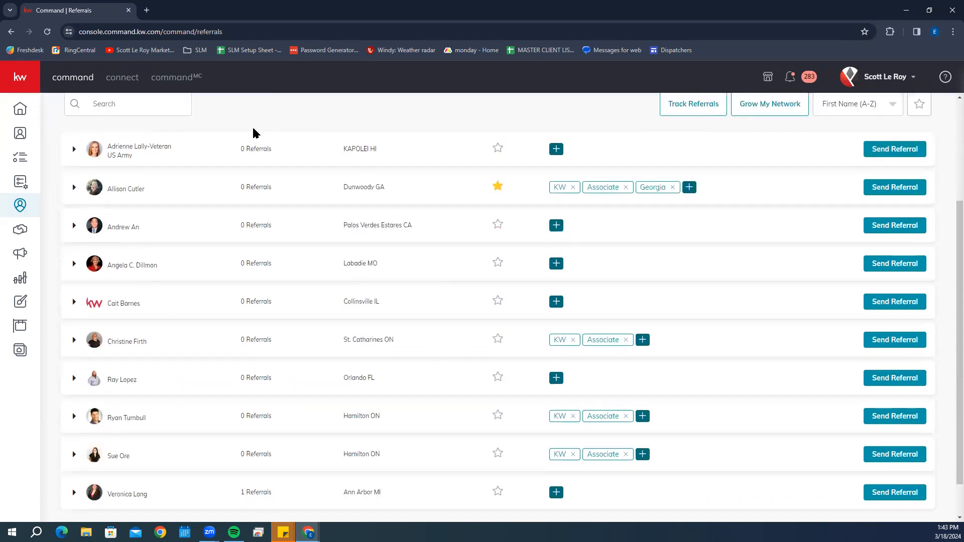
{"action": "scroll", "coordinate": [260, 359], "scroll_direction": "down", "scroll_amount": 1}
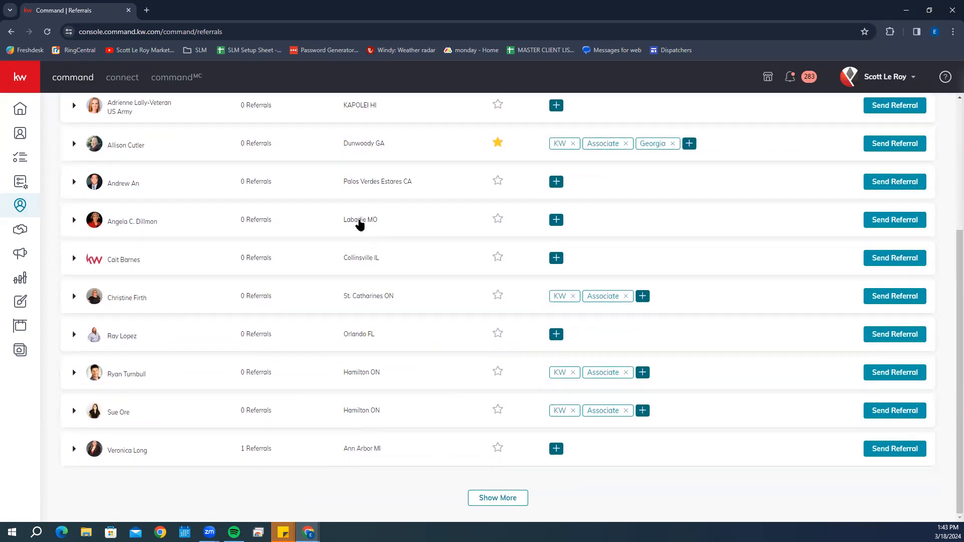
{"action": "scroll", "coordinate": [174, 428], "scroll_direction": "up", "scroll_amount": 4}
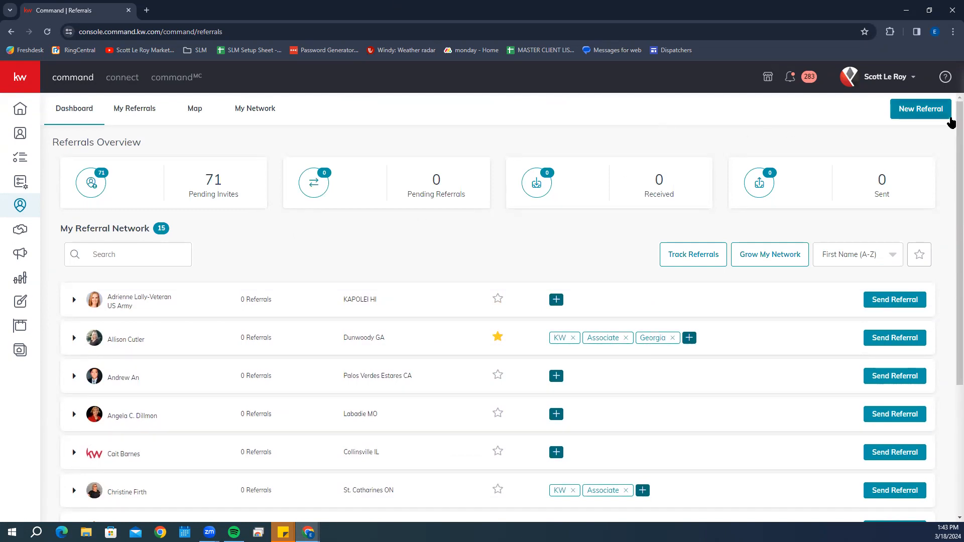
Open a new referral request, review its agent, fee, deadline and client fields, and cancel it without sending
{"action": "left_click", "coordinate": [922, 112]}
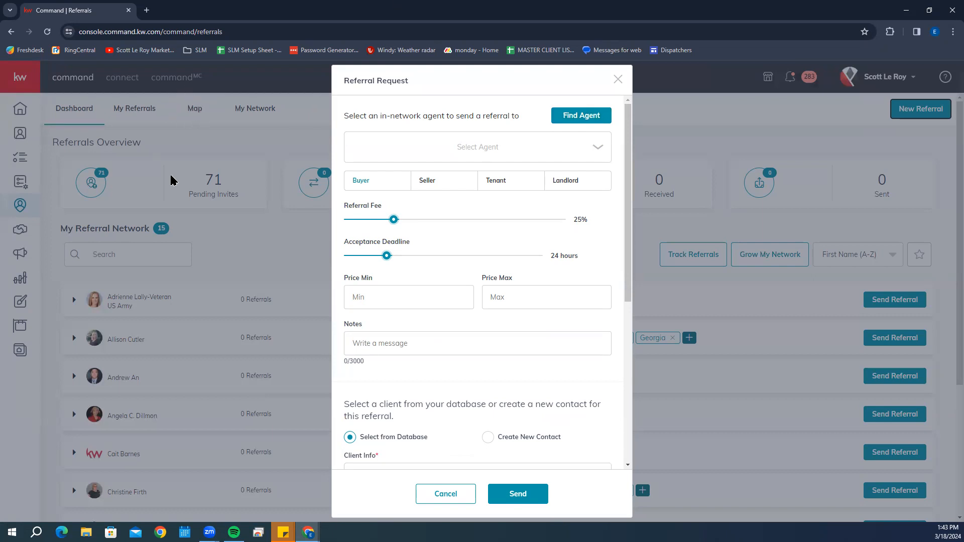
{"action": "left_click", "coordinate": [518, 148]}
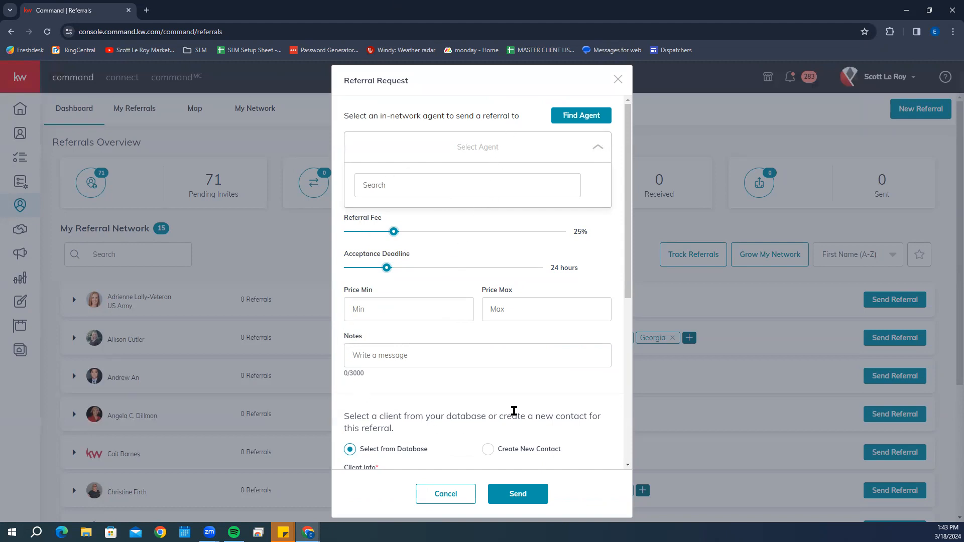
{"action": "scroll", "coordinate": [429, 371], "scroll_direction": "down", "scroll_amount": 6}
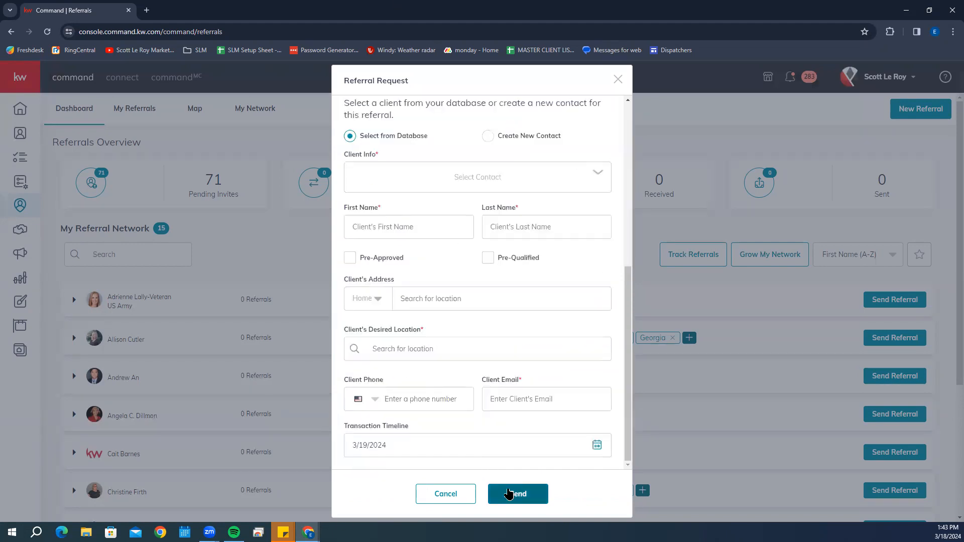
{"action": "left_click", "coordinate": [424, 494]}
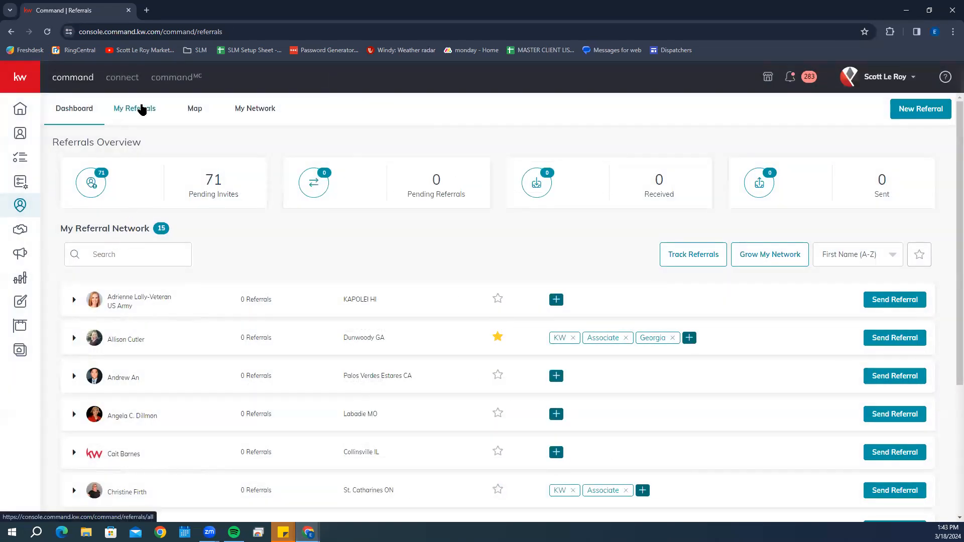
View the My Referrals page, open the referral Map, and decline the browser's location request
{"action": "left_click", "coordinate": [141, 109]}
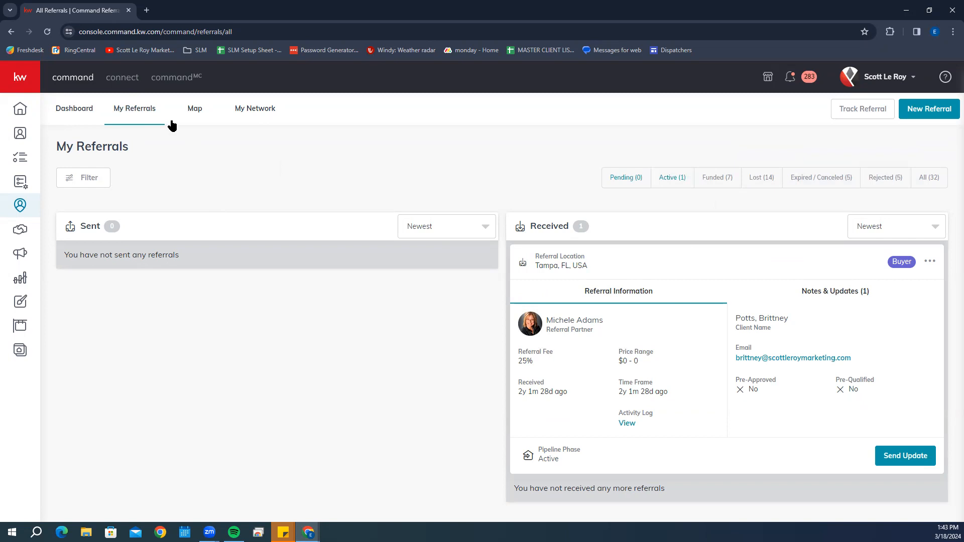
{"action": "left_click", "coordinate": [198, 109]}
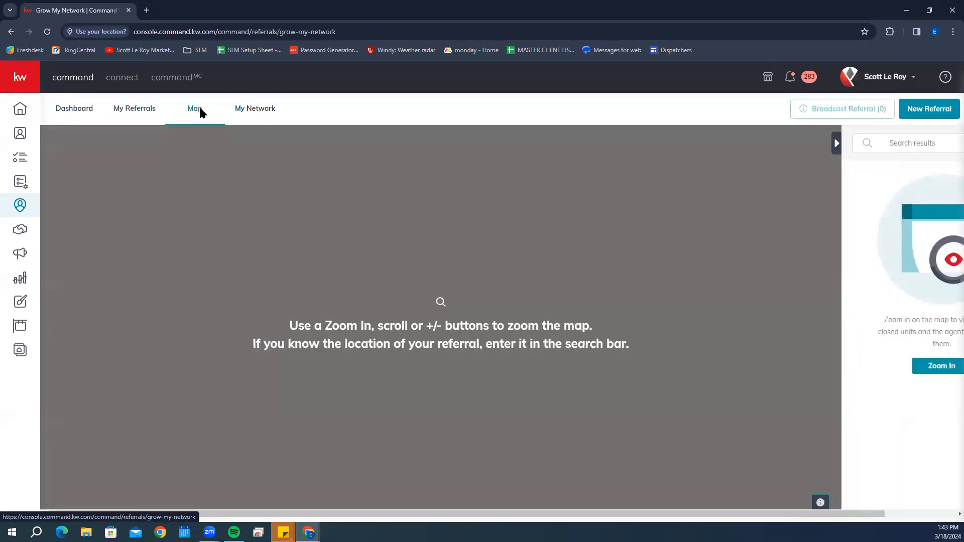
{"action": "left_click", "coordinate": [207, 58]}
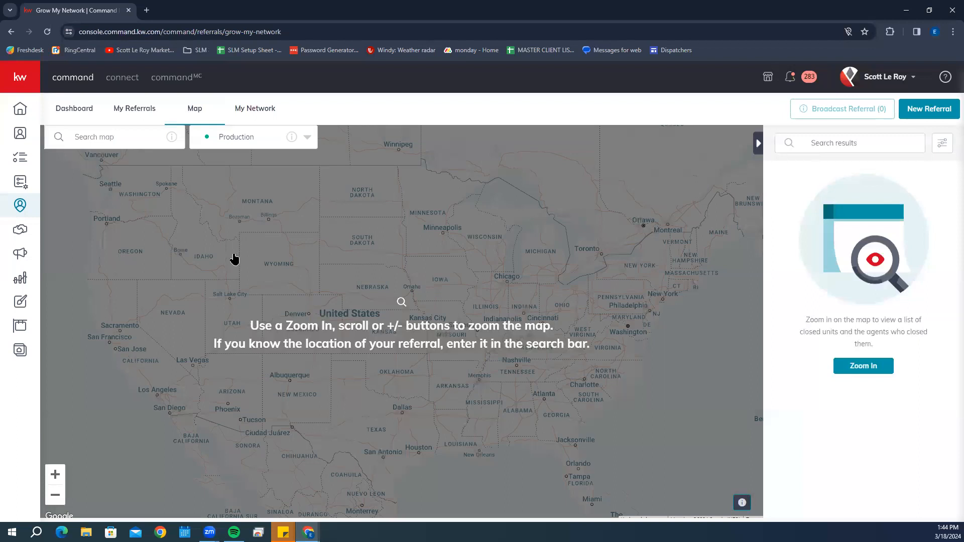
Search the referral map for Atlanta, GA, USA and narrow the area until individual agents are listed
{"action": "left_click", "coordinate": [128, 140]}
{"action": "type", "text": "Atlanta"}
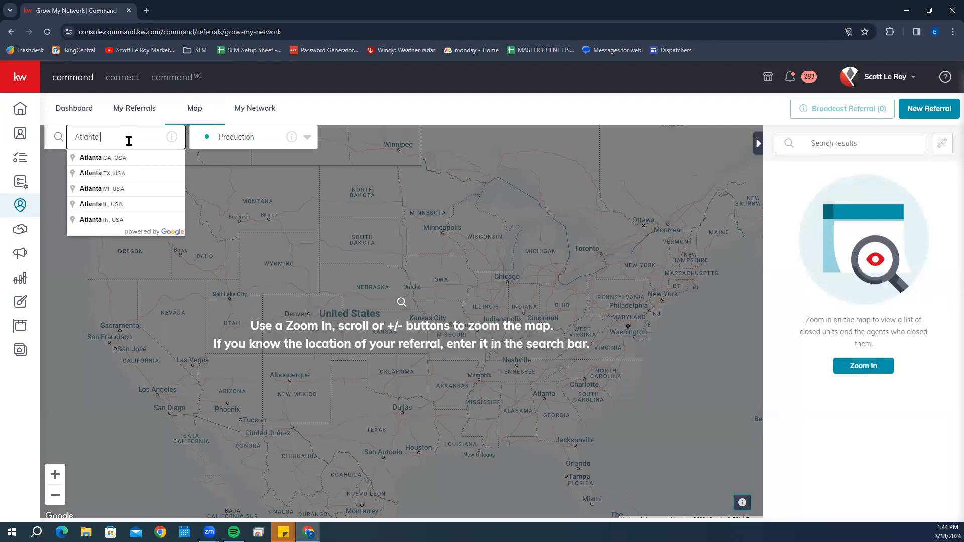
{"action": "key", "text": "Return"}
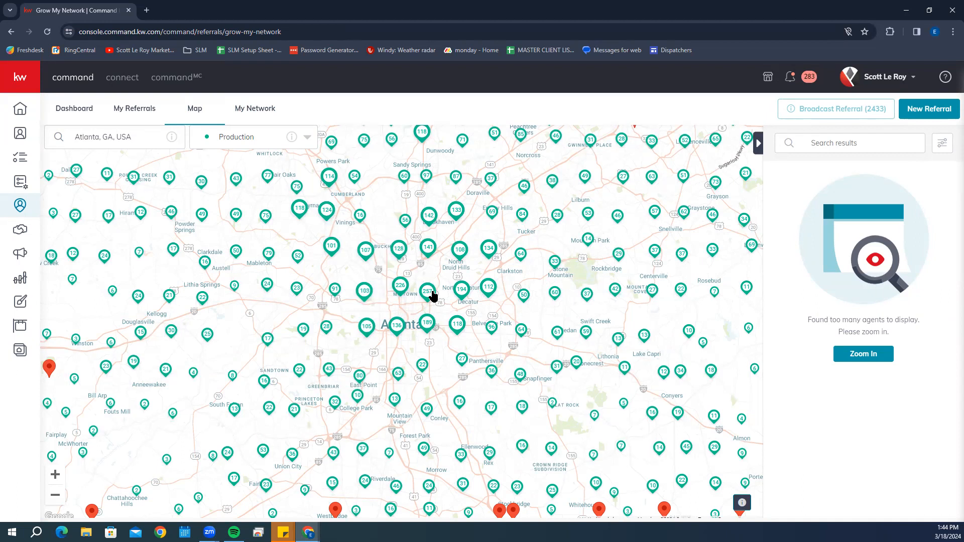
{"action": "scroll", "coordinate": [522, 304], "scroll_direction": "up", "scroll_amount": 3}
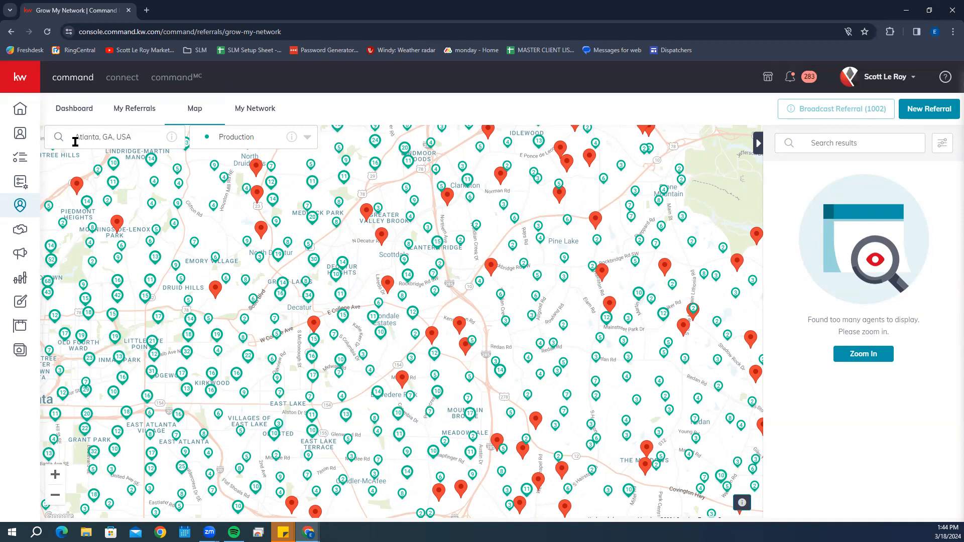
{"action": "scroll", "coordinate": [467, 321], "scroll_direction": "down", "scroll_amount": 1}
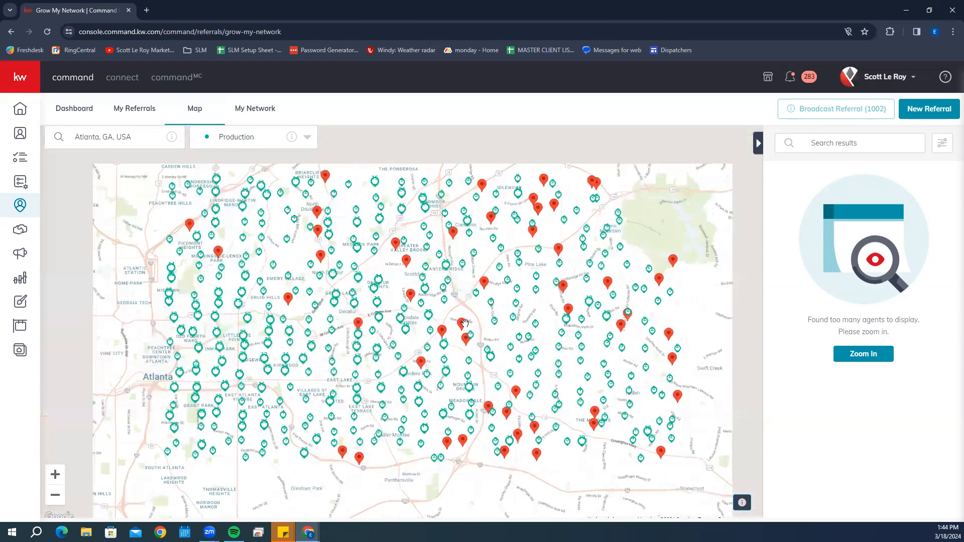
{"action": "scroll", "coordinate": [464, 323], "scroll_direction": "up", "scroll_amount": 1}
{"action": "scroll", "coordinate": [440, 316], "scroll_direction": "up", "scroll_amount": 1}
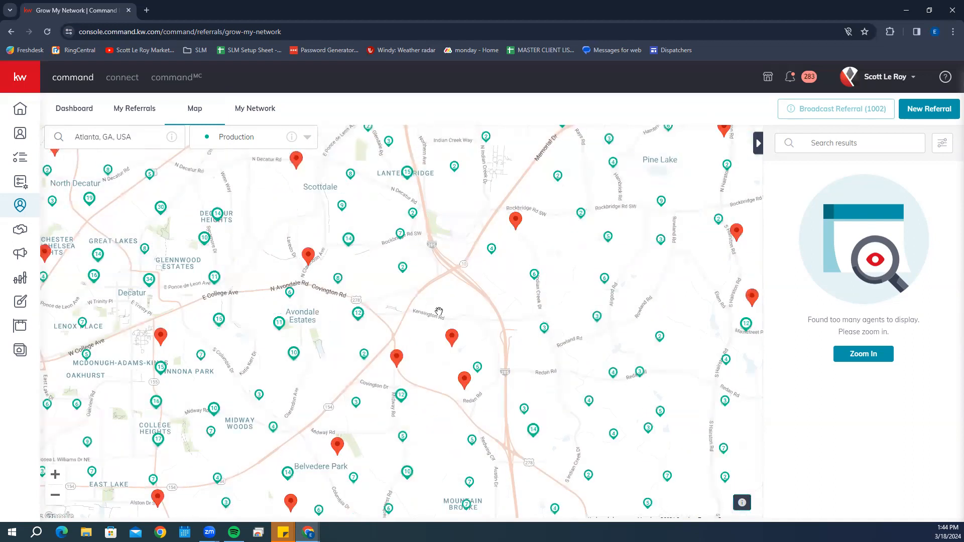
{"action": "scroll", "coordinate": [557, 299], "scroll_direction": "up", "scroll_amount": 1}
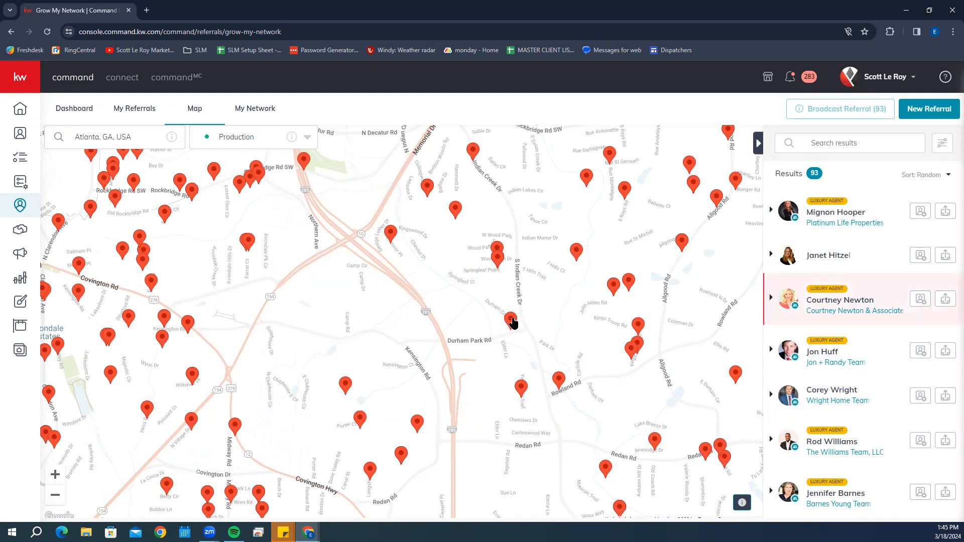
Expand the highlighted agent's result to review the About and Agent Stats details, and show the account options that include Referrals Profile
{"action": "left_click", "coordinate": [770, 301]}
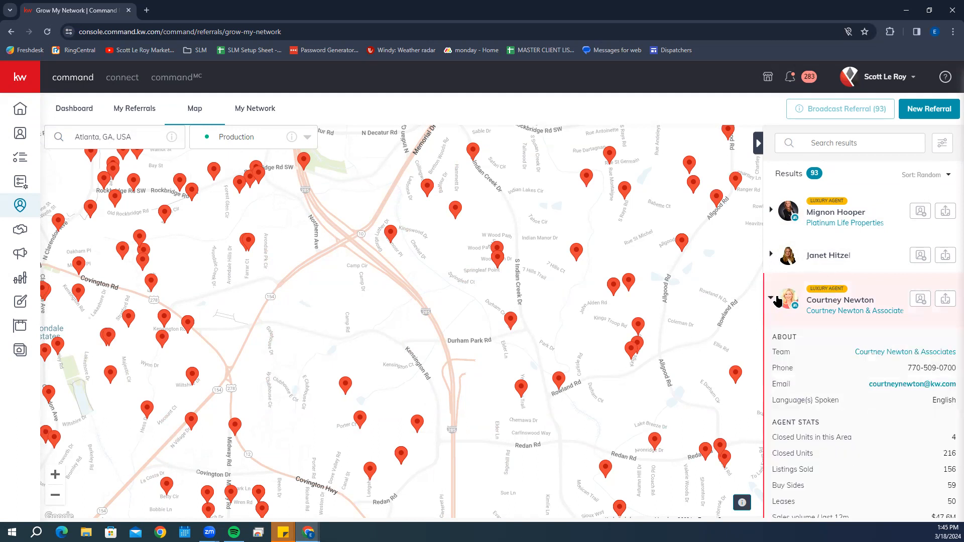
{"action": "scroll", "coordinate": [808, 262], "scroll_direction": "down", "scroll_amount": 2}
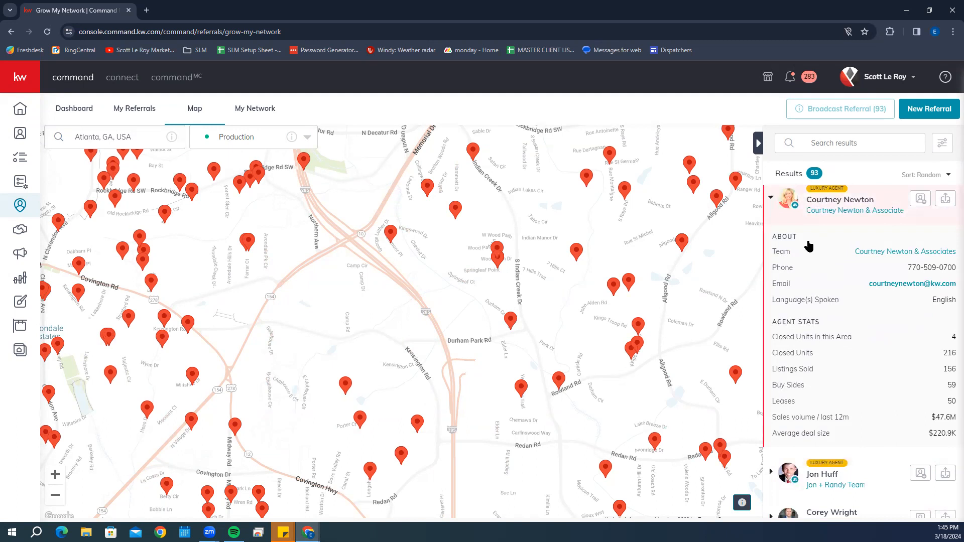
{"action": "left_click", "coordinate": [874, 78]}
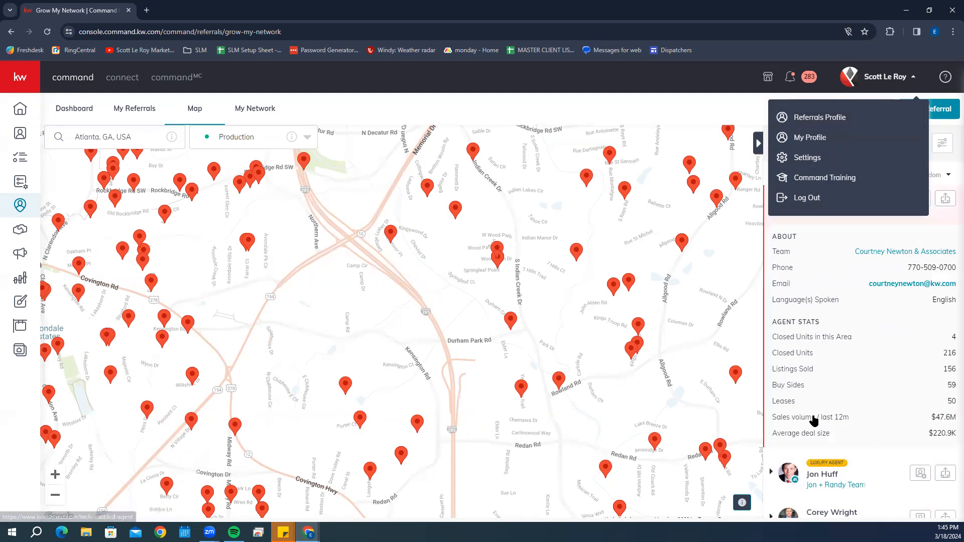
Close the account options and filter the map's agents to at least 1 closed unit in this area
{"action": "left_click", "coordinate": [805, 247]}
{"action": "left_click", "coordinate": [803, 203]}
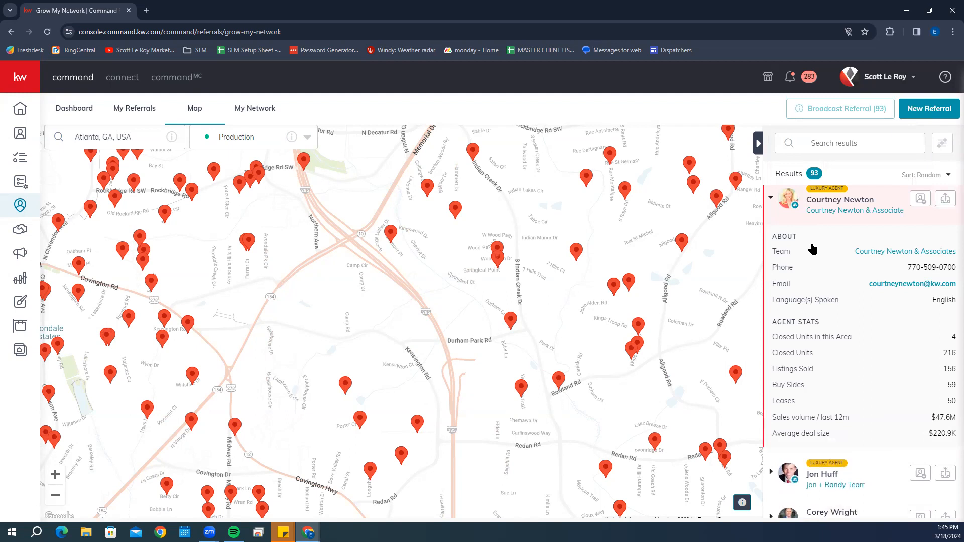
{"action": "scroll", "coordinate": [821, 308], "scroll_direction": "up", "scroll_amount": 2}
{"action": "scroll", "coordinate": [823, 316], "scroll_direction": "down", "scroll_amount": 1}
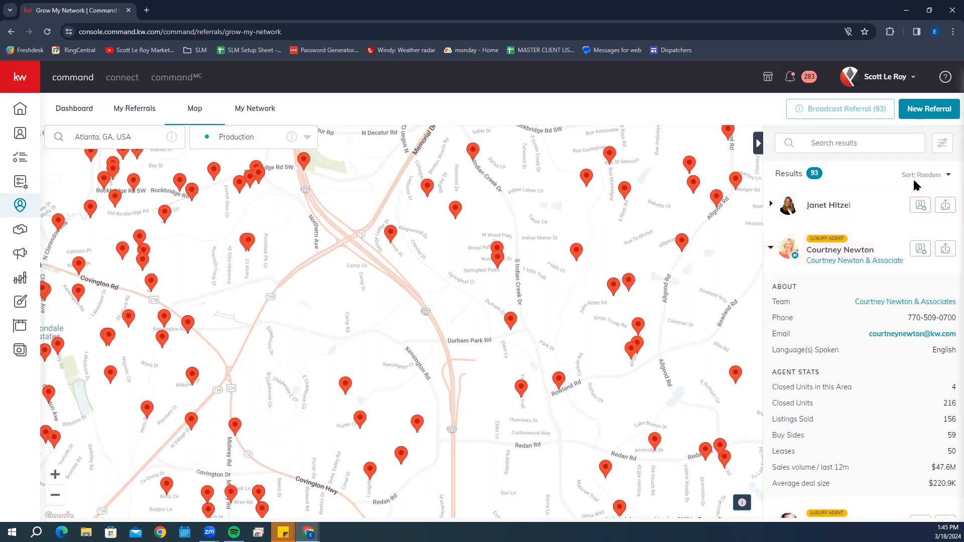
{"action": "left_click", "coordinate": [942, 144]}
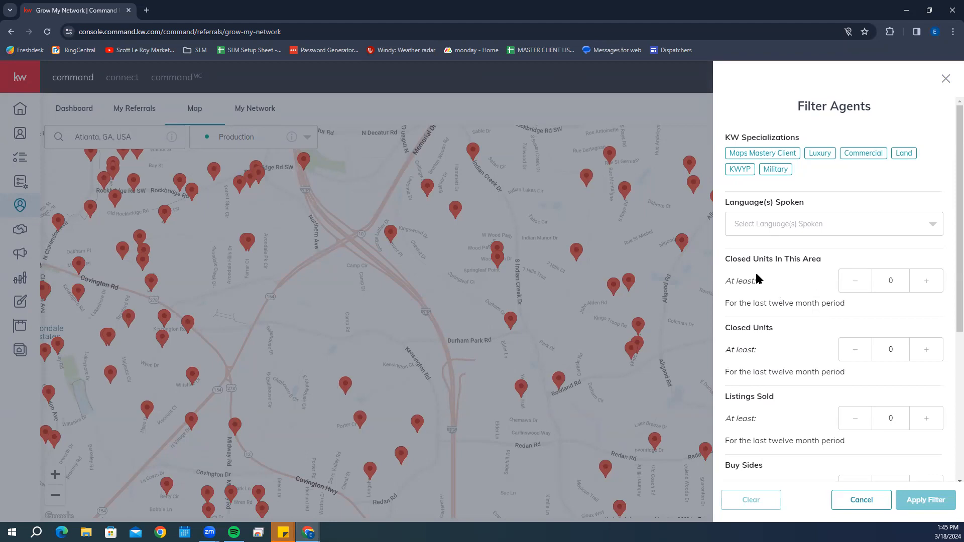
{"action": "left_click", "coordinate": [932, 281]}
{"action": "left_click", "coordinate": [928, 499]}
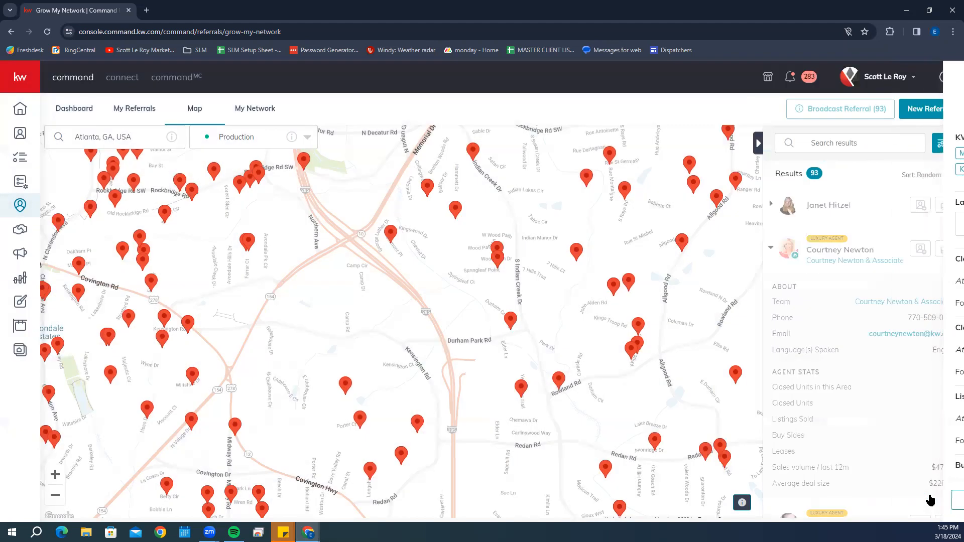
{"action": "scroll", "coordinate": [798, 195], "scroll_direction": "up", "scroll_amount": 1}
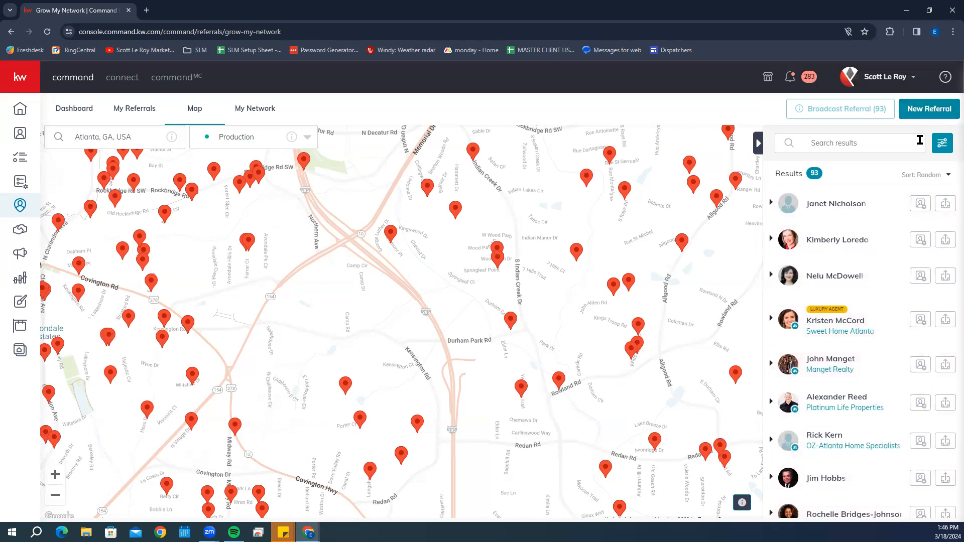
Review the production criteria in the agent filters, clear all filter values, and apply the cleared filter
{"action": "left_click", "coordinate": [943, 142]}
{"action": "scroll", "coordinate": [817, 348], "scroll_direction": "down", "scroll_amount": 5}
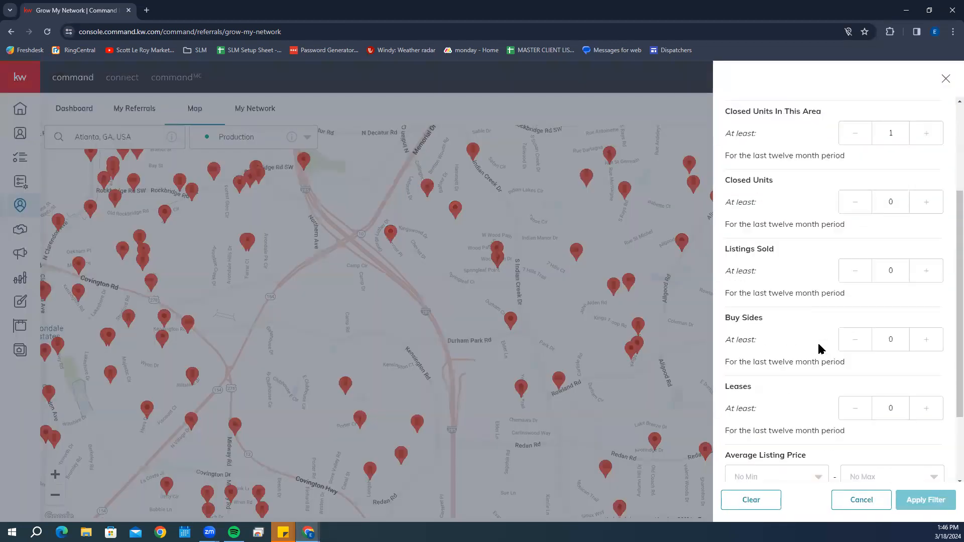
{"action": "scroll", "coordinate": [817, 348], "scroll_direction": "up", "scroll_amount": 5}
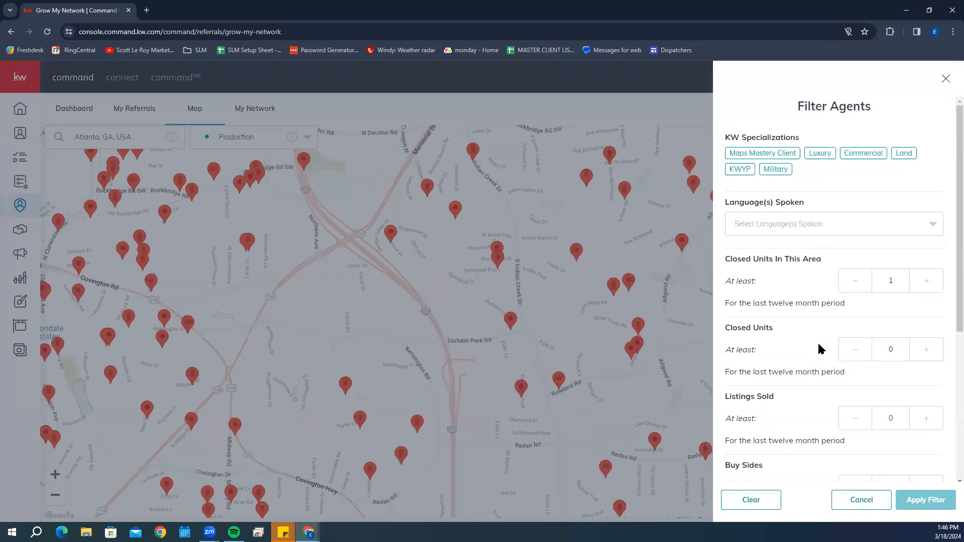
{"action": "left_click", "coordinate": [749, 498]}
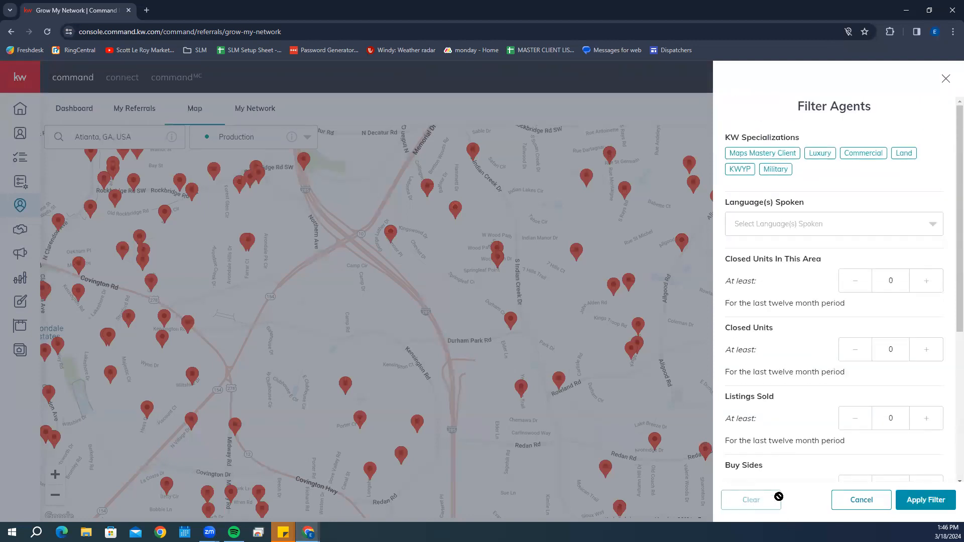
{"action": "left_click", "coordinate": [926, 500]}
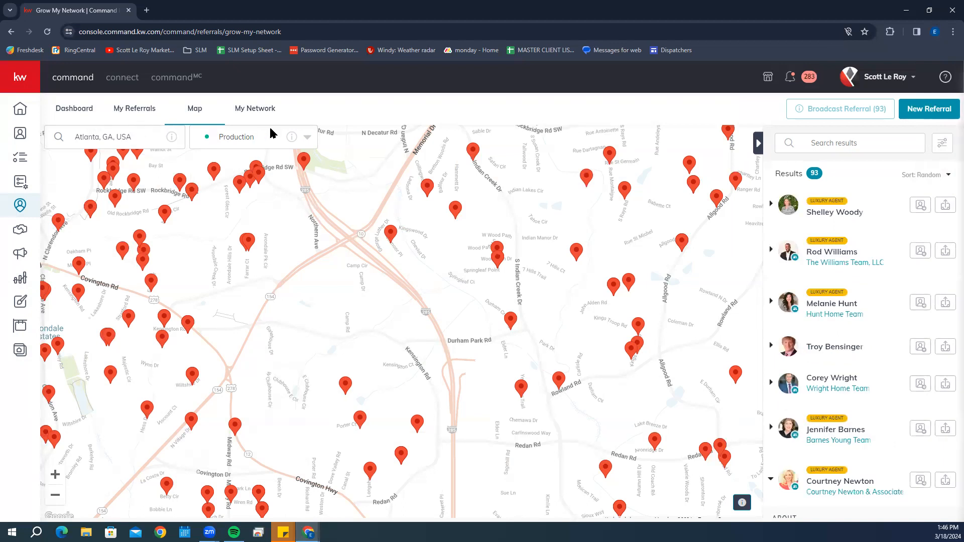
Switch the referral map to Market Centers, find the Atlanta offices, and show the Atlanta - Midtown center with its agents
{"action": "left_click", "coordinate": [254, 137]}
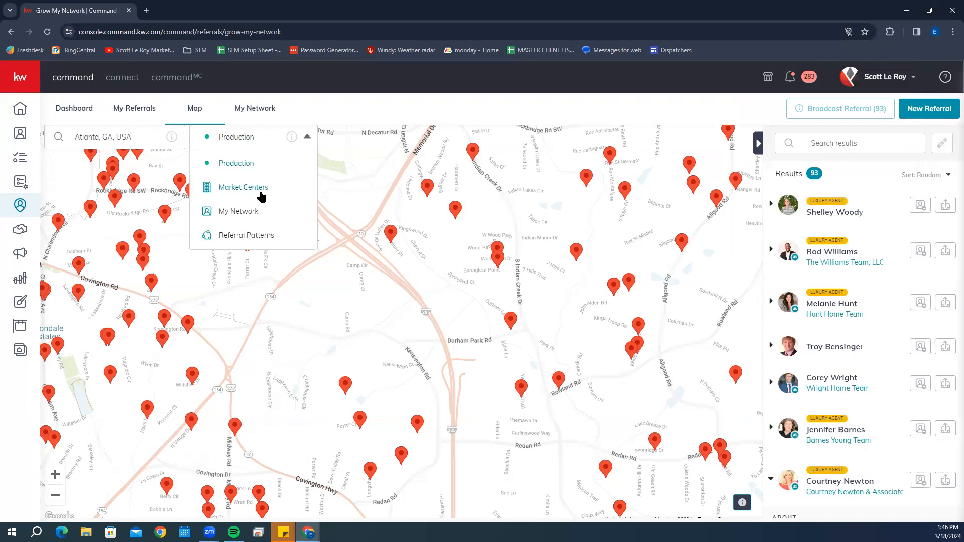
{"action": "left_click", "coordinate": [244, 187]}
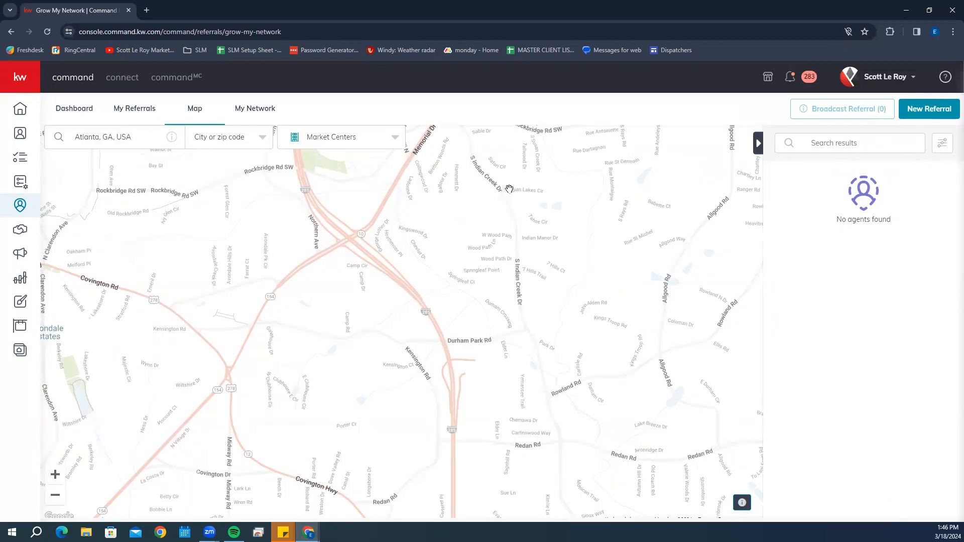
{"action": "scroll", "coordinate": [499, 260], "scroll_direction": "down", "scroll_amount": 2}
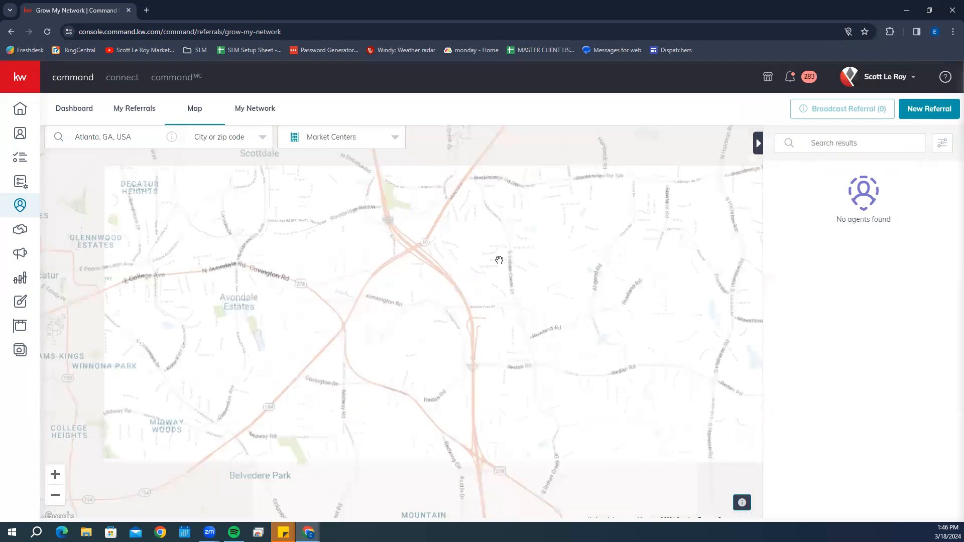
{"action": "scroll", "coordinate": [499, 260], "scroll_direction": "down", "scroll_amount": 3}
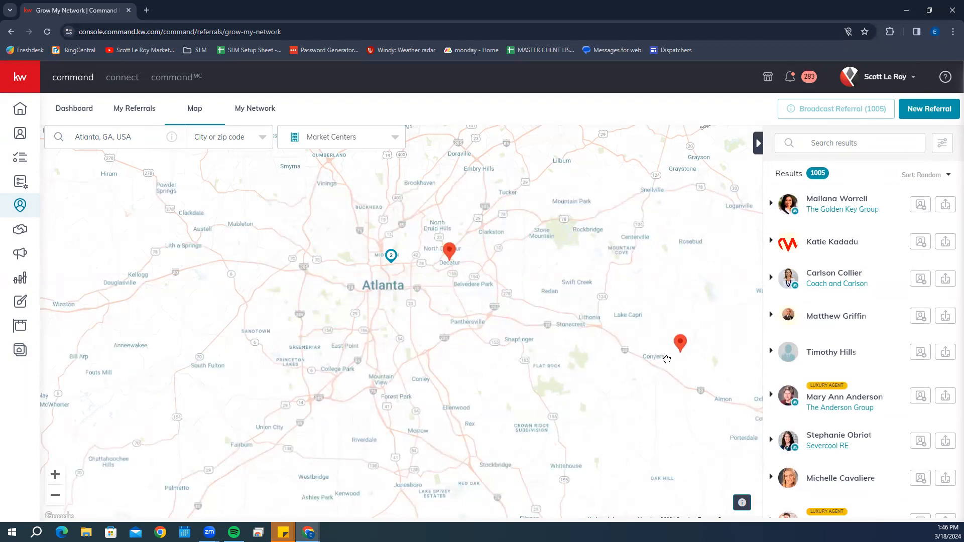
{"action": "scroll", "coordinate": [370, 298], "scroll_direction": "up", "scroll_amount": 2}
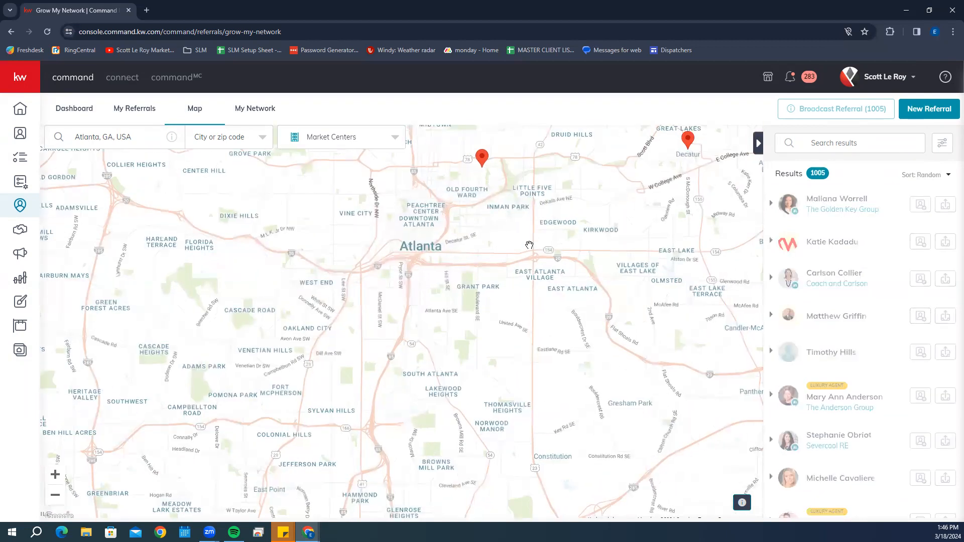
{"action": "left_click_drag", "start_coordinate": [529, 245], "coordinate": [496, 399]}
{"action": "scroll", "coordinate": [527, 303], "scroll_direction": "up", "scroll_amount": 1}
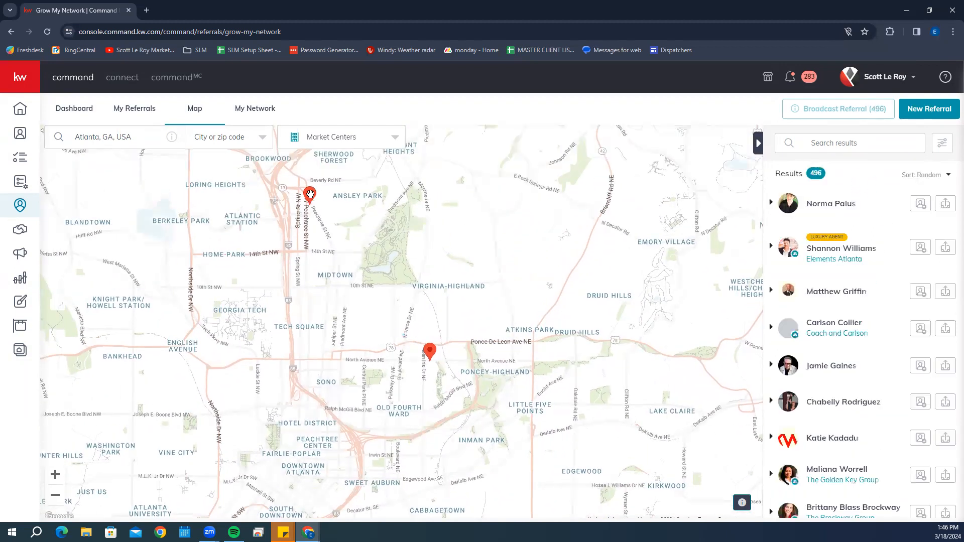
{"action": "left_click", "coordinate": [310, 195]}
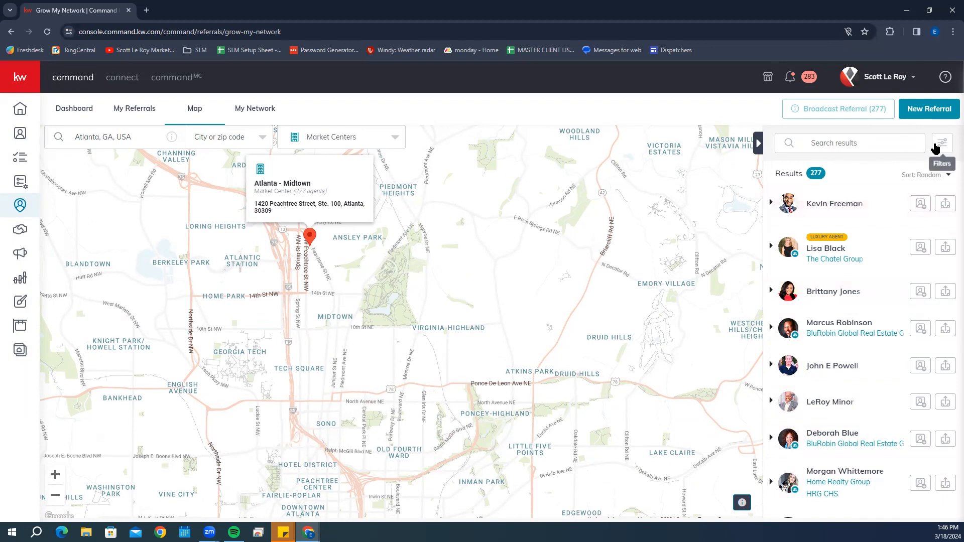
Check the agent filters without applying any, and review the first luxury agent's details before collapsing them
{"action": "left_click", "coordinate": [942, 143]}
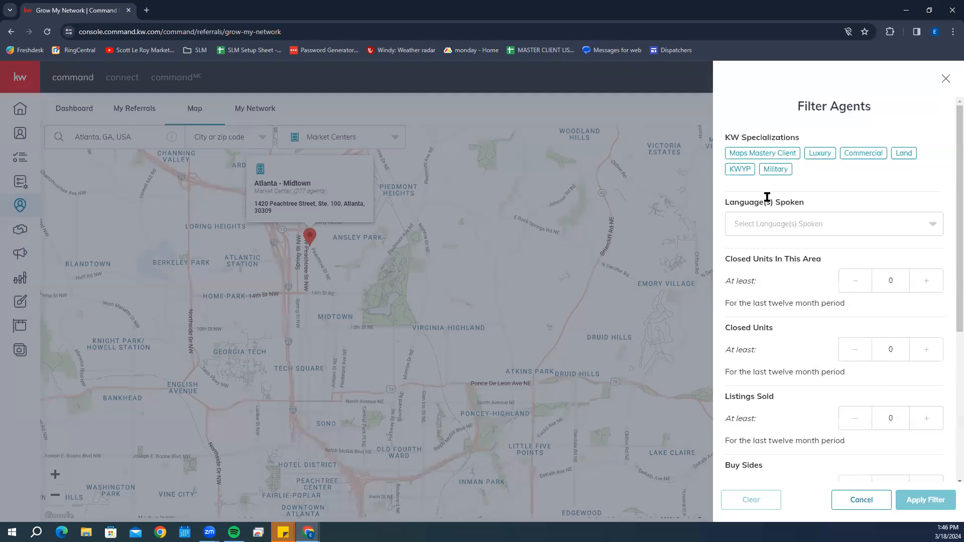
{"action": "left_click", "coordinate": [852, 499]}
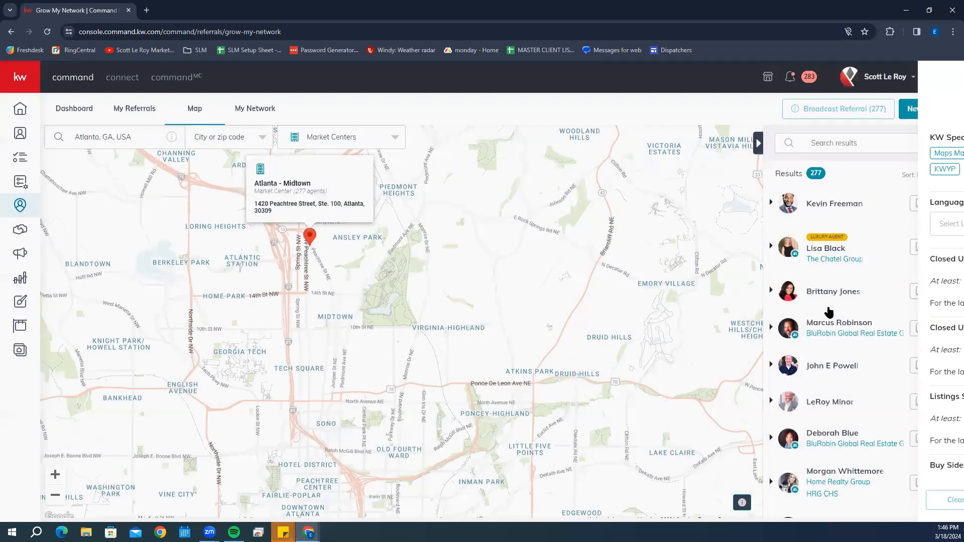
{"action": "left_click", "coordinate": [771, 248]}
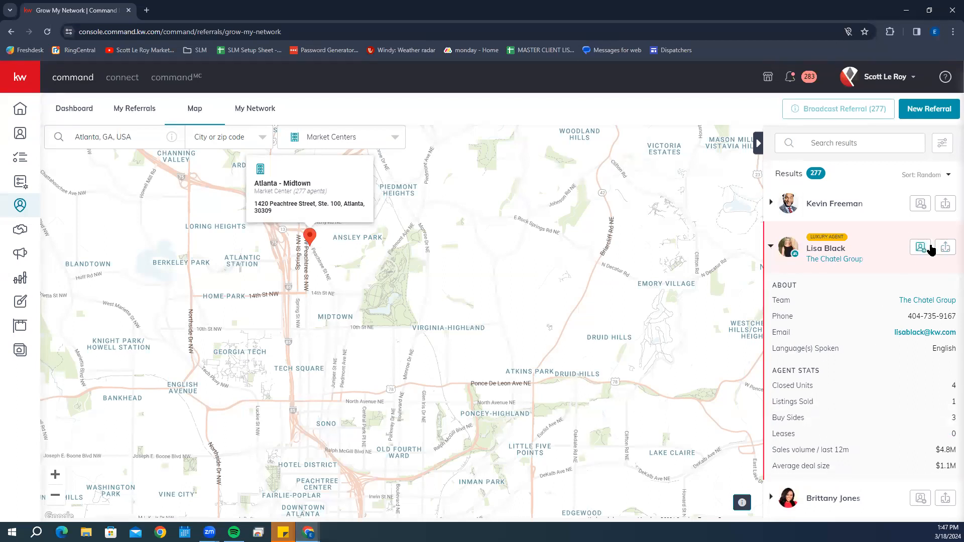
{"action": "left_click", "coordinate": [771, 247]}
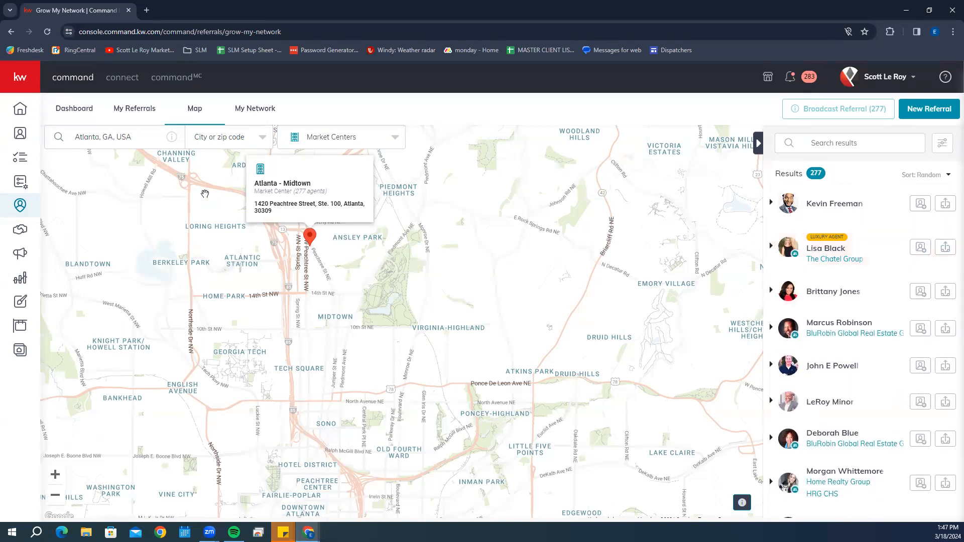
Switch the map to My Network, view the whole United States, and show the details of the agent near Los Angeles
{"action": "left_click", "coordinate": [338, 136]}
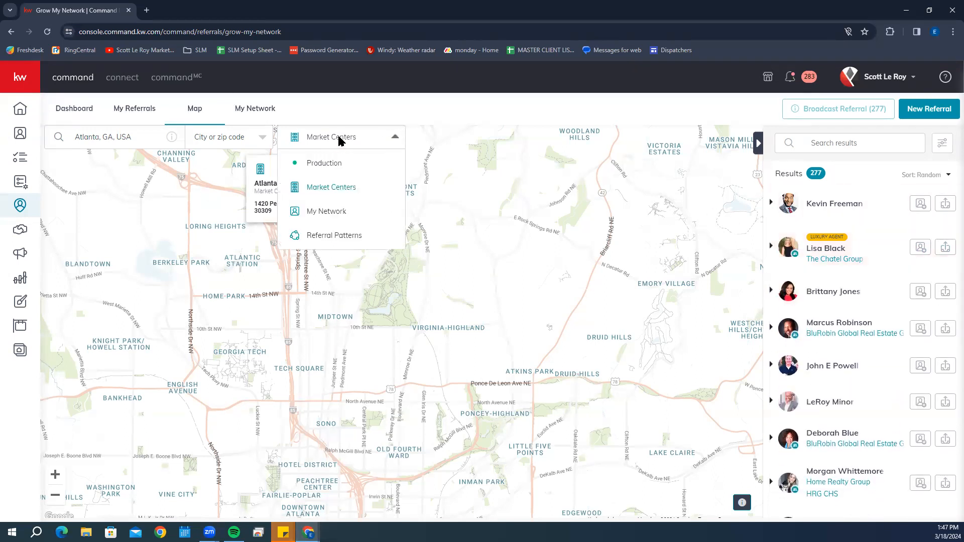
{"action": "left_click", "coordinate": [329, 216]}
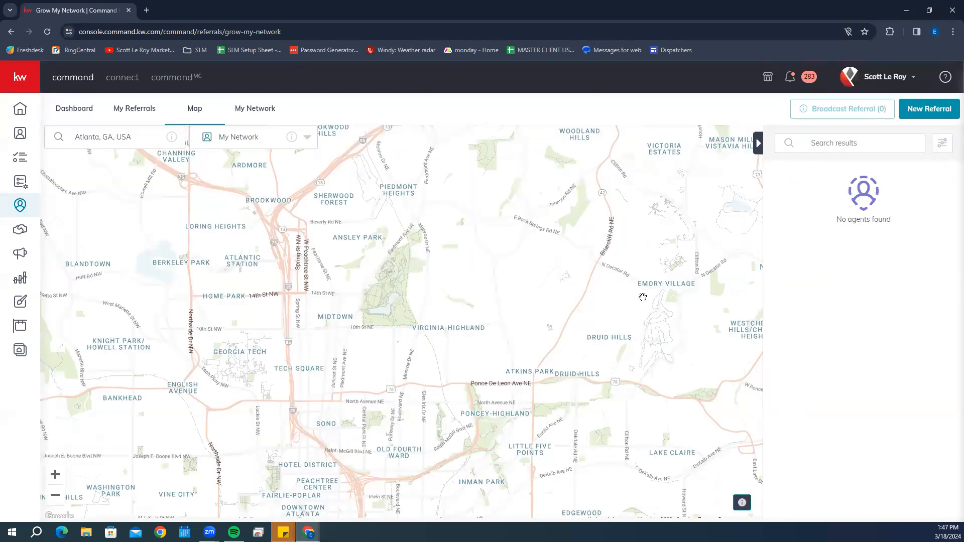
{"action": "scroll", "coordinate": [642, 298], "scroll_direction": "down", "scroll_amount": 2}
{"action": "scroll", "coordinate": [643, 297], "scroll_direction": "down", "scroll_amount": 4}
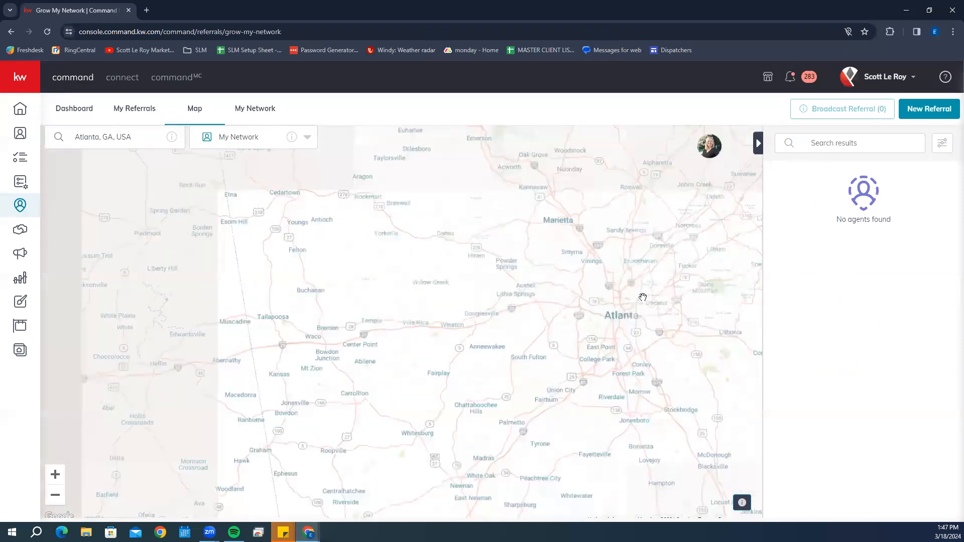
{"action": "scroll", "coordinate": [642, 297], "scroll_direction": "down", "scroll_amount": 2}
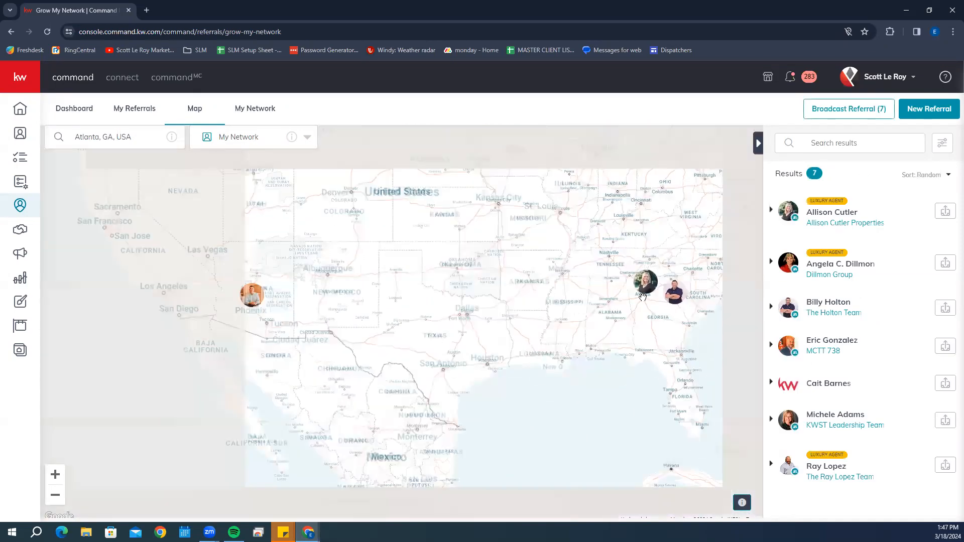
{"action": "left_click_drag", "start_coordinate": [560, 252], "coordinate": [561, 286]}
{"action": "scroll", "coordinate": [562, 283], "scroll_direction": "down", "scroll_amount": 1}
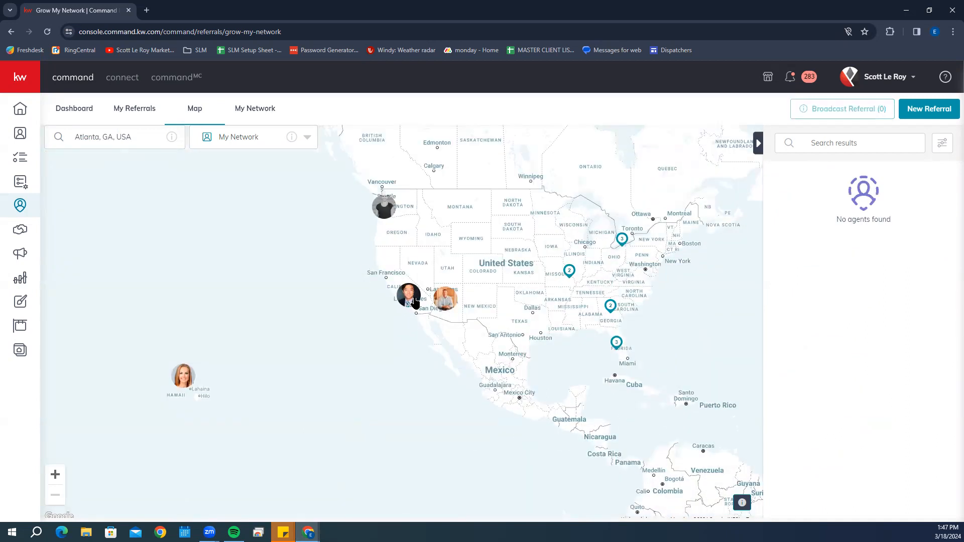
{"action": "scroll", "coordinate": [484, 281], "scroll_direction": "up", "scroll_amount": 1}
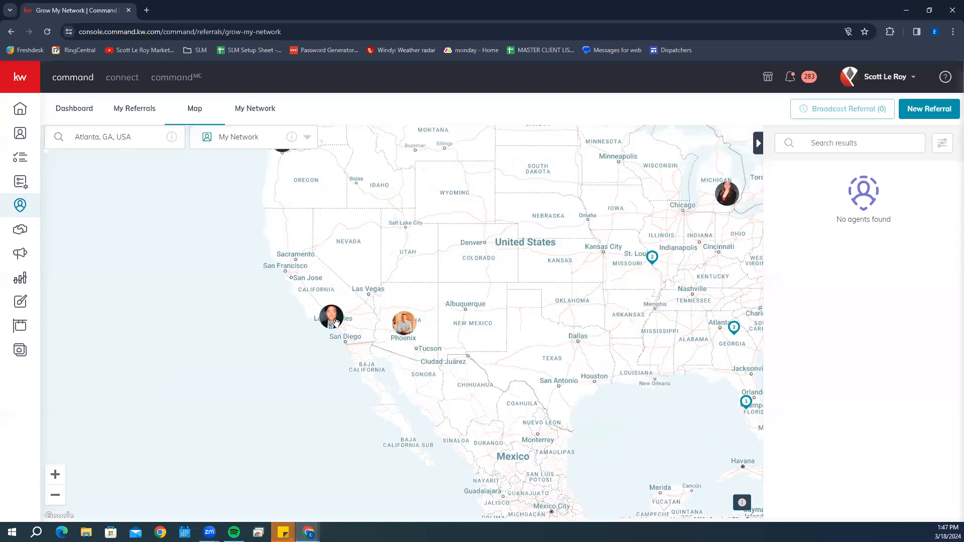
{"action": "left_click", "coordinate": [339, 316]}
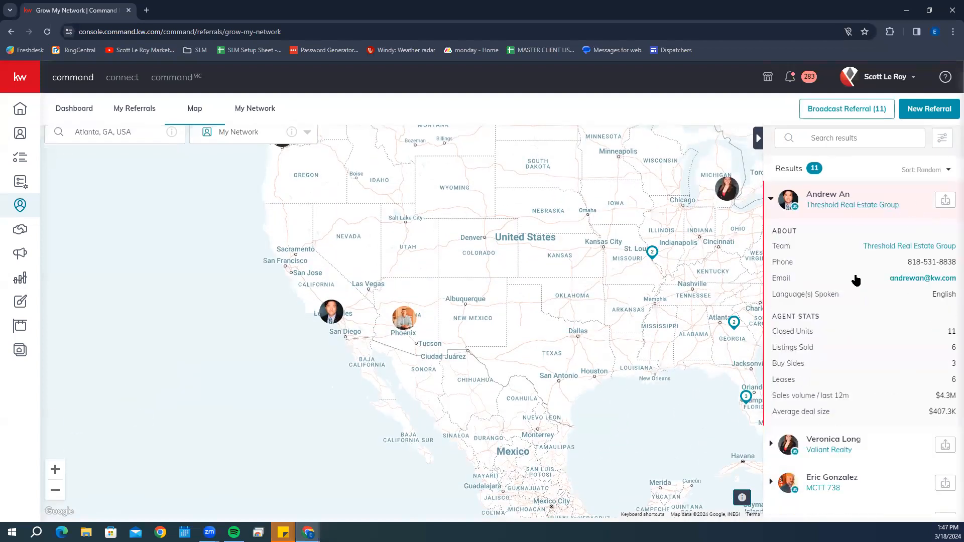
Switch the map to Referral Patterns and review the city-to-city referral list from Austin, TX
{"action": "left_click", "coordinate": [256, 138]}
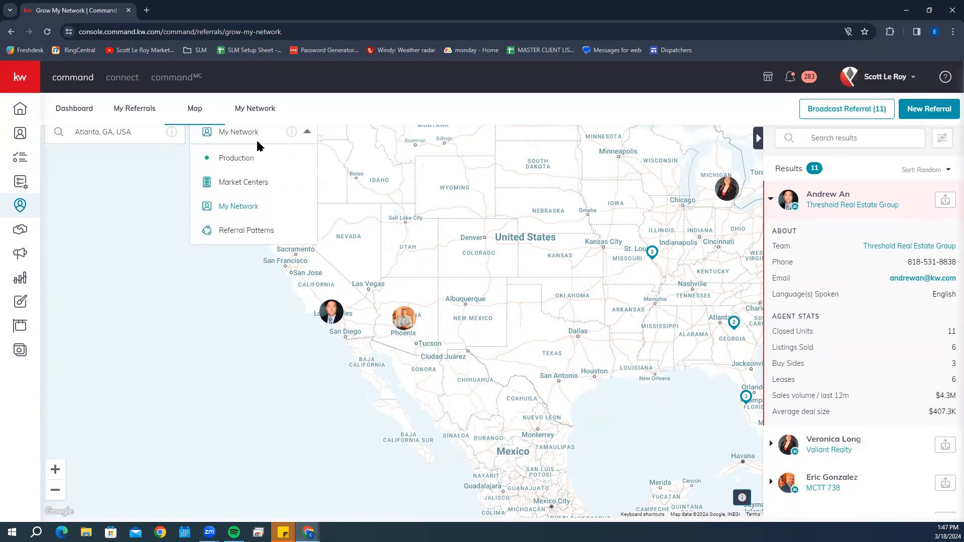
{"action": "left_click", "coordinate": [253, 232]}
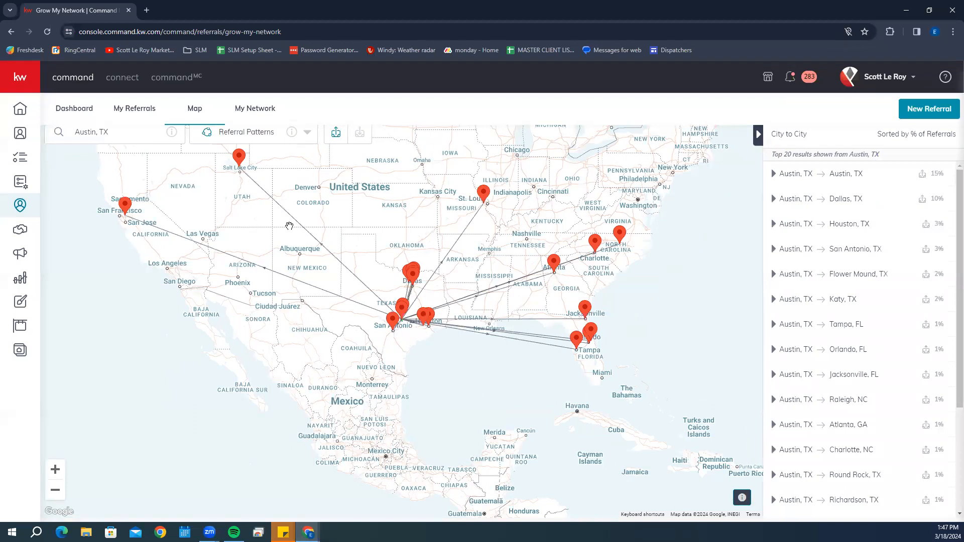
{"action": "mouse_move", "coordinate": [907, 307]}
{"action": "mouse_move", "coordinate": [773, 274]}
{"action": "scroll", "coordinate": [775, 273], "scroll_direction": "down", "scroll_amount": 3}
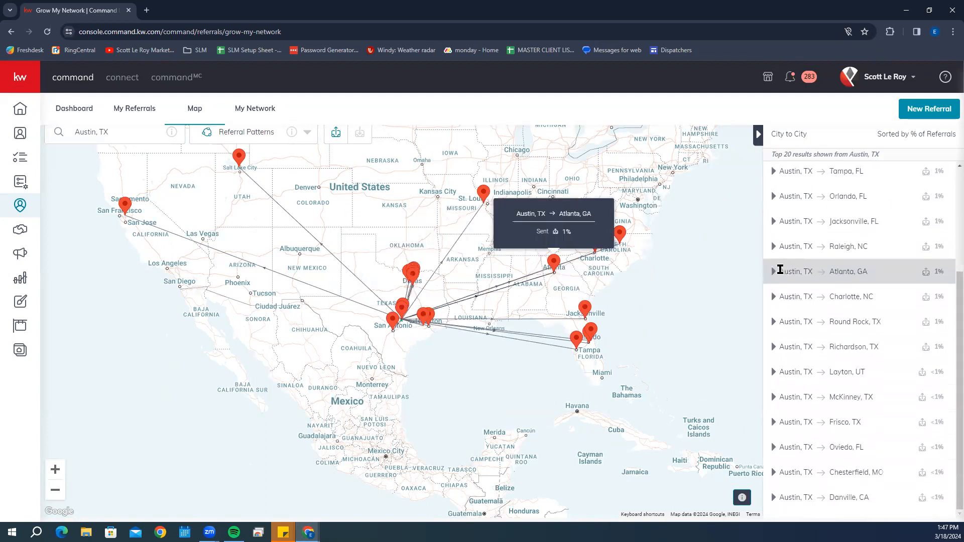
{"action": "scroll", "coordinate": [804, 279], "scroll_direction": "up", "scroll_amount": 3}
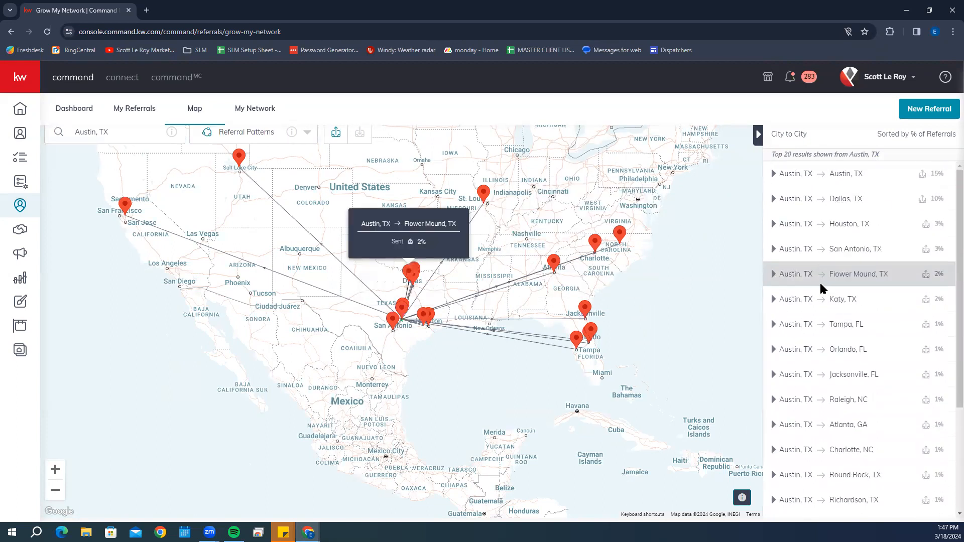
Open the My Network page and review the listed agents' locations, favorites, tags and referral options
{"action": "left_click", "coordinate": [255, 109]}
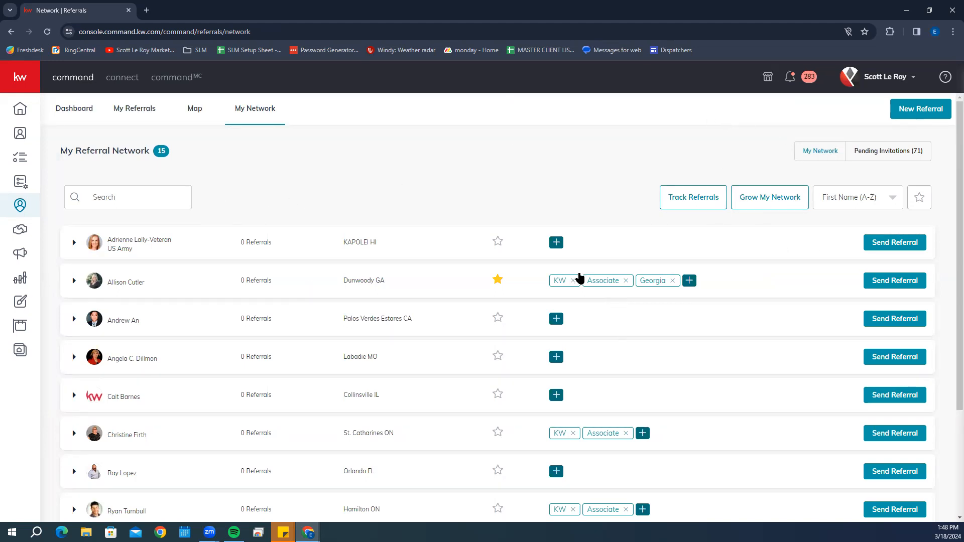
{"action": "scroll", "coordinate": [579, 278], "scroll_direction": "down", "scroll_amount": 3}
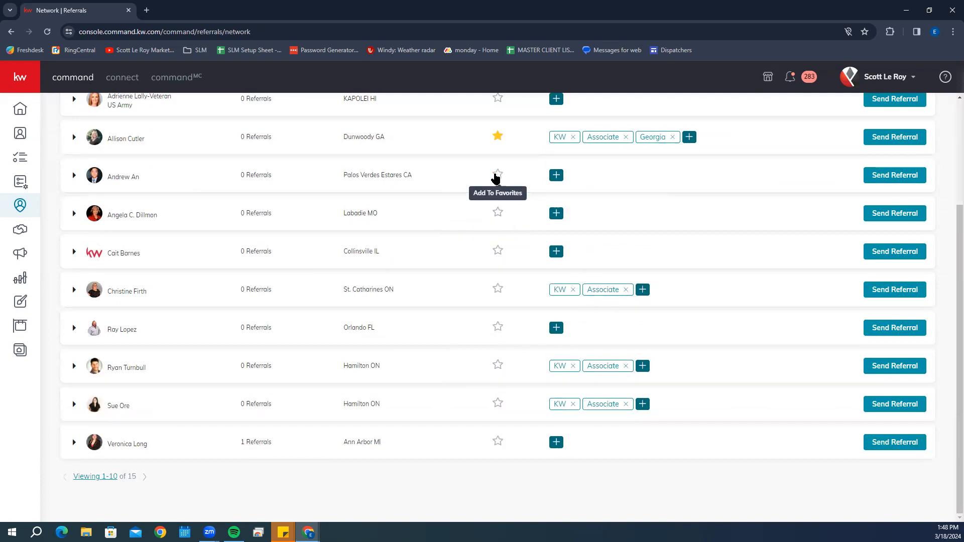
{"action": "scroll", "coordinate": [478, 294], "scroll_direction": "up", "scroll_amount": 3}
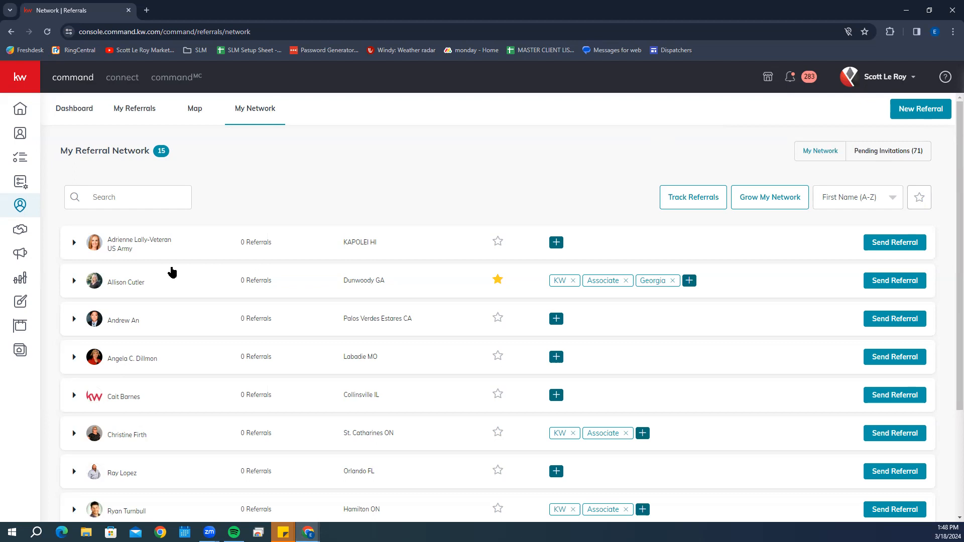
Open Opportunities and review The Dream Team's listing, buyer and lease pipelines, opportunity ratio and monthly activity chart
{"action": "left_click", "coordinate": [21, 232]}
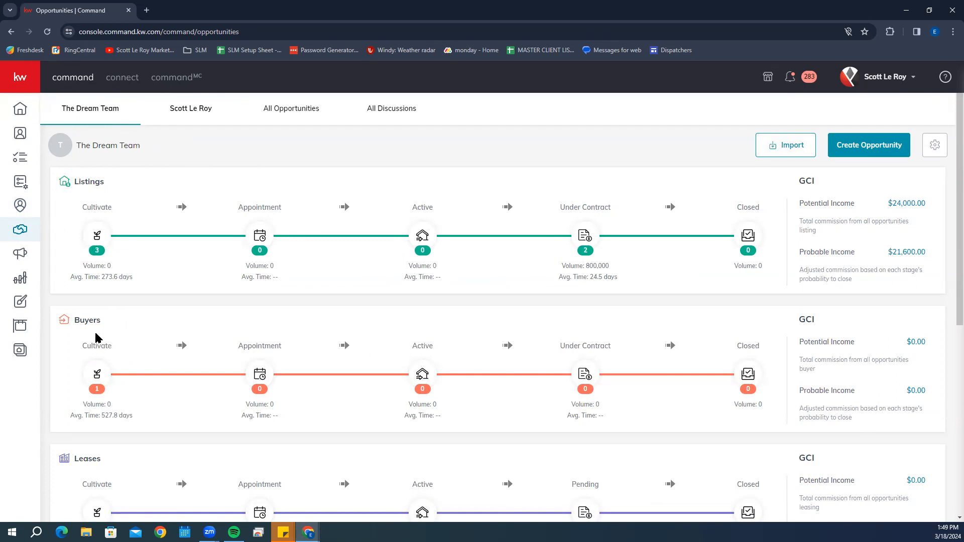
{"action": "scroll", "coordinate": [88, 326], "scroll_direction": "down", "scroll_amount": 5}
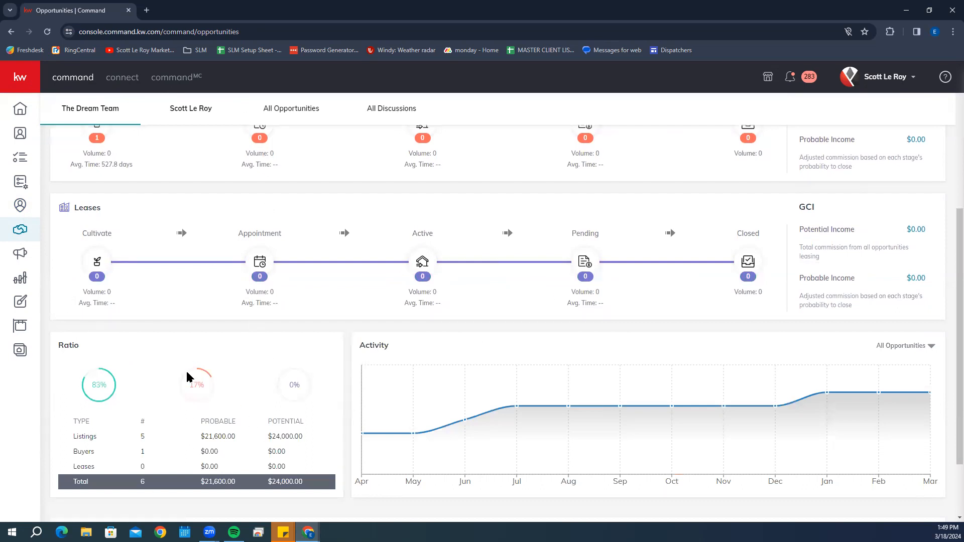
{"action": "mouse_move", "coordinate": [464, 397]}
{"action": "mouse_move", "coordinate": [626, 383]}
{"action": "mouse_move", "coordinate": [415, 378]}
{"action": "scroll", "coordinate": [415, 378], "scroll_direction": "up", "scroll_amount": 2}
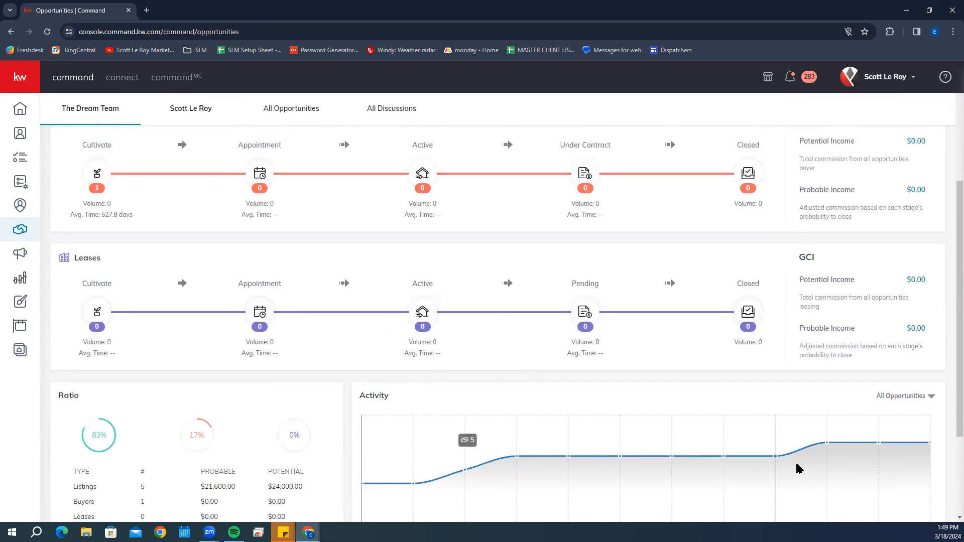
{"action": "scroll", "coordinate": [502, 437], "scroll_direction": "down", "scroll_amount": 3}
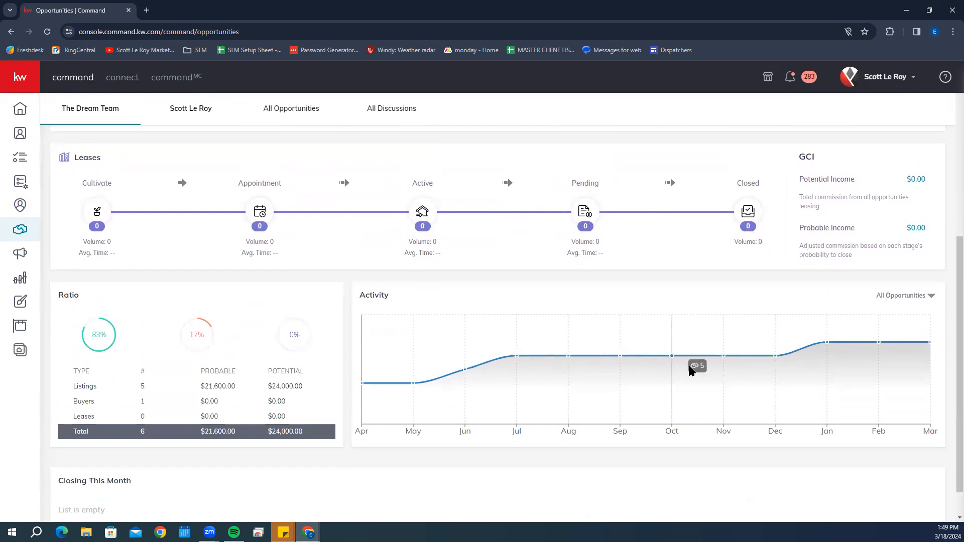
{"action": "scroll", "coordinate": [431, 394], "scroll_direction": "up", "scroll_amount": 5}
{"action": "scroll", "coordinate": [453, 443], "scroll_direction": "up", "scroll_amount": 1}
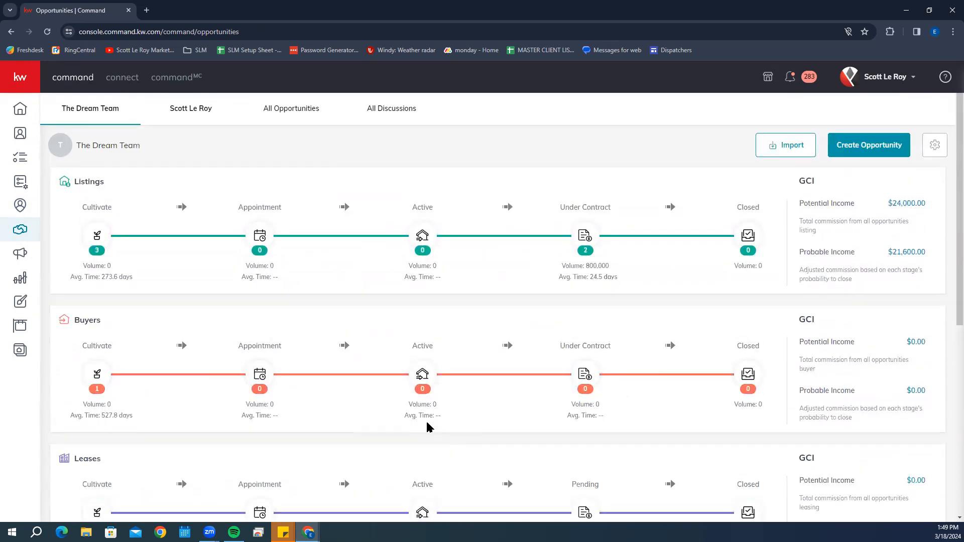
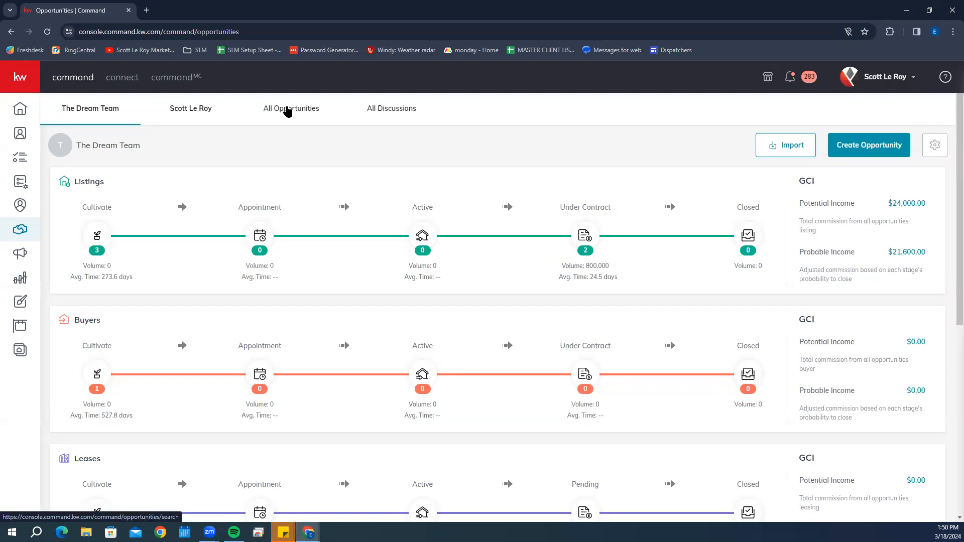
Browse all opportunities and open the active listing that has a property address near the end of the list
{"action": "left_click", "coordinate": [288, 111]}
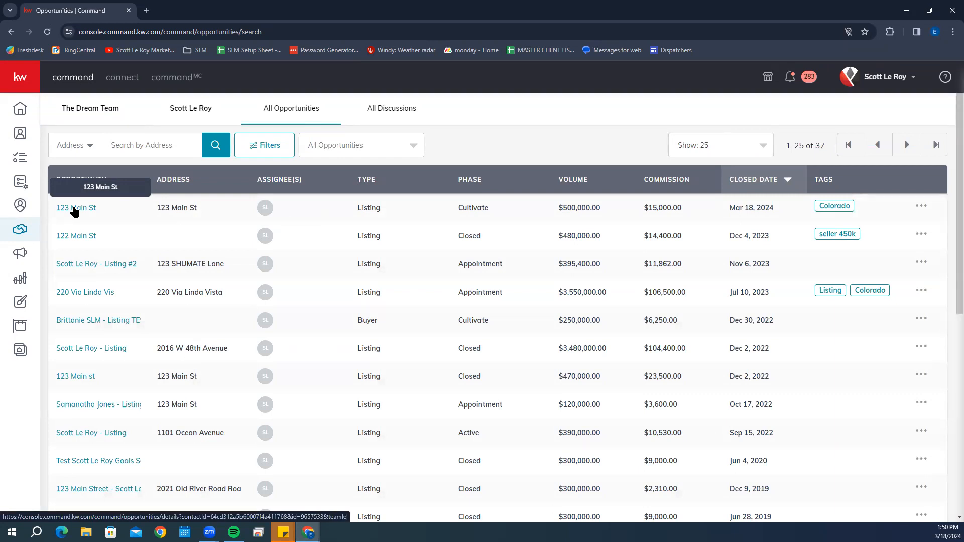
{"action": "scroll", "coordinate": [75, 212], "scroll_direction": "down", "scroll_amount": 5}
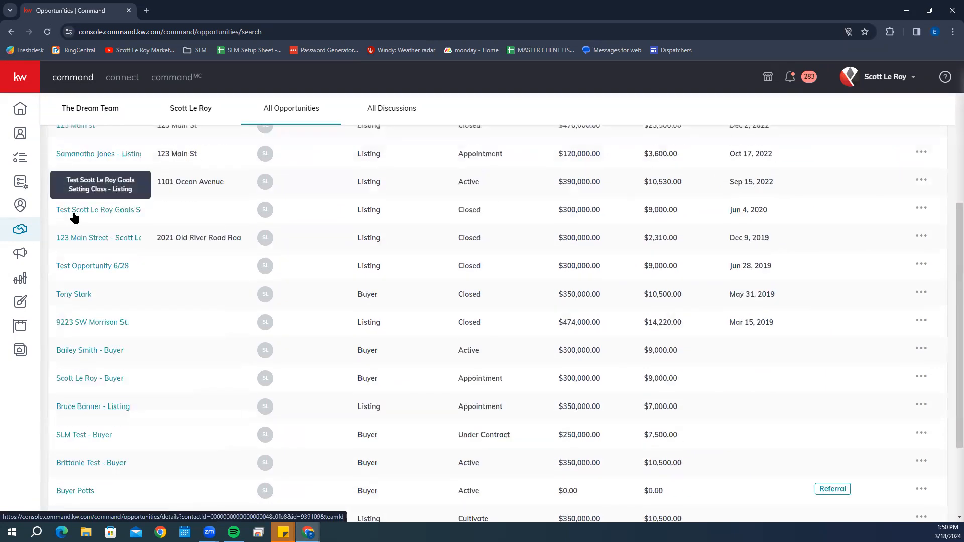
{"action": "scroll", "coordinate": [82, 241], "scroll_direction": "down", "scroll_amount": 2}
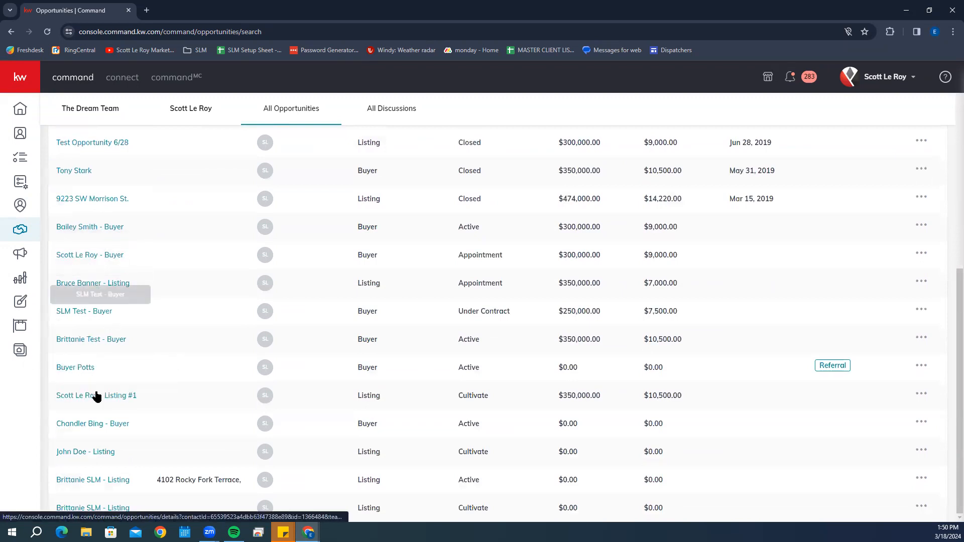
{"action": "left_click", "coordinate": [107, 480]}
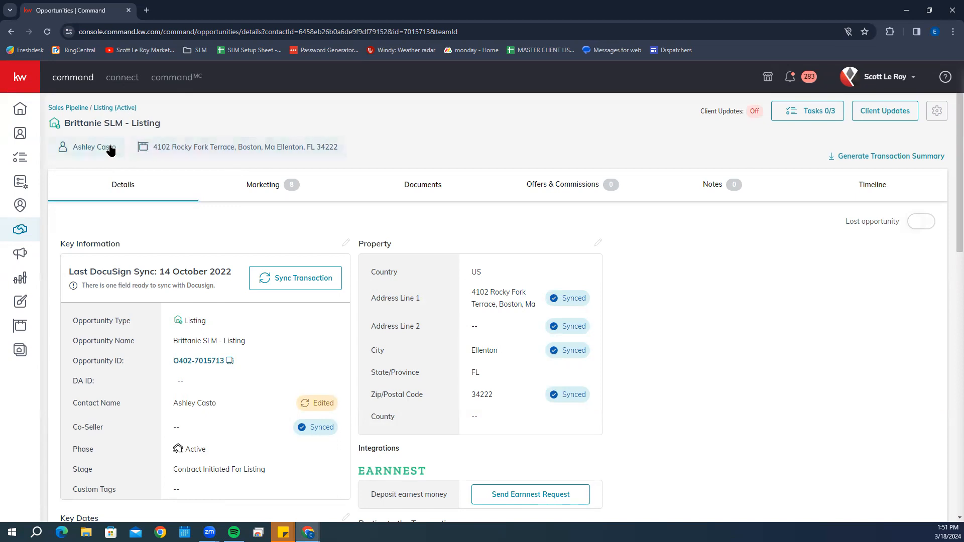
View the listing's linked contact card and property card, leaving both unchanged
{"action": "left_click", "coordinate": [78, 150]}
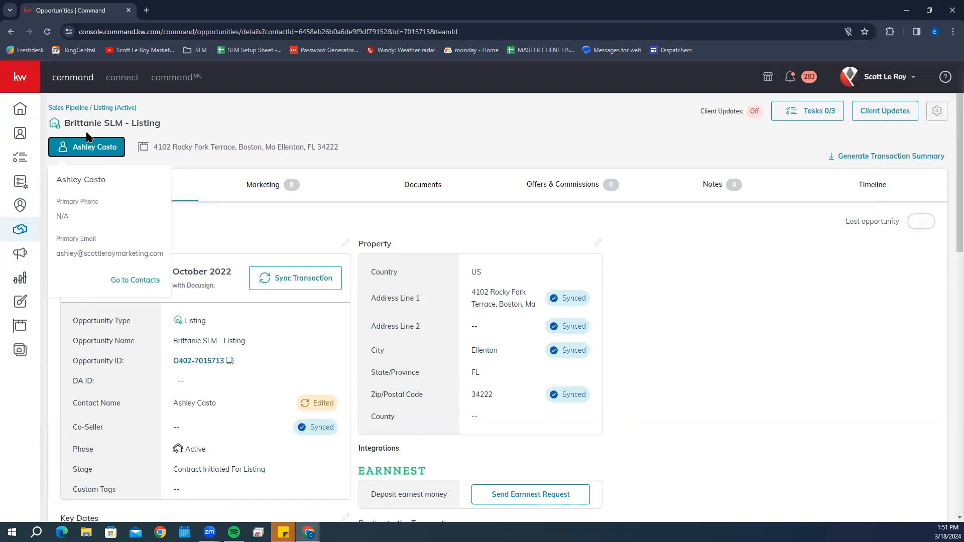
{"action": "left_click", "coordinate": [210, 149]}
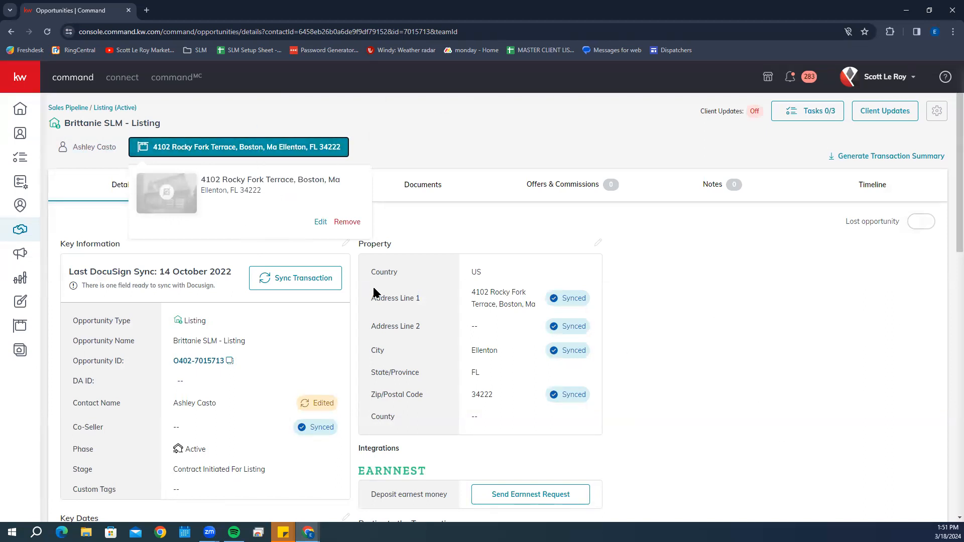
{"action": "left_click", "coordinate": [529, 232]}
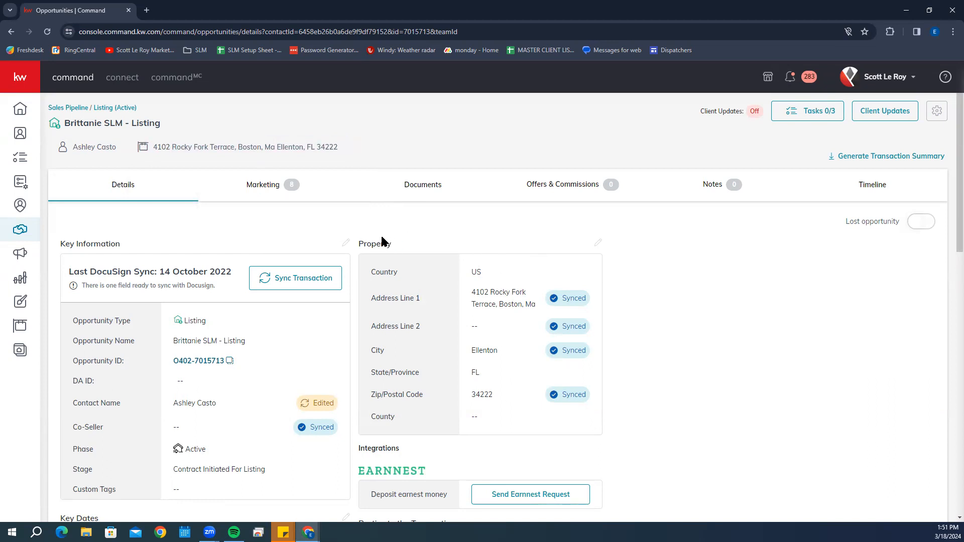
Review the listing's details, including key information, key dates, transaction parties, seller worksheet, financial information and ownership
{"action": "scroll", "coordinate": [382, 241], "scroll_direction": "down", "scroll_amount": 2}
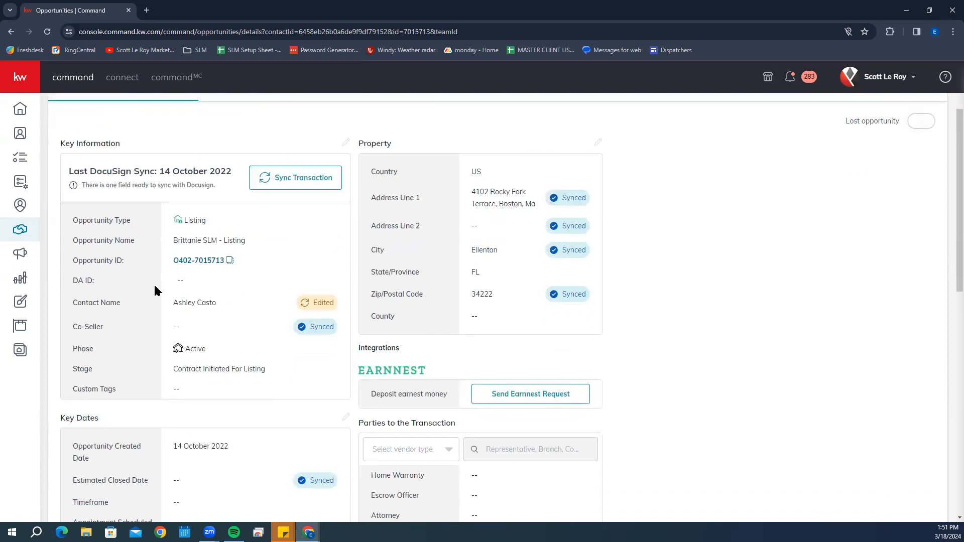
{"action": "scroll", "coordinate": [249, 216], "scroll_direction": "down", "scroll_amount": 6}
{"action": "scroll", "coordinate": [249, 216], "scroll_direction": "up", "scroll_amount": 6}
{"action": "scroll", "coordinate": [148, 258], "scroll_direction": "down", "scroll_amount": 7}
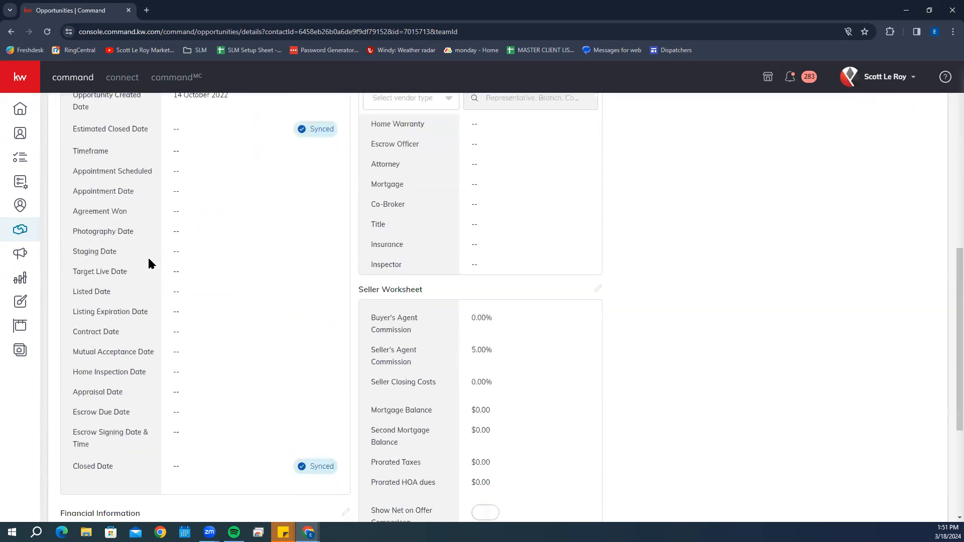
{"action": "scroll", "coordinate": [153, 254], "scroll_direction": "up", "scroll_amount": 2}
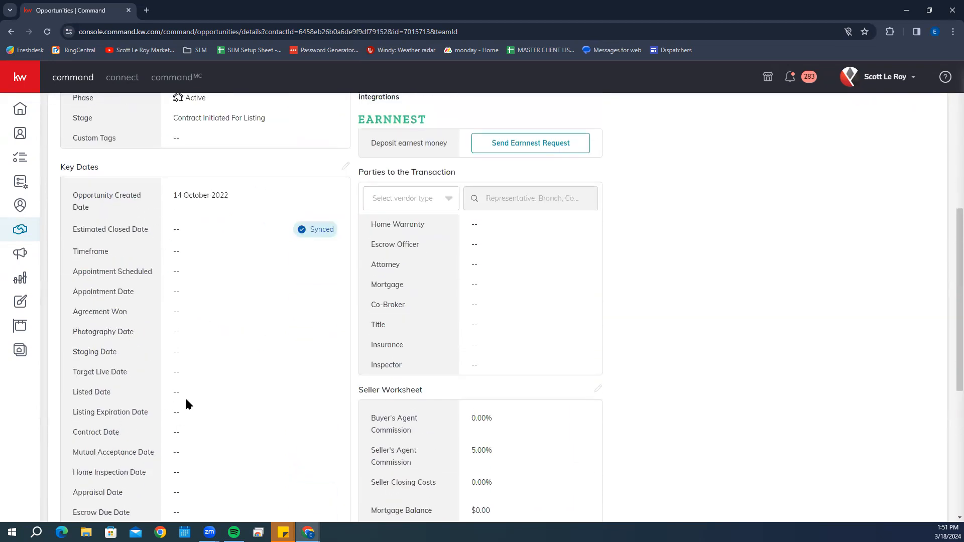
{"action": "scroll", "coordinate": [203, 204], "scroll_direction": "down", "scroll_amount": 6}
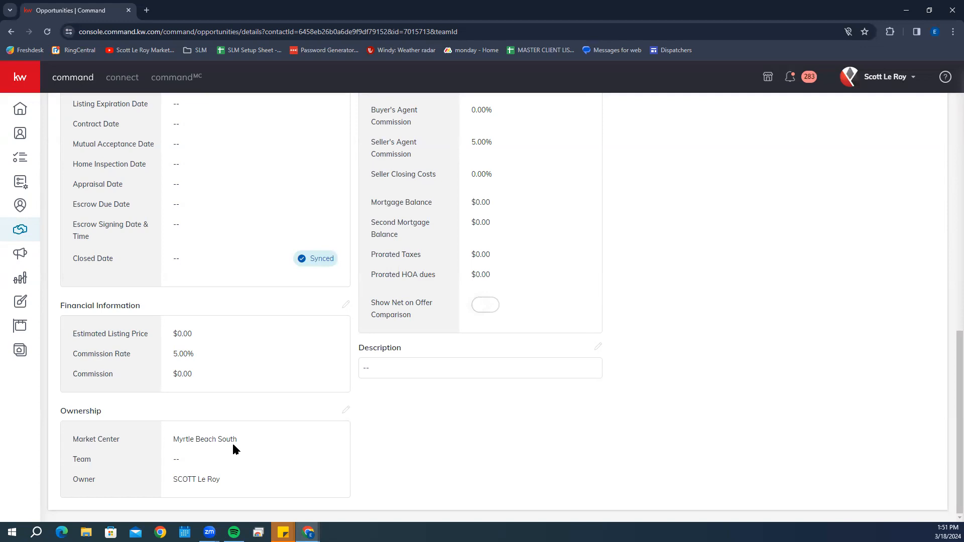
{"action": "scroll", "coordinate": [233, 445], "scroll_direction": "up", "scroll_amount": 15}
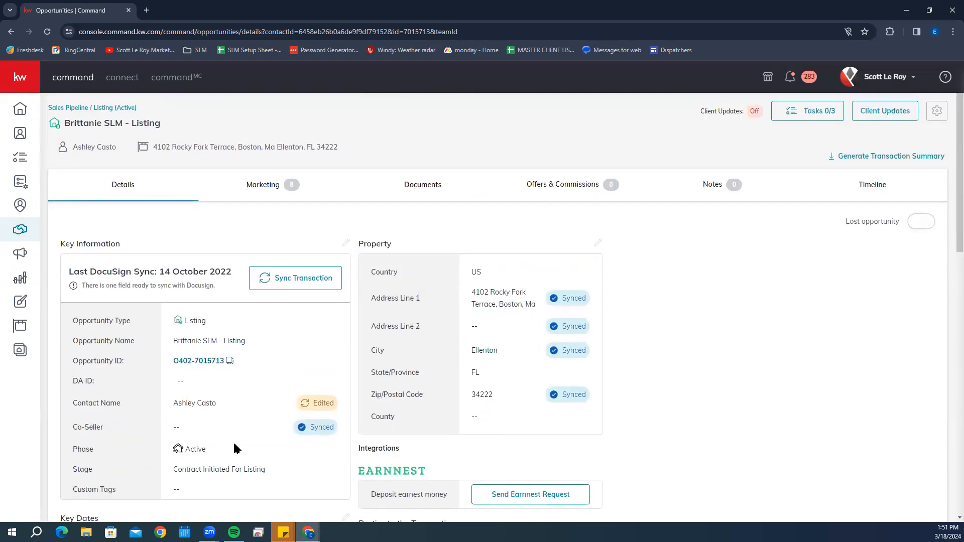
Return to the Opportunities pipeline and check the market center choices for a new opportunity without creating it
{"action": "left_click", "coordinate": [18, 235]}
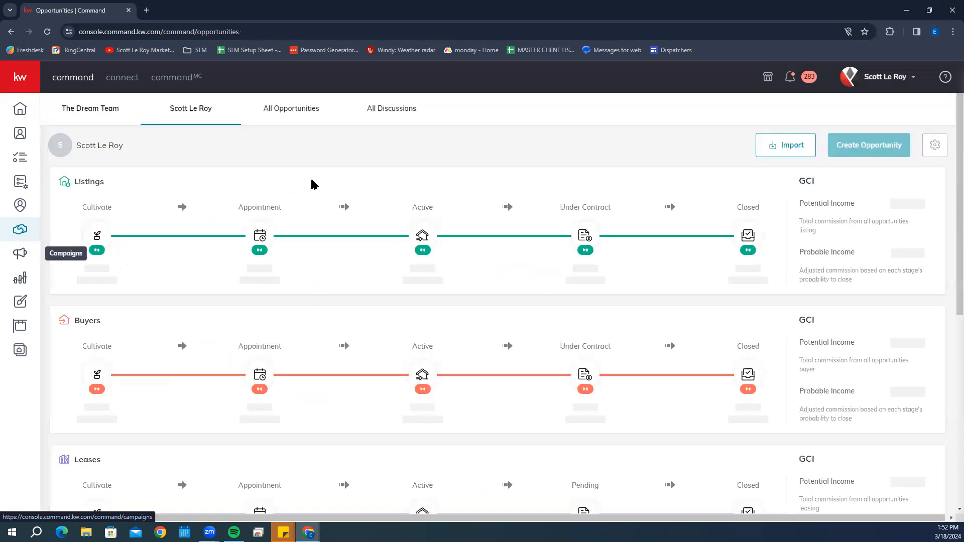
{"action": "left_click", "coordinate": [887, 148]}
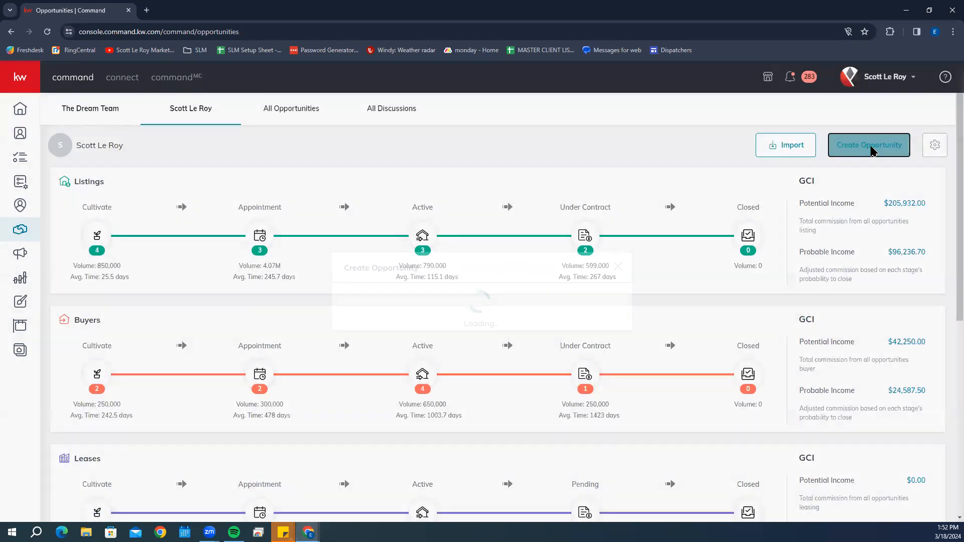
{"action": "left_click", "coordinate": [389, 130]}
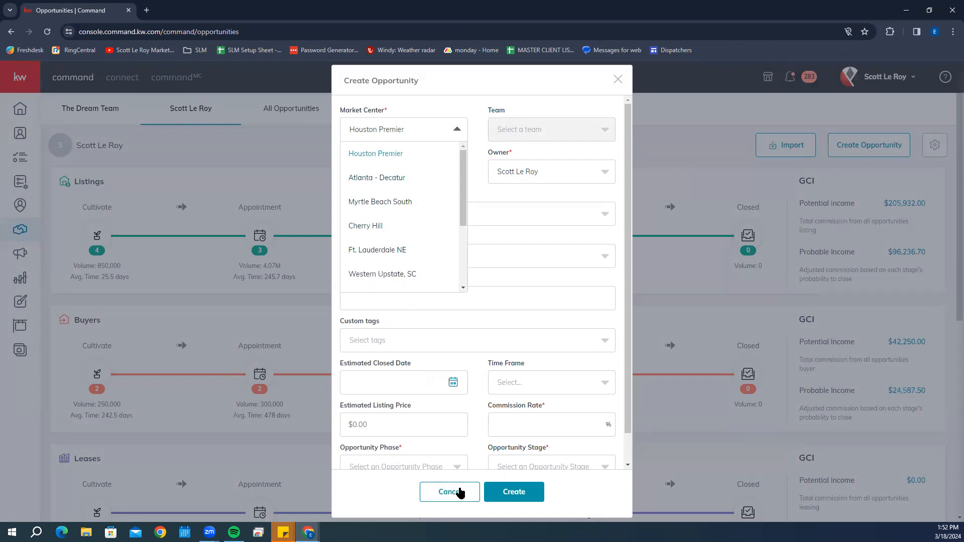
{"action": "left_click", "coordinate": [449, 492]}
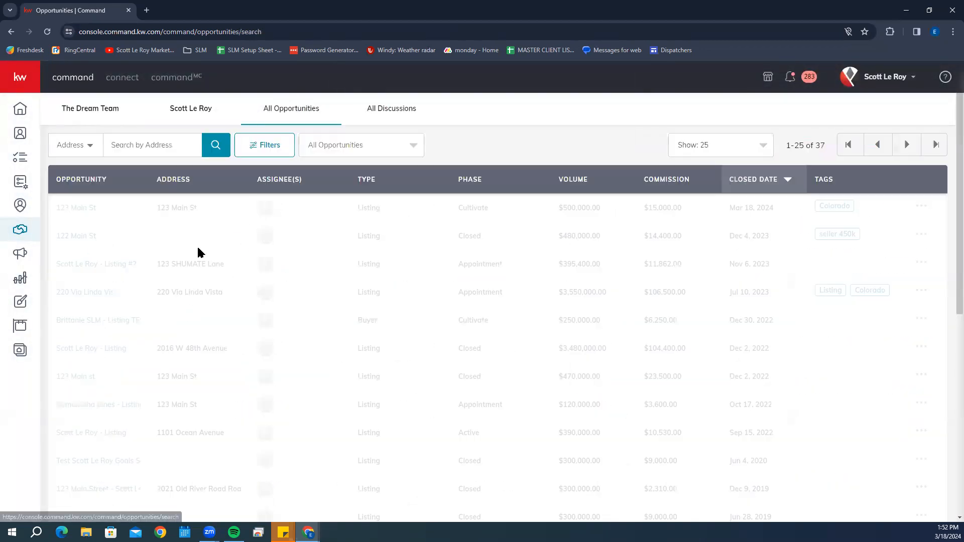
Reopen the same active listing from the full opportunities list and show its documents
{"action": "scroll", "coordinate": [197, 248], "scroll_direction": "down", "scroll_amount": 6}
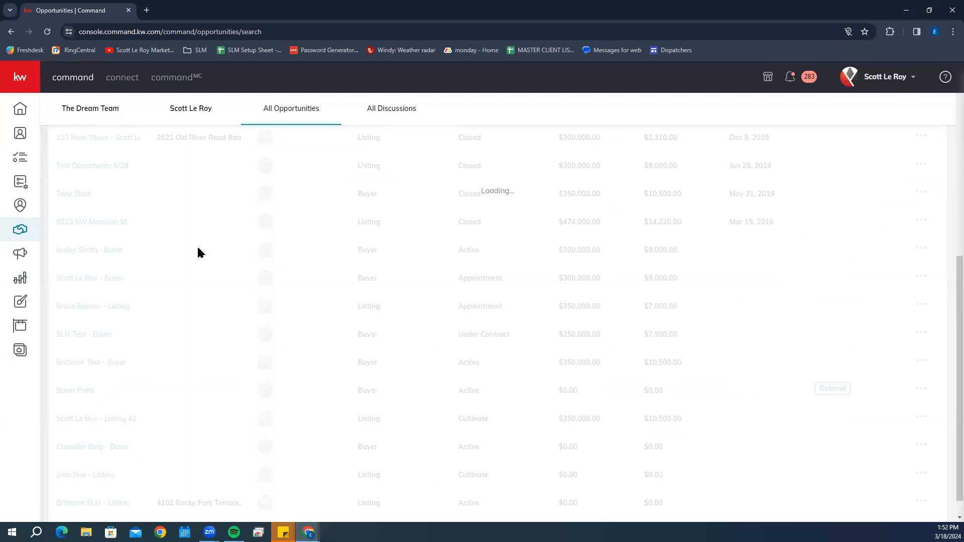
{"action": "left_click", "coordinate": [104, 504]}
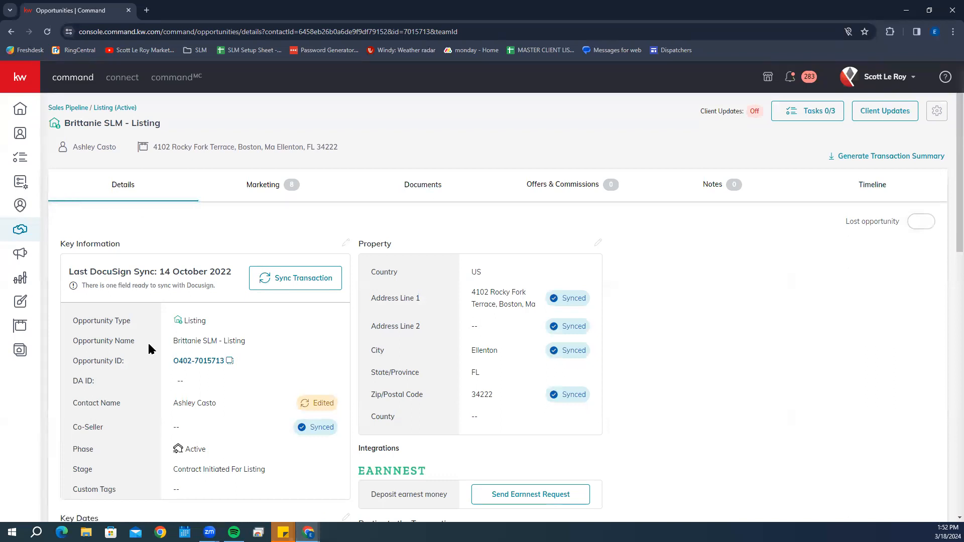
{"action": "left_click", "coordinate": [429, 186]}
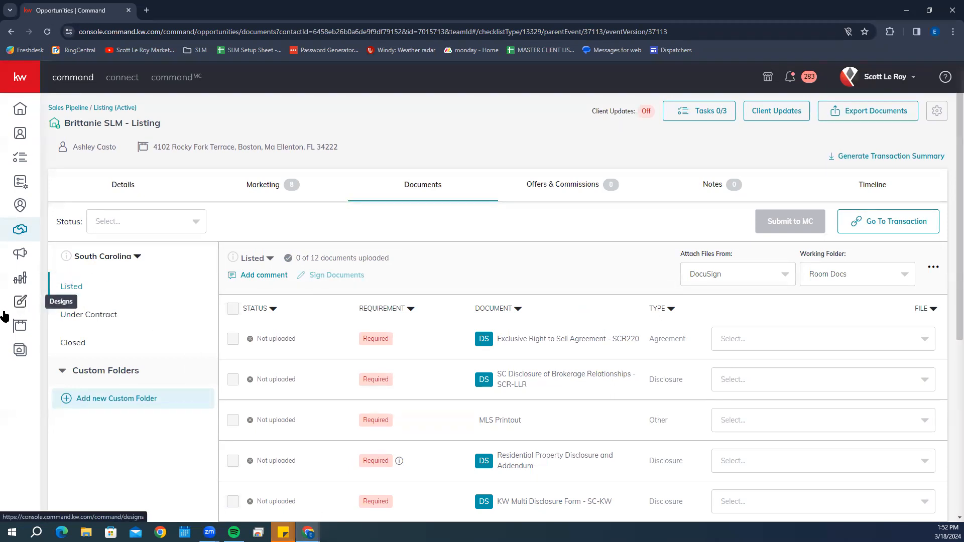
Check the listing's linked DocuSign transaction page, close it, and review the Listed document checklist
{"action": "left_click", "coordinate": [897, 226]}
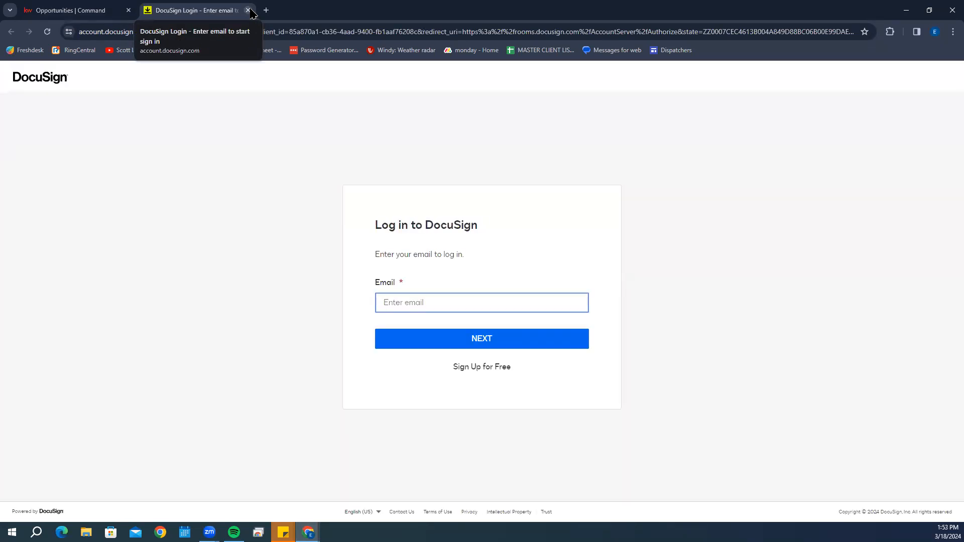
{"action": "left_click", "coordinate": [247, 11]}
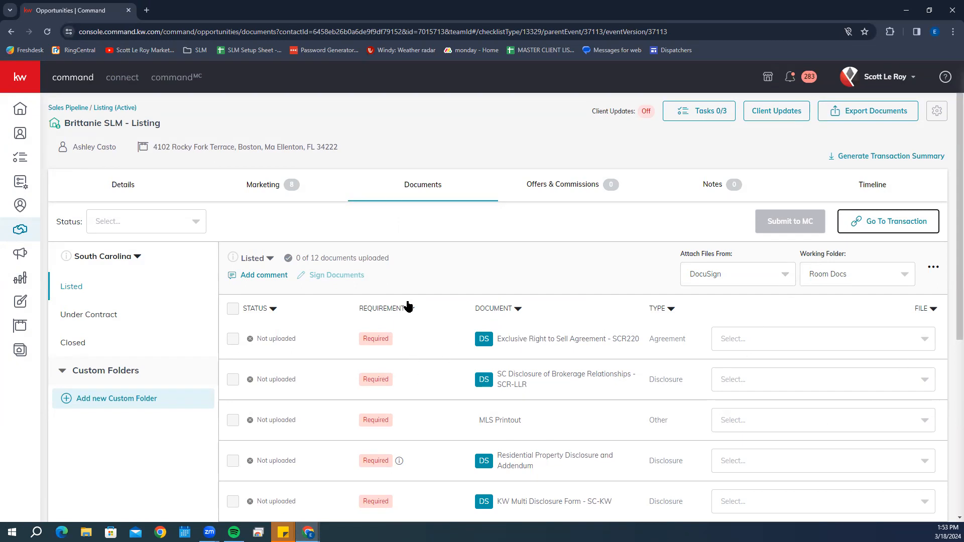
{"action": "scroll", "coordinate": [412, 312], "scroll_direction": "down", "scroll_amount": 3}
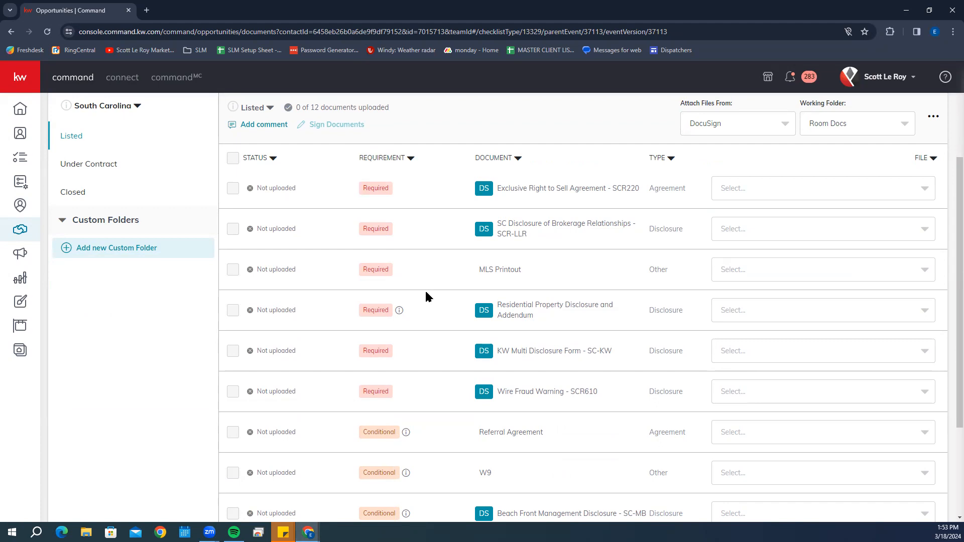
{"action": "scroll", "coordinate": [424, 297], "scroll_direction": "down", "scroll_amount": 3}
{"action": "scroll", "coordinate": [147, 303], "scroll_direction": "up", "scroll_amount": 6}
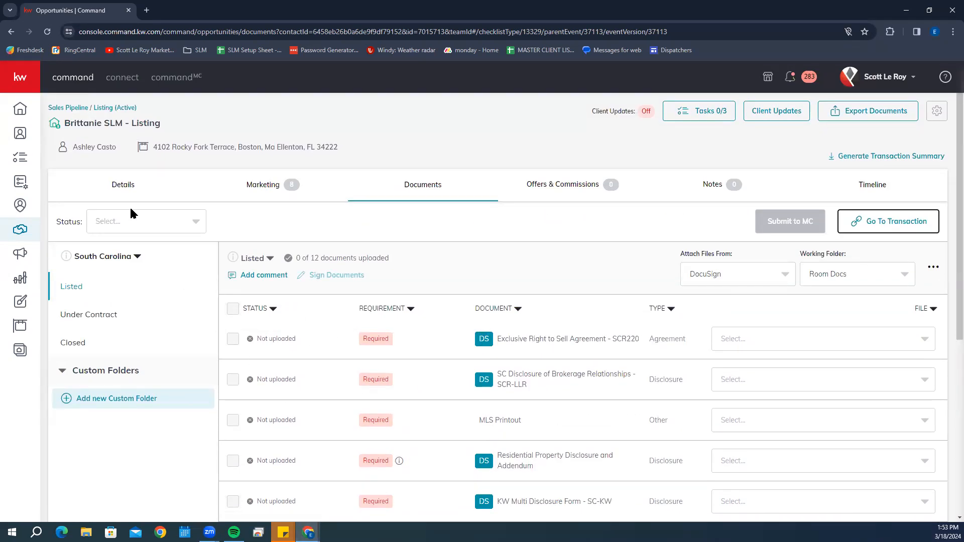
Review the Campaigns dashboard's quick posts and training, and check the available campaign types without creating one
{"action": "left_click", "coordinate": [23, 263]}
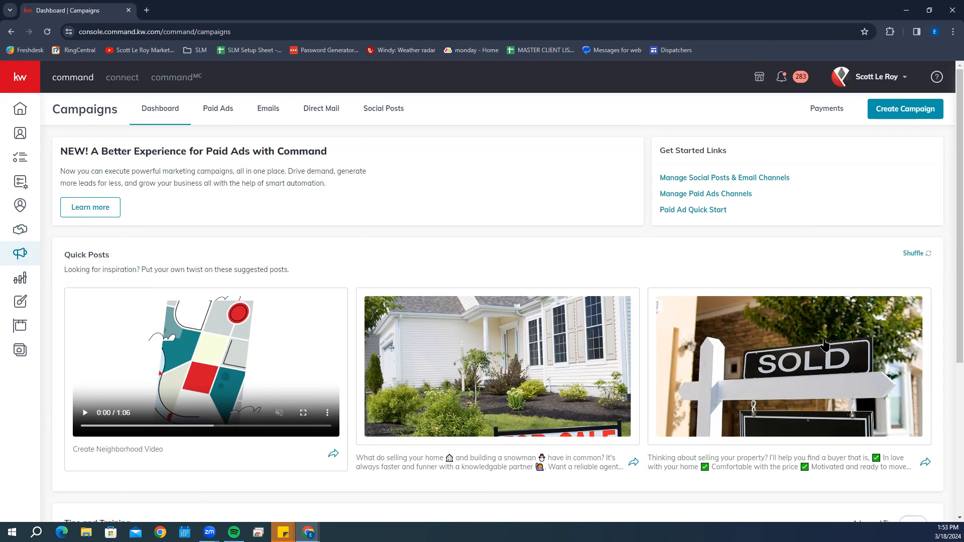
{"action": "scroll", "coordinate": [688, 385], "scroll_direction": "down", "scroll_amount": 3}
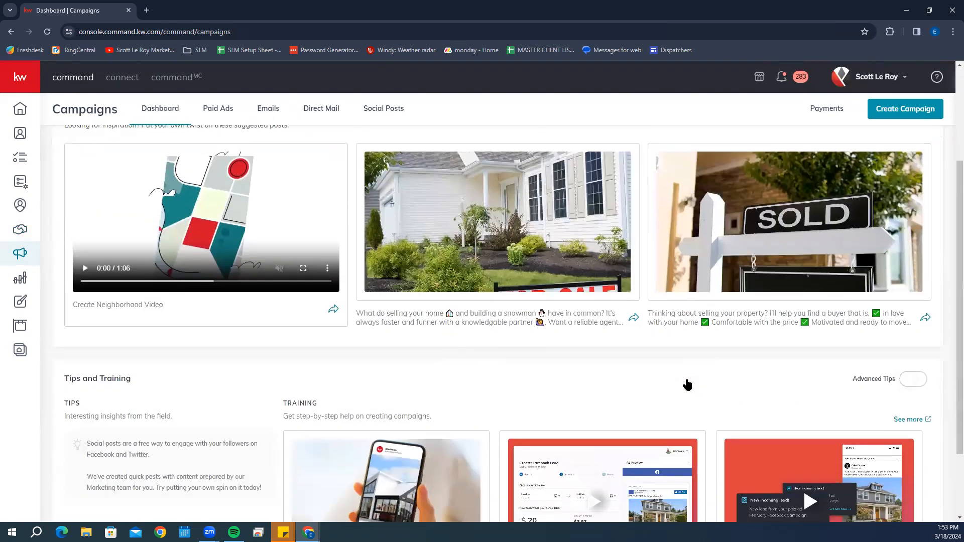
{"action": "scroll", "coordinate": [633, 402], "scroll_direction": "down", "scroll_amount": 2}
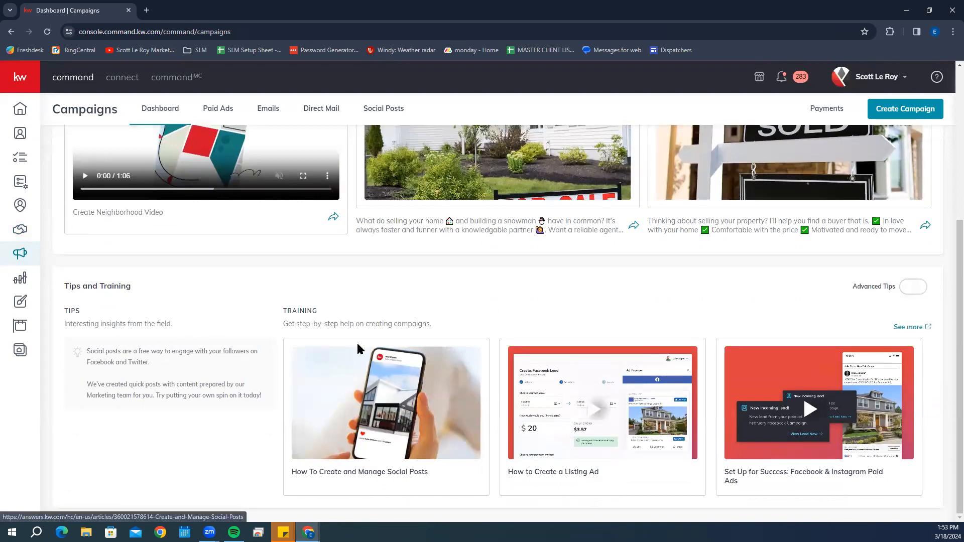
{"action": "scroll", "coordinate": [509, 342], "scroll_direction": "up", "scroll_amount": 5}
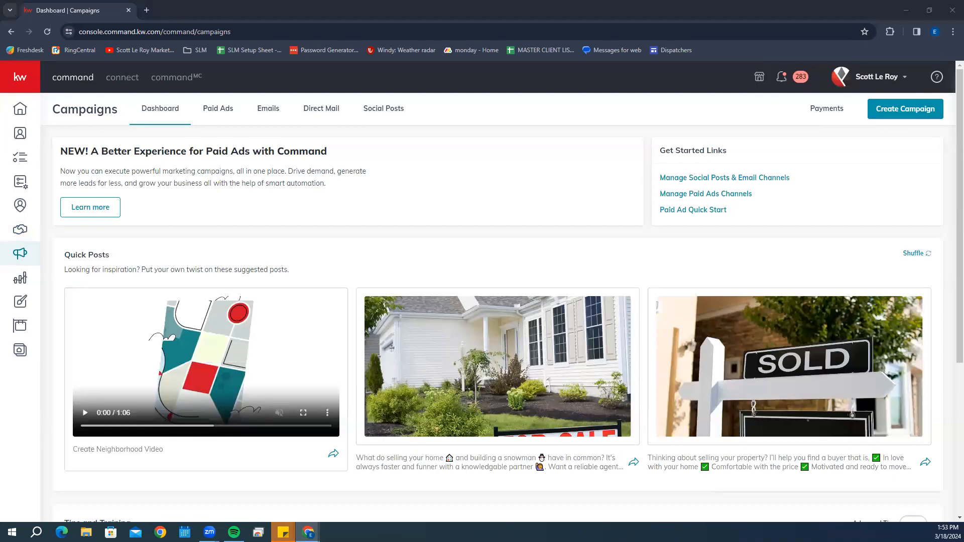
{"action": "left_click", "coordinate": [882, 106]}
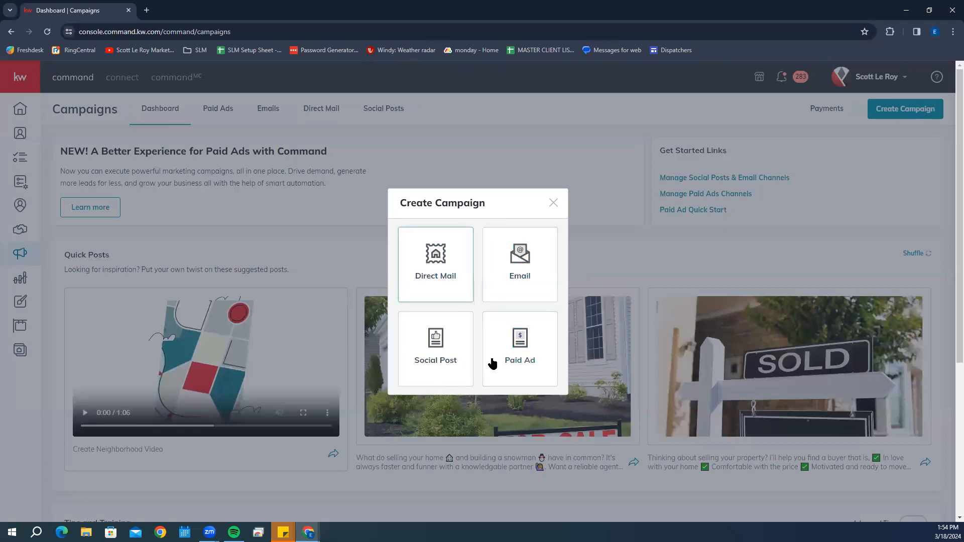
{"action": "left_click", "coordinate": [554, 203]}
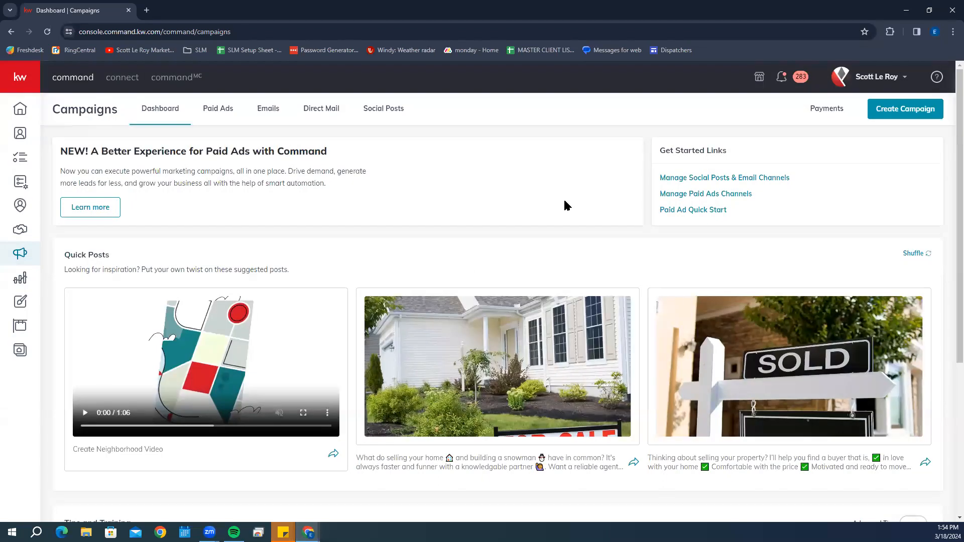
Review the ad types offered in Paid Ad Quick Start, return to Campaigns, and look through the Paid Ads page
{"action": "left_click", "coordinate": [688, 211]}
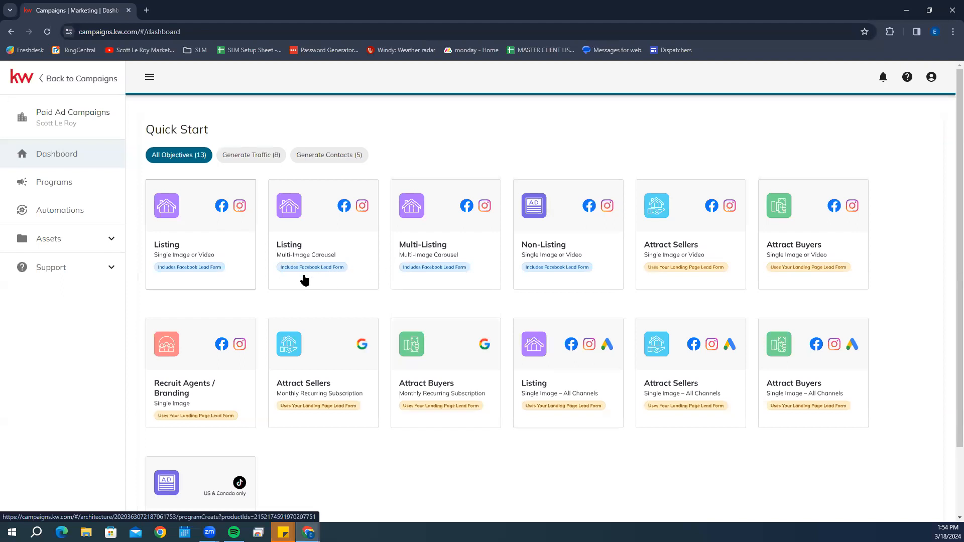
{"action": "scroll", "coordinate": [347, 283], "scroll_direction": "down", "scroll_amount": 2}
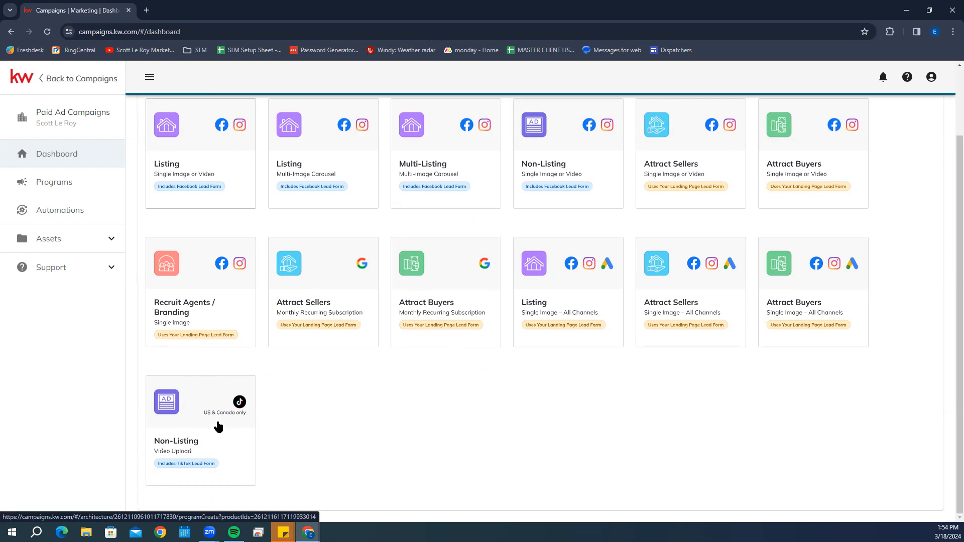
{"action": "left_click", "coordinate": [68, 82]}
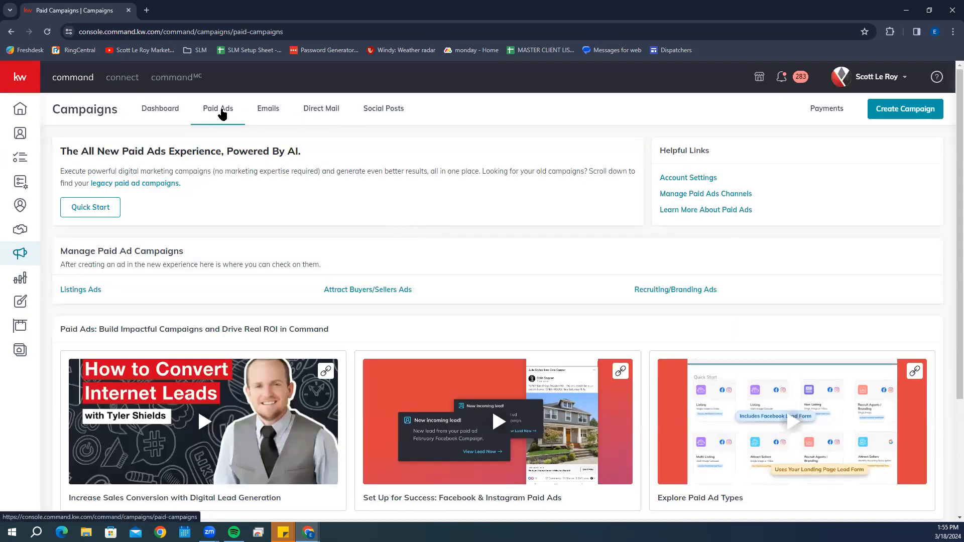
{"action": "scroll", "coordinate": [156, 198], "scroll_direction": "down", "scroll_amount": 3}
{"action": "scroll", "coordinate": [156, 198], "scroll_direction": "up", "scroll_amount": 3}
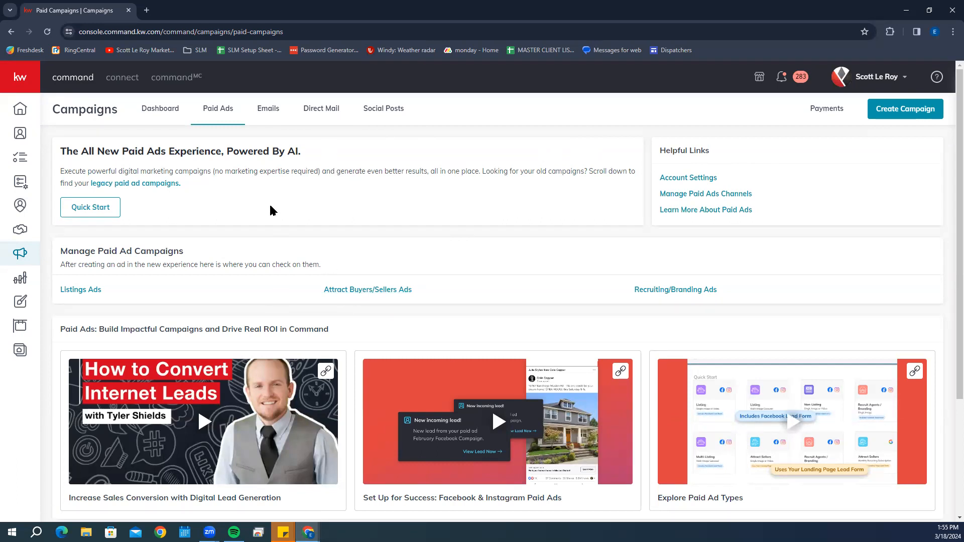
Review the email campaigns, check the recipients of Feb Email - Duplicate, and show the saved email lists
{"action": "left_click", "coordinate": [264, 111]}
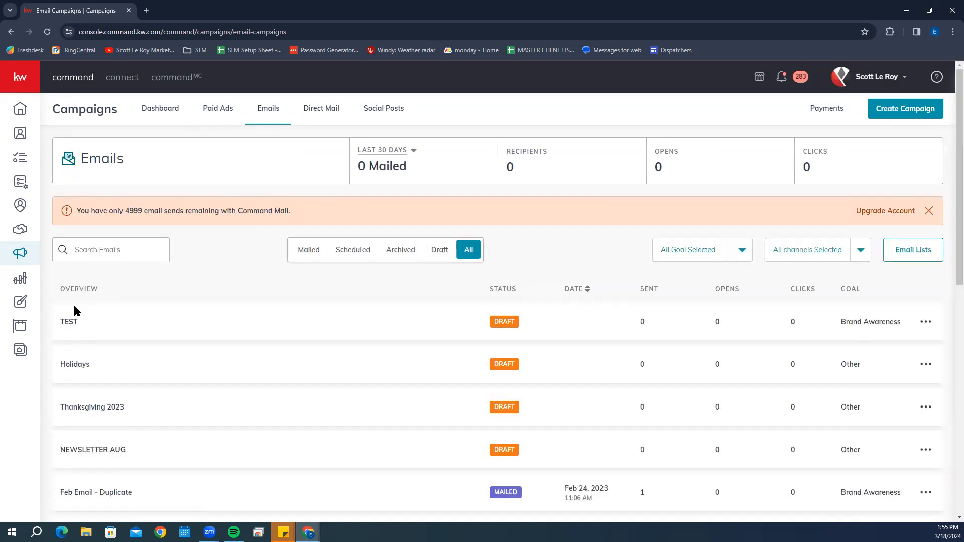
{"action": "scroll", "coordinate": [74, 306], "scroll_direction": "down", "scroll_amount": 3}
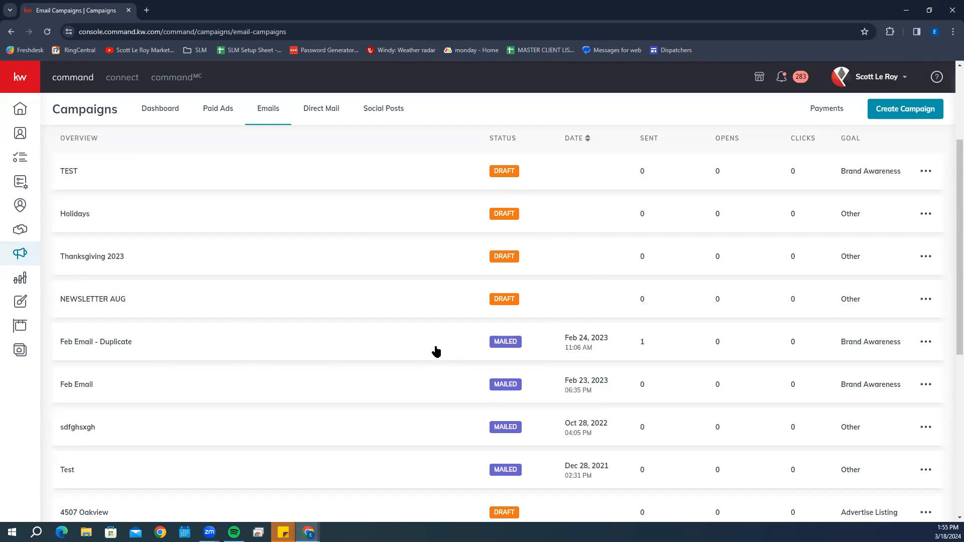
{"action": "left_click", "coordinate": [103, 342]}
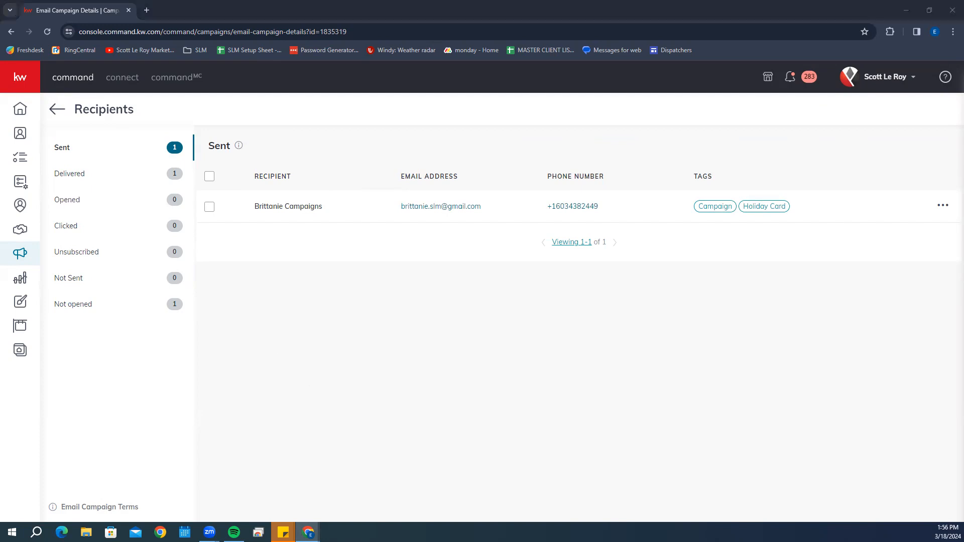
{"action": "left_click", "coordinate": [57, 110]}
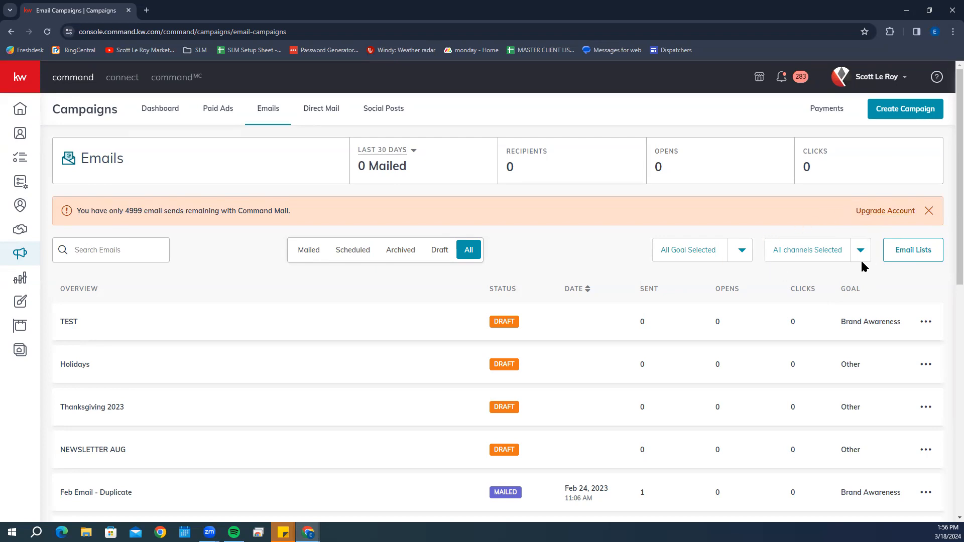
{"action": "left_click", "coordinate": [897, 254]}
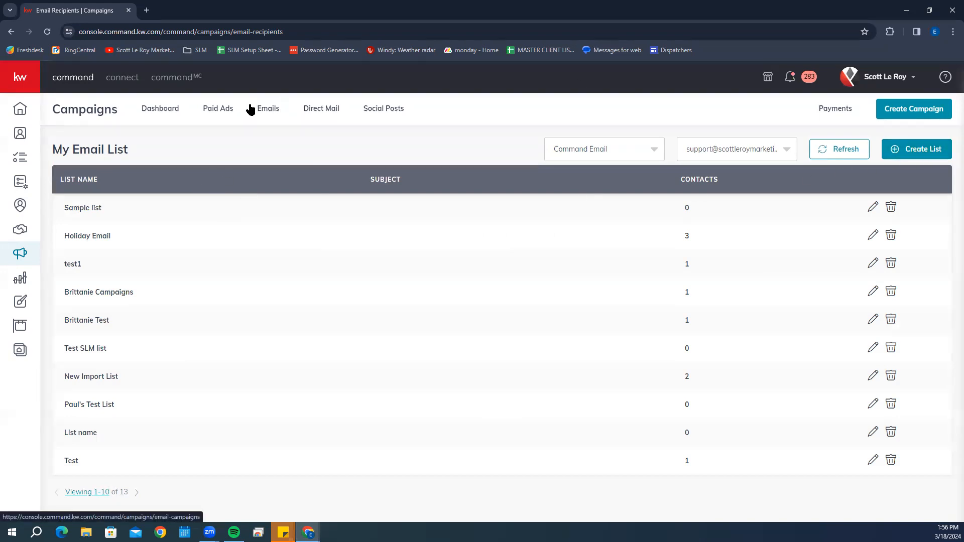
Look through the Direct Mail campaigns list
{"action": "left_click", "coordinate": [322, 112]}
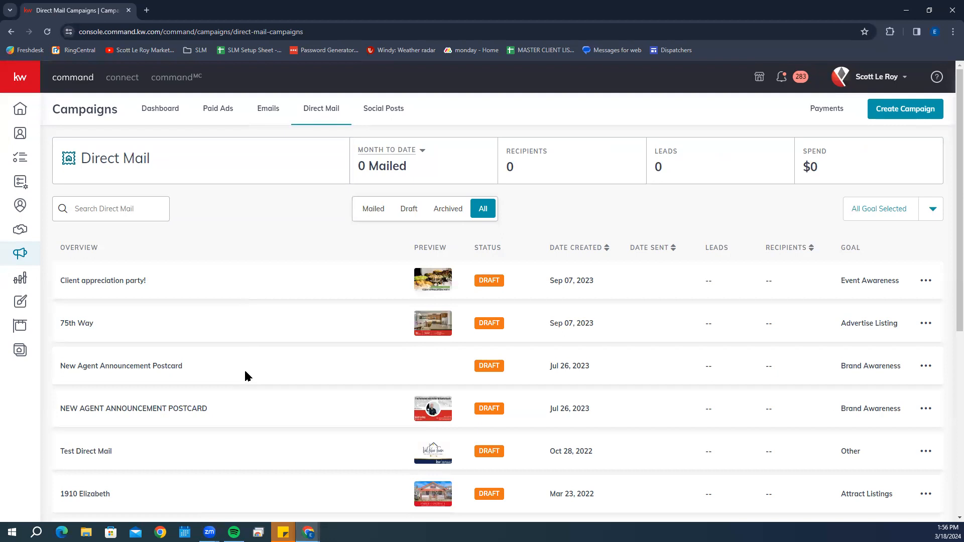
{"action": "scroll", "coordinate": [244, 371], "scroll_direction": "down", "scroll_amount": 6}
{"action": "scroll", "coordinate": [215, 364], "scroll_direction": "up", "scroll_amount": 6}
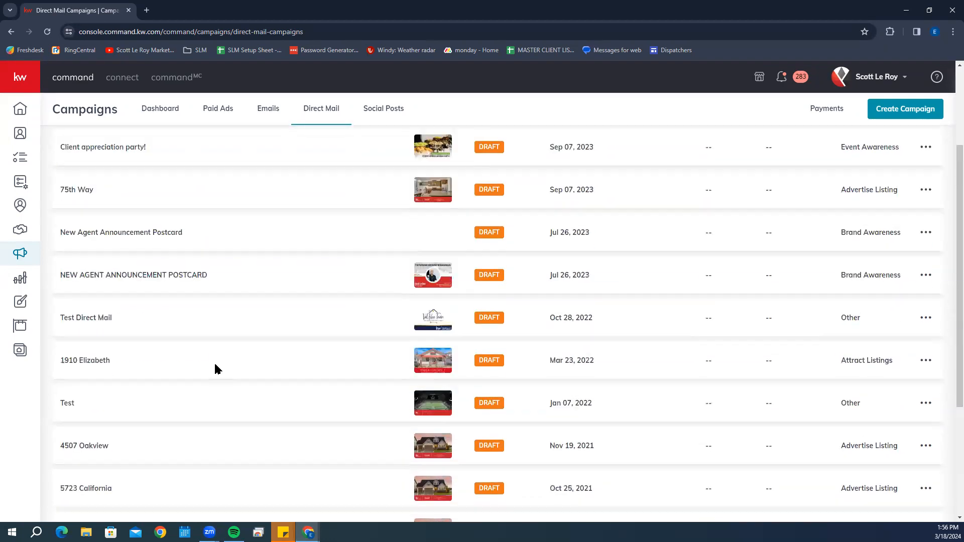
Review the Social Posts weekly schedule and its suggested quick posts
{"action": "left_click", "coordinate": [377, 120]}
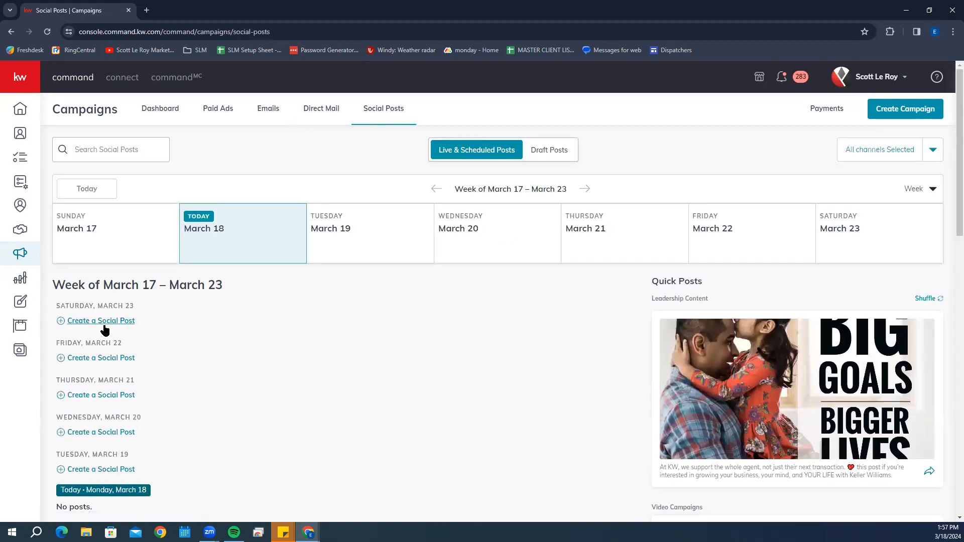
{"action": "scroll", "coordinate": [103, 329], "scroll_direction": "down", "scroll_amount": 2}
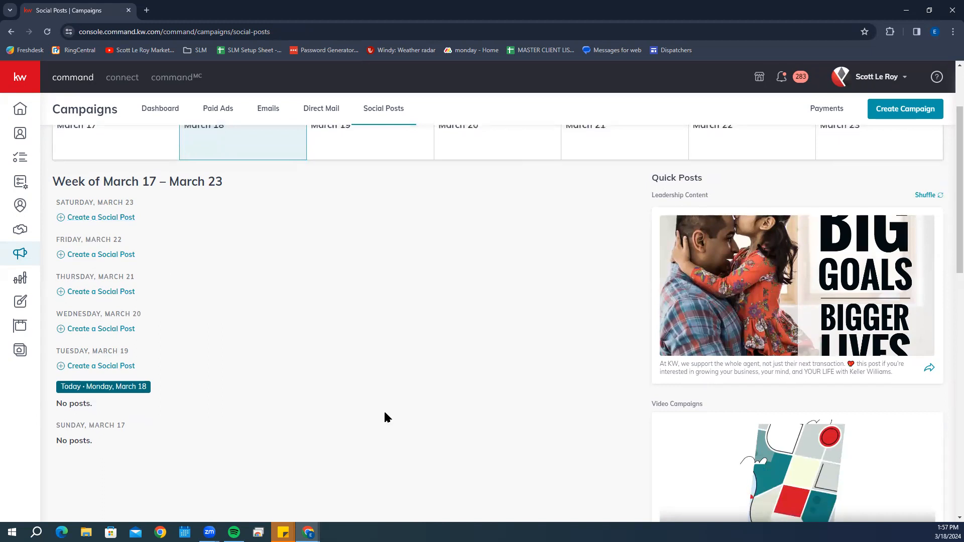
{"action": "scroll", "coordinate": [384, 417], "scroll_direction": "down", "scroll_amount": 1}
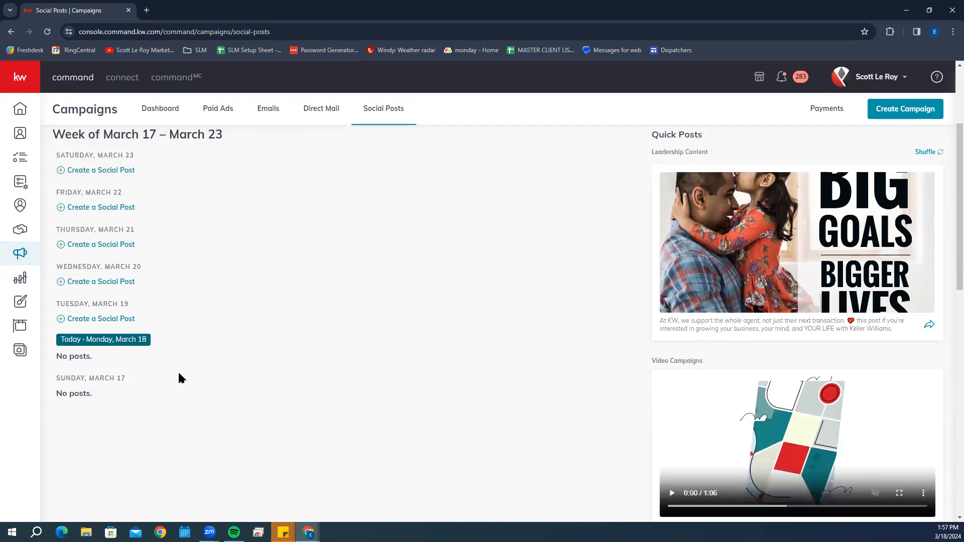
Open the reporting dashboard and examine the database overview, health score, and activity score
{"action": "left_click", "coordinate": [24, 280]}
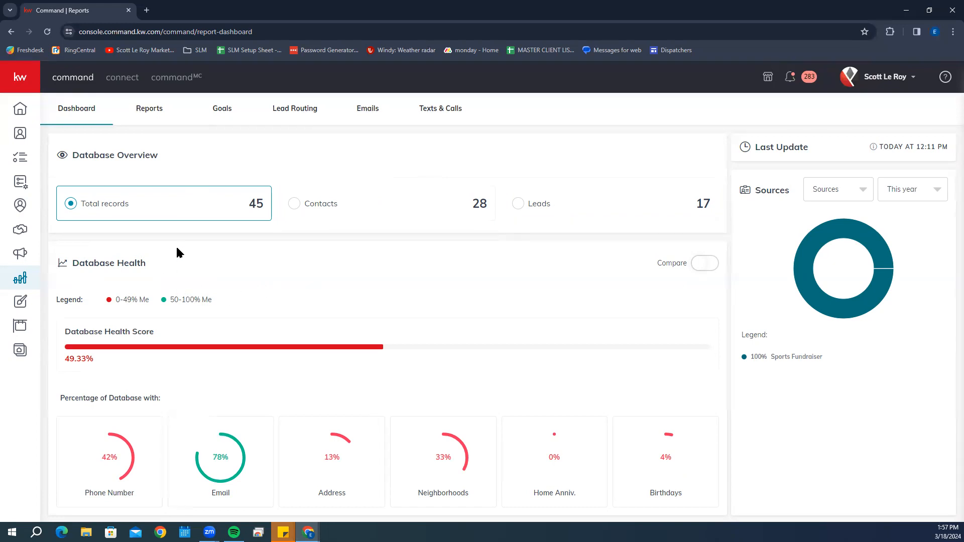
{"action": "scroll", "coordinate": [163, 253], "scroll_direction": "down", "scroll_amount": 2}
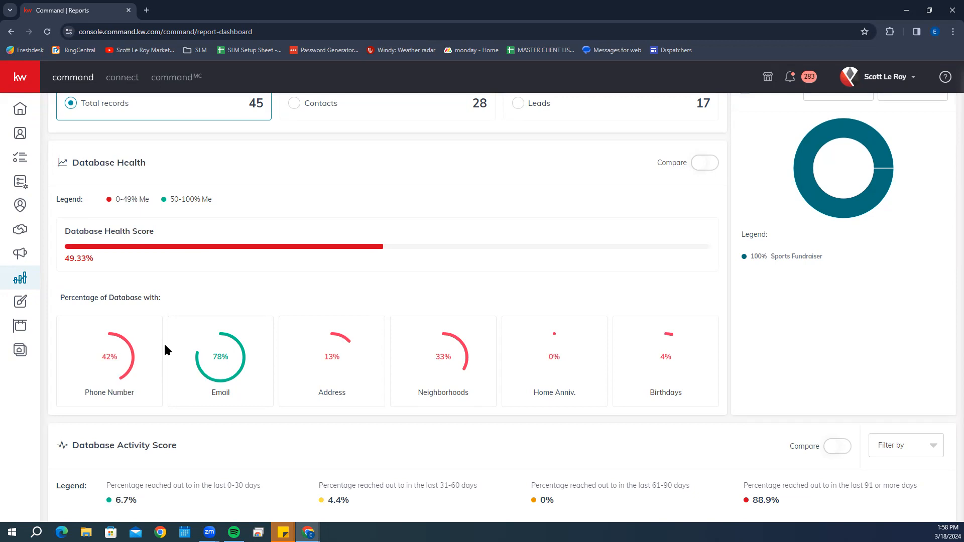
{"action": "scroll", "coordinate": [165, 343], "scroll_direction": "down", "scroll_amount": 1}
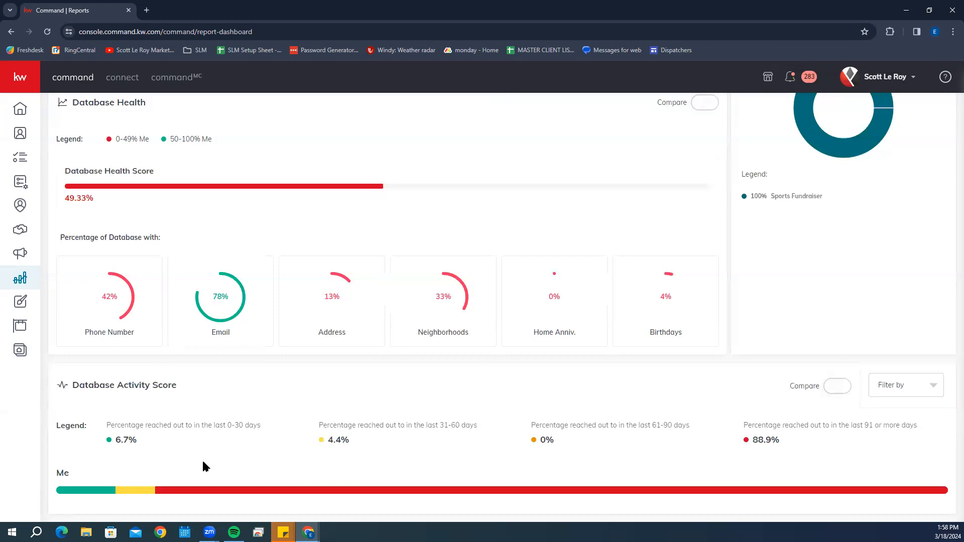
{"action": "scroll", "coordinate": [228, 439], "scroll_direction": "up", "scroll_amount": 3}
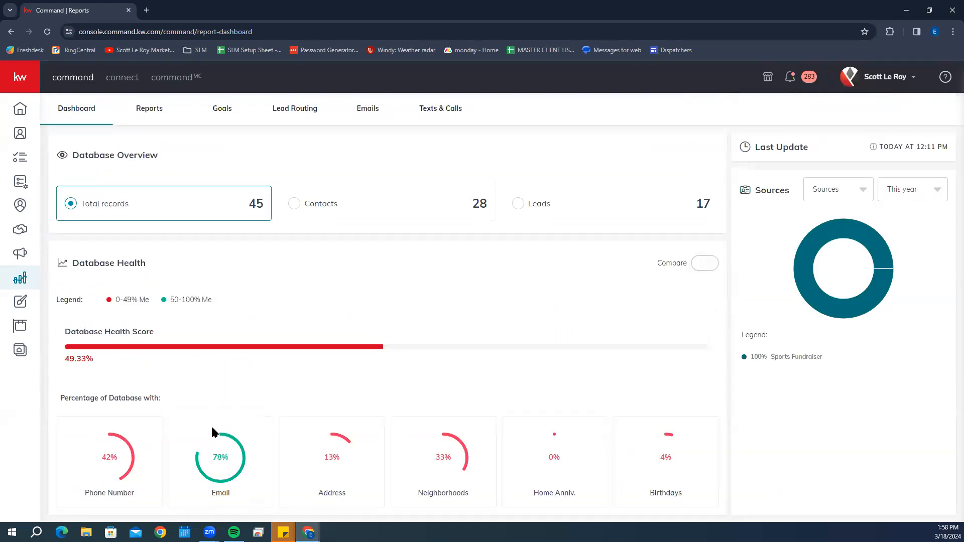
Show the Database Report and review its overview, activities, and lead figures
{"action": "left_click", "coordinate": [145, 121]}
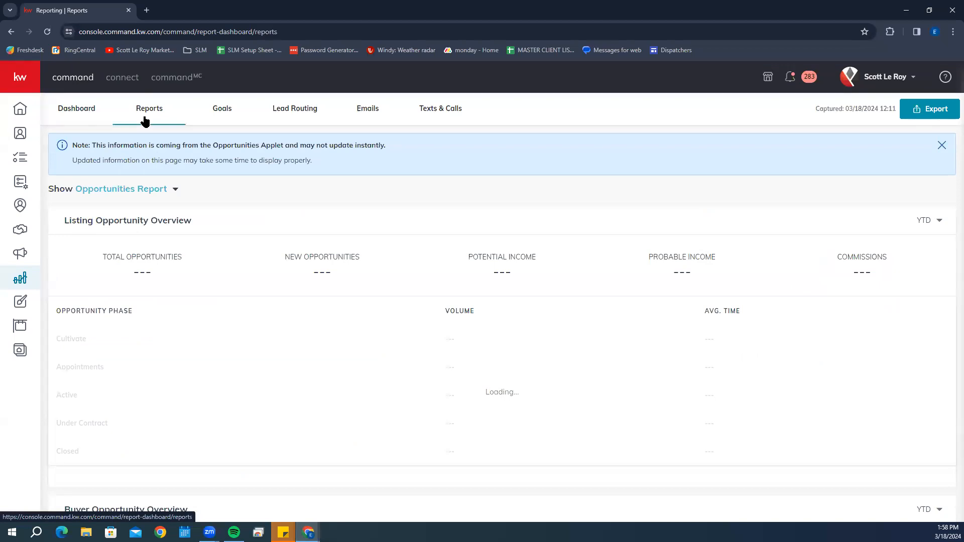
{"action": "left_click", "coordinate": [133, 193]}
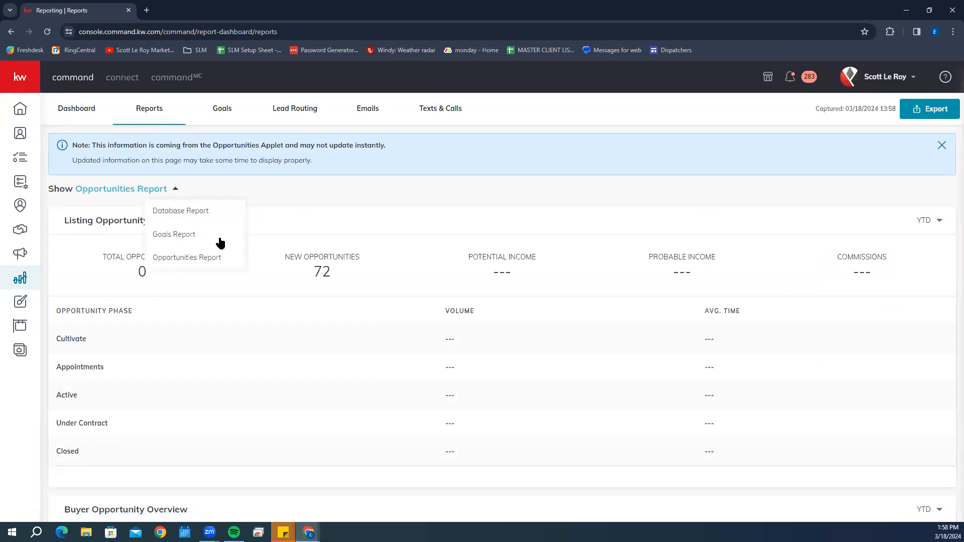
{"action": "left_click", "coordinate": [197, 215]}
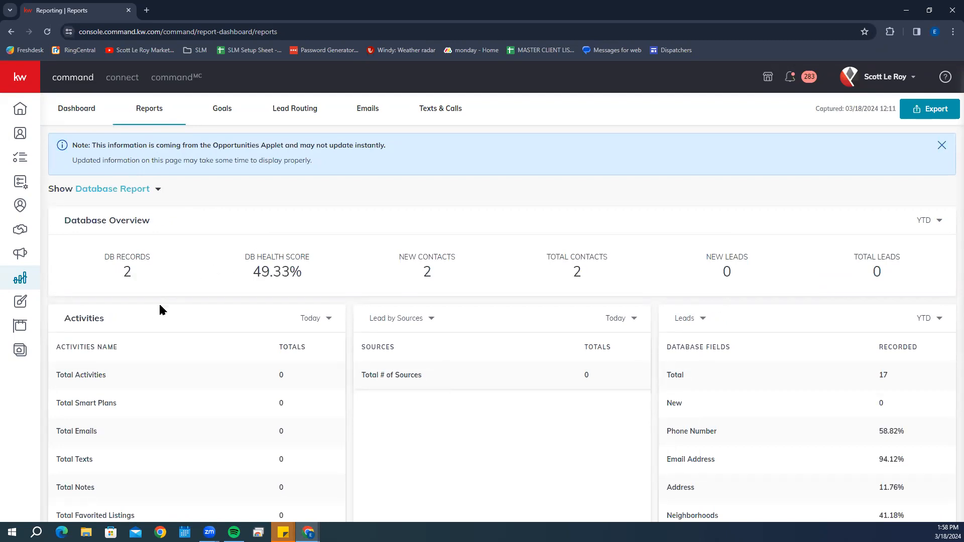
{"action": "scroll", "coordinate": [153, 316], "scroll_direction": "down", "scroll_amount": 2}
{"action": "scroll", "coordinate": [191, 215], "scroll_direction": "up", "scroll_amount": 2}
Switch to the Opportunities Report and review the listing and buyer opportunity overviews
{"action": "left_click", "coordinate": [133, 190]}
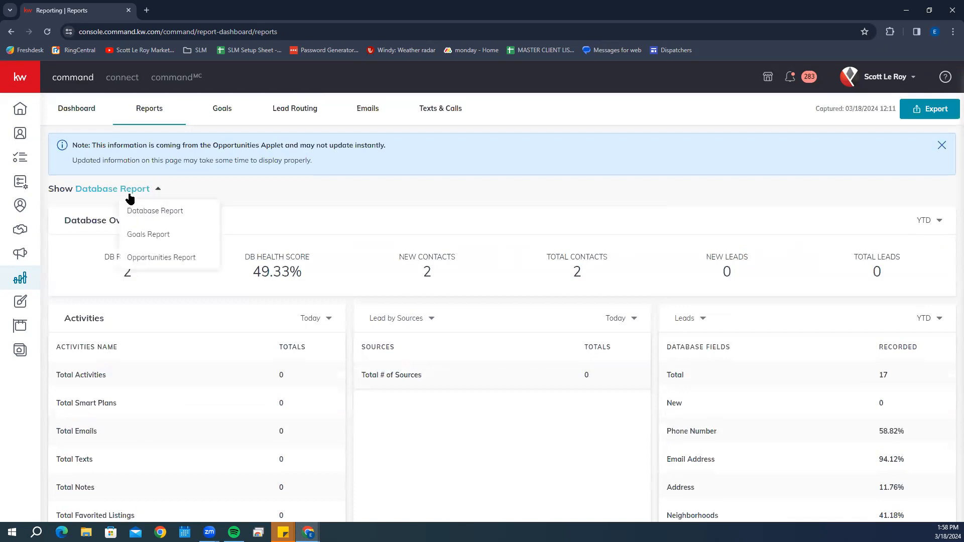
{"action": "left_click", "coordinate": [191, 258]}
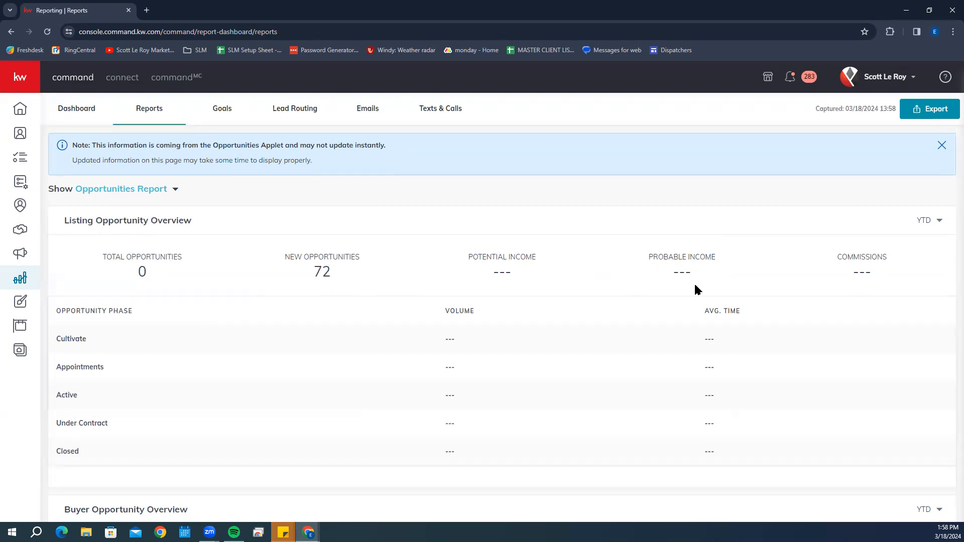
{"action": "scroll", "coordinate": [697, 289], "scroll_direction": "down", "scroll_amount": 4}
{"action": "scroll", "coordinate": [793, 344], "scroll_direction": "up", "scroll_amount": 4}
Check the Goals report and the Lead Routing report
{"action": "left_click", "coordinate": [226, 110]}
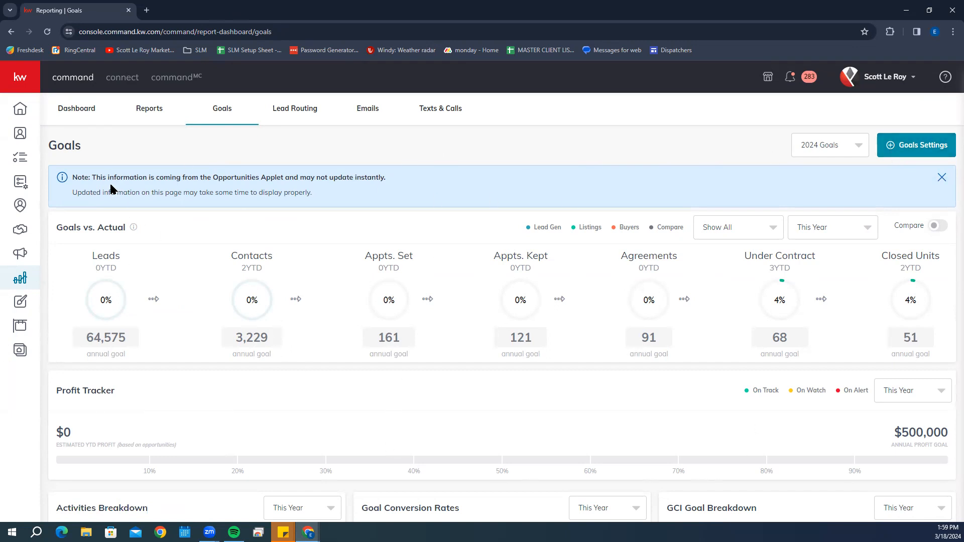
{"action": "left_click", "coordinate": [305, 109]}
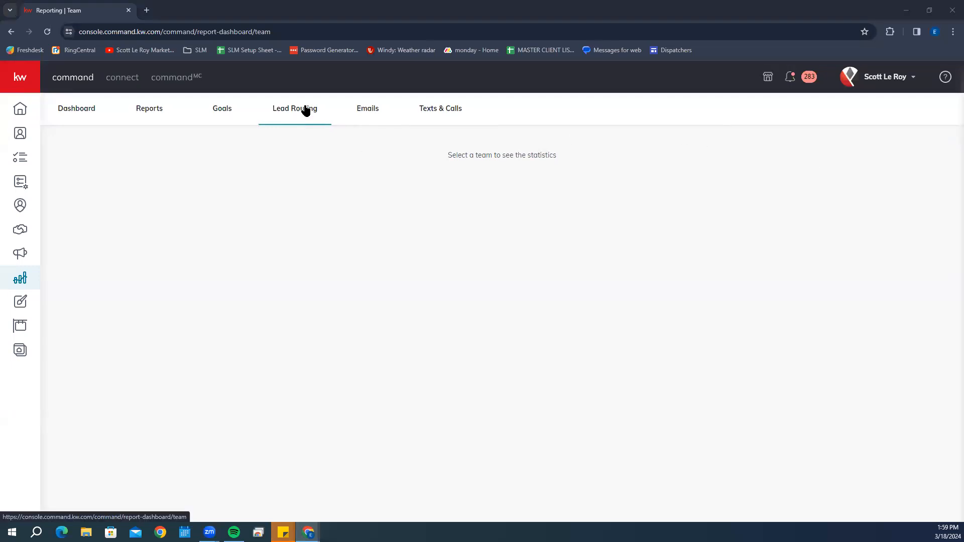
Show the Email Metrics report, filter it by the SmartPlans applet, and restore All Applets
{"action": "left_click", "coordinate": [379, 109]}
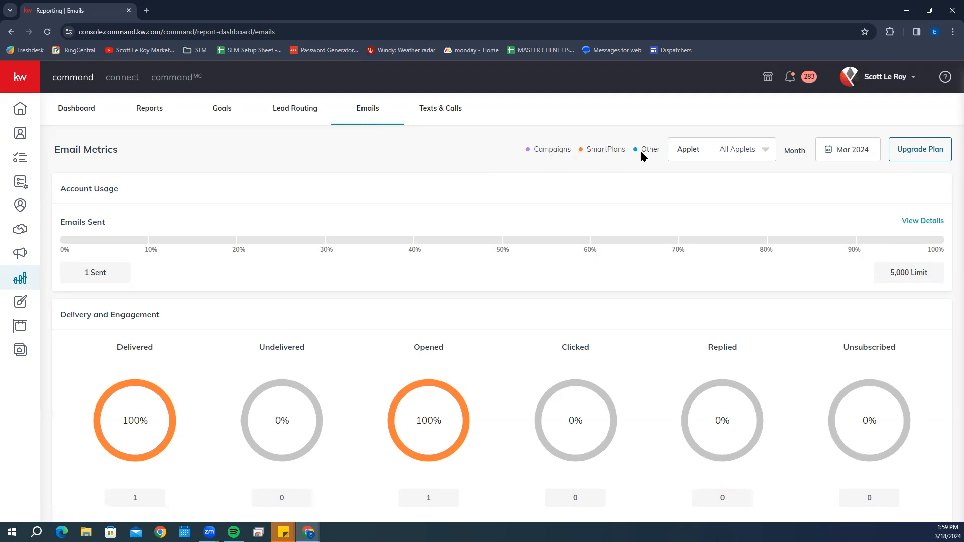
{"action": "left_click", "coordinate": [738, 152]}
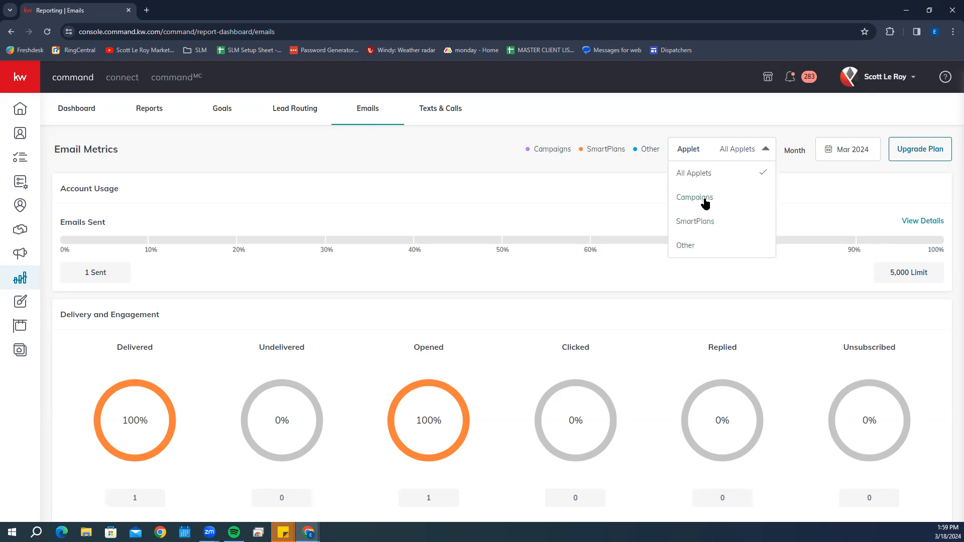
{"action": "left_click", "coordinate": [716, 223]}
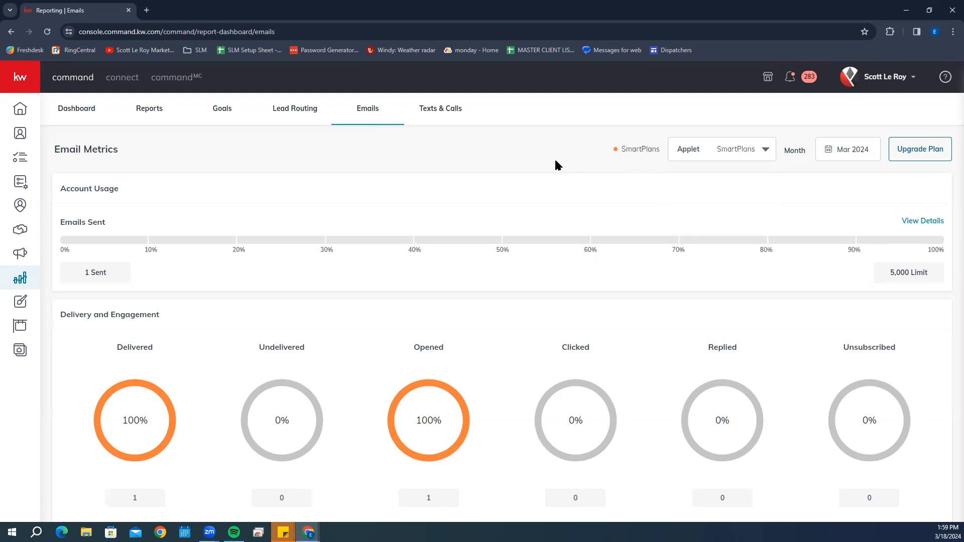
{"action": "left_click", "coordinate": [713, 155]}
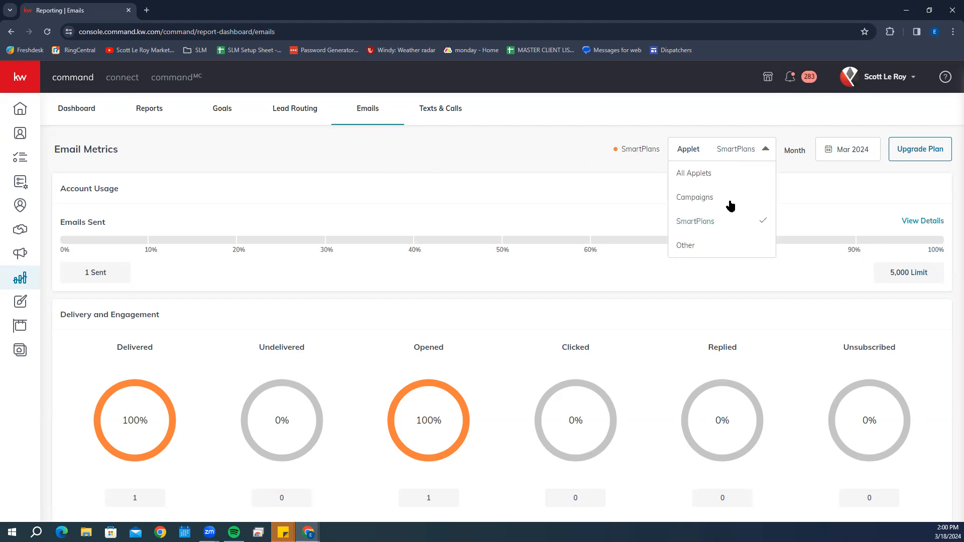
{"action": "left_click", "coordinate": [698, 174]}
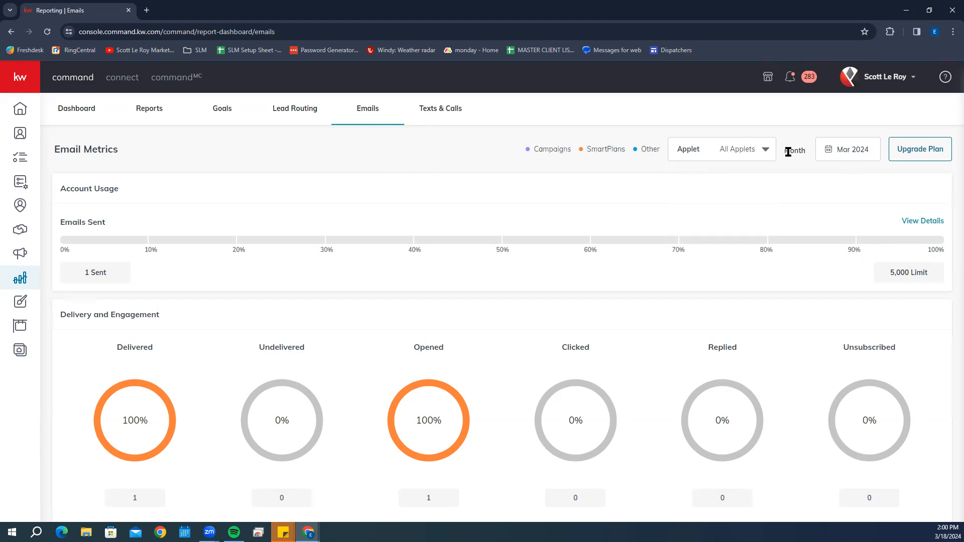
Set the email metrics month to Dec 2023 and review the Delivery and Engagement and Reputation Metrics sections
{"action": "left_click", "coordinate": [850, 157]}
{"action": "left_click", "coordinate": [830, 182]}
{"action": "left_click", "coordinate": [830, 182]}
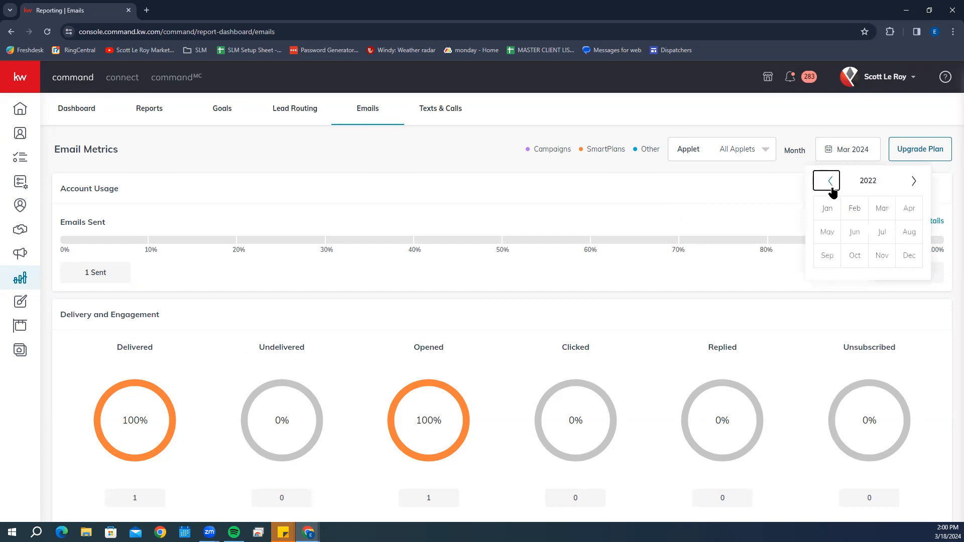
{"action": "left_click", "coordinate": [914, 183]}
{"action": "left_click", "coordinate": [913, 182]}
{"action": "left_click", "coordinate": [830, 181]}
{"action": "left_click", "coordinate": [909, 256]}
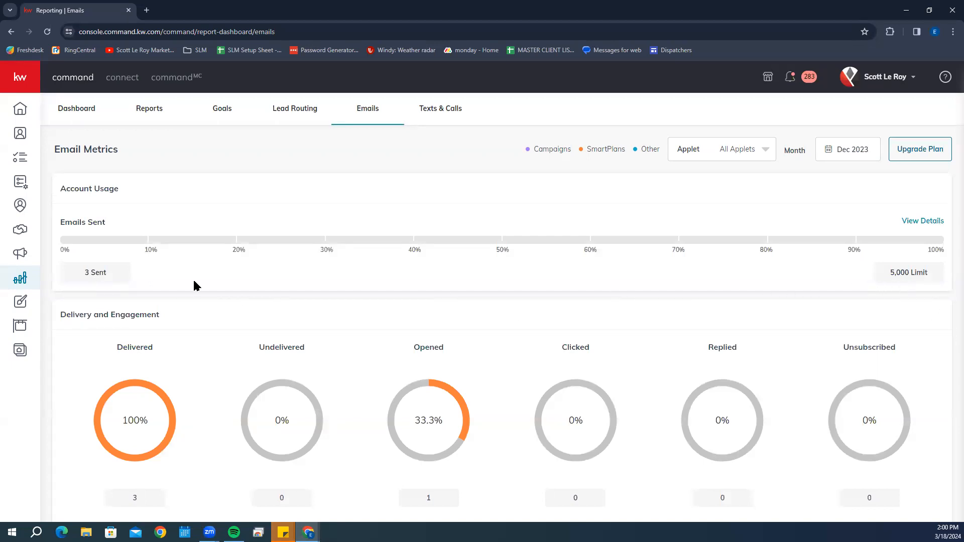
{"action": "scroll", "coordinate": [195, 284], "scroll_direction": "down", "scroll_amount": 3}
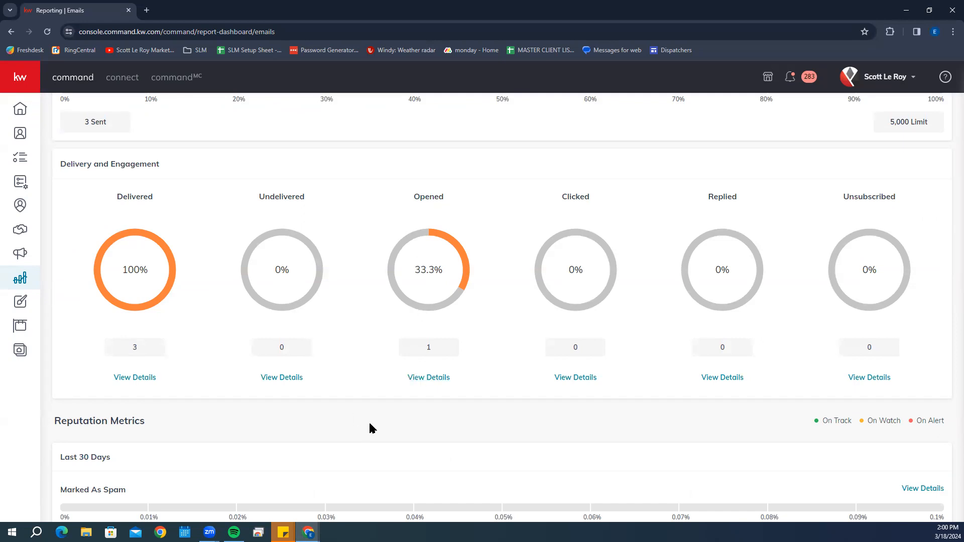
{"action": "scroll", "coordinate": [394, 366], "scroll_direction": "down", "scroll_amount": 2}
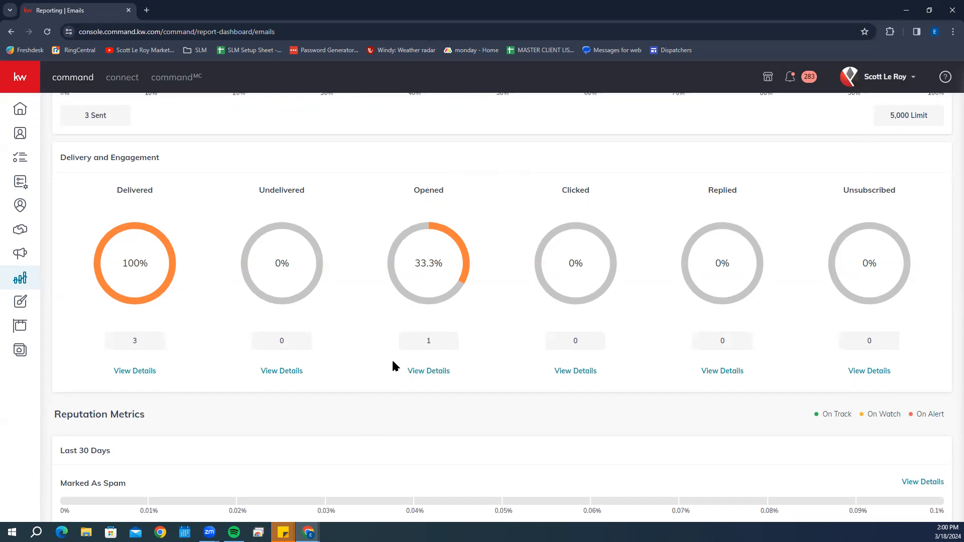
{"action": "scroll", "coordinate": [394, 366], "scroll_direction": "up", "scroll_amount": 3}
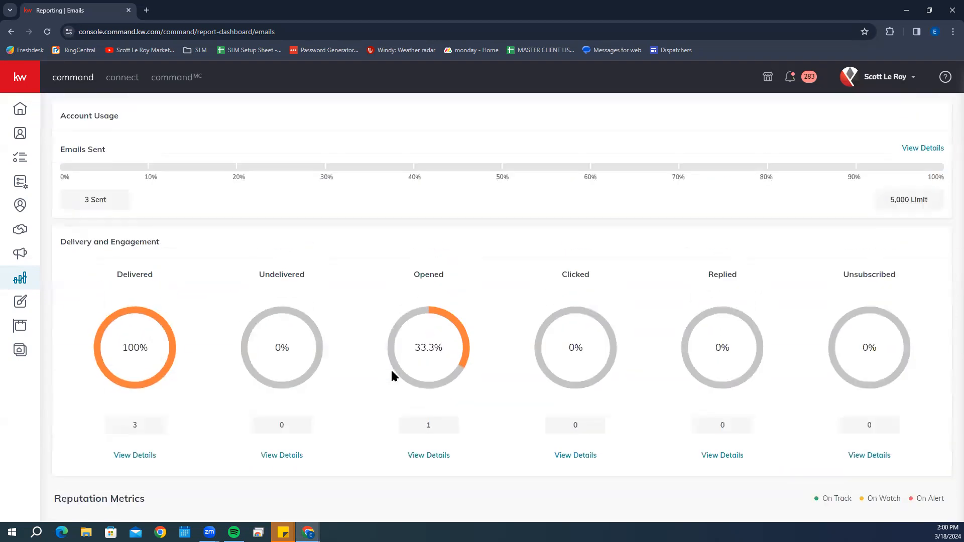
Review the details of the opened emails for December, and set the email metrics month to Feb 2024
{"action": "left_click", "coordinate": [421, 456]}
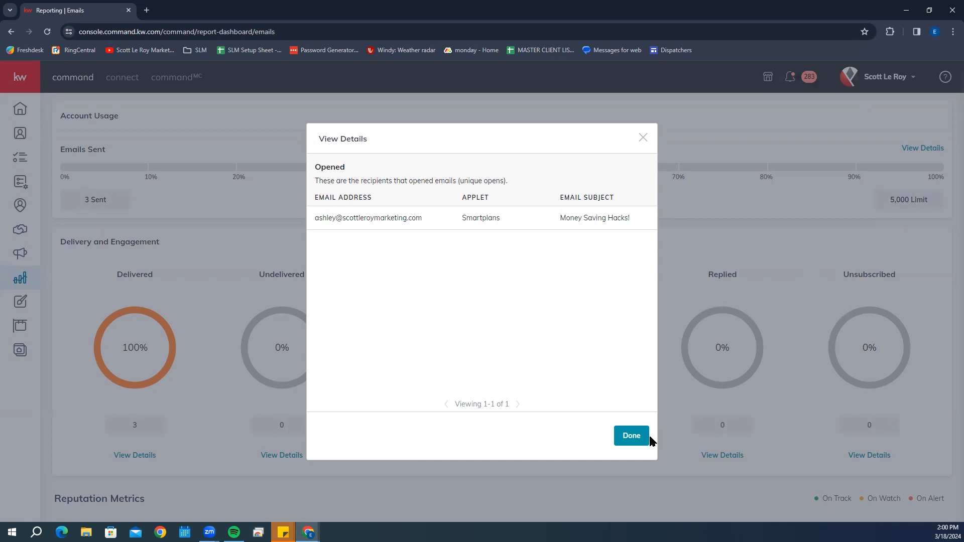
{"action": "left_click", "coordinate": [634, 438]}
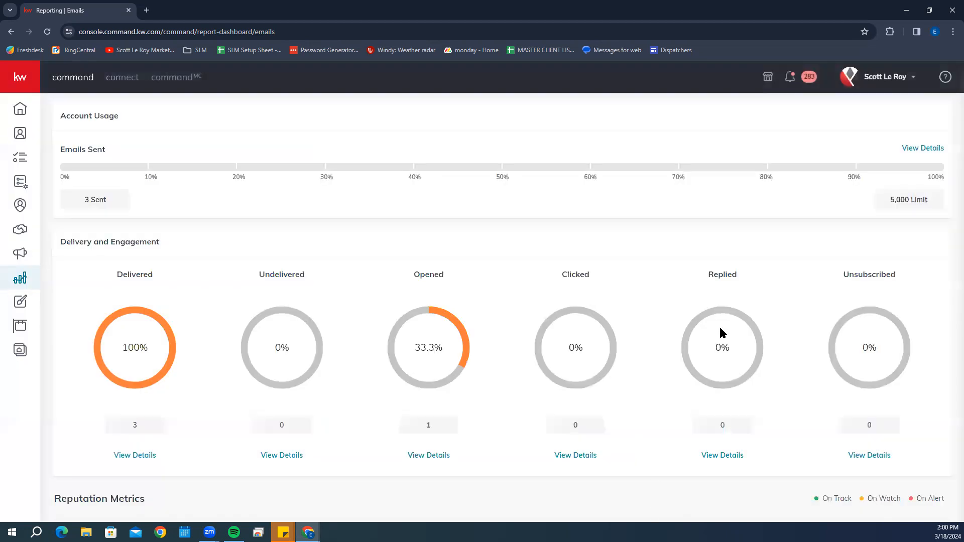
{"action": "scroll", "coordinate": [721, 333], "scroll_direction": "up", "scroll_amount": 3}
{"action": "left_click", "coordinate": [862, 149]}
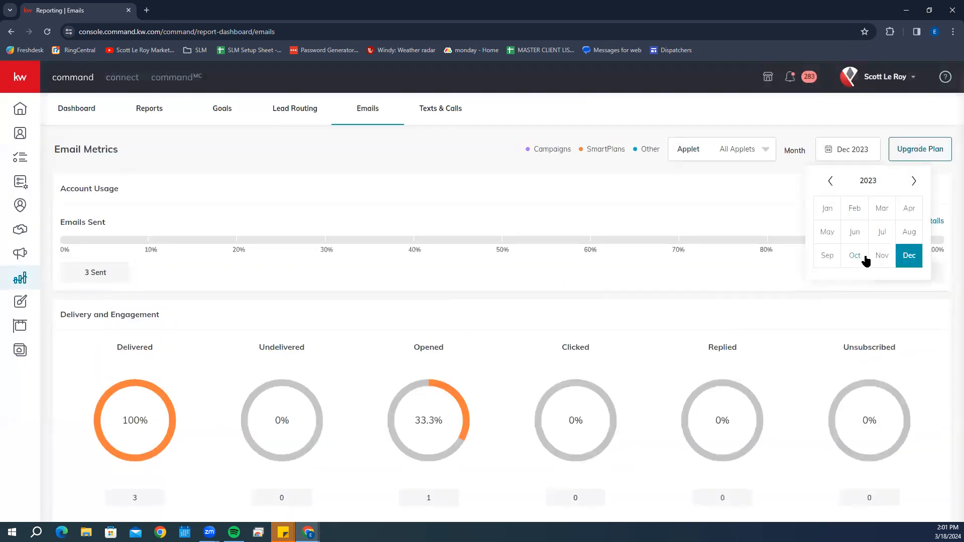
{"action": "left_click", "coordinate": [914, 181]}
{"action": "left_click", "coordinate": [855, 210]}
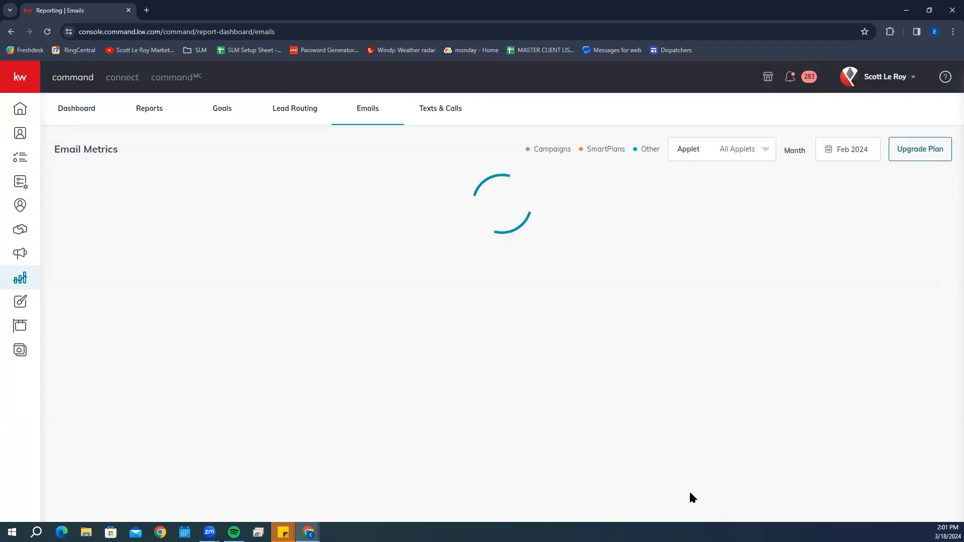
Review the February Delivery and Engagement figures, including the Delivered email details, and the Reputation Metrics section
{"action": "scroll", "coordinate": [688, 490], "scroll_direction": "down", "scroll_amount": 3}
{"action": "scroll", "coordinate": [689, 490], "scroll_direction": "up", "scroll_amount": 3}
{"action": "scroll", "coordinate": [689, 490], "scroll_direction": "down", "scroll_amount": 3}
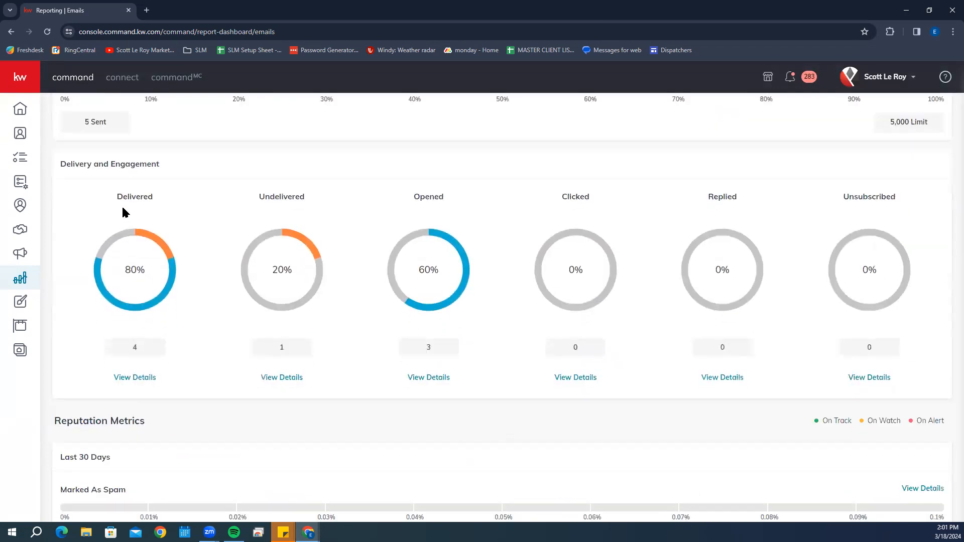
{"action": "left_click", "coordinate": [136, 382]}
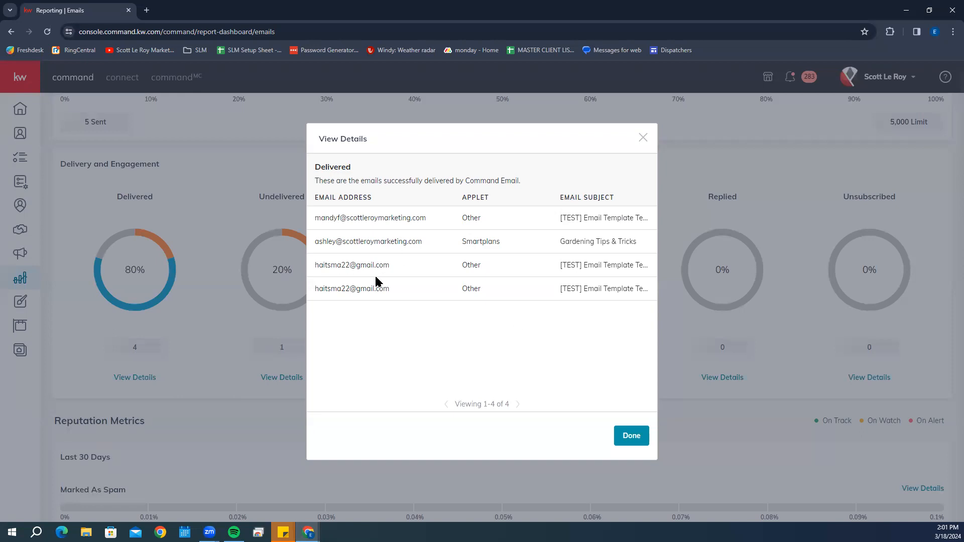
{"action": "left_click", "coordinate": [639, 436]}
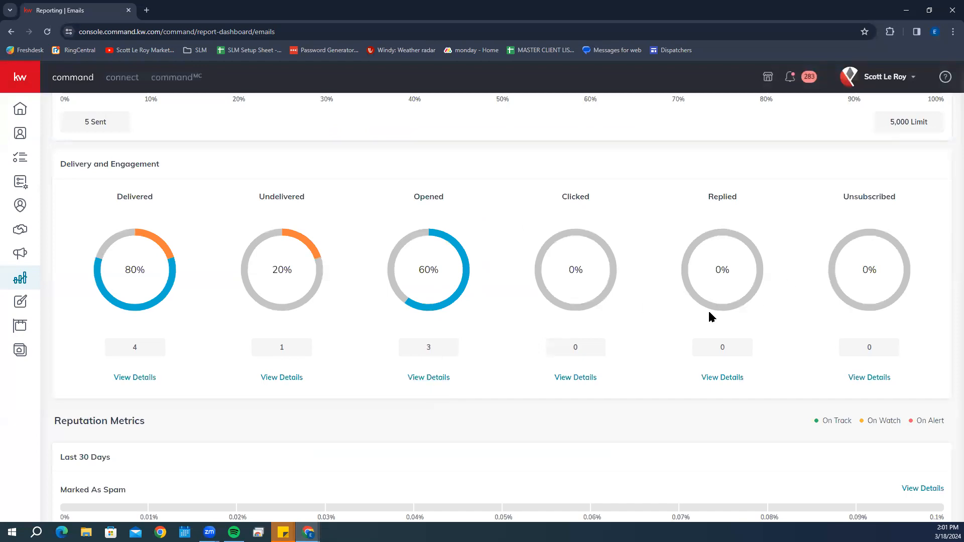
{"action": "scroll", "coordinate": [710, 317], "scroll_direction": "down", "scroll_amount": 2}
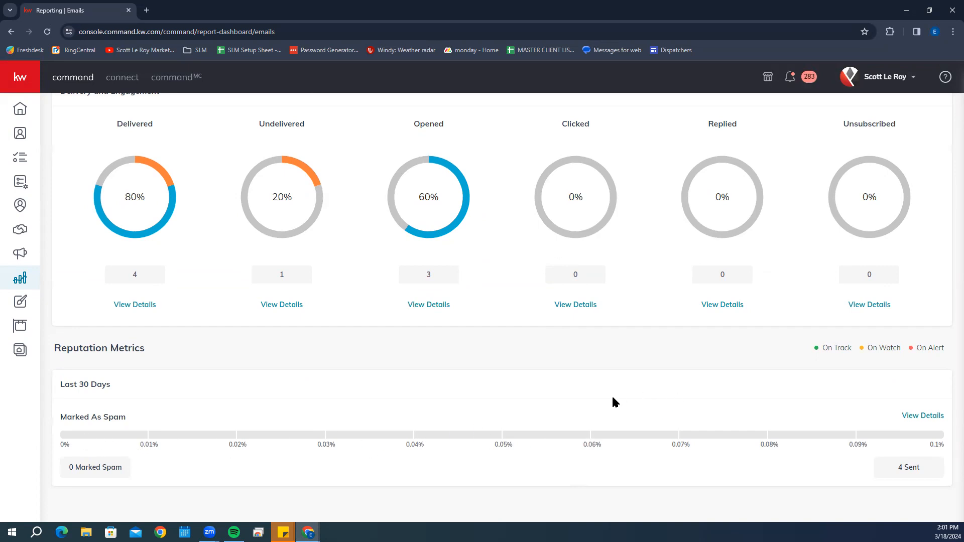
{"action": "scroll", "coordinate": [610, 403], "scroll_direction": "up", "scroll_amount": 5}
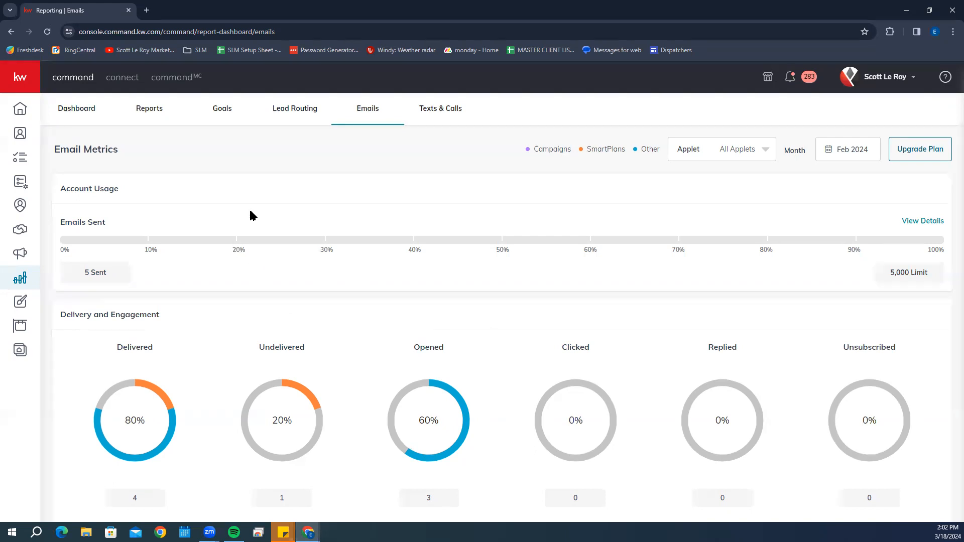
Show the Message Metrics report for texts and calls
{"action": "left_click", "coordinate": [466, 110]}
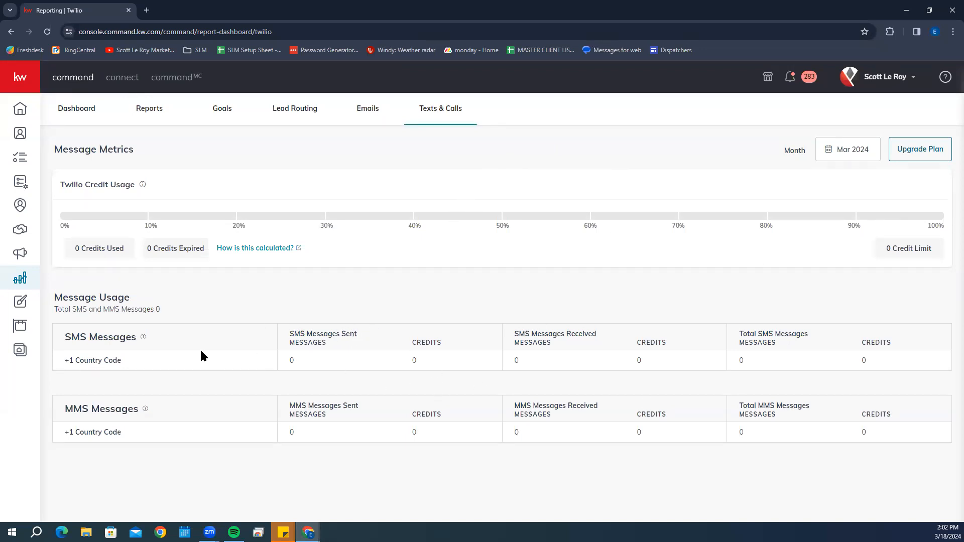
Go to Designs and start creating a new Print design without importing listing content
{"action": "left_click", "coordinate": [14, 303]}
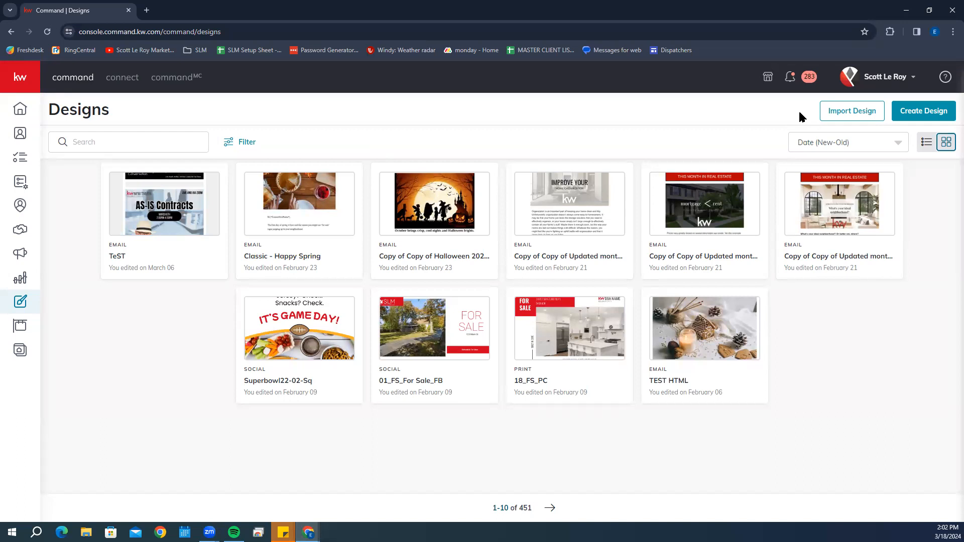
{"action": "left_click", "coordinate": [912, 111]}
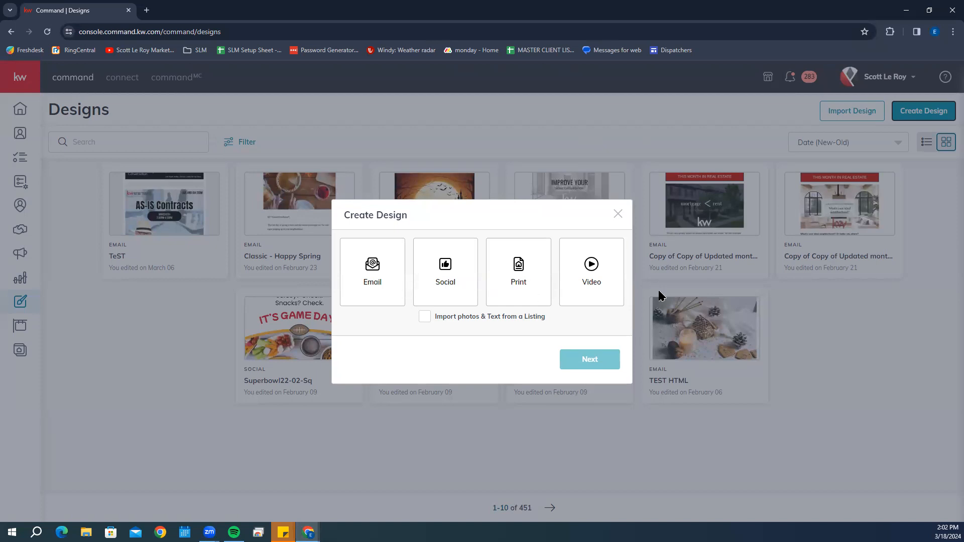
{"action": "left_click", "coordinate": [522, 274]}
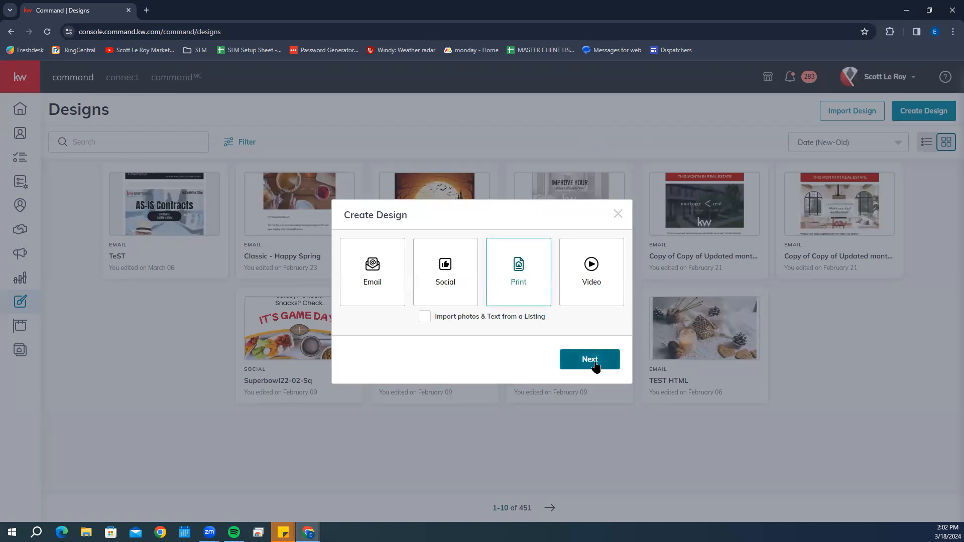
{"action": "left_click", "coordinate": [595, 364]}
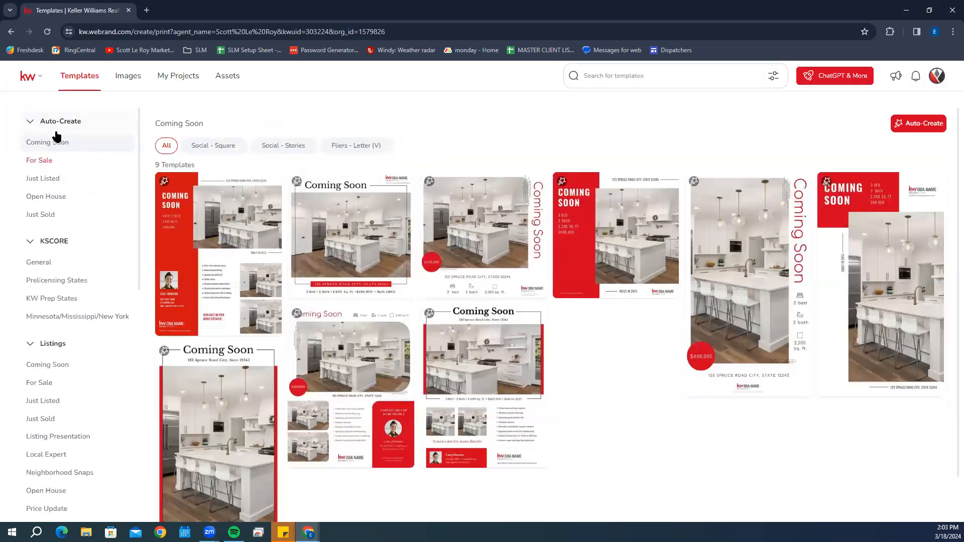
Browse the template categories and the Coming Soon templates in the print template gallery
{"action": "scroll", "coordinate": [60, 251], "scroll_direction": "down", "scroll_amount": 10}
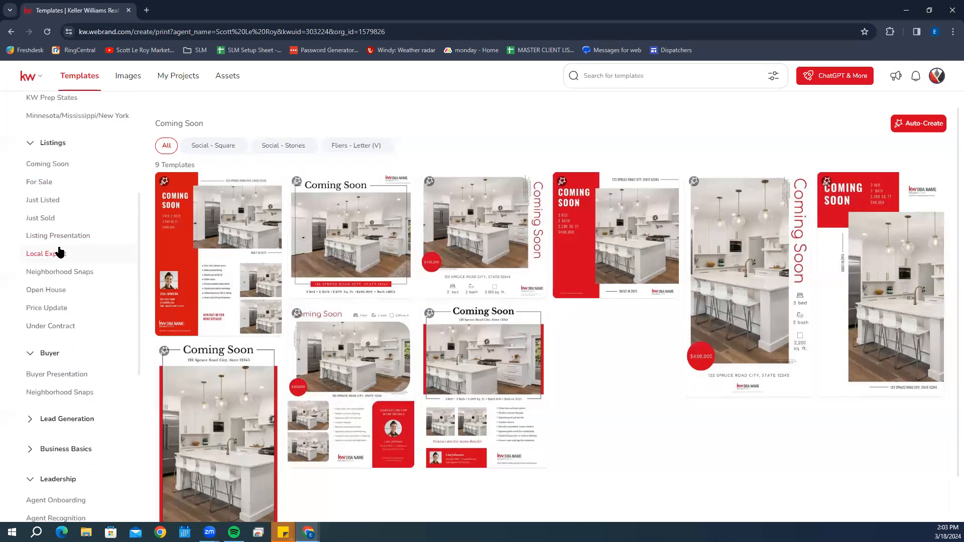
{"action": "scroll", "coordinate": [71, 255], "scroll_direction": "up", "scroll_amount": 5}
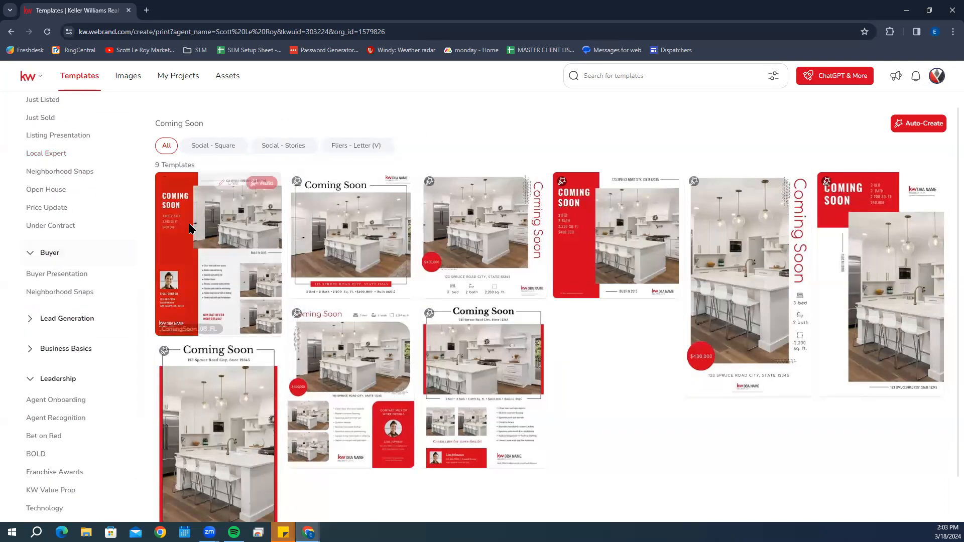
{"action": "scroll", "coordinate": [93, 280], "scroll_direction": "up", "scroll_amount": 4}
{"action": "scroll", "coordinate": [93, 280], "scroll_direction": "up", "scroll_amount": 2}
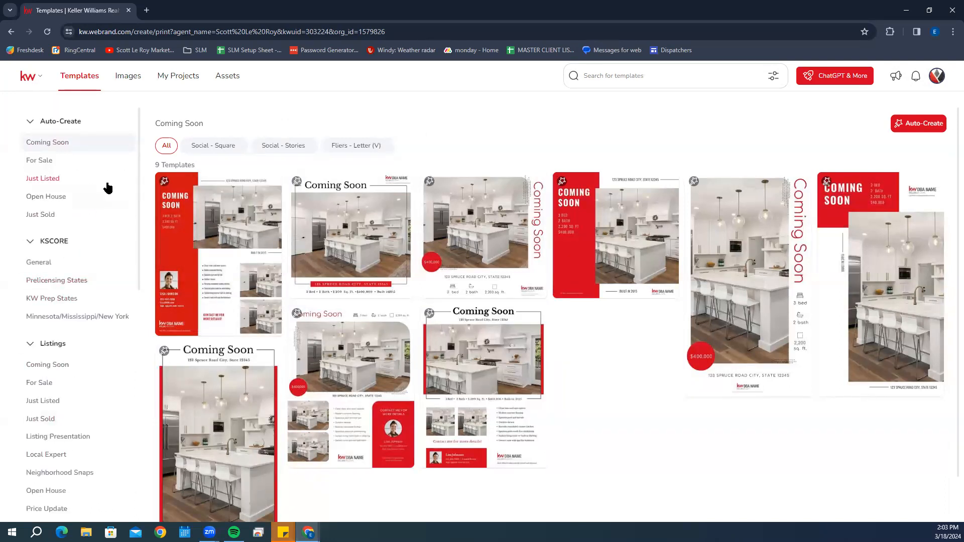
{"action": "mouse_move", "coordinate": [421, 309]}
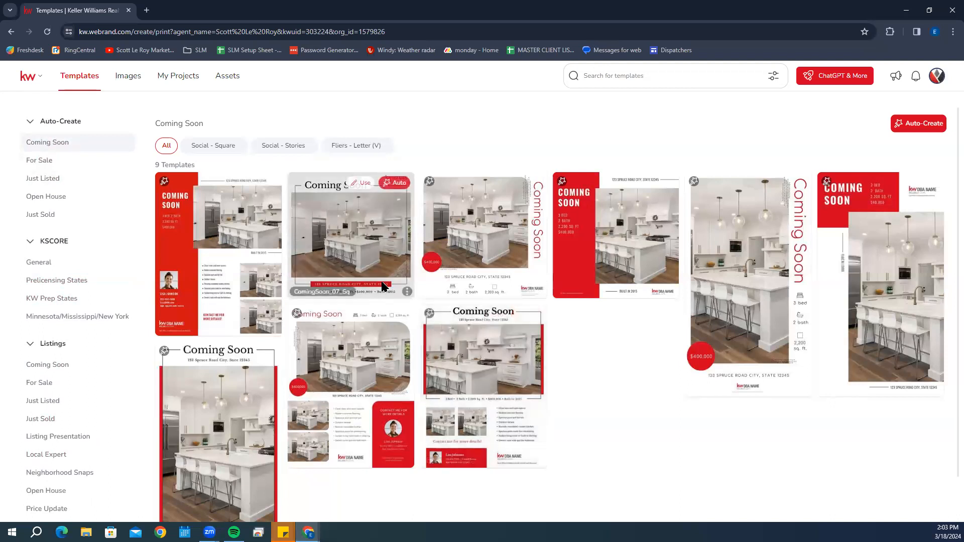
{"action": "scroll", "coordinate": [322, 228], "scroll_direction": "down", "scroll_amount": 1}
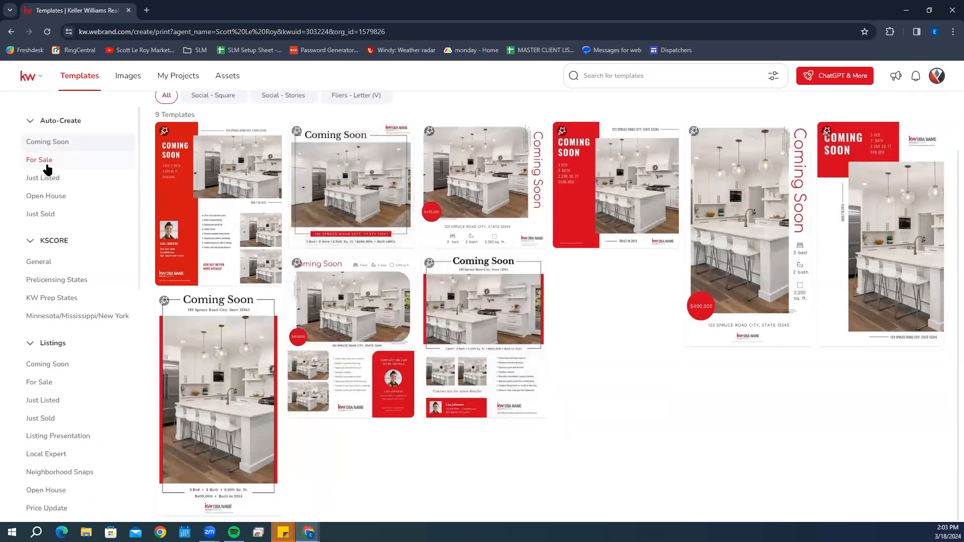
{"action": "scroll", "coordinate": [89, 349], "scroll_direction": "down", "scroll_amount": 2}
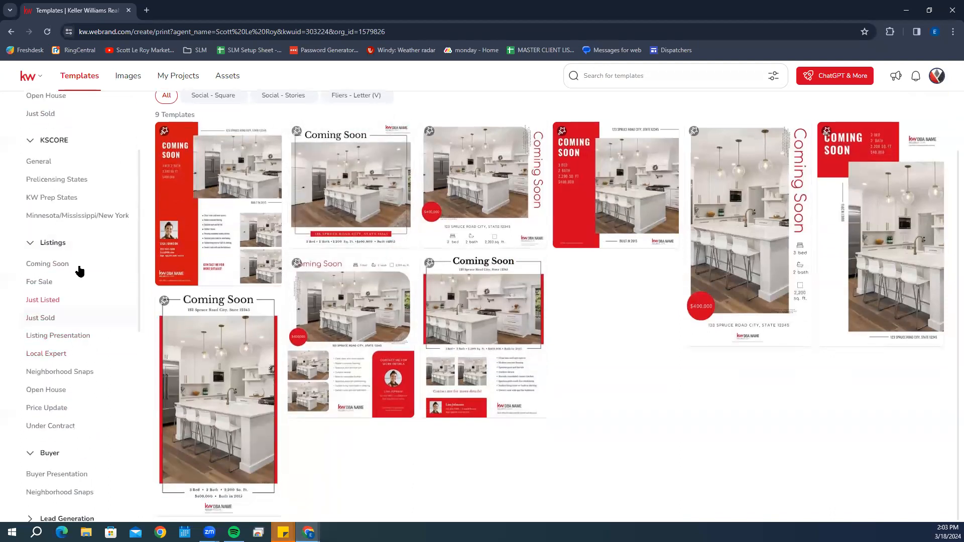
Show the For Sale templates under Listings, look through them, and return to the Designs page
{"action": "left_click", "coordinate": [36, 281]}
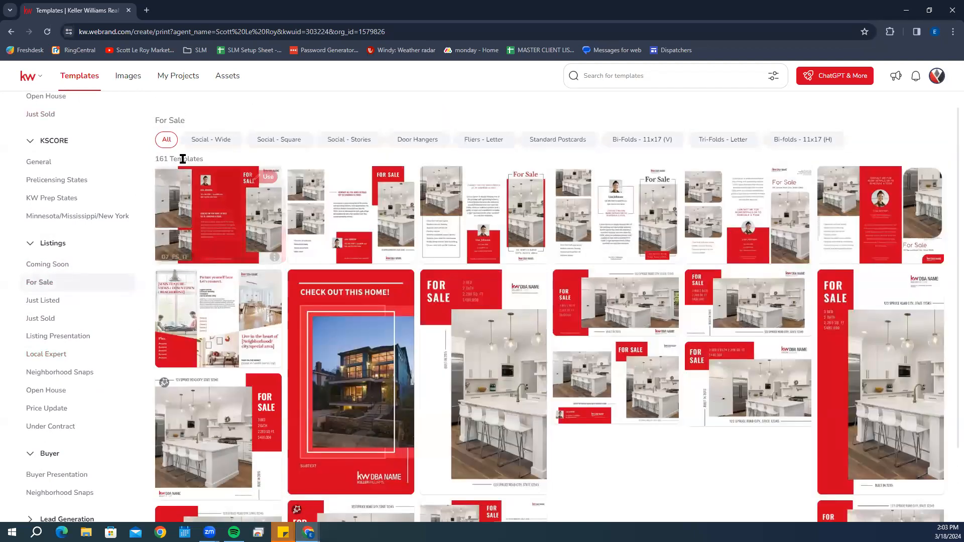
{"action": "scroll", "coordinate": [421, 378], "scroll_direction": "down", "scroll_amount": 6}
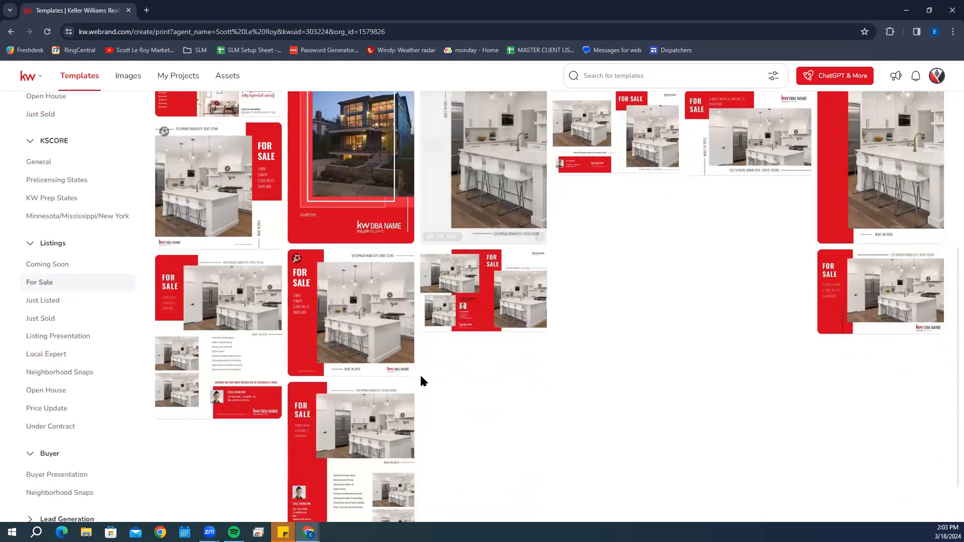
{"action": "scroll", "coordinate": [420, 380], "scroll_direction": "up", "scroll_amount": 6}
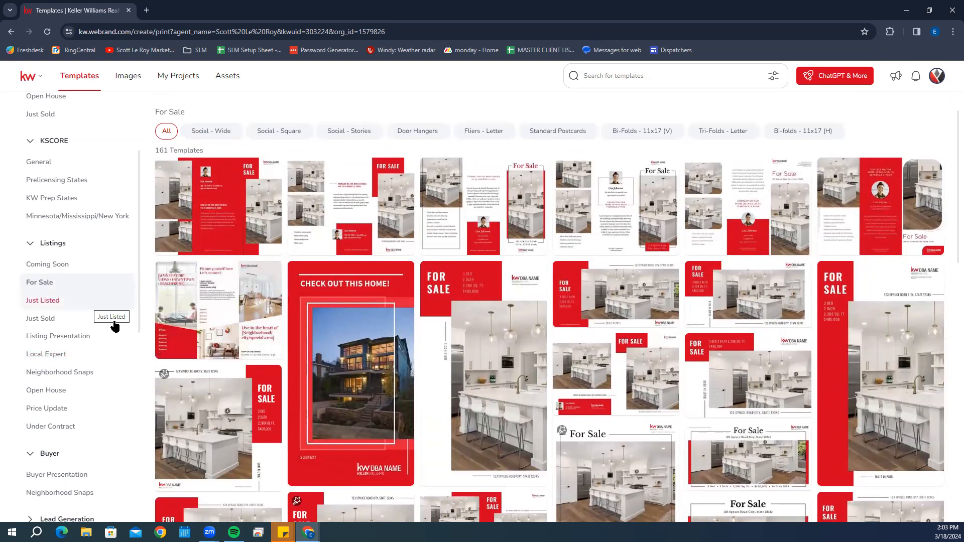
{"action": "scroll", "coordinate": [75, 184], "scroll_direction": "up", "scroll_amount": 2}
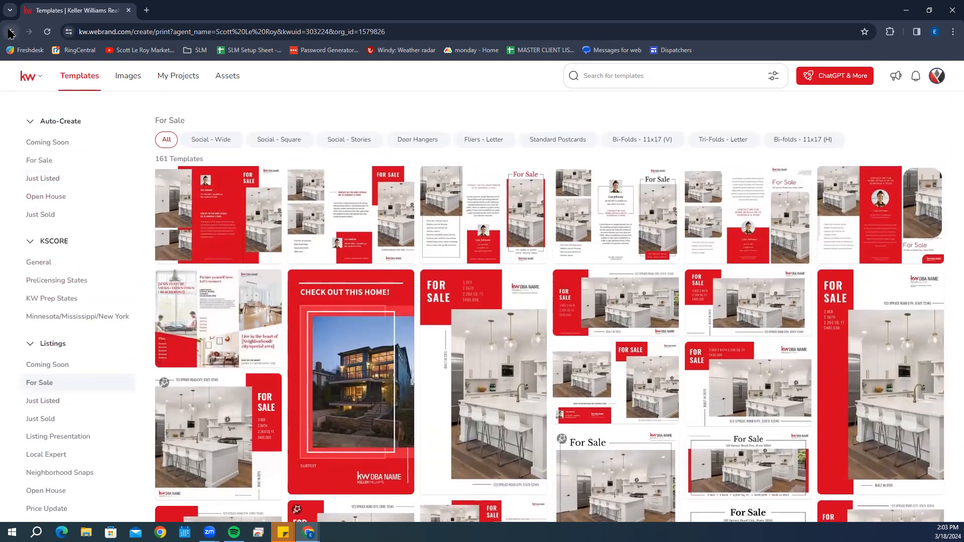
{"action": "left_click", "coordinate": [10, 32]}
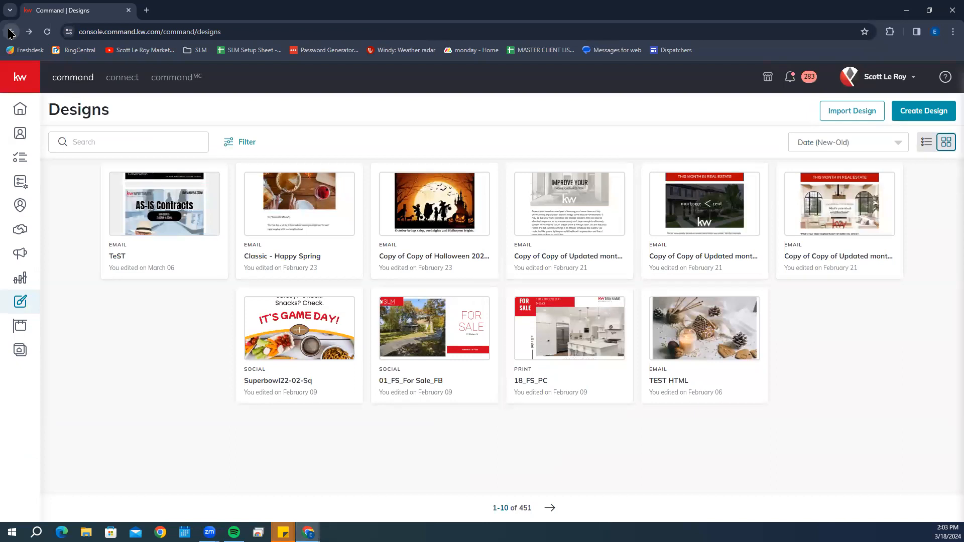
Go to the Listings search, search by a partial street address, and browse the matching properties
{"action": "left_click", "coordinate": [19, 327]}
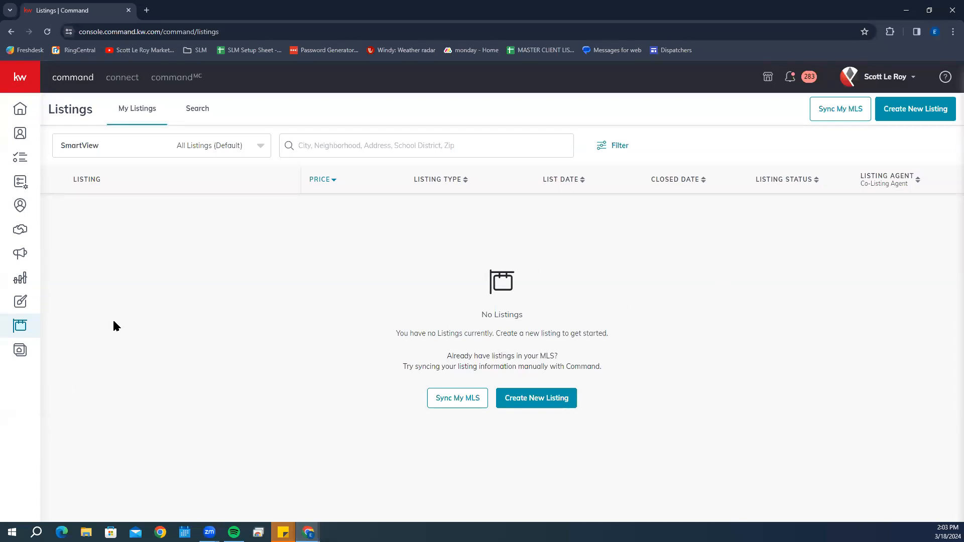
{"action": "left_click", "coordinate": [195, 116]}
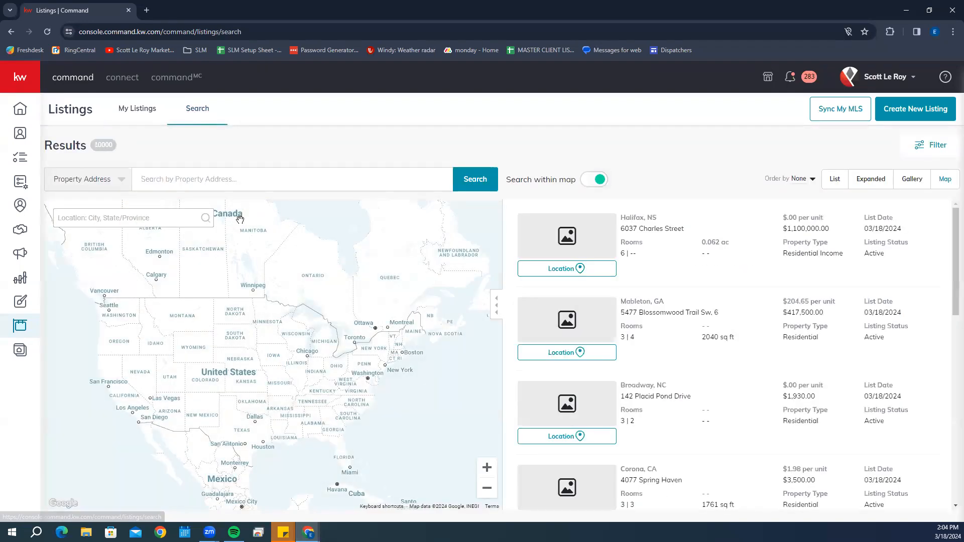
{"action": "left_click", "coordinate": [210, 179]}
{"action": "type", "text": "123 main"}
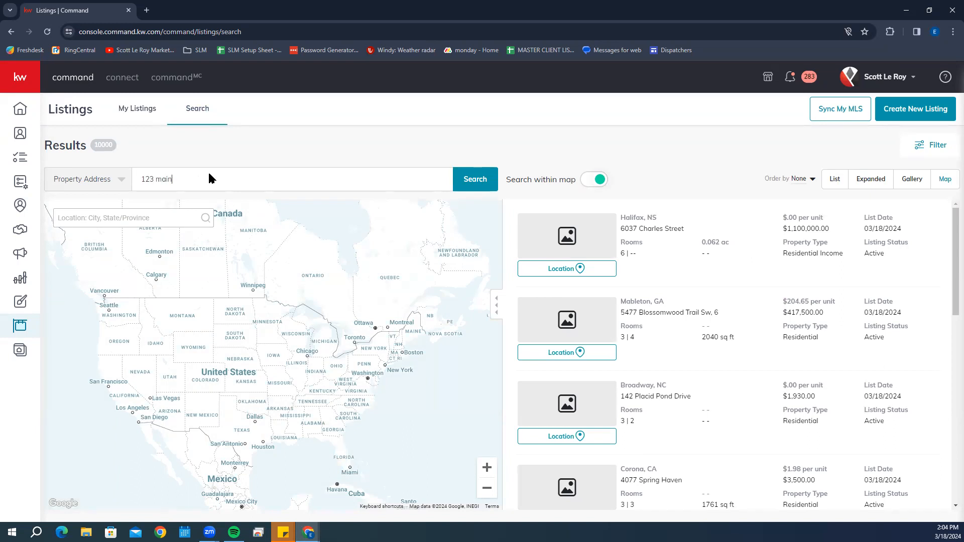
{"action": "key", "text": "Return"}
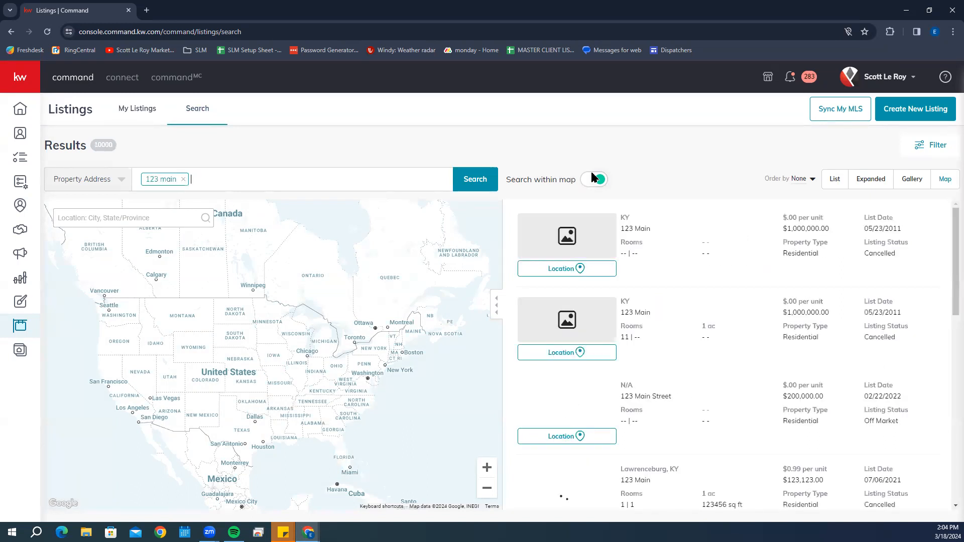
{"action": "scroll", "coordinate": [694, 253], "scroll_direction": "down", "scroll_amount": 5}
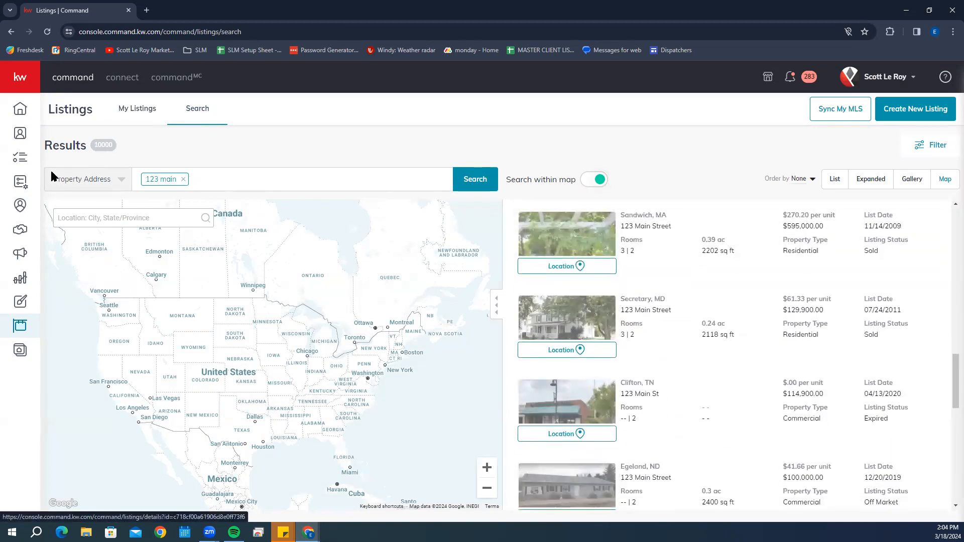
{"action": "scroll", "coordinate": [641, 252], "scroll_direction": "down", "scroll_amount": 5}
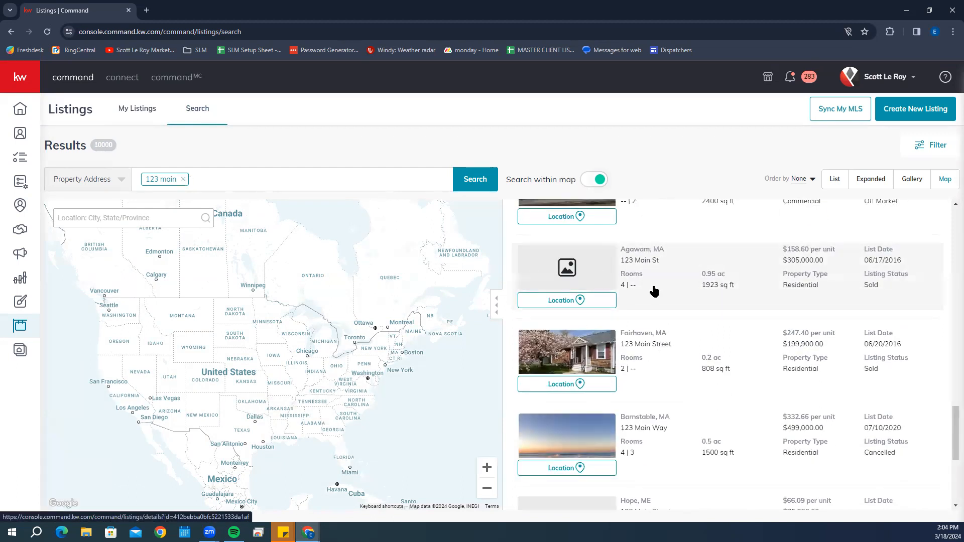
Open the listing in Fairhaven, MA and review its details and photos
{"action": "left_click", "coordinate": [649, 339]}
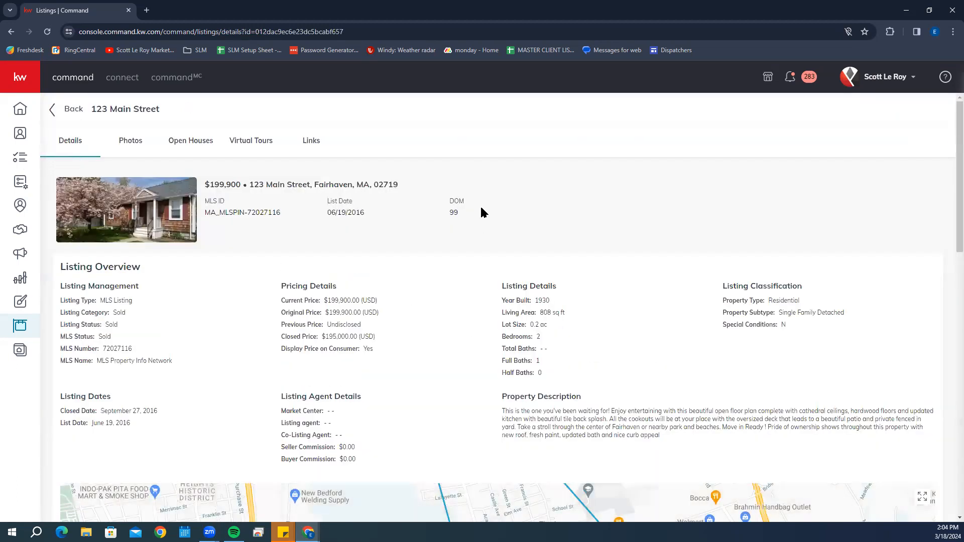
{"action": "scroll", "coordinate": [480, 206], "scroll_direction": "down", "scroll_amount": 2}
{"action": "scroll", "coordinate": [479, 212], "scroll_direction": "down", "scroll_amount": 12}
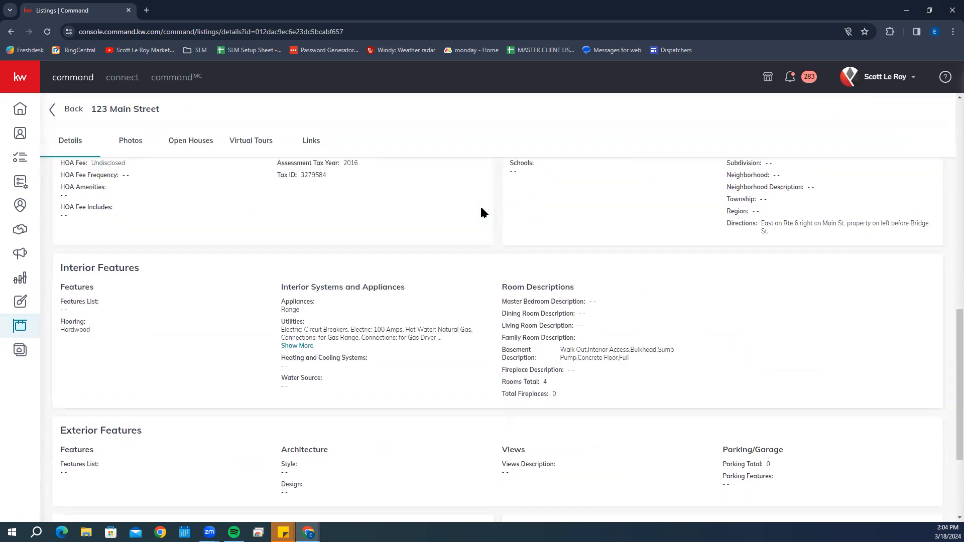
{"action": "scroll", "coordinate": [481, 212], "scroll_direction": "up", "scroll_amount": 12}
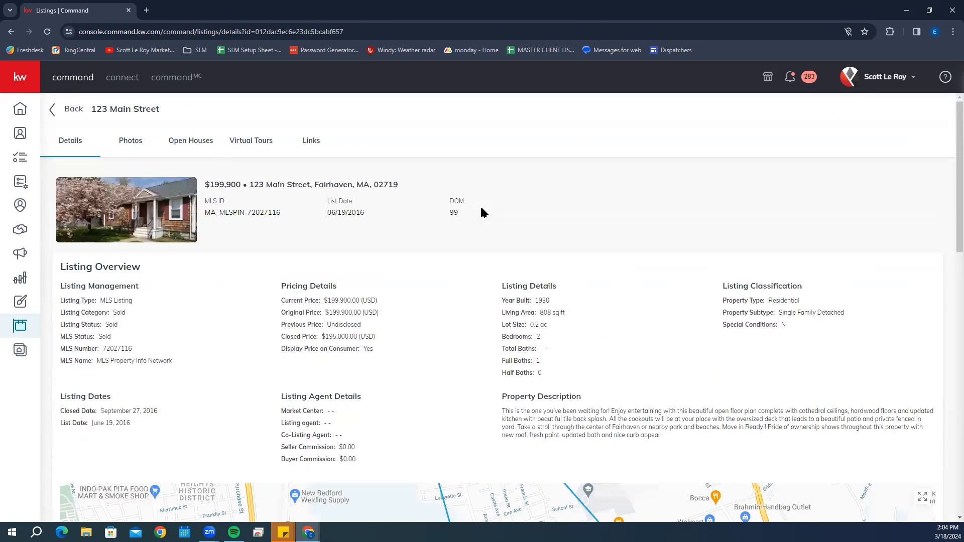
{"action": "left_click", "coordinate": [133, 145]}
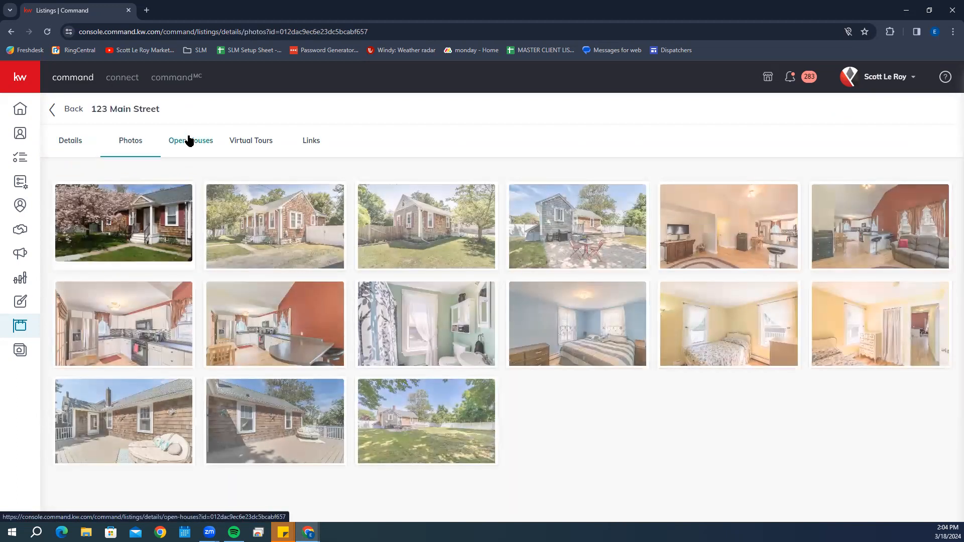
Review the listing's open houses, virtual tours and links, and return to the Listings search
{"action": "left_click", "coordinate": [188, 140]}
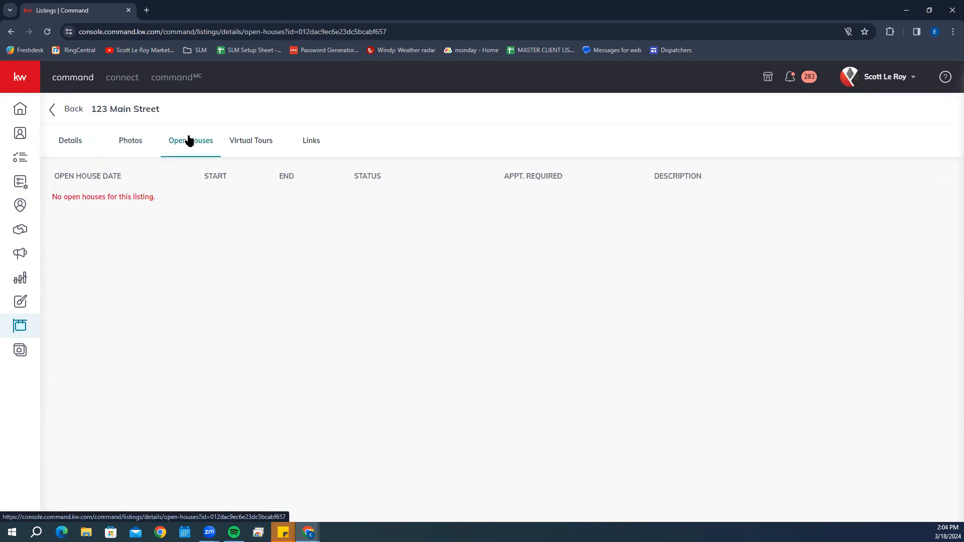
{"action": "left_click", "coordinate": [235, 144]}
{"action": "left_click", "coordinate": [314, 151]}
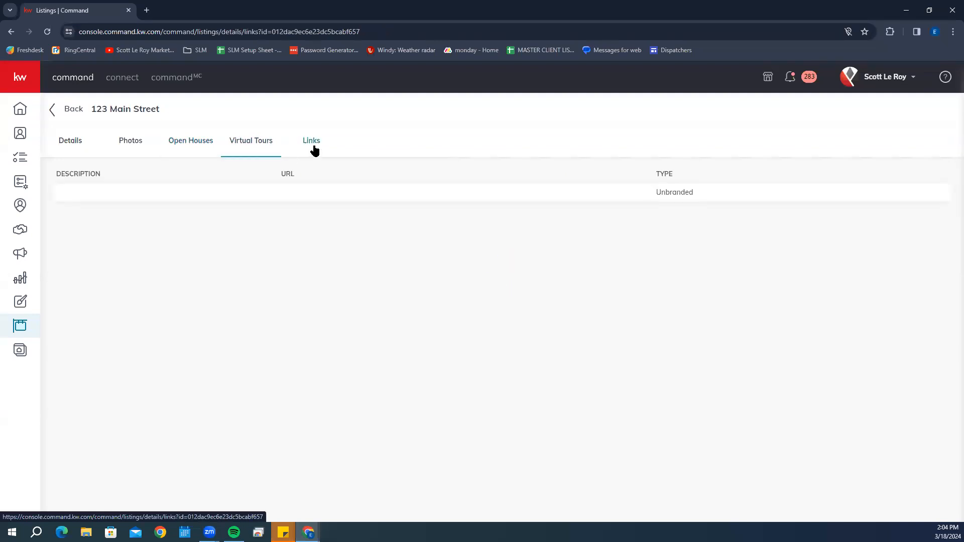
{"action": "left_click", "coordinate": [53, 111]}
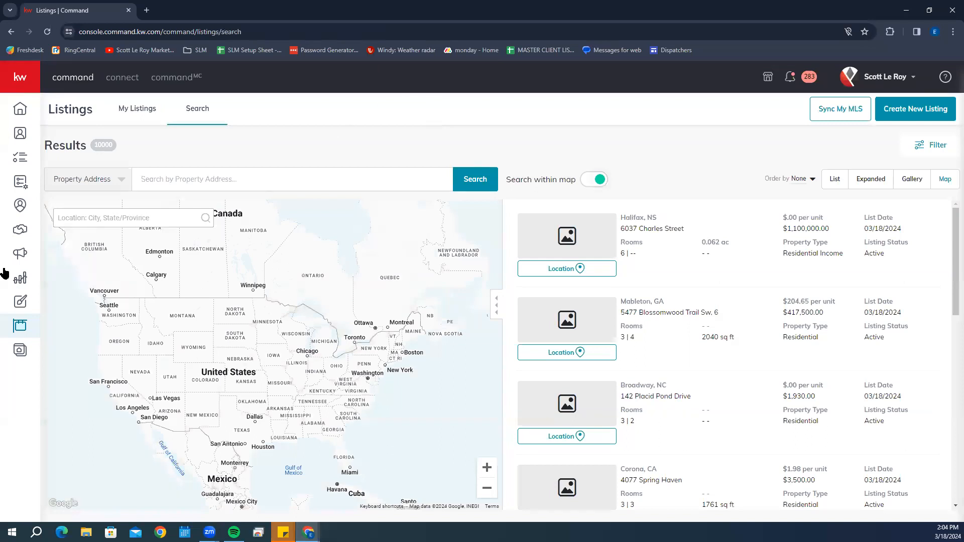
Go to the Consumer section and review the website's subdomain, app URL and team referral link settings
{"action": "left_click", "coordinate": [20, 351]}
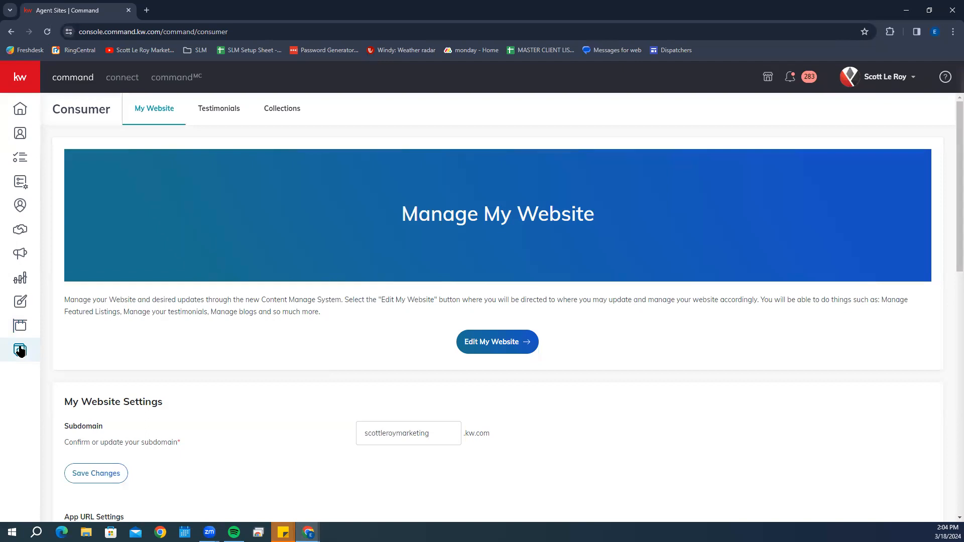
{"action": "scroll", "coordinate": [75, 342], "scroll_direction": "down", "scroll_amount": 3}
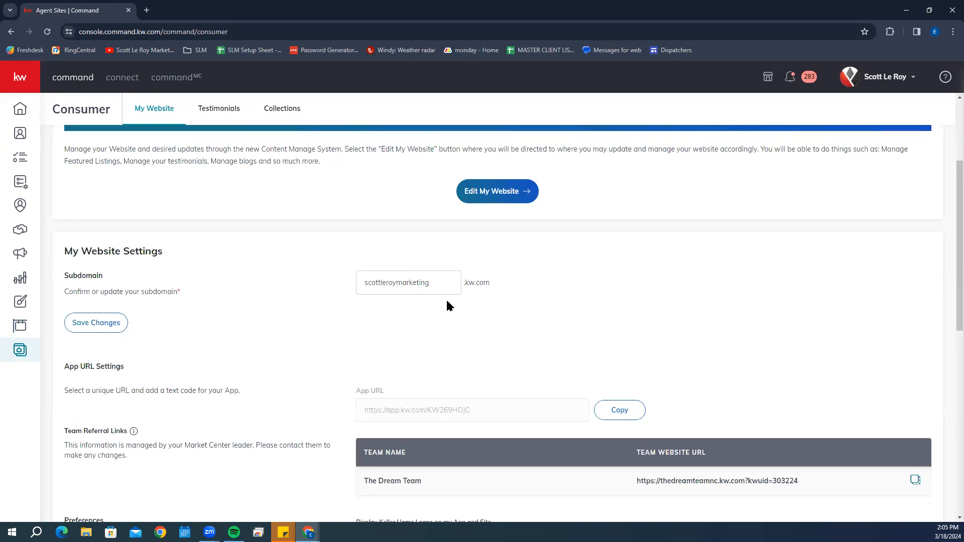
{"action": "double_click", "coordinate": [411, 282]}
{"action": "left_click", "coordinate": [541, 281]}
{"action": "scroll", "coordinate": [214, 266], "scroll_direction": "down", "scroll_amount": 2}
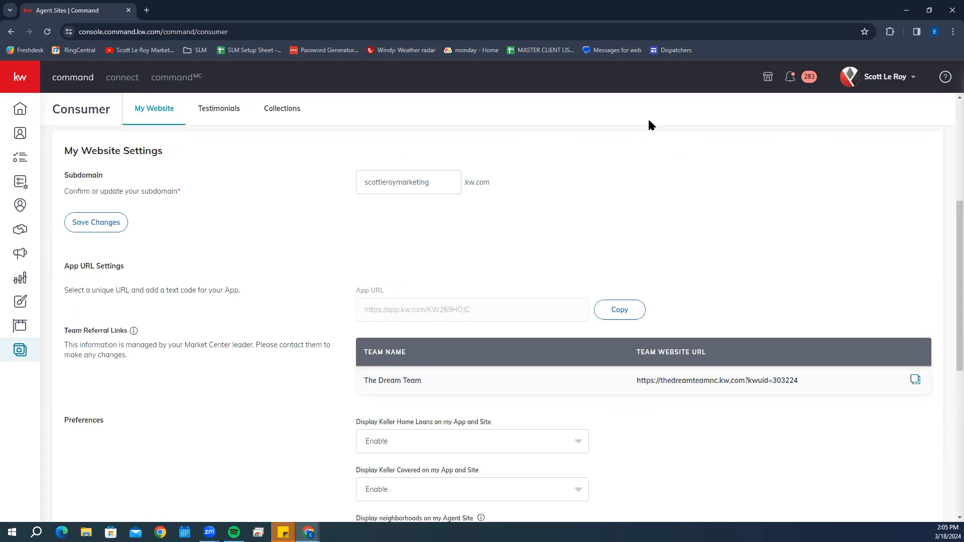
Review the website's display preferences and forced registration limits, and save the forced registration settings with the property limit at Unrestricted
{"action": "scroll", "coordinate": [611, 249], "scroll_direction": "down", "scroll_amount": 3}
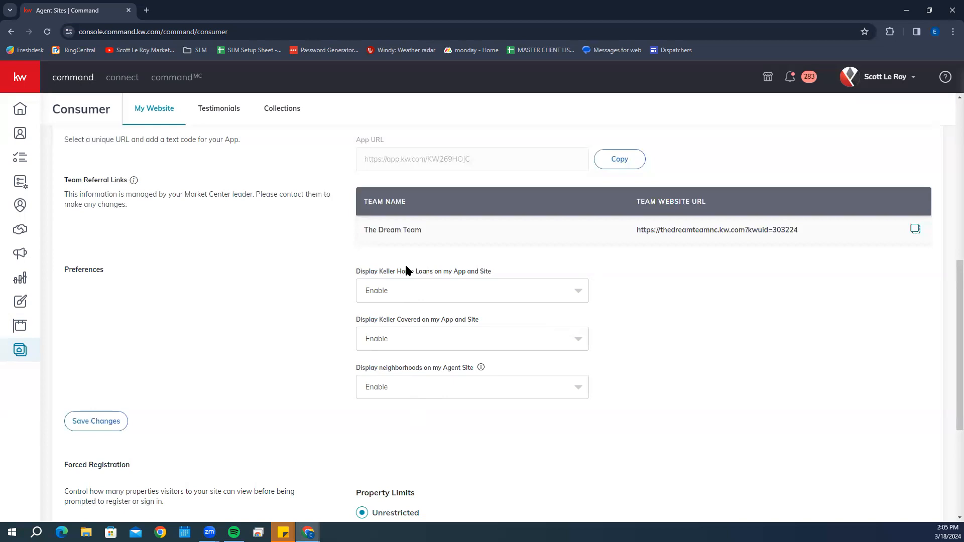
{"action": "scroll", "coordinate": [404, 263], "scroll_direction": "down", "scroll_amount": 4}
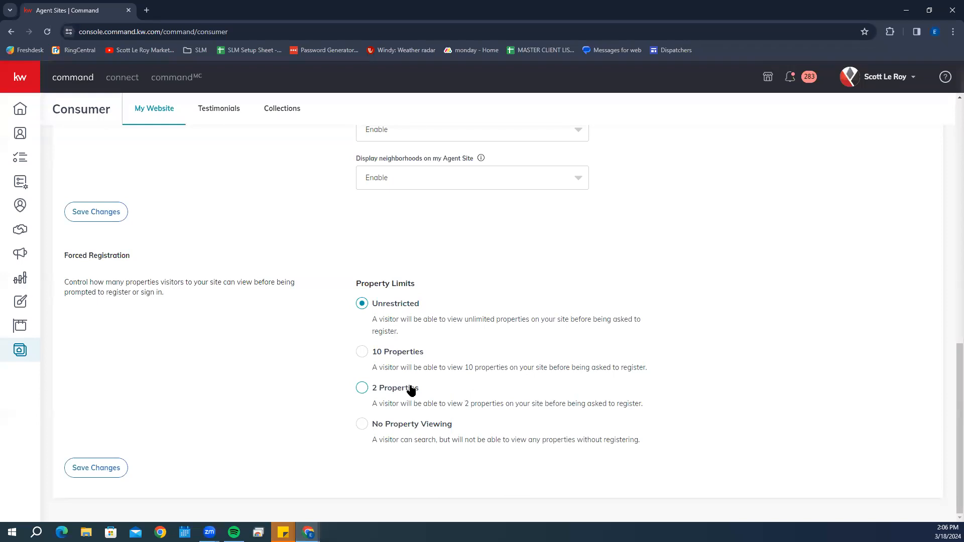
{"action": "left_click", "coordinate": [121, 469]}
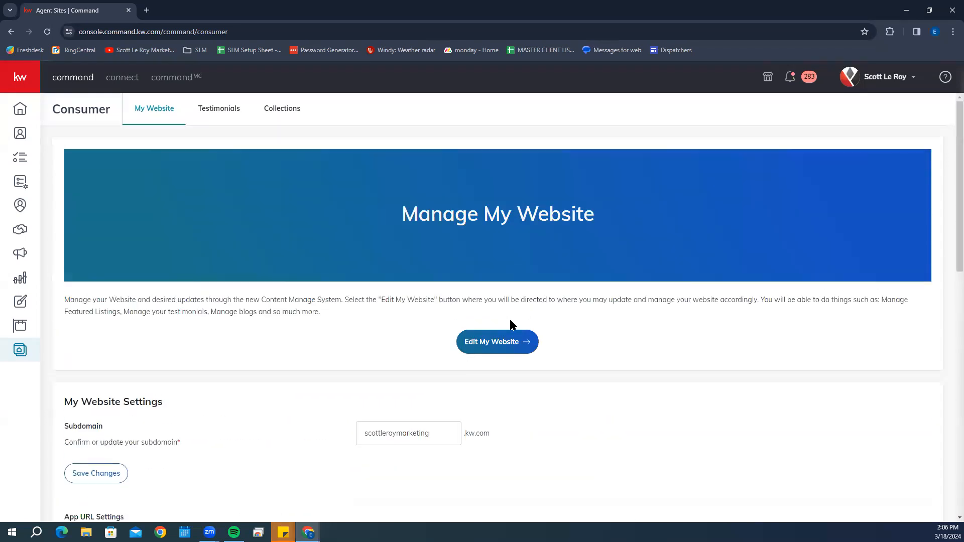
Open the website for editing in the content management system and look over its dashboard
{"action": "left_click", "coordinate": [481, 345]}
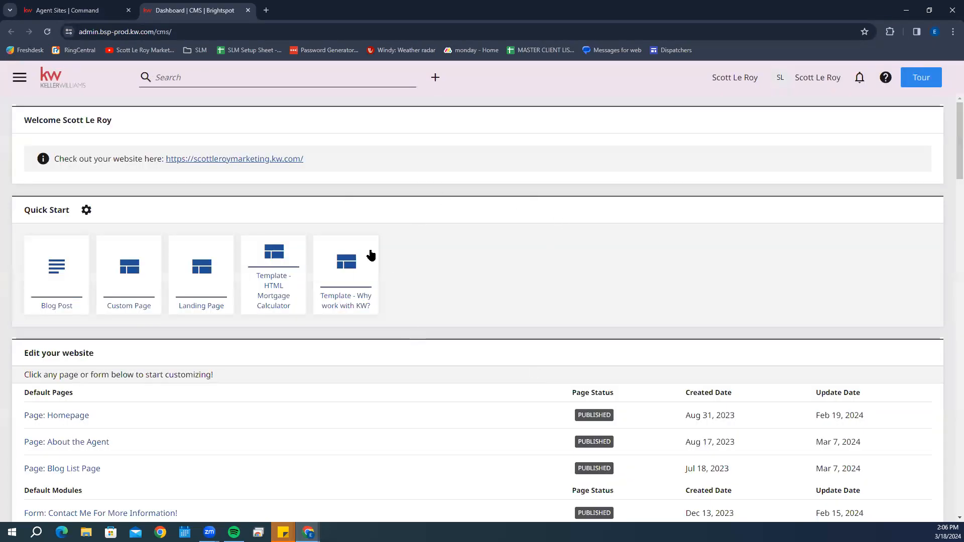
{"action": "scroll", "coordinate": [414, 325], "scroll_direction": "down", "scroll_amount": 1}
{"action": "scroll", "coordinate": [409, 343], "scroll_direction": "up", "scroll_amount": 1}
Switch the organization site to The Dream Team, and switch back to the agent's own site
{"action": "left_click", "coordinate": [742, 84]}
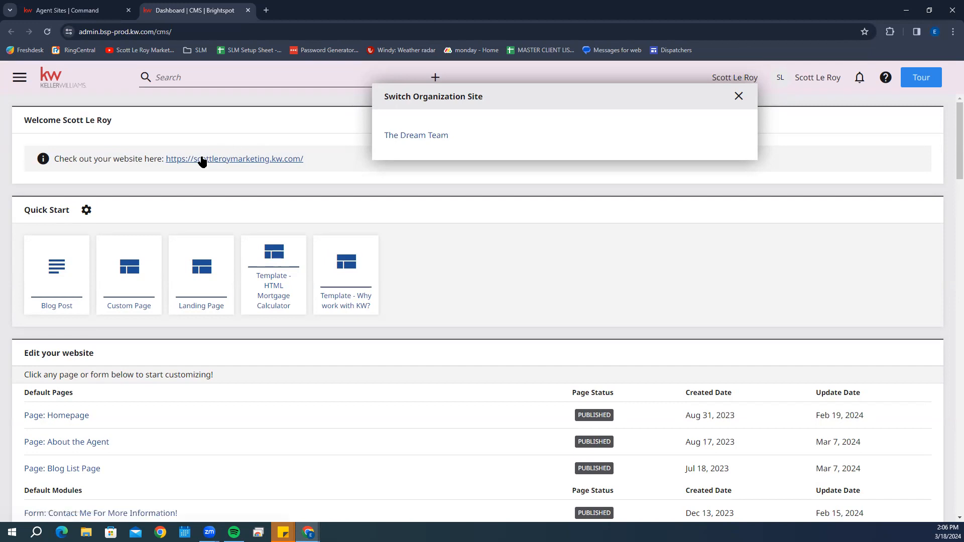
{"action": "left_click", "coordinate": [416, 134]}
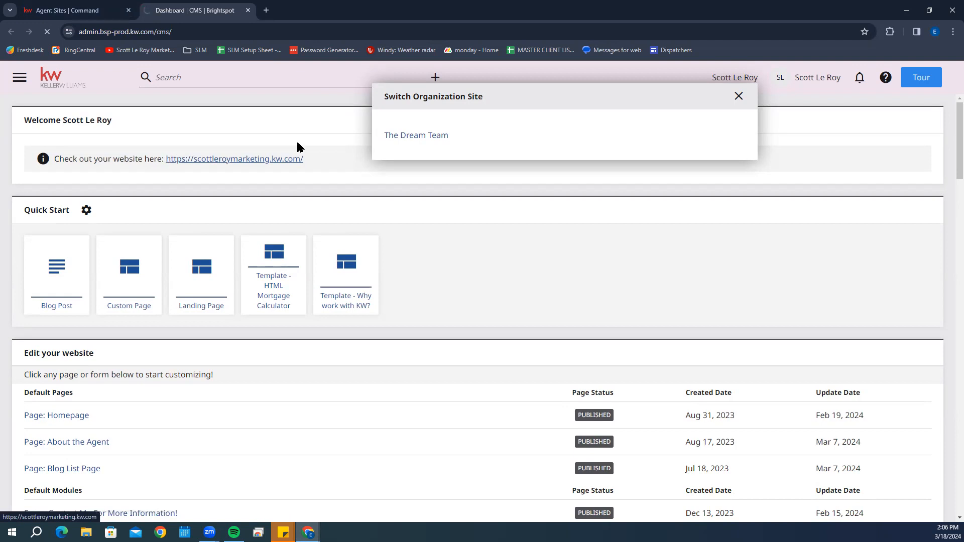
{"action": "left_click", "coordinate": [426, 143]}
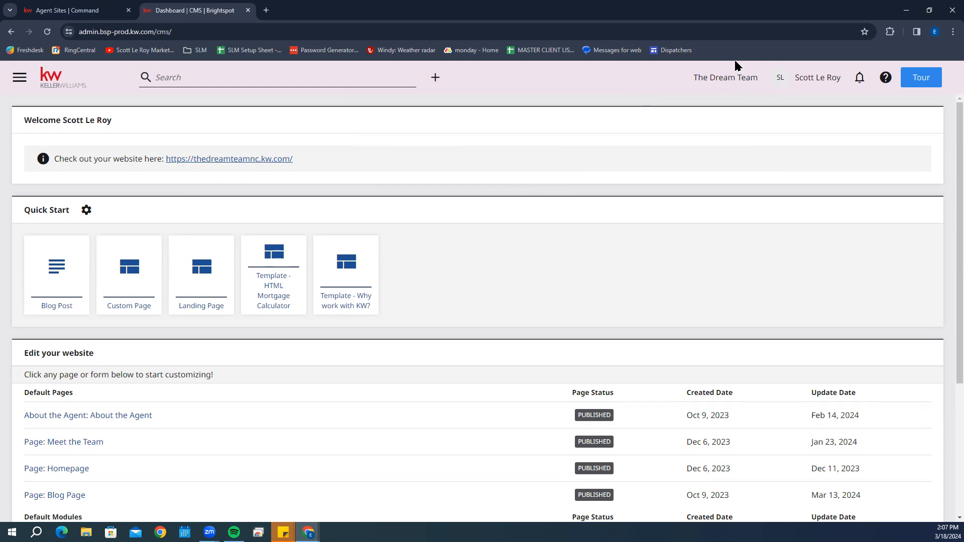
{"action": "left_click", "coordinate": [725, 79]}
{"action": "left_click", "coordinate": [413, 136]}
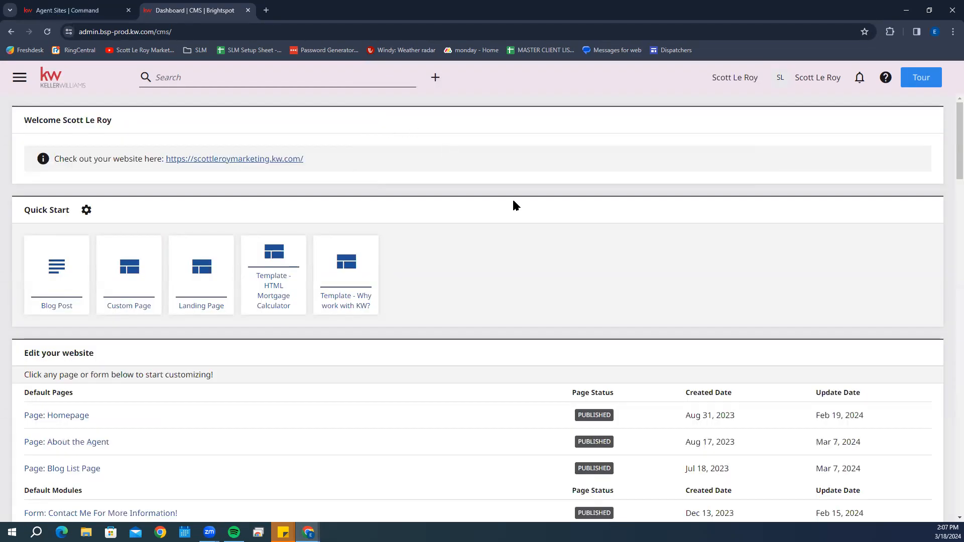
Open the live agent website and review its featured properties, testimonials and additional page links
{"action": "left_click", "coordinate": [230, 163]}
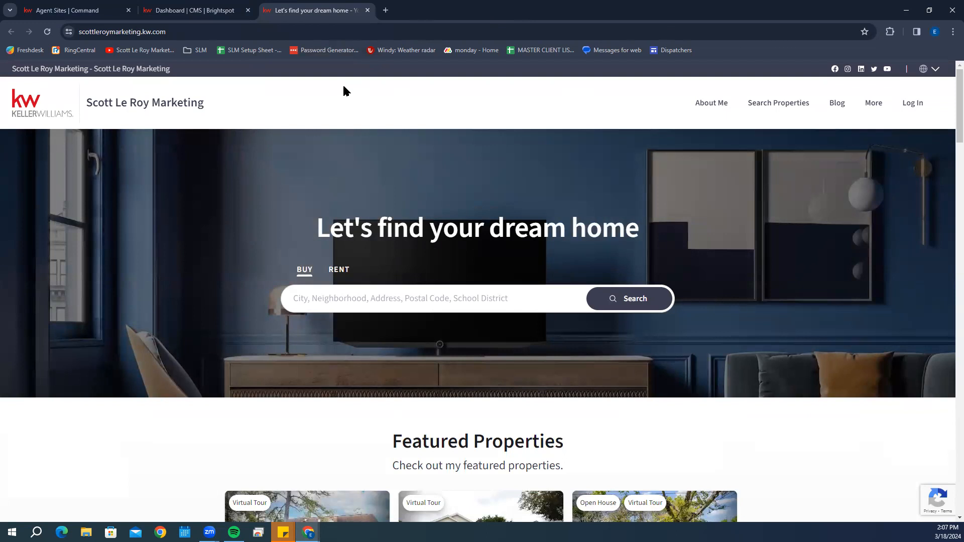
{"action": "key", "text": "ctrl+shift+Tab"}
{"action": "key", "text": "ctrl+shift+Tab"}
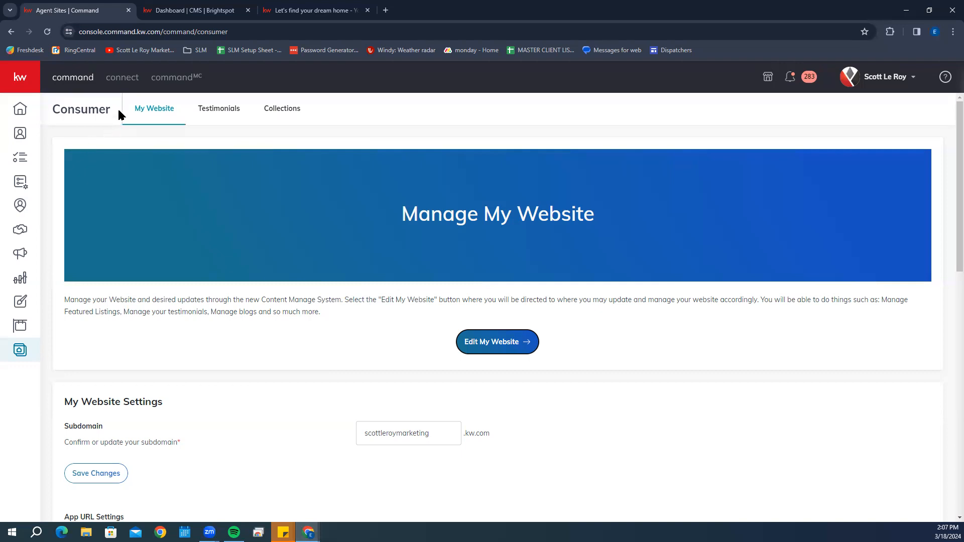
{"action": "left_click", "coordinate": [155, 4]}
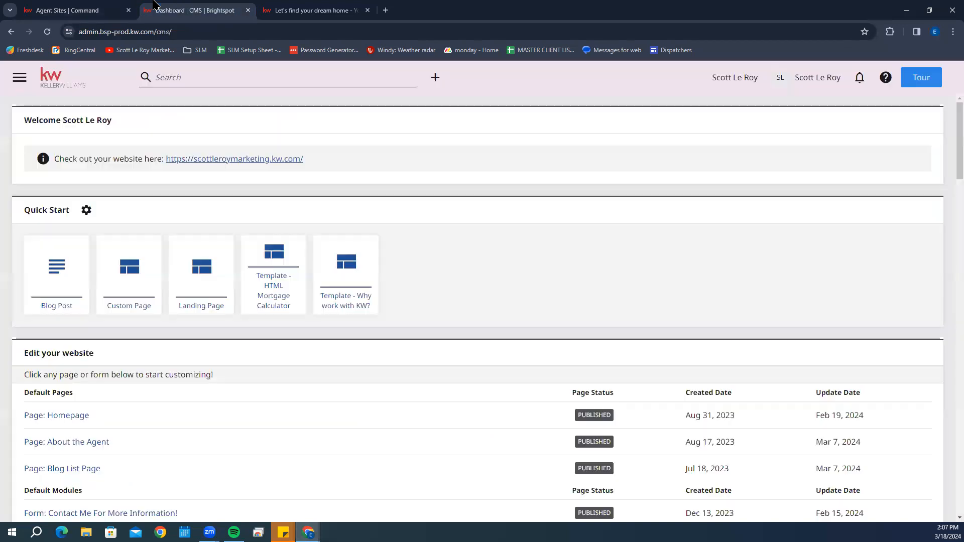
{"action": "left_click", "coordinate": [311, 6]}
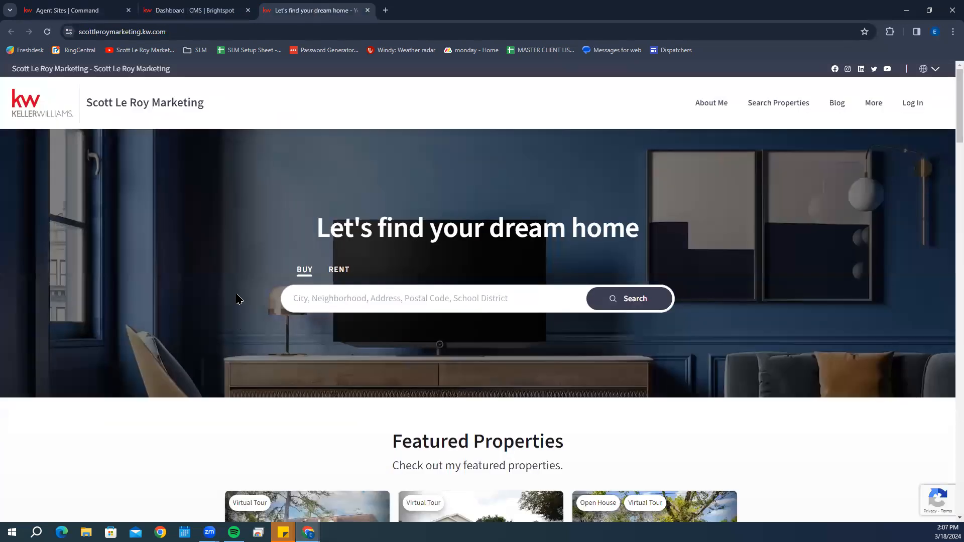
{"action": "scroll", "coordinate": [238, 299], "scroll_direction": "down", "scroll_amount": 10}
{"action": "scroll", "coordinate": [237, 299], "scroll_direction": "up", "scroll_amount": 6}
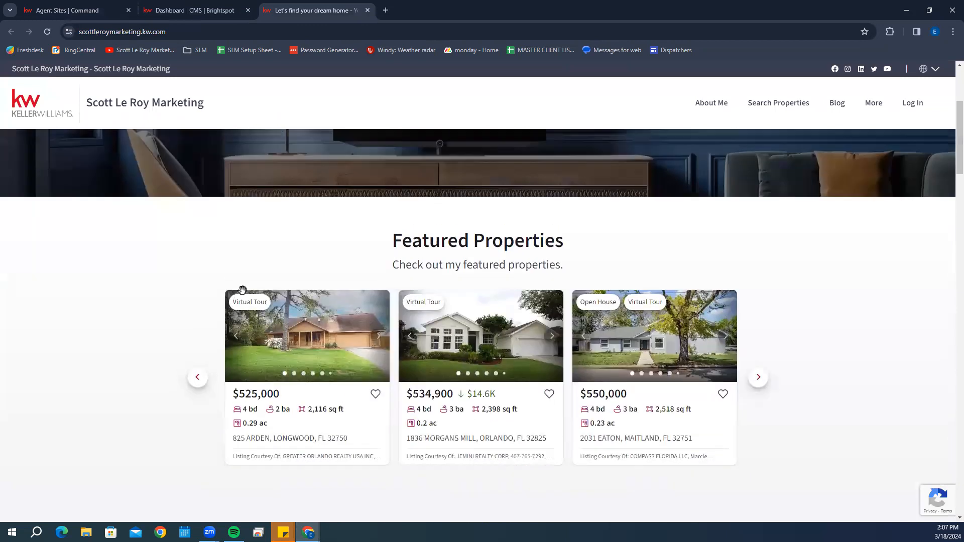
{"action": "scroll", "coordinate": [394, 277], "scroll_direction": "down", "scroll_amount": 8}
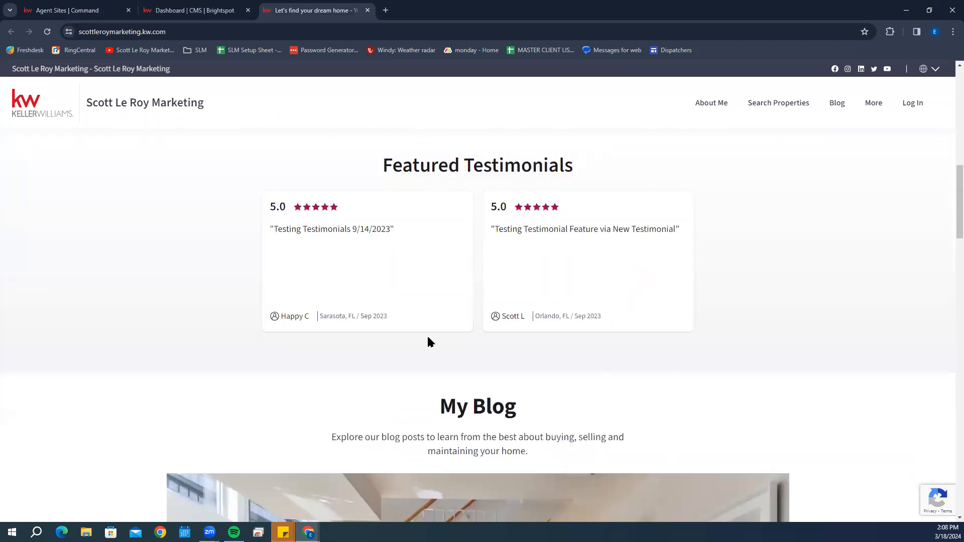
{"action": "scroll", "coordinate": [428, 342], "scroll_direction": "up", "scroll_amount": 4}
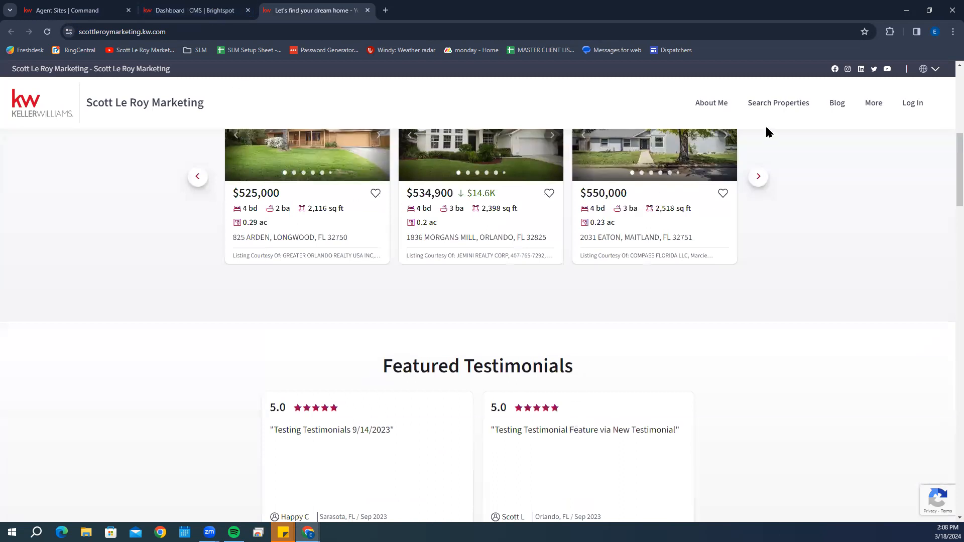
{"action": "left_click", "coordinate": [871, 104]}
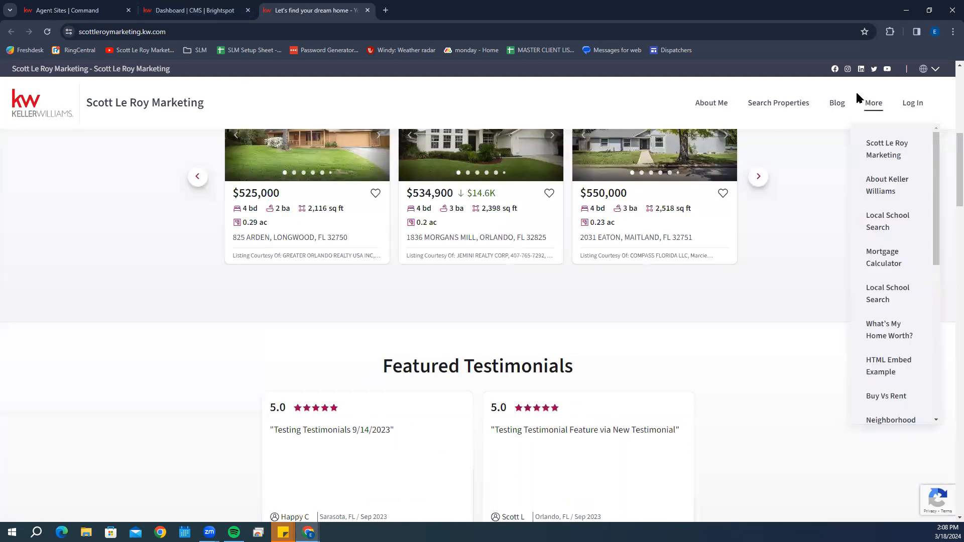
Return to the CMS dashboard and examine the editable default pages, custom pages, embed modules and custom landing pages
{"action": "left_click", "coordinate": [195, 10]}
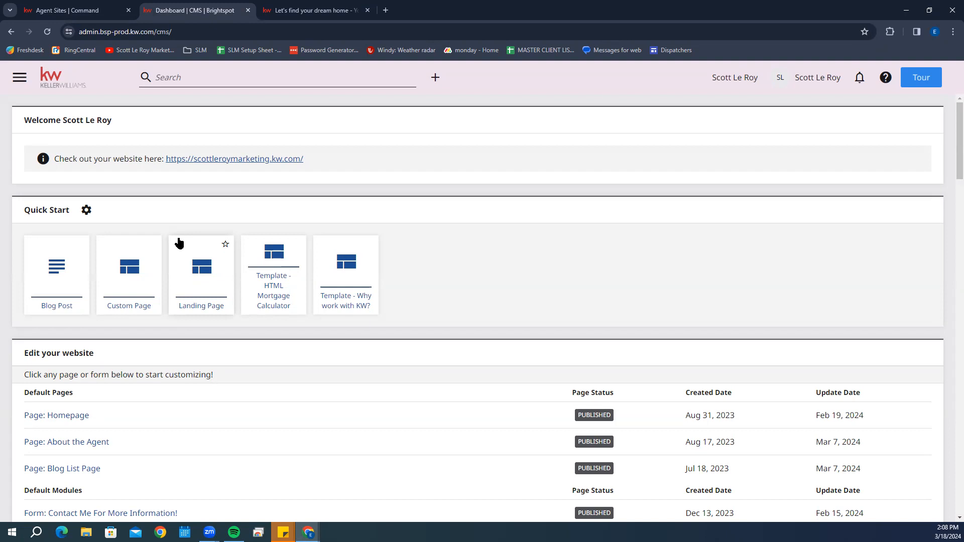
{"action": "scroll", "coordinate": [313, 419], "scroll_direction": "down", "scroll_amount": 3}
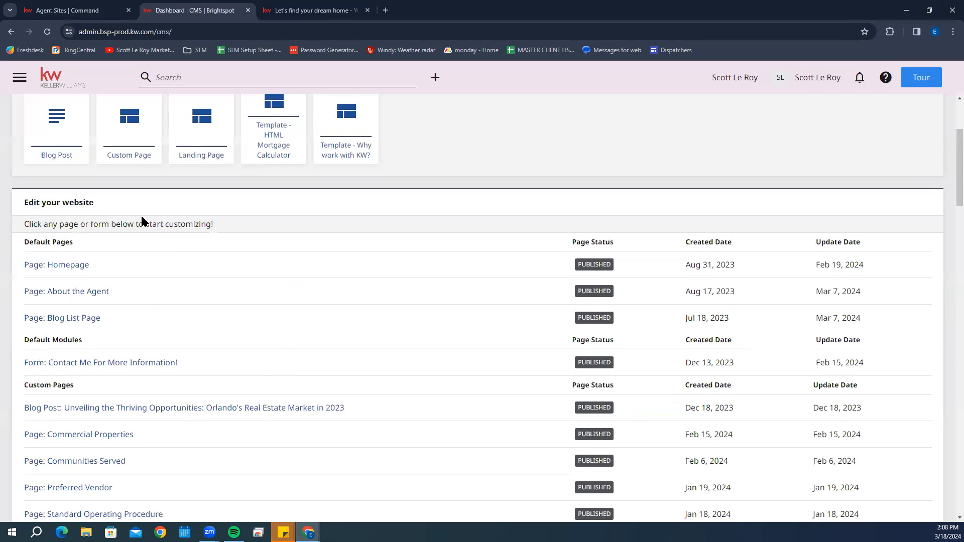
{"action": "scroll", "coordinate": [89, 253], "scroll_direction": "down", "scroll_amount": 2}
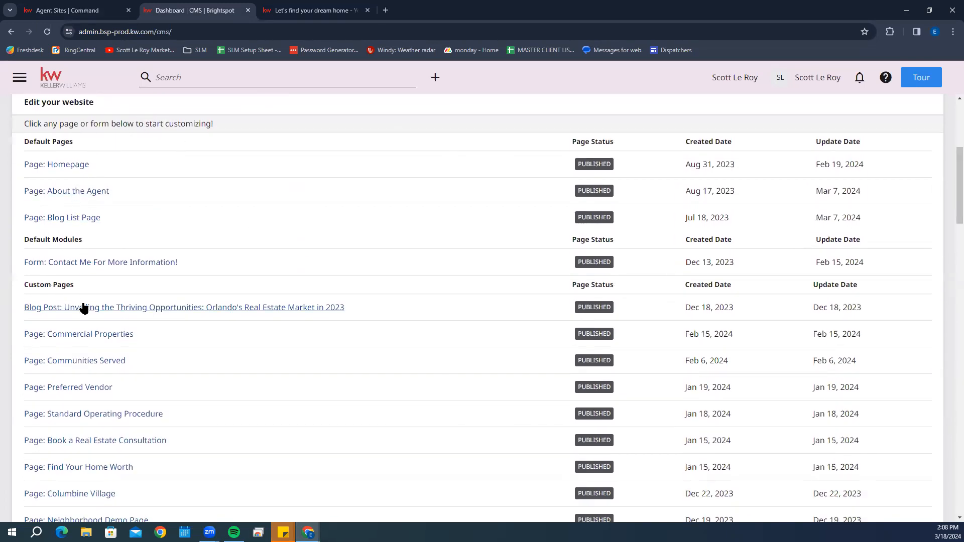
{"action": "scroll", "coordinate": [83, 301], "scroll_direction": "down", "scroll_amount": 1}
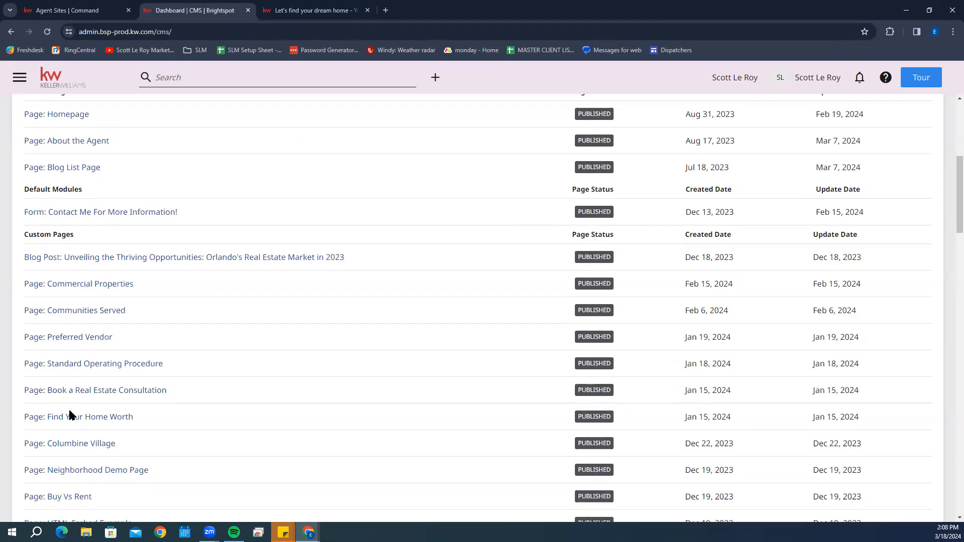
{"action": "scroll", "coordinate": [59, 203], "scroll_direction": "down", "scroll_amount": 8}
{"action": "scroll", "coordinate": [59, 203], "scroll_direction": "down", "scroll_amount": 8}
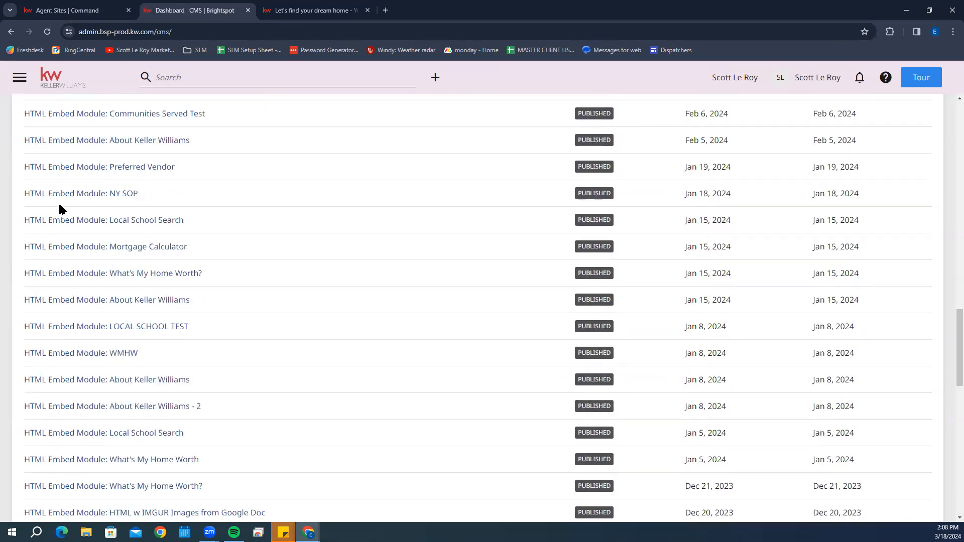
{"action": "scroll", "coordinate": [245, 269], "scroll_direction": "up", "scroll_amount": 5}
{"action": "scroll", "coordinate": [246, 271], "scroll_direction": "down", "scroll_amount": 18}
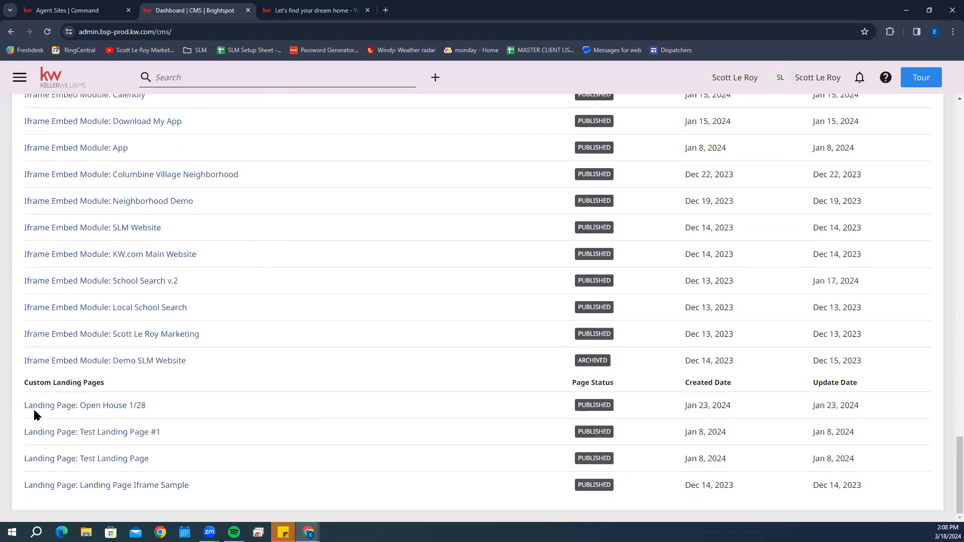
Open the landing page "Test Landing Page #1", publish it, and close the website editor
{"action": "left_click", "coordinate": [81, 434]}
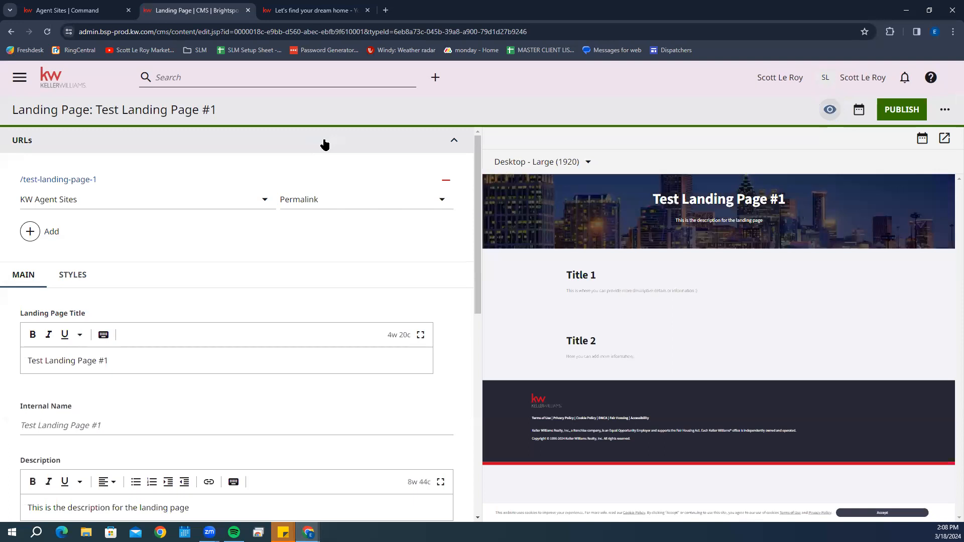
{"action": "left_click", "coordinate": [913, 114]}
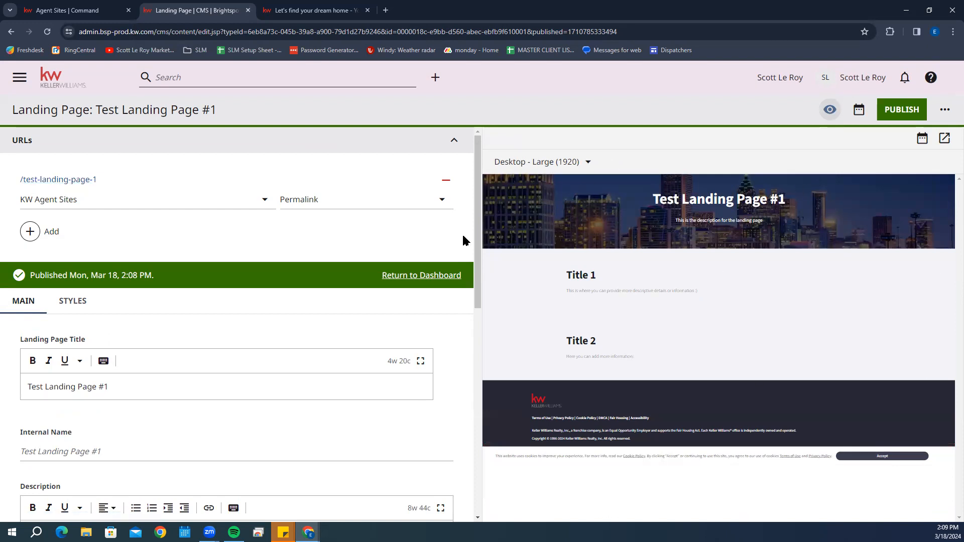
{"action": "left_click", "coordinate": [247, 10]}
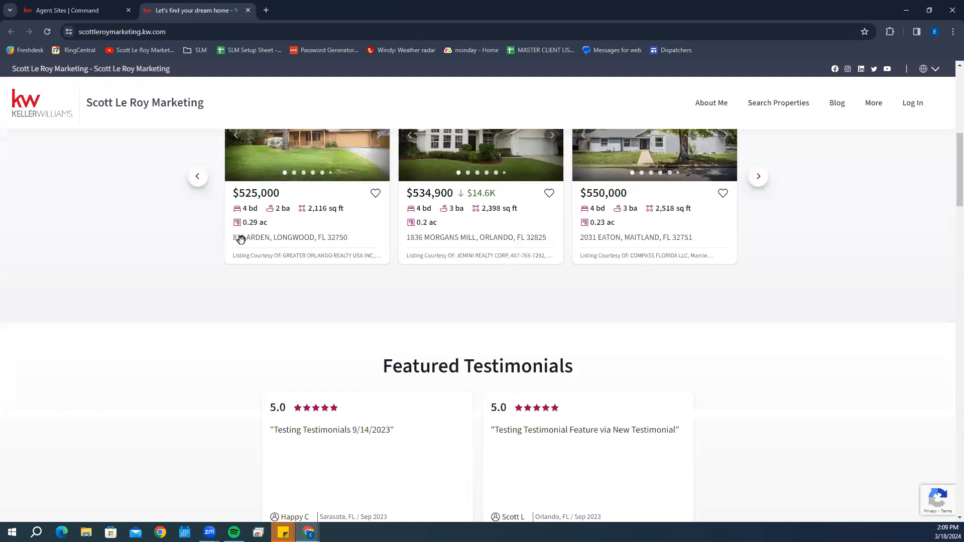